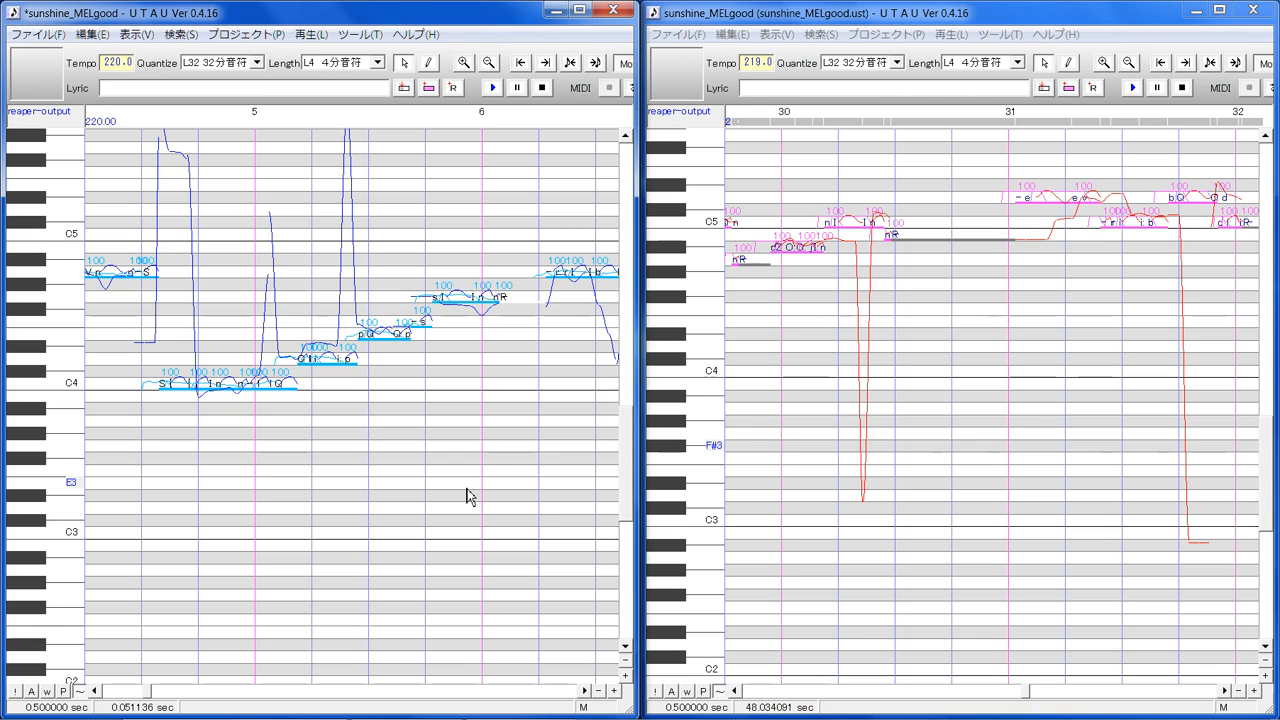
{"action": "left_click", "coordinate": [530, 708]}
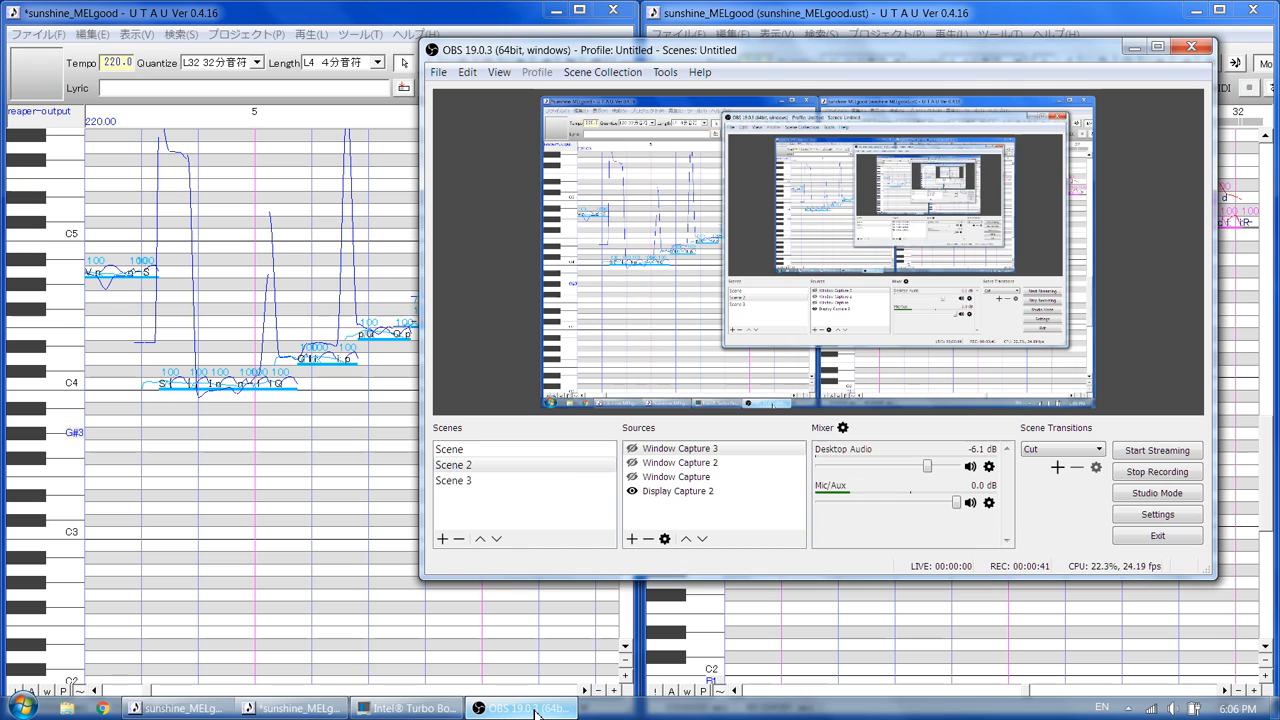
{"action": "left_click", "coordinate": [530, 708]}
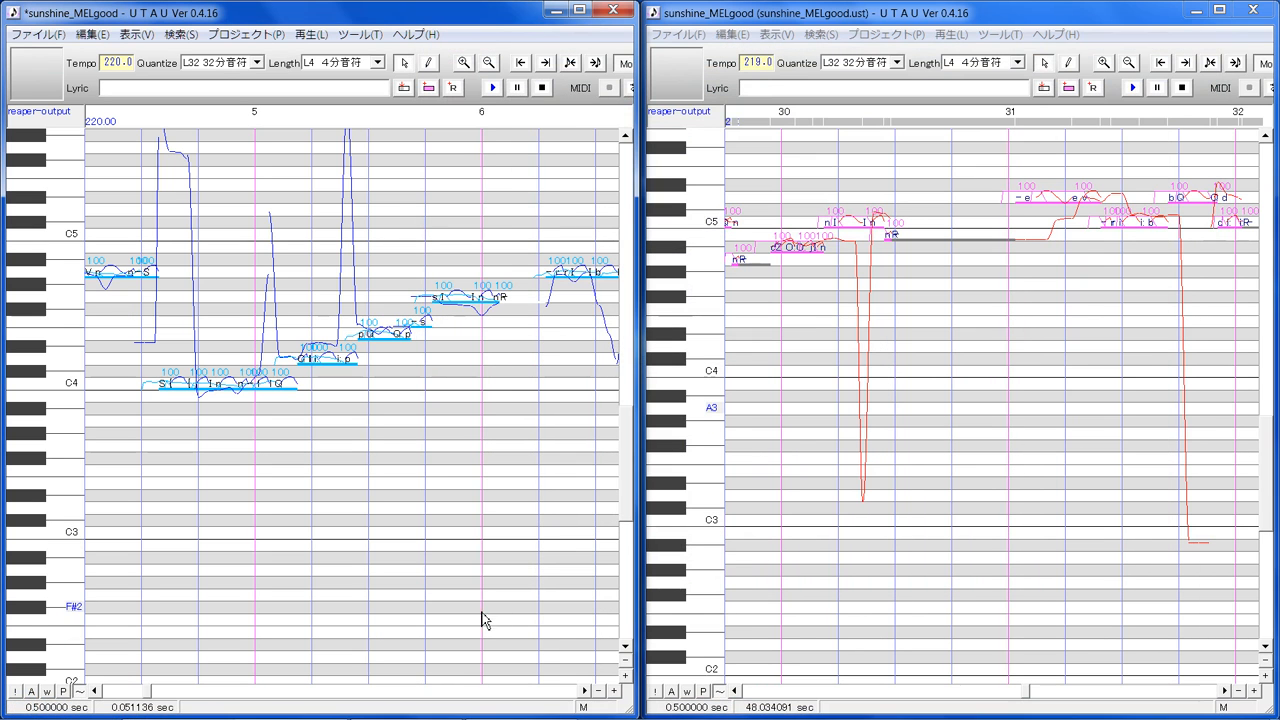
Shorten the opening rest in the unsaved sunshine_MELgood project to about 3.14 seconds
{"action": "left_click_drag", "start_coordinate": [150, 692], "coordinate": [136, 692]}
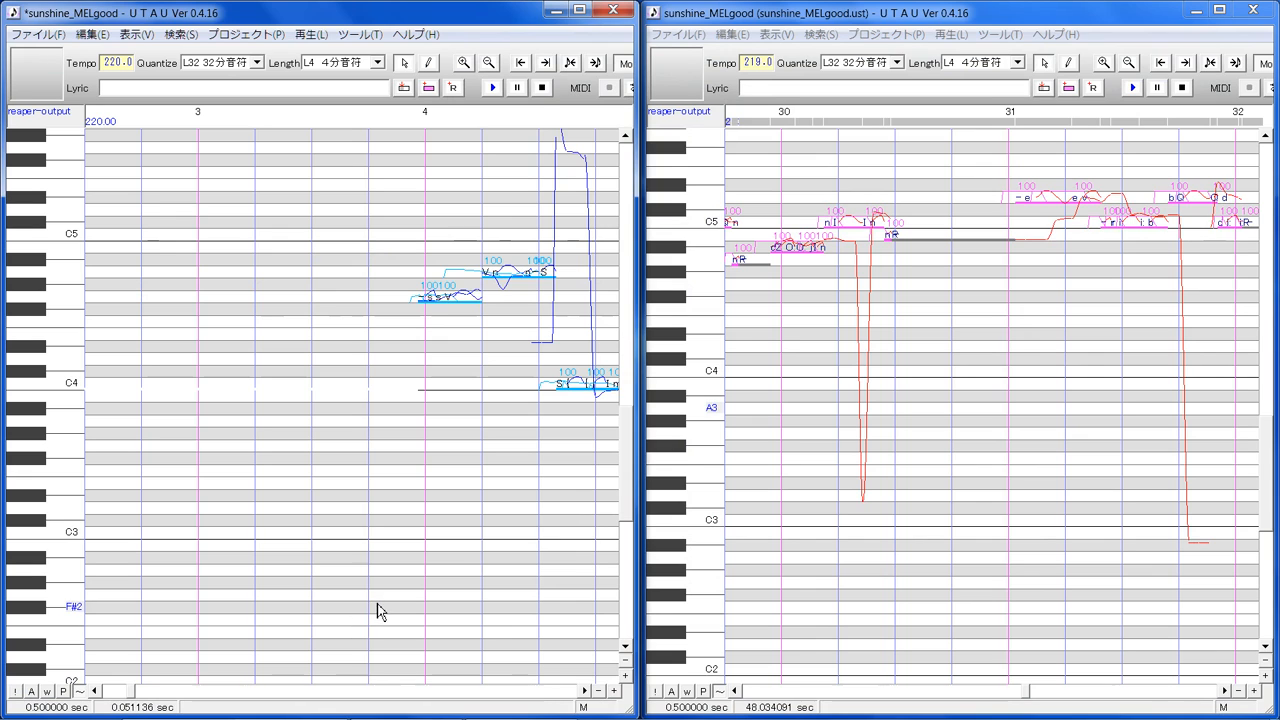
{"action": "left_click_drag", "start_coordinate": [426, 539], "coordinate": [465, 540]}
{"action": "scroll", "coordinate": [417, 563], "scroll_direction": "up", "scroll_amount": 5}
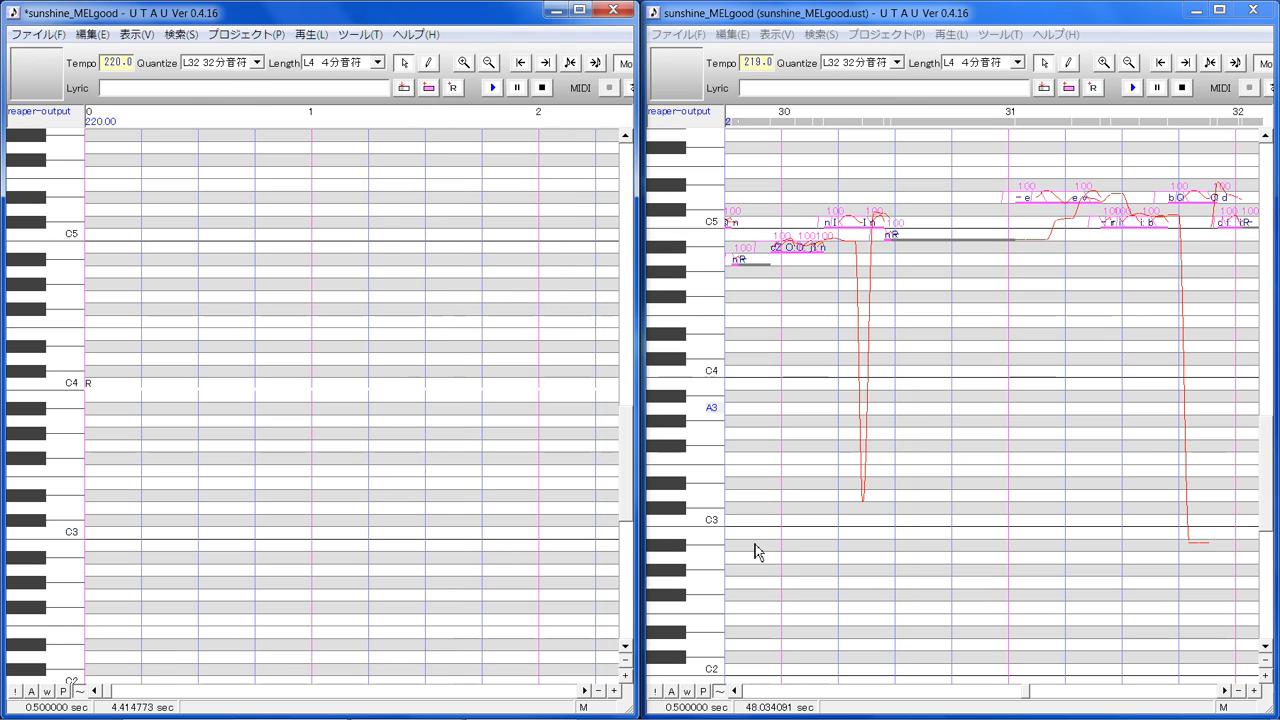
{"action": "left_click_drag", "start_coordinate": [110, 692], "coordinate": [152, 690]}
{"action": "left_click", "coordinate": [208, 453]}
{"action": "left_click", "coordinate": [193, 389]}
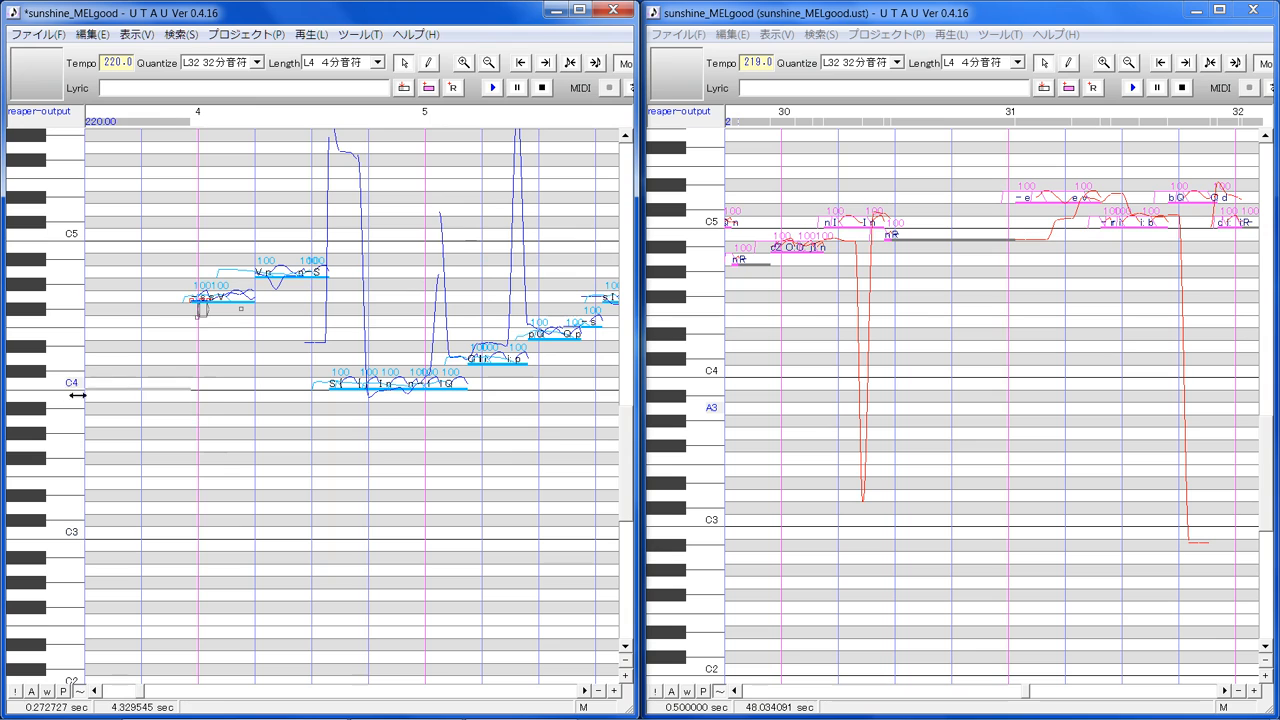
{"action": "left_click", "coordinate": [96, 690]}
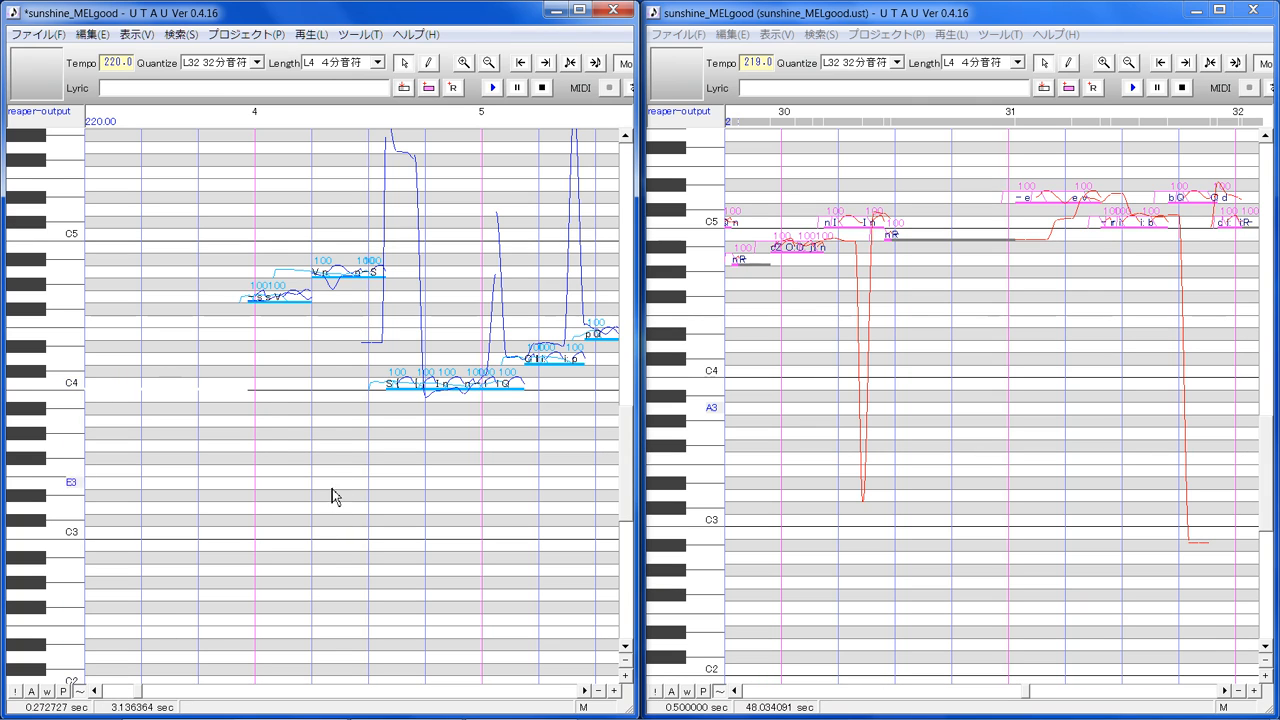
Select all notes of the unsaved project and view the properties of the selected range
{"action": "mouse_move", "coordinate": [254, 457]}
{"action": "left_mouse_down"}
{"action": "mouse_move", "coordinate": [380, 480]}
{"action": "mouse_move", "coordinate": [663, 491]}
{"action": "mouse_move", "coordinate": [660, 510]}
{"action": "mouse_move", "coordinate": [672, 506]}
{"action": "mouse_move", "coordinate": [648, 506]}
{"action": "mouse_move", "coordinate": [663, 492]}
{"action": "mouse_move", "coordinate": [500, 486]}
{"action": "mouse_move", "coordinate": [577, 483]}
{"action": "left_mouse_up"}
{"action": "key", "text": "ctrl+a"}
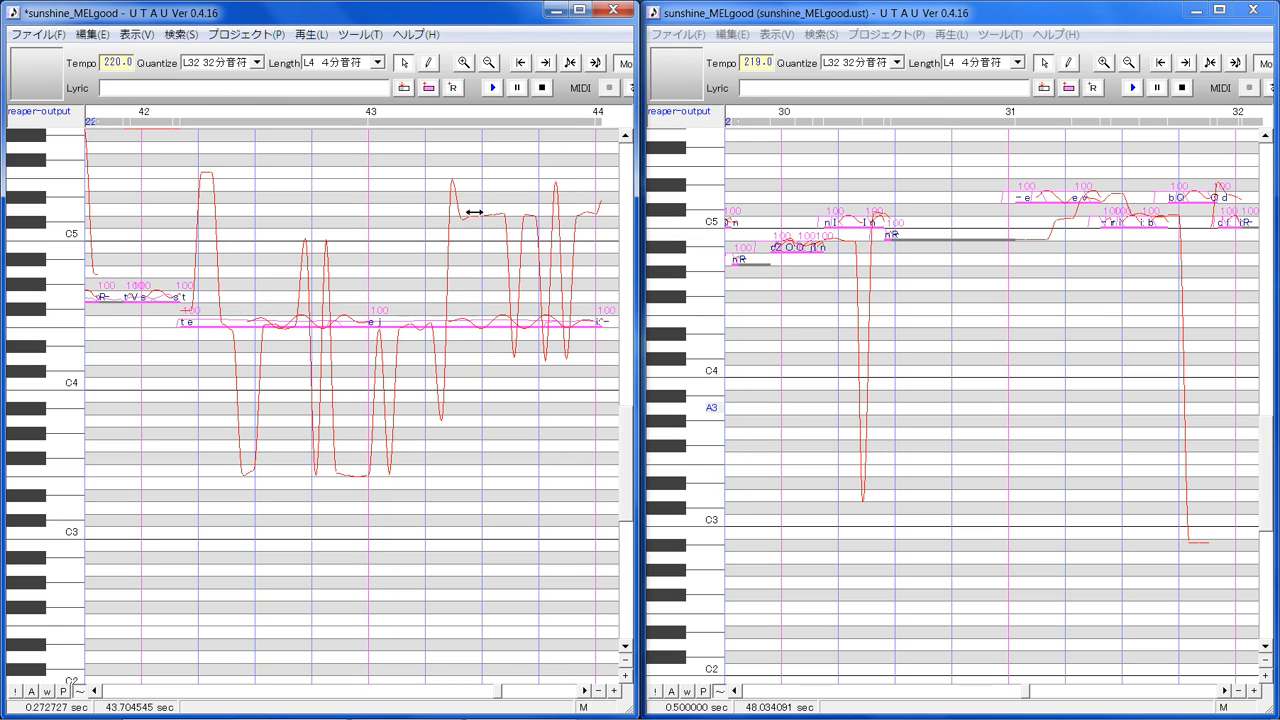
{"action": "right_click", "coordinate": [471, 321]}
{"action": "left_click", "coordinate": [525, 486]}
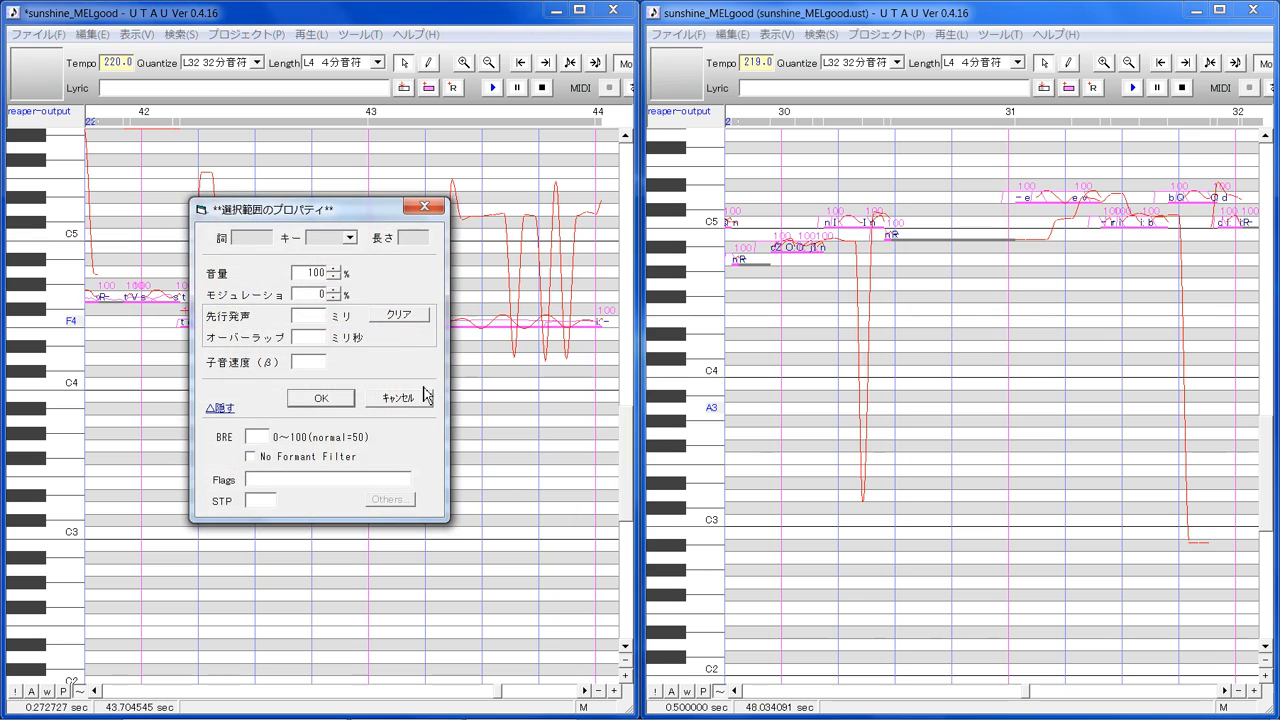
{"action": "left_click", "coordinate": [342, 396]}
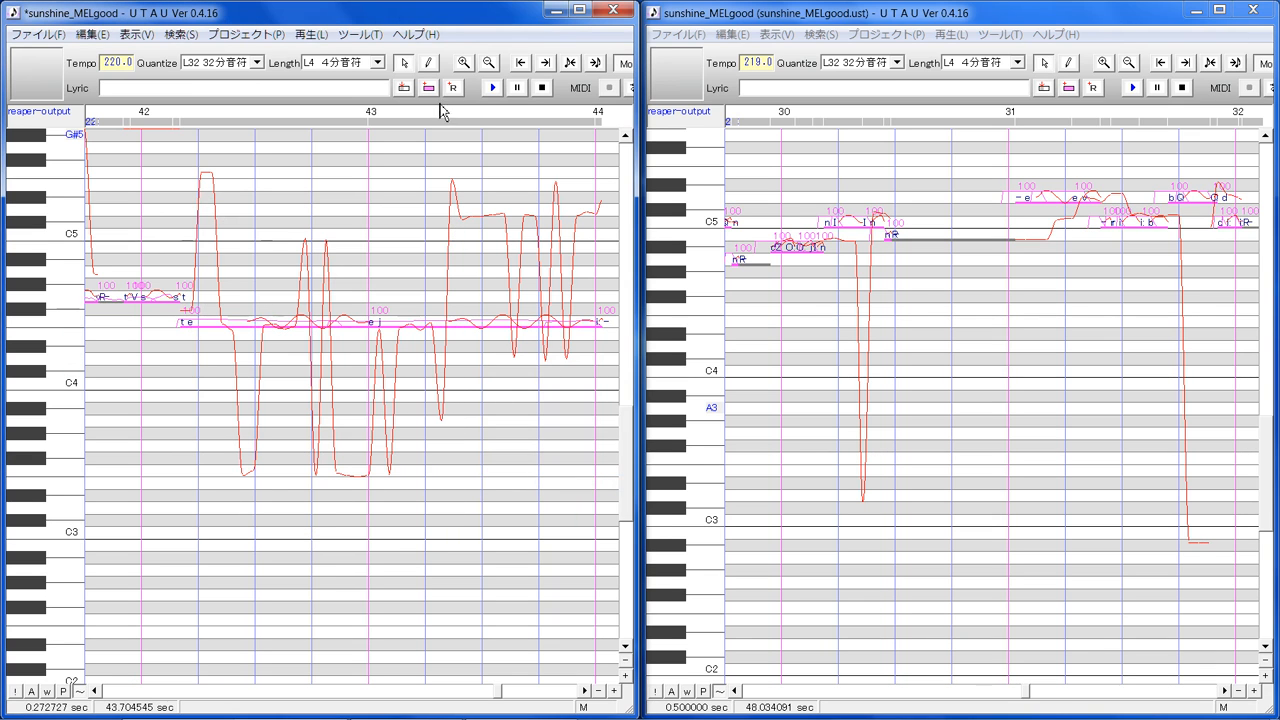
Render and play all selected notes of the unsaved sunshine_MELgood project
{"action": "left_click", "coordinate": [493, 88]}
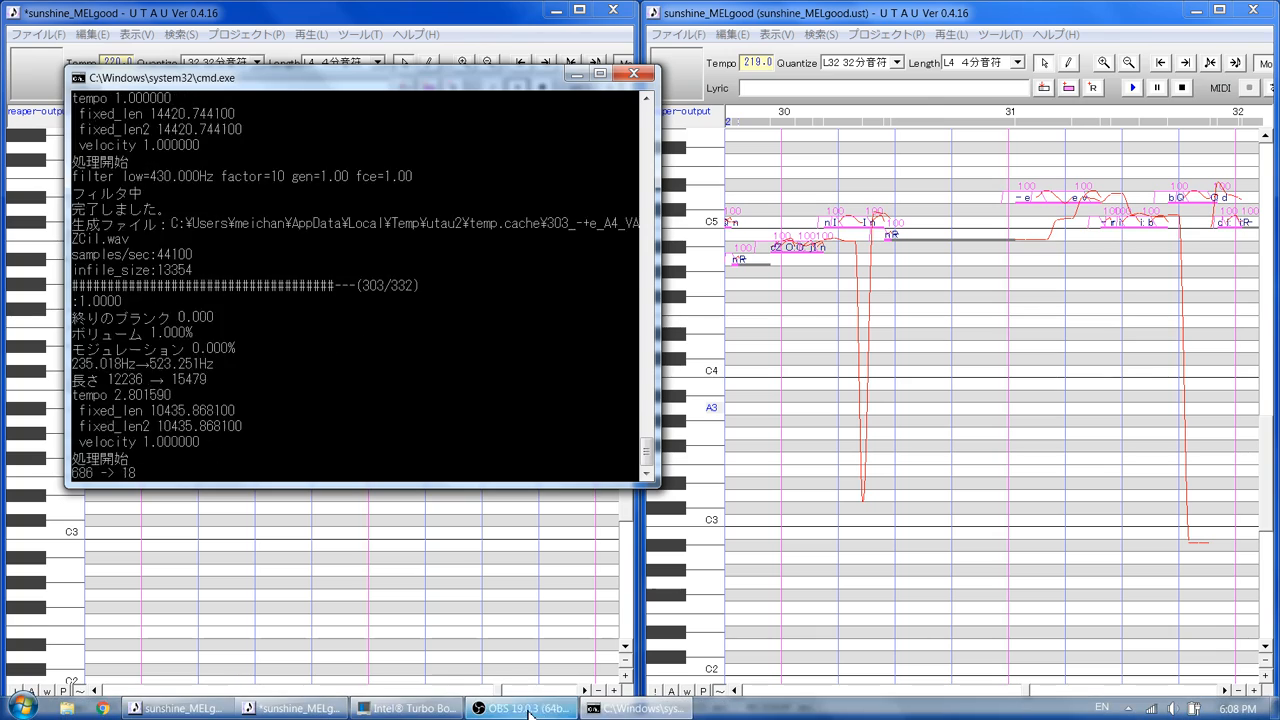
{"action": "left_click", "coordinate": [521, 710]}
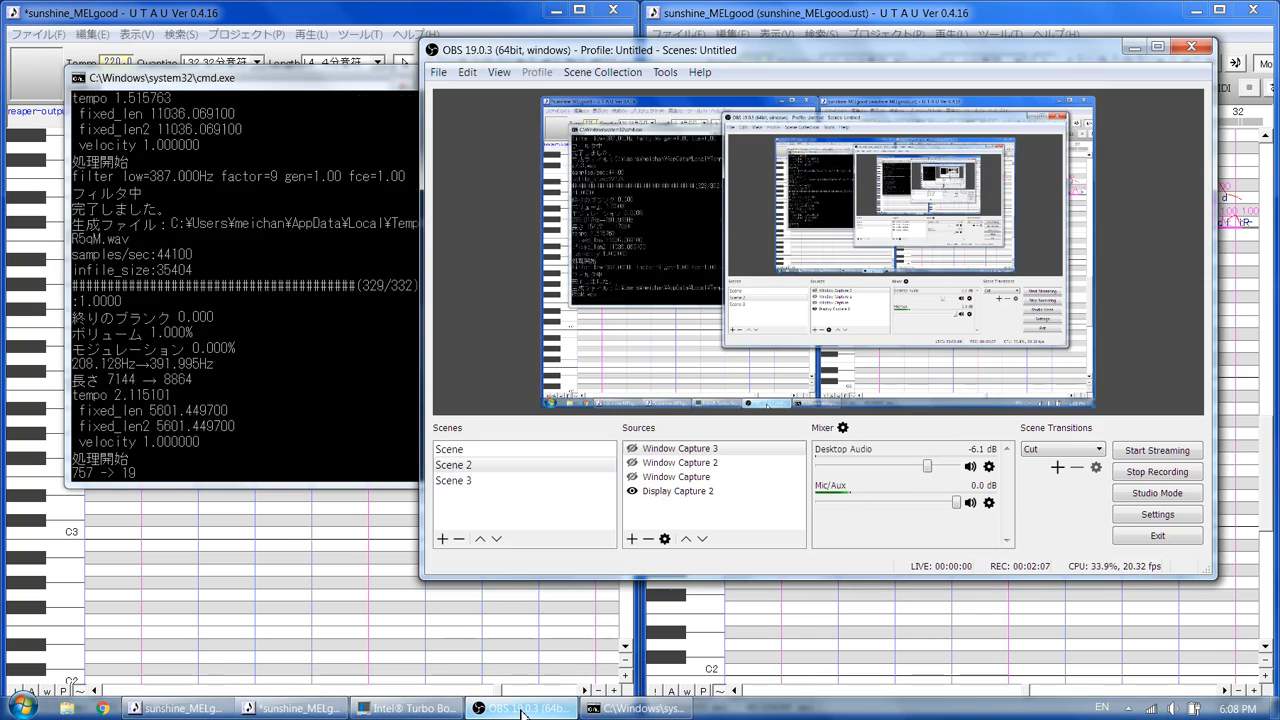
{"action": "left_click", "coordinate": [521, 710]}
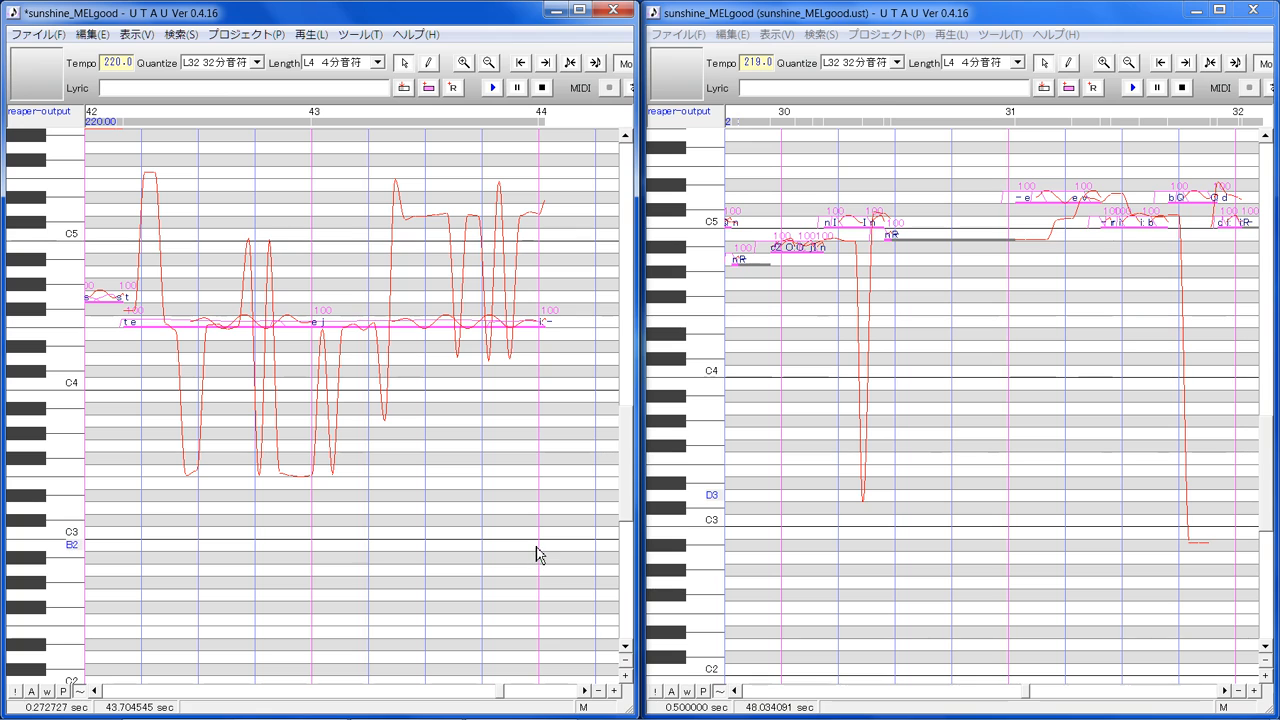
Turn off the Mode2 pitch curve display in both open sunshine_MELgood projects
{"action": "left_click_drag", "start_coordinate": [1038, 705], "coordinate": [780, 712]}
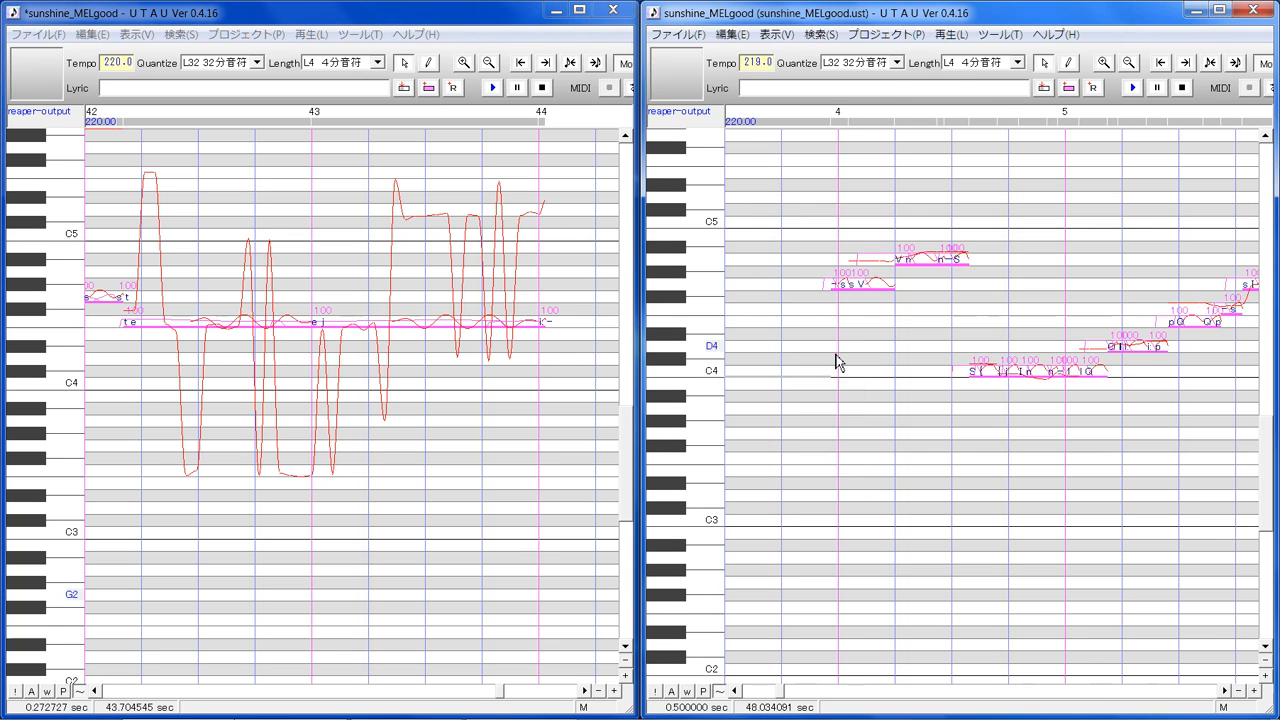
{"action": "left_click", "coordinate": [624, 68]}
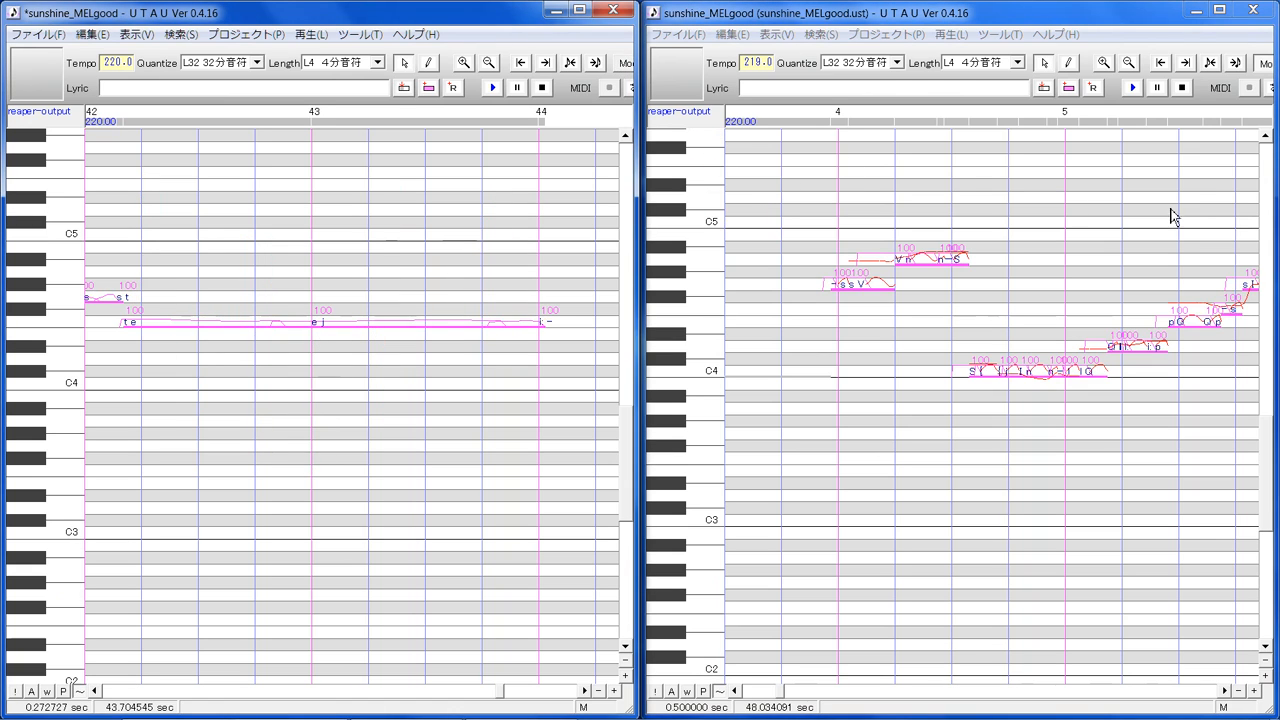
{"action": "left_click", "coordinate": [1265, 67]}
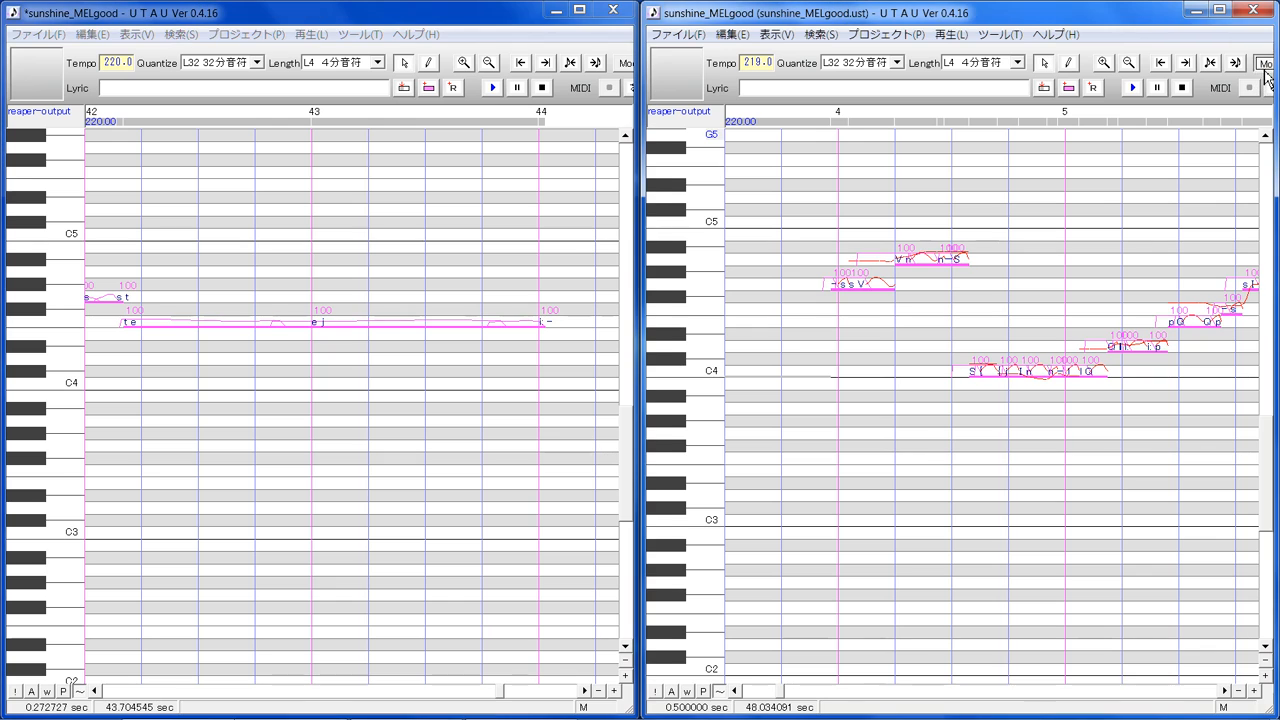
Enlarge the notes in the piano rolls of both projects for a side-by-side comparison
{"action": "left_click", "coordinate": [1265, 675]}
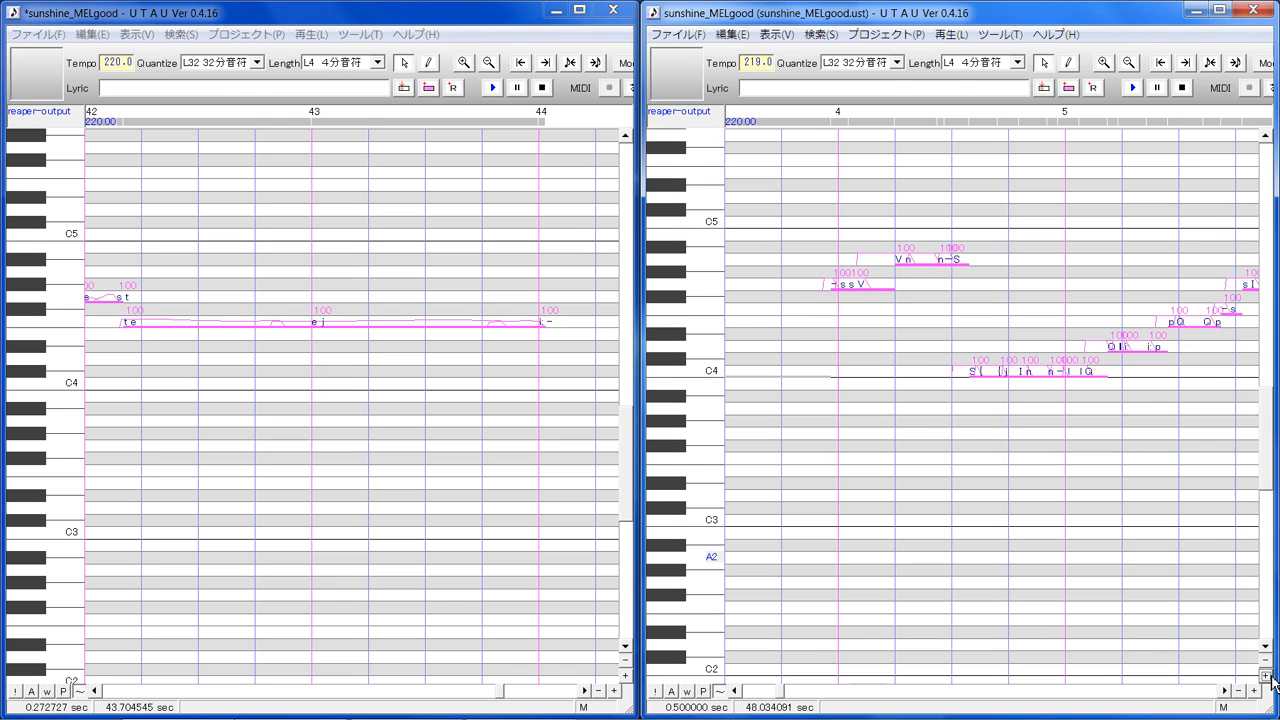
{"action": "left_click", "coordinate": [1265, 675]}
{"action": "left_click", "coordinate": [1265, 675]}
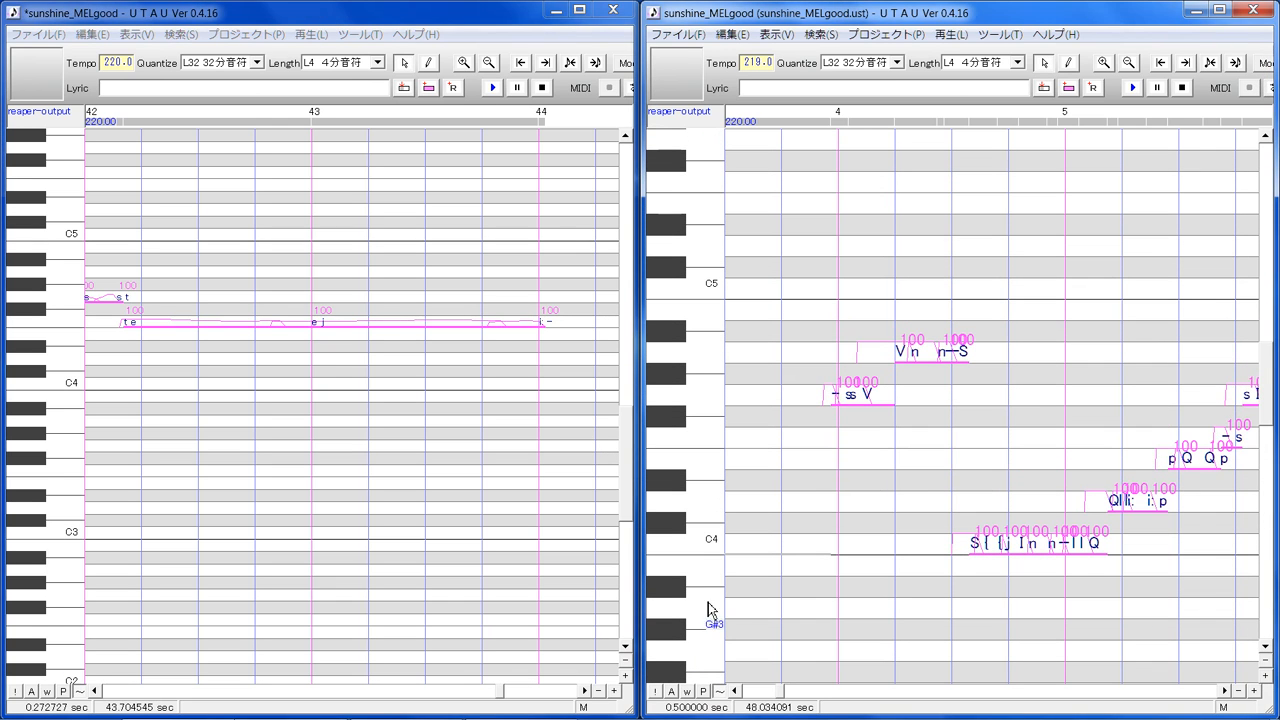
{"action": "left_click", "coordinate": [625, 676]}
{"action": "left_click", "coordinate": [625, 676]}
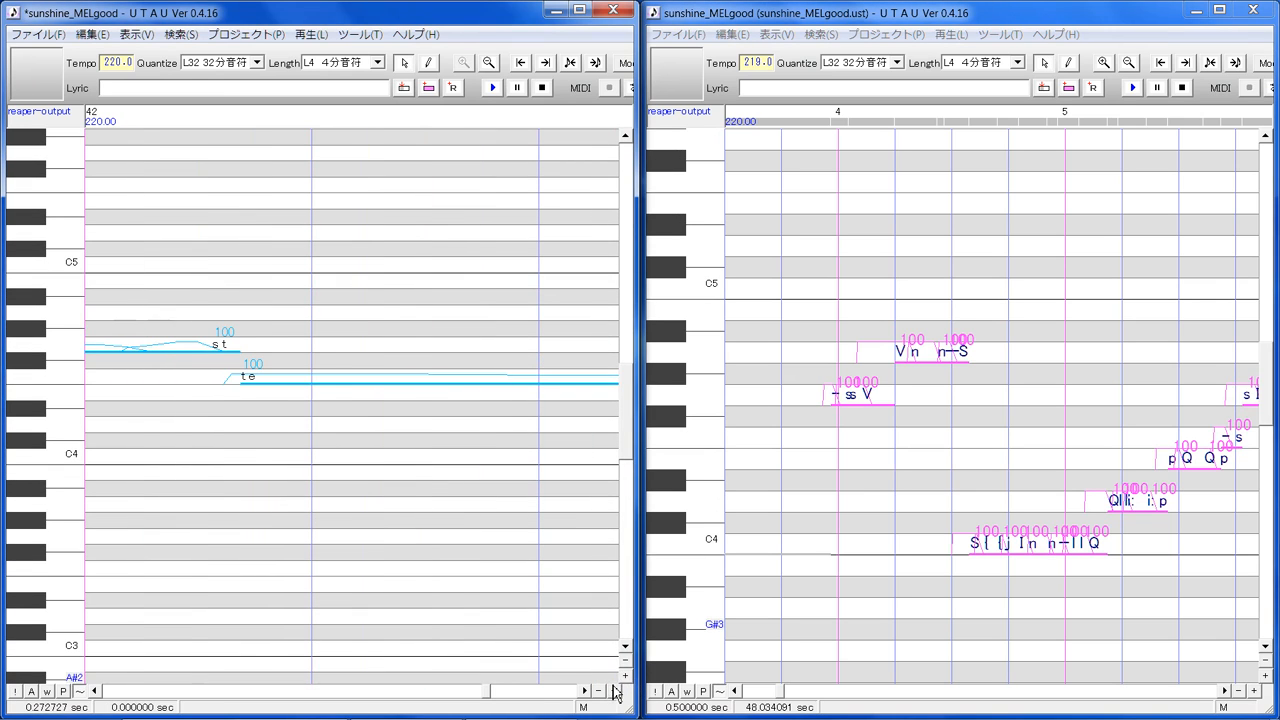
{"action": "left_click", "coordinate": [625, 676]}
{"action": "left_click", "coordinate": [625, 677]}
{"action": "left_click", "coordinate": [622, 647]}
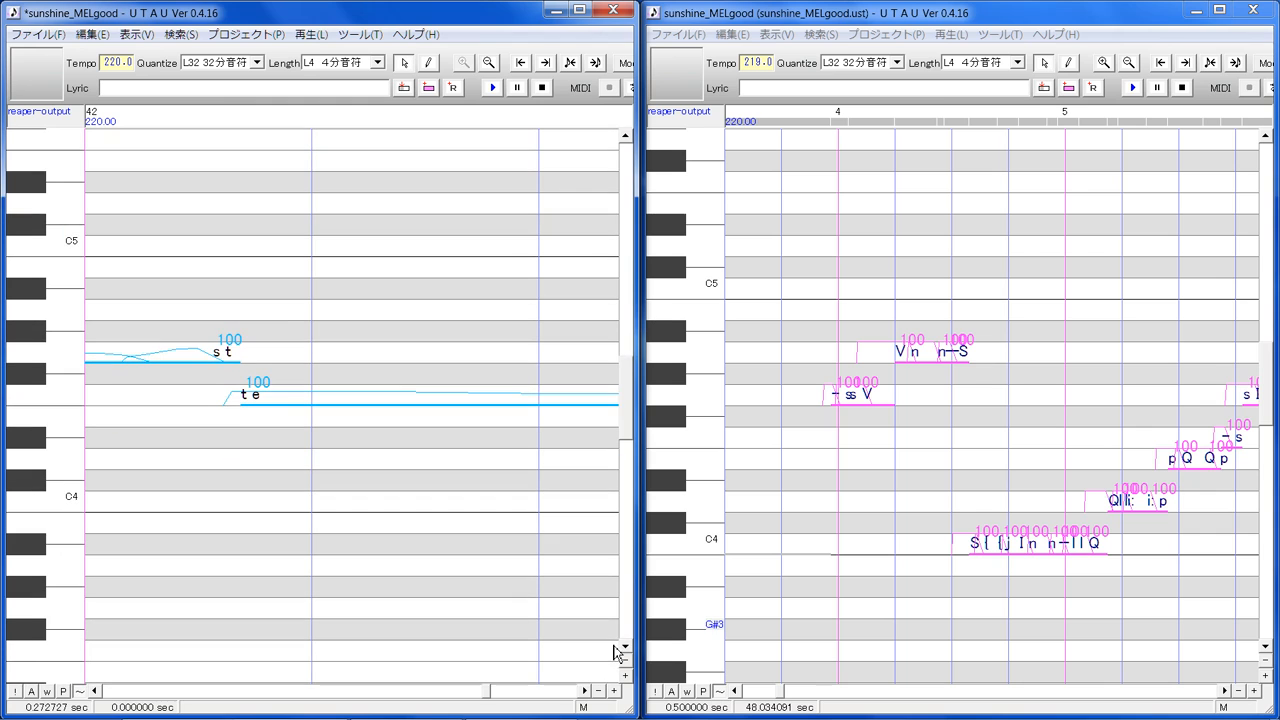
Shorten the opening rest in sunshine_MELgood.ust to 3 seconds
{"action": "left_click", "coordinate": [836, 492]}
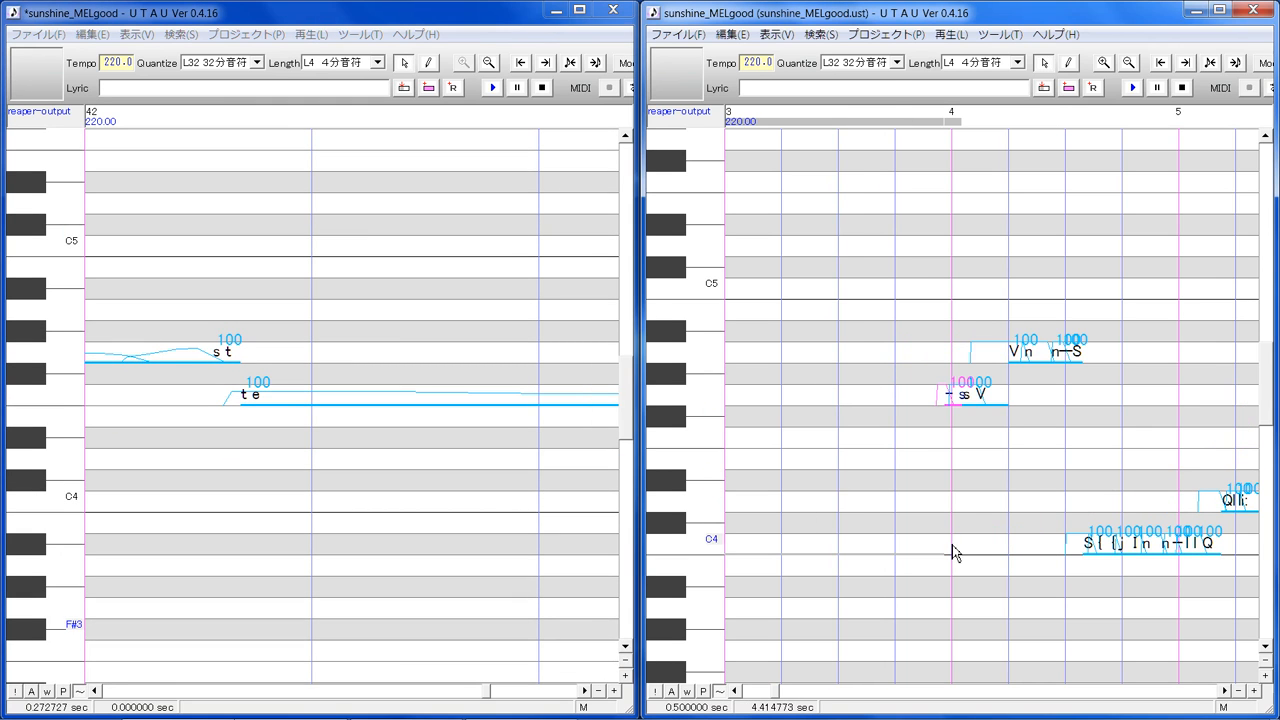
{"action": "left_click", "coordinate": [914, 596]}
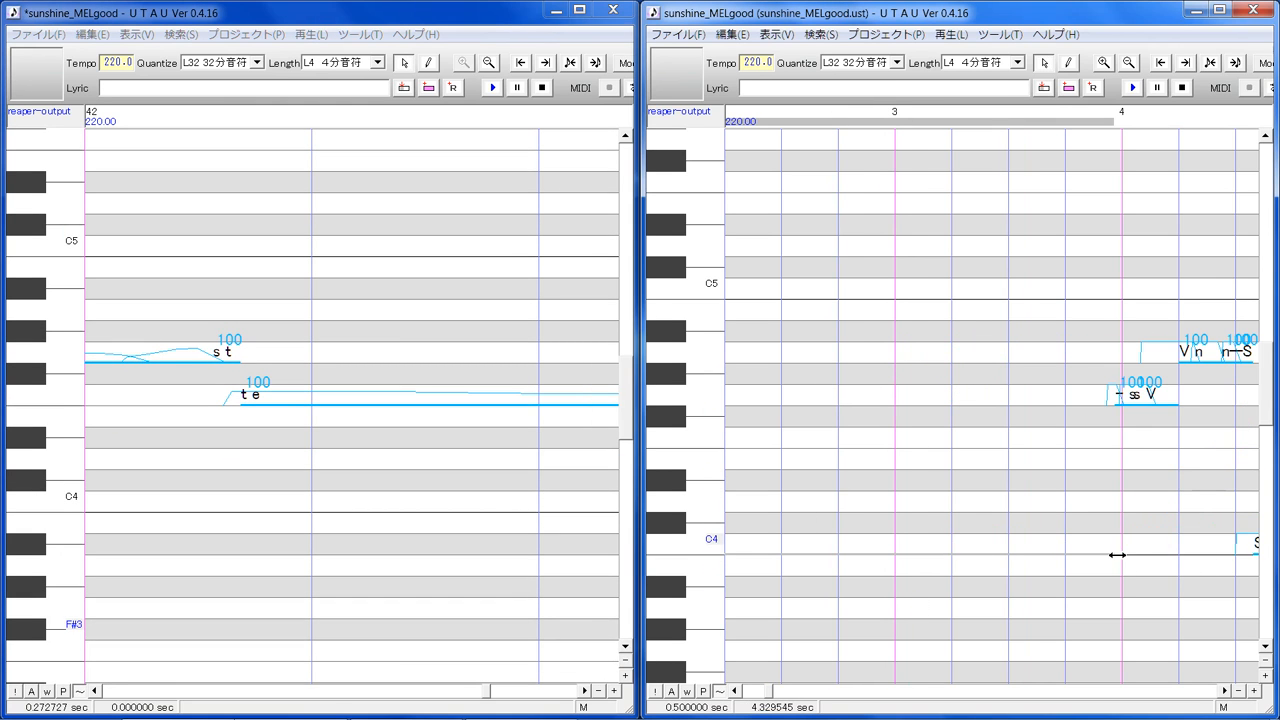
{"action": "left_click_drag", "start_coordinate": [1117, 555], "coordinate": [840, 596]}
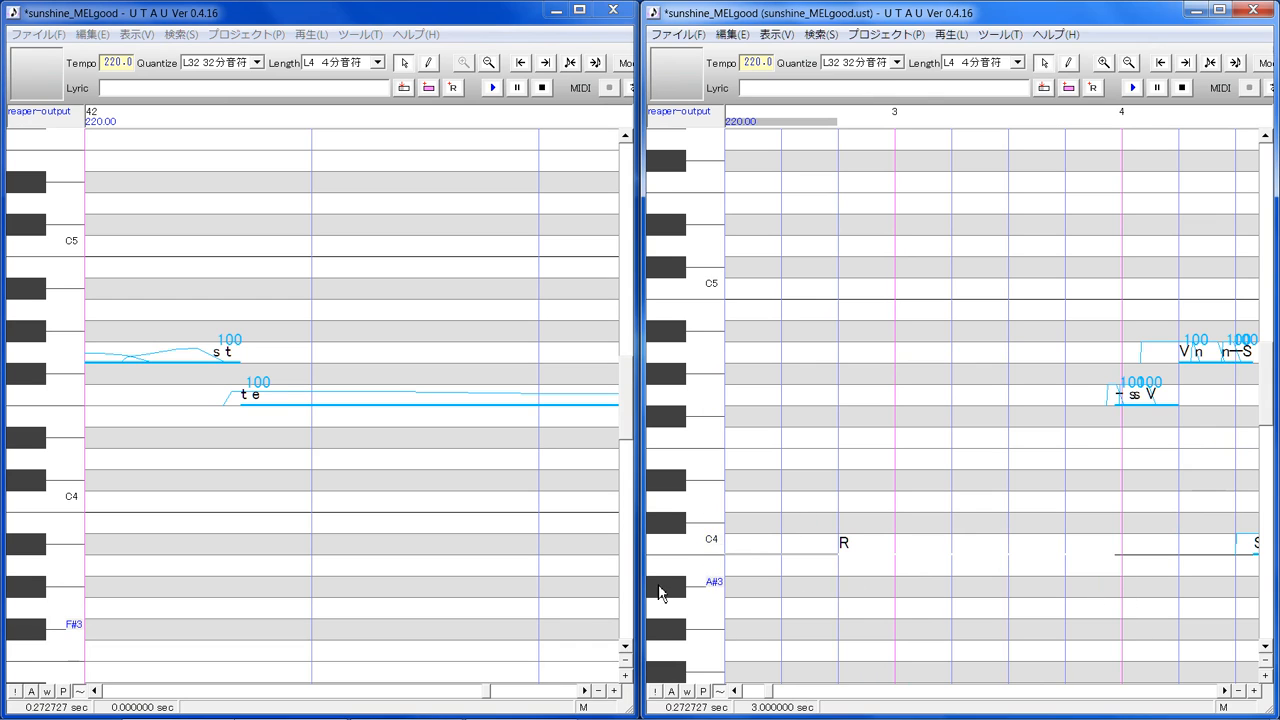
Compare the envelopes of the "- s", "s V" and "V n" notes at measure 4 in both projects
{"action": "left_click_drag", "start_coordinate": [487, 691], "coordinate": [118, 710]}
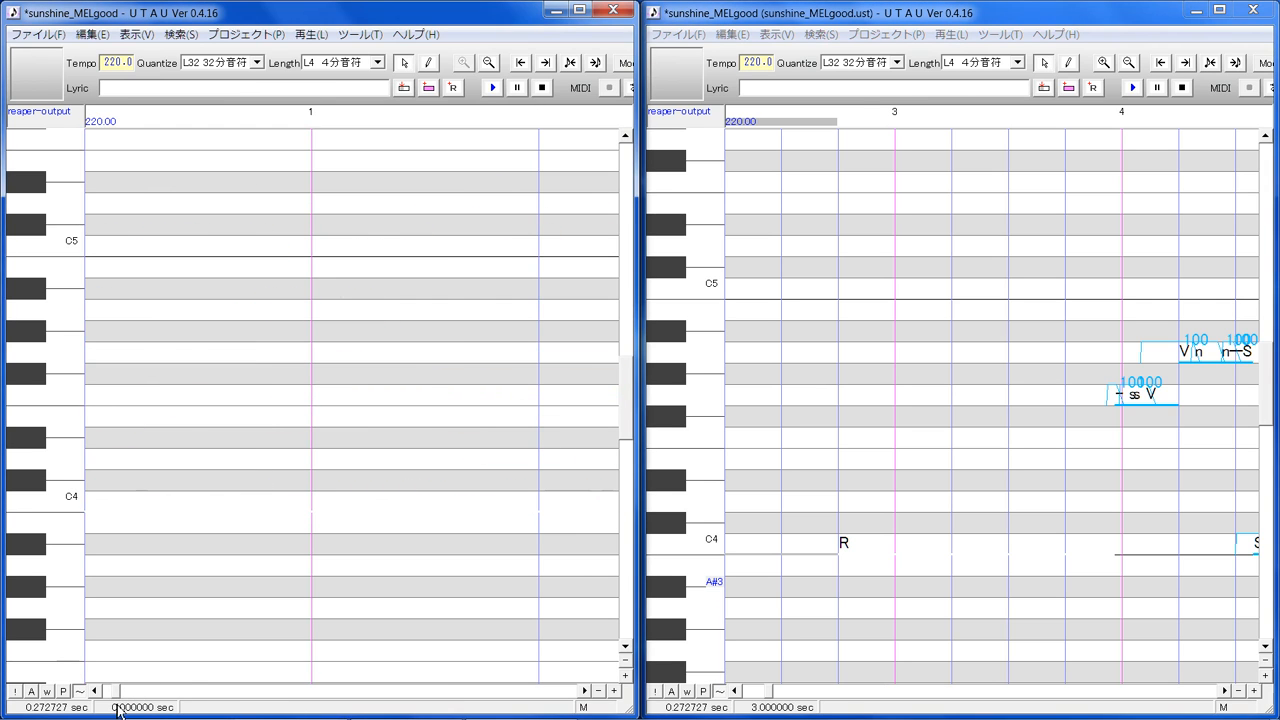
{"action": "left_click", "coordinate": [352, 634]}
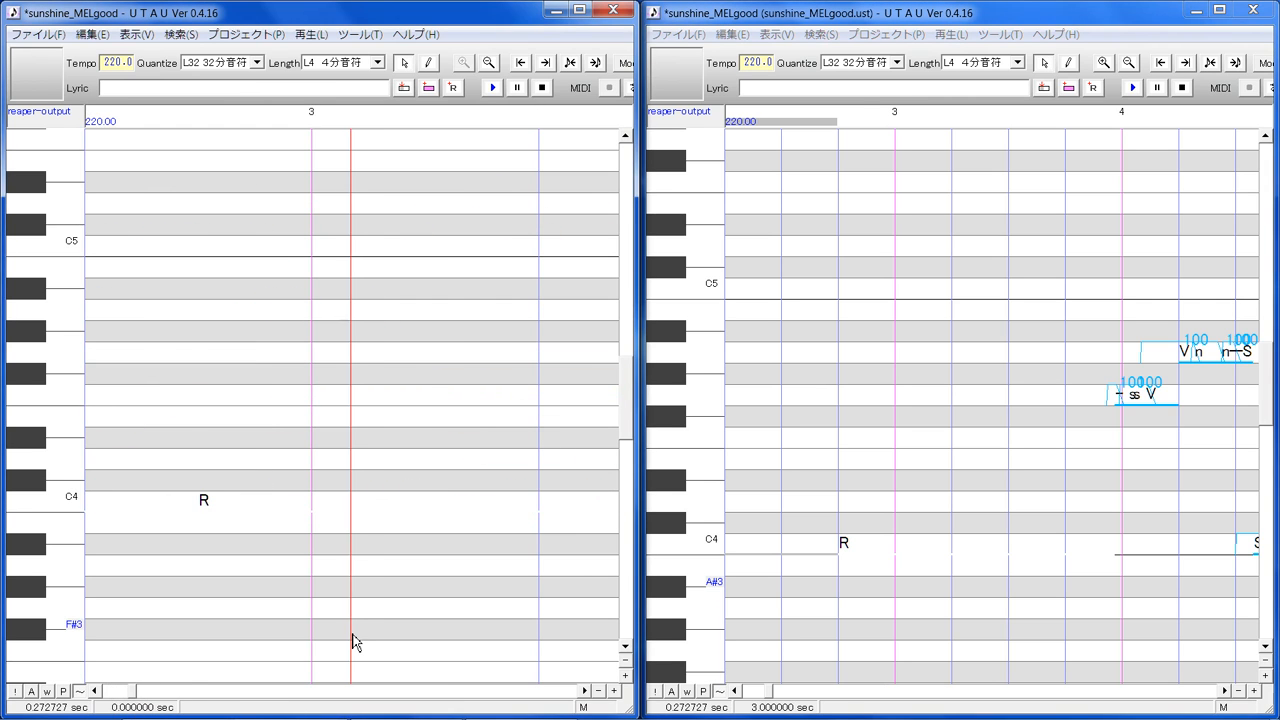
{"action": "key", "text": "Right"}
{"action": "key", "text": "Right"}
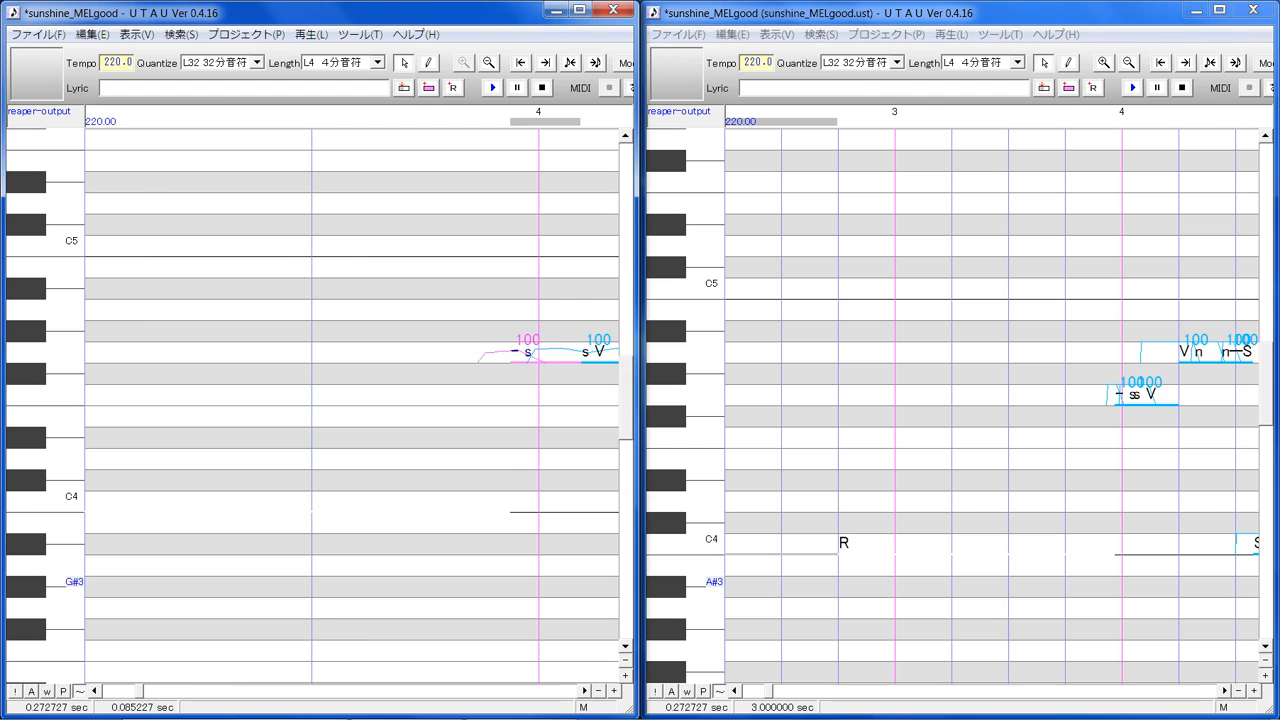
{"action": "left_click", "coordinate": [585, 692]}
{"action": "left_click", "coordinate": [585, 692]}
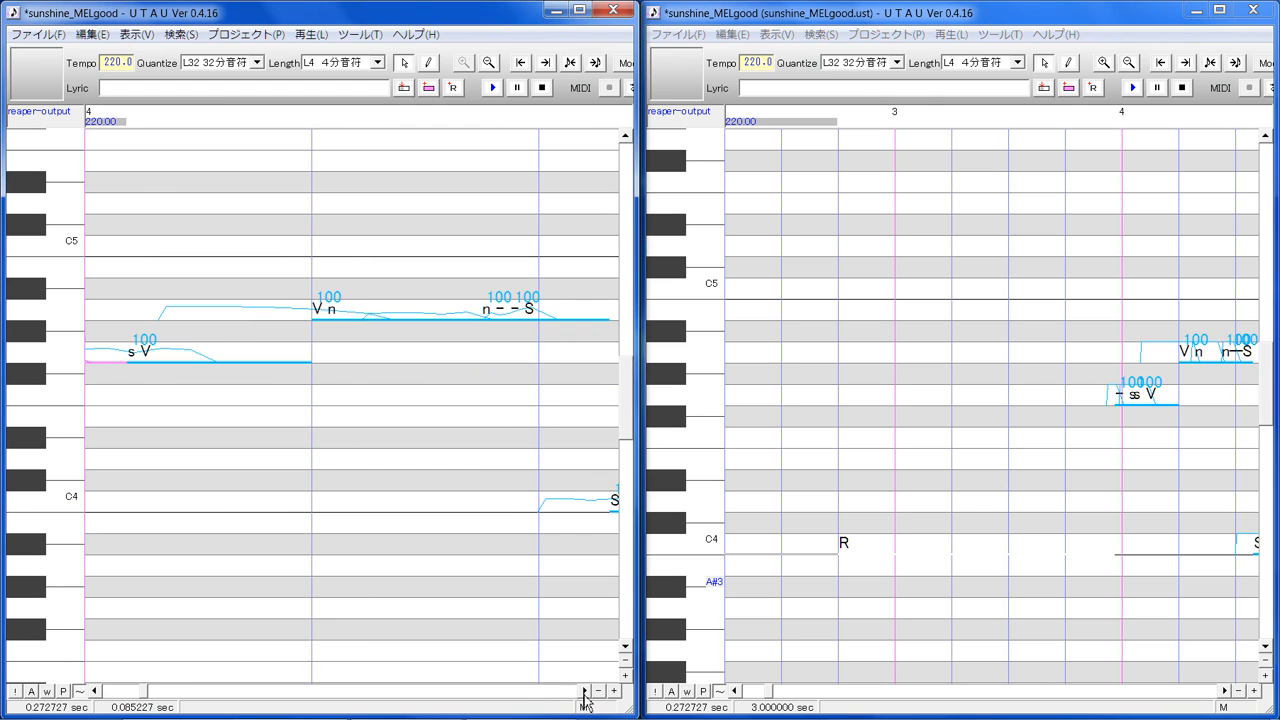
{"action": "left_click", "coordinate": [94, 691]}
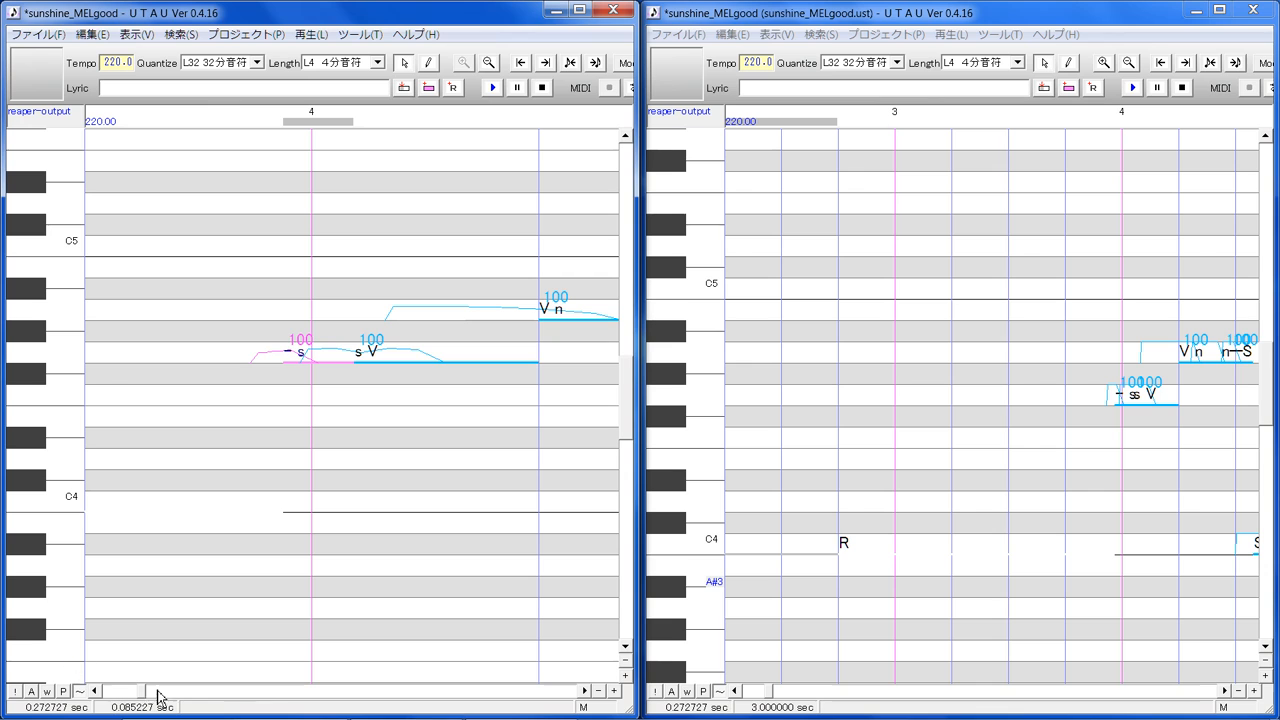
{"action": "left_click", "coordinate": [1254, 691]}
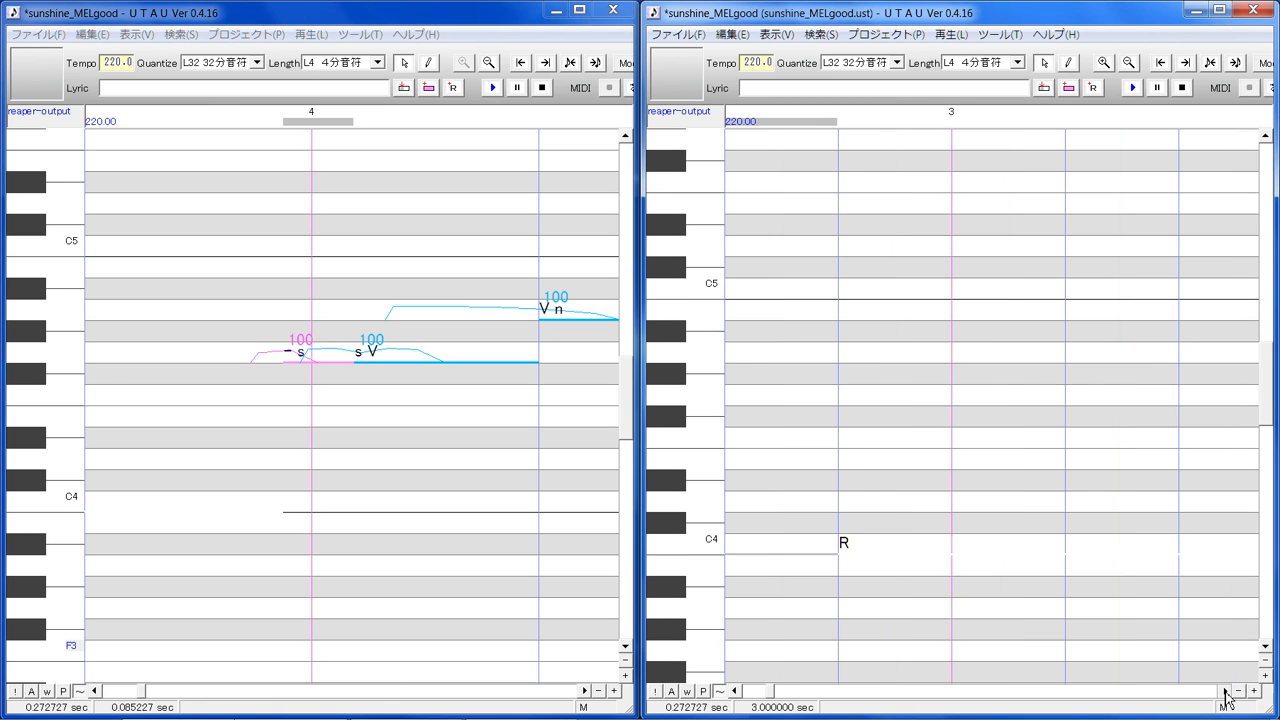
{"action": "left_click", "coordinate": [1226, 695]}
{"action": "left_click", "coordinate": [1257, 692]}
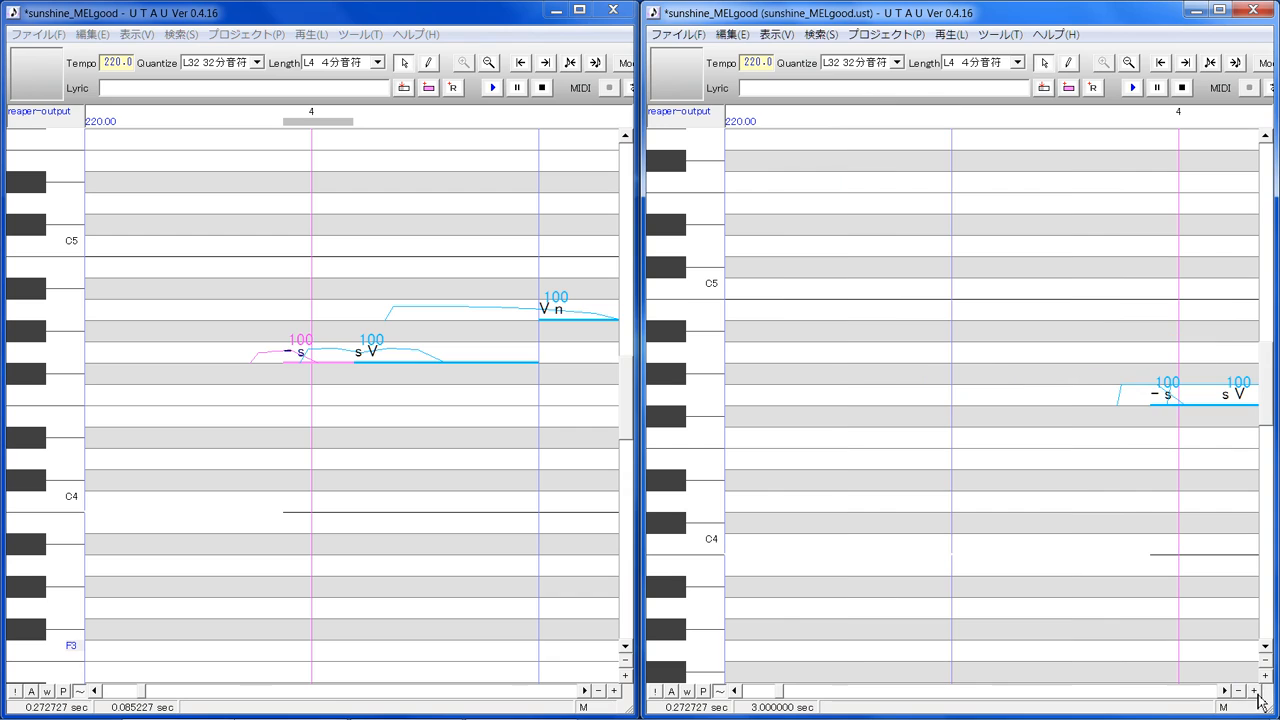
{"action": "left_click", "coordinate": [1229, 691]}
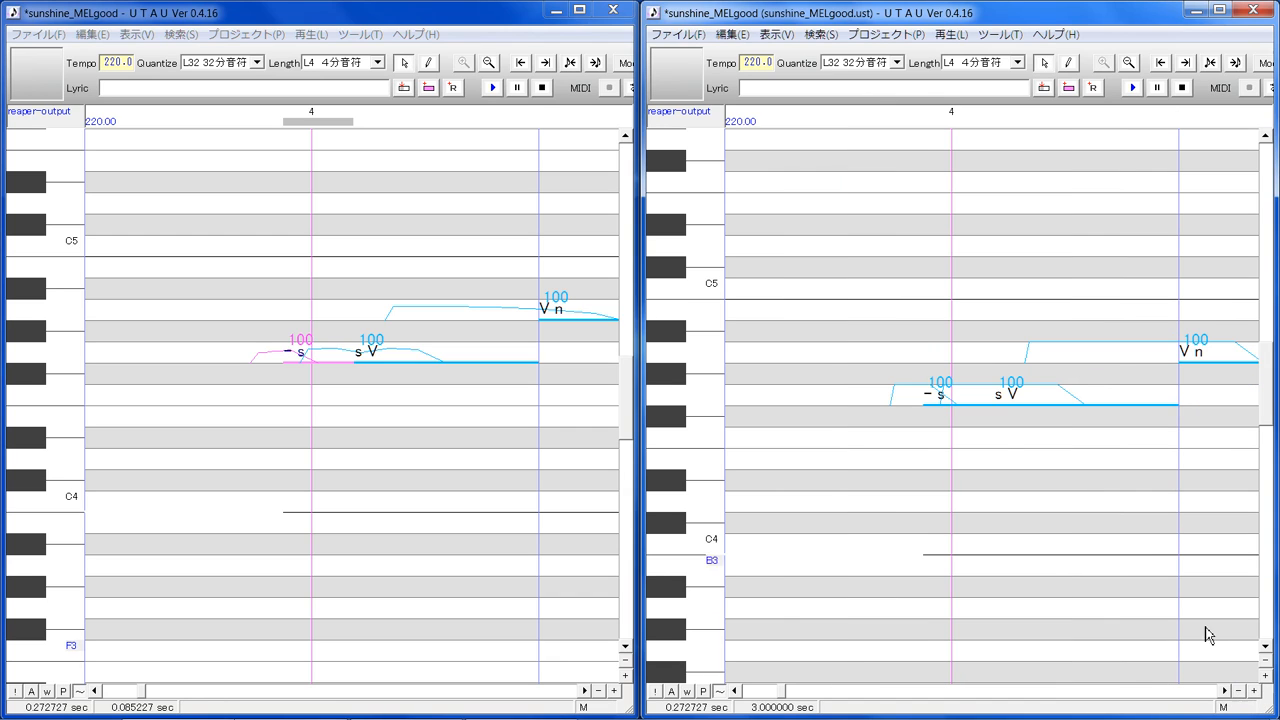
In sunshine_MELgood.ust, lower the volume of the "- s" note to 59, "s V" to 60 and "V n" to 55
{"action": "left_click_drag", "start_coordinate": [923, 456], "coordinate": [940, 401]}
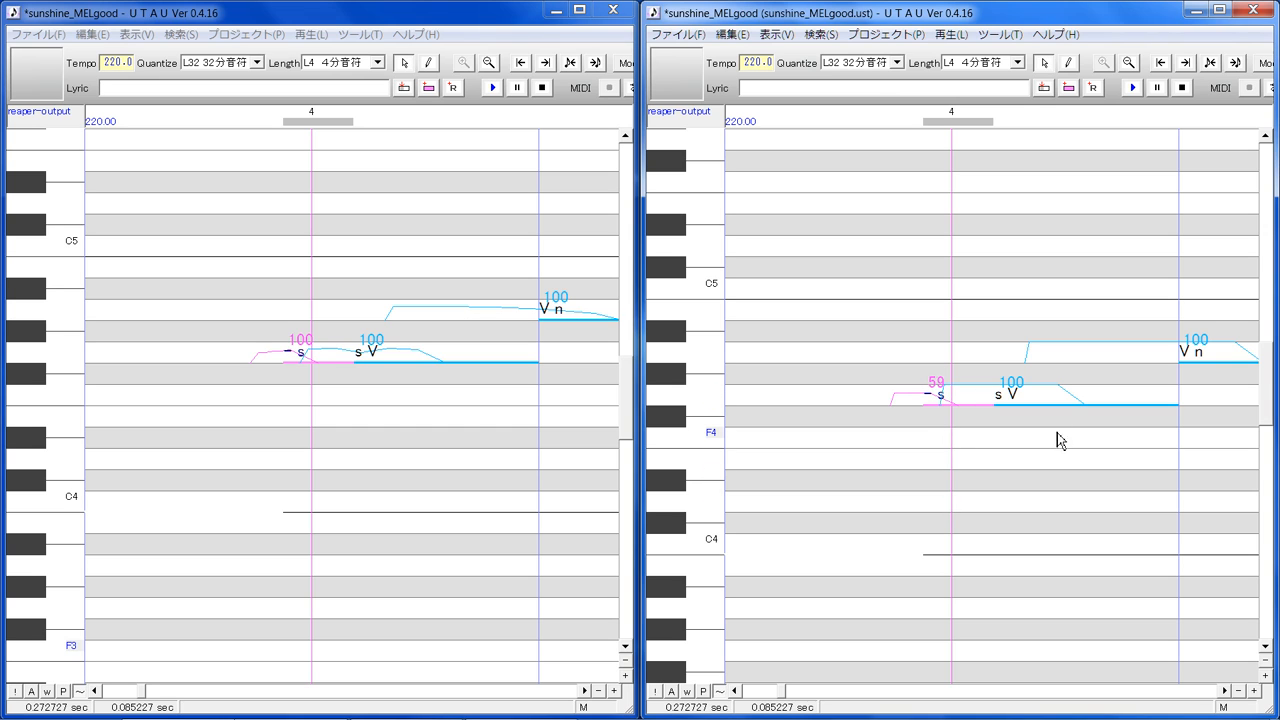
{"action": "left_click_drag", "start_coordinate": [1046, 432], "coordinate": [1029, 426]}
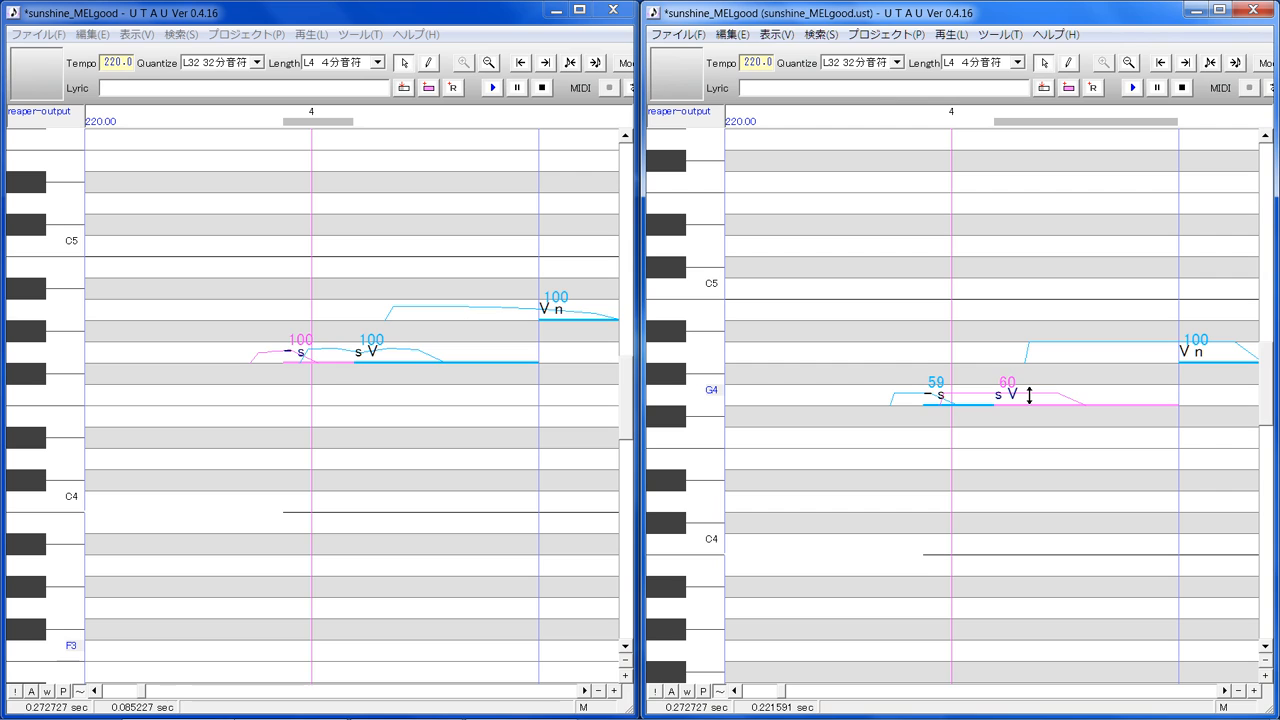
{"action": "left_click_drag", "start_coordinate": [1194, 407], "coordinate": [1200, 404]}
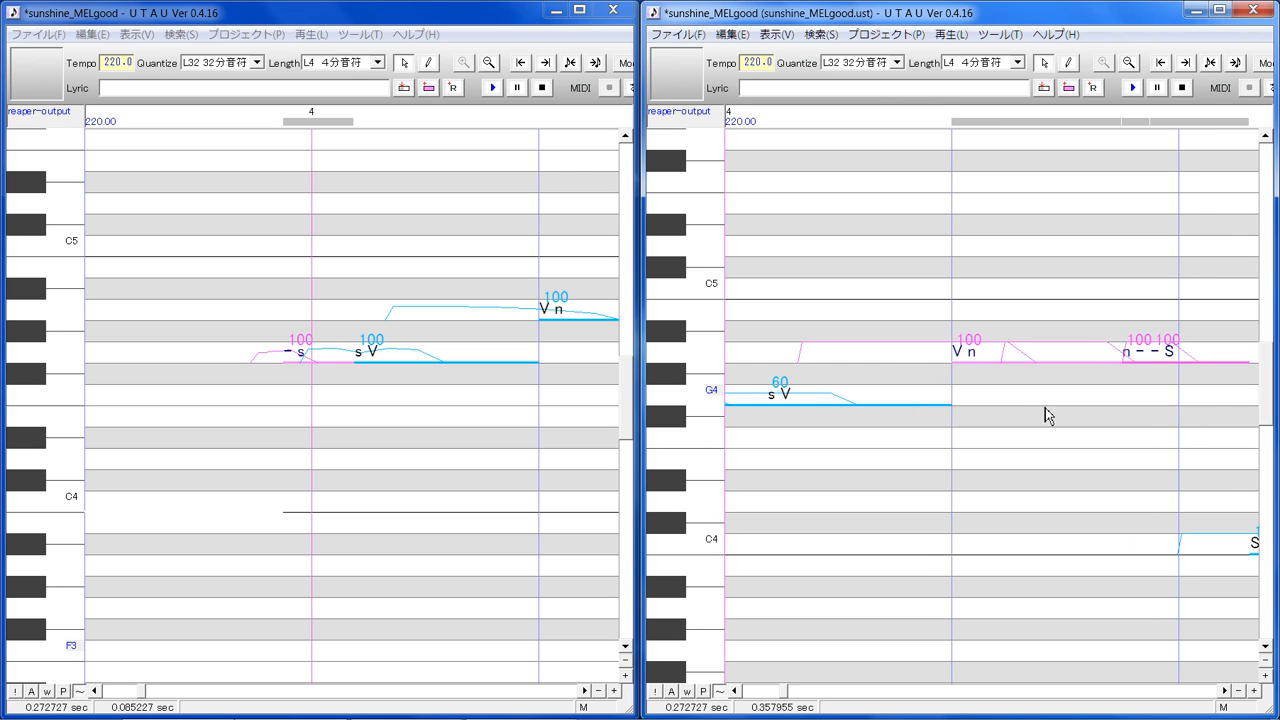
{"action": "left_click_drag", "start_coordinate": [1025, 407], "coordinate": [1017, 404]}
{"action": "mouse_move", "coordinate": [991, 345]}
{"action": "left_mouse_down"}
{"action": "mouse_move", "coordinate": [990, 362]}
{"action": "mouse_move", "coordinate": [1003, 349]}
{"action": "left_mouse_up"}
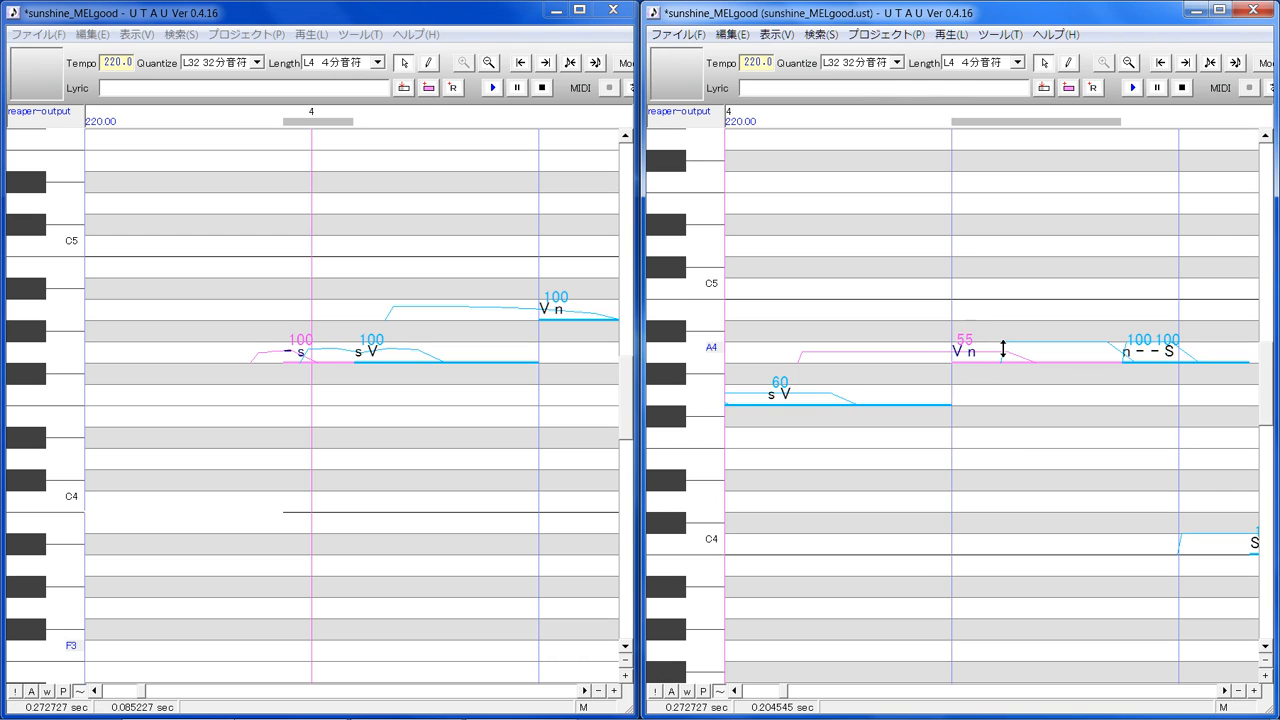
{"action": "left_click", "coordinate": [585, 691]}
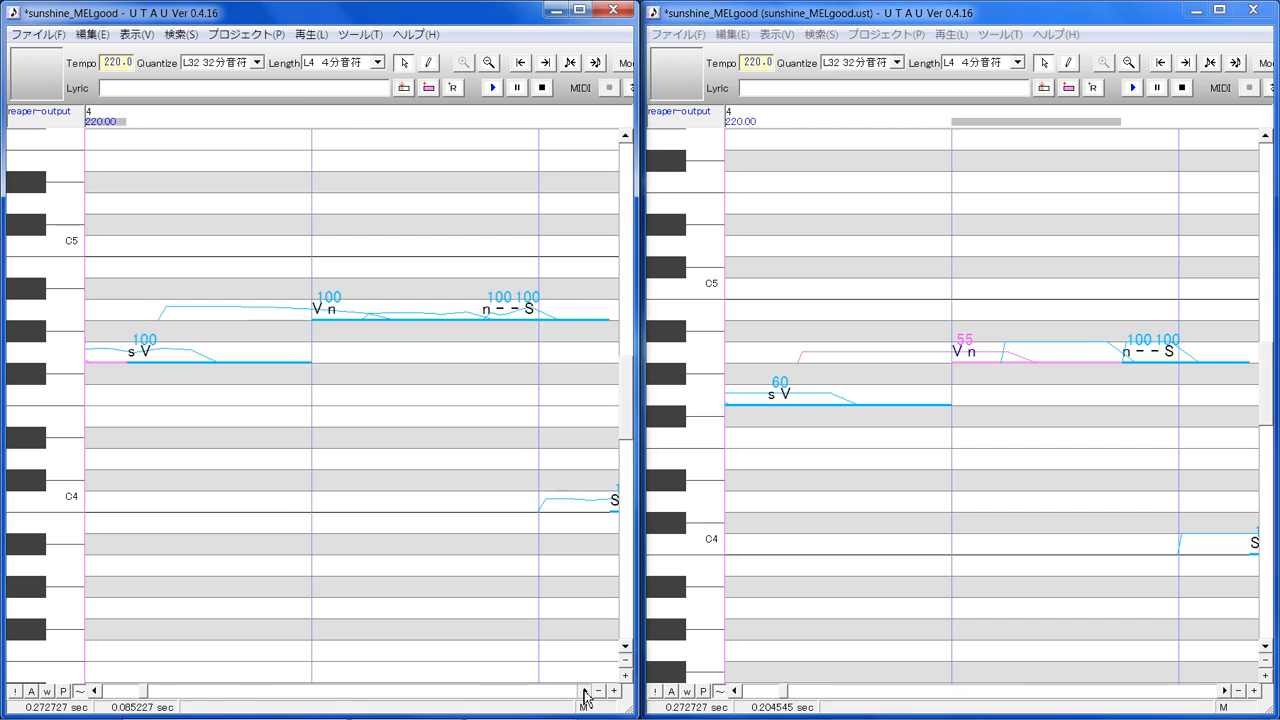
In sunshine_MELgood.ust, lower the volume of the "n -" note after "V n" to 46 and the "- S" note to 59
{"action": "left_click", "coordinate": [585, 691]}
{"action": "left_click", "coordinate": [1129, 398]}
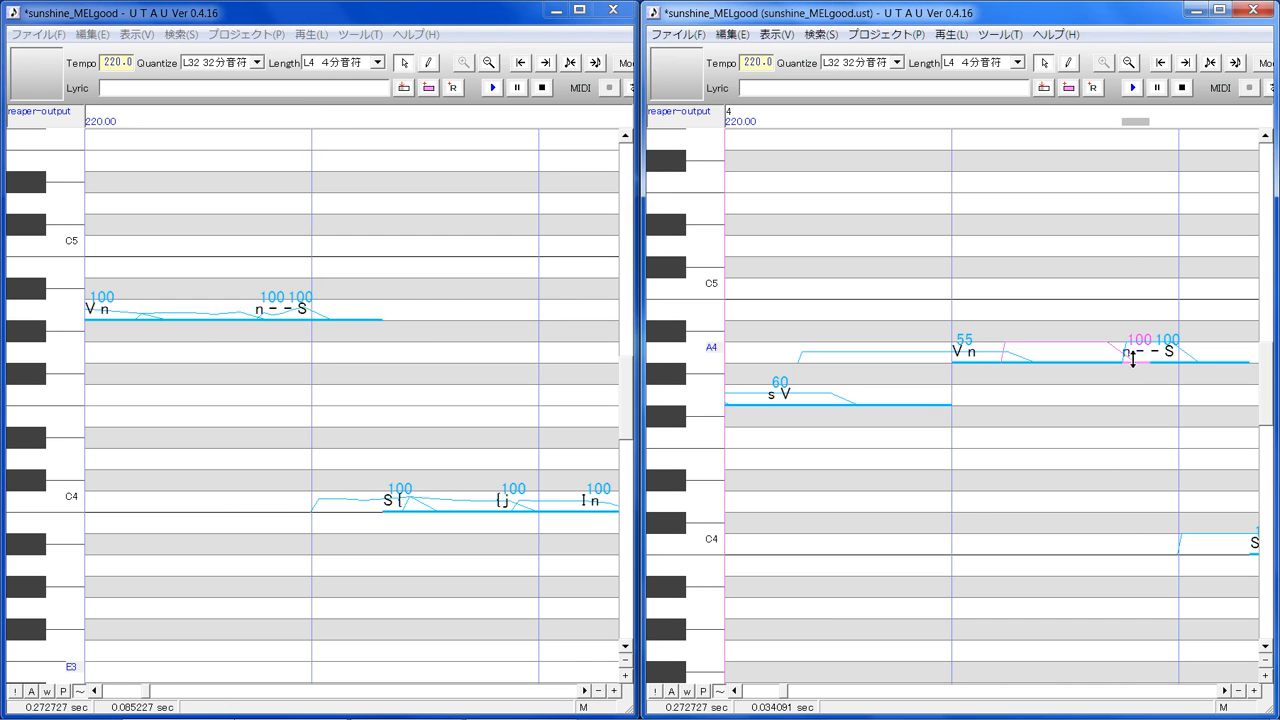
{"action": "mouse_move", "coordinate": [1134, 360]}
{"action": "left_mouse_down"}
{"action": "mouse_move", "coordinate": [1137, 414]}
{"action": "mouse_move", "coordinate": [1134, 347]}
{"action": "left_mouse_up"}
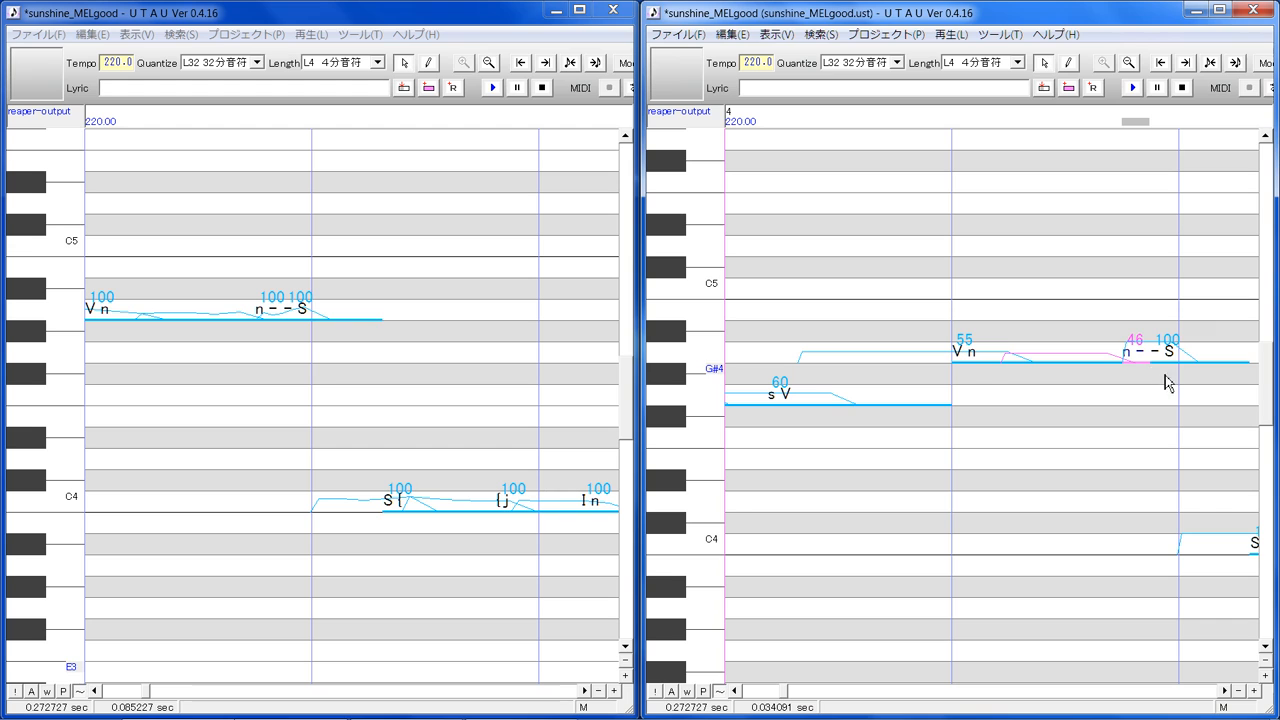
{"action": "left_click", "coordinate": [1175, 365]}
{"action": "mouse_move", "coordinate": [1175, 365]}
{"action": "left_mouse_down"}
{"action": "mouse_move", "coordinate": [1178, 390]}
{"action": "mouse_move", "coordinate": [1183, 361]}
{"action": "left_mouse_up"}
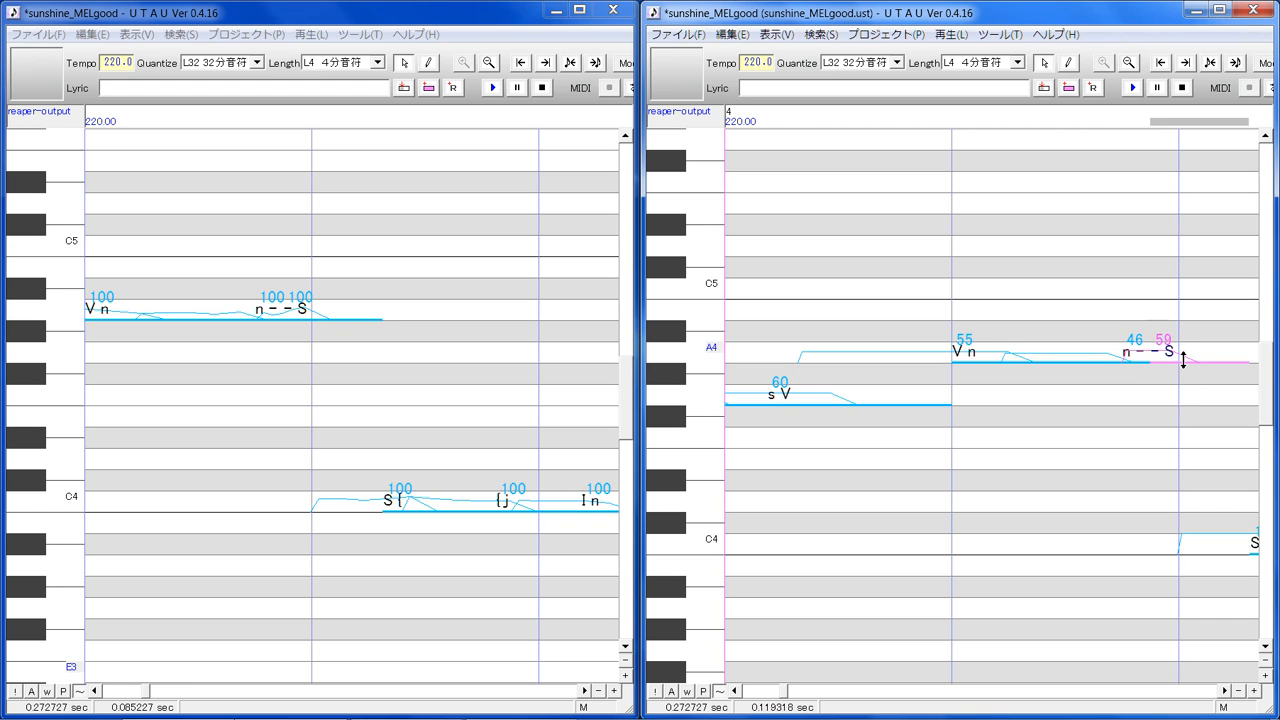
Reduce the volume of the "S {" note to 69 and the "{ j" note to 60 in sunshine_MELgood.ust
{"action": "left_click", "coordinate": [1227, 689]}
{"action": "left_click", "coordinate": [1047, 608]}
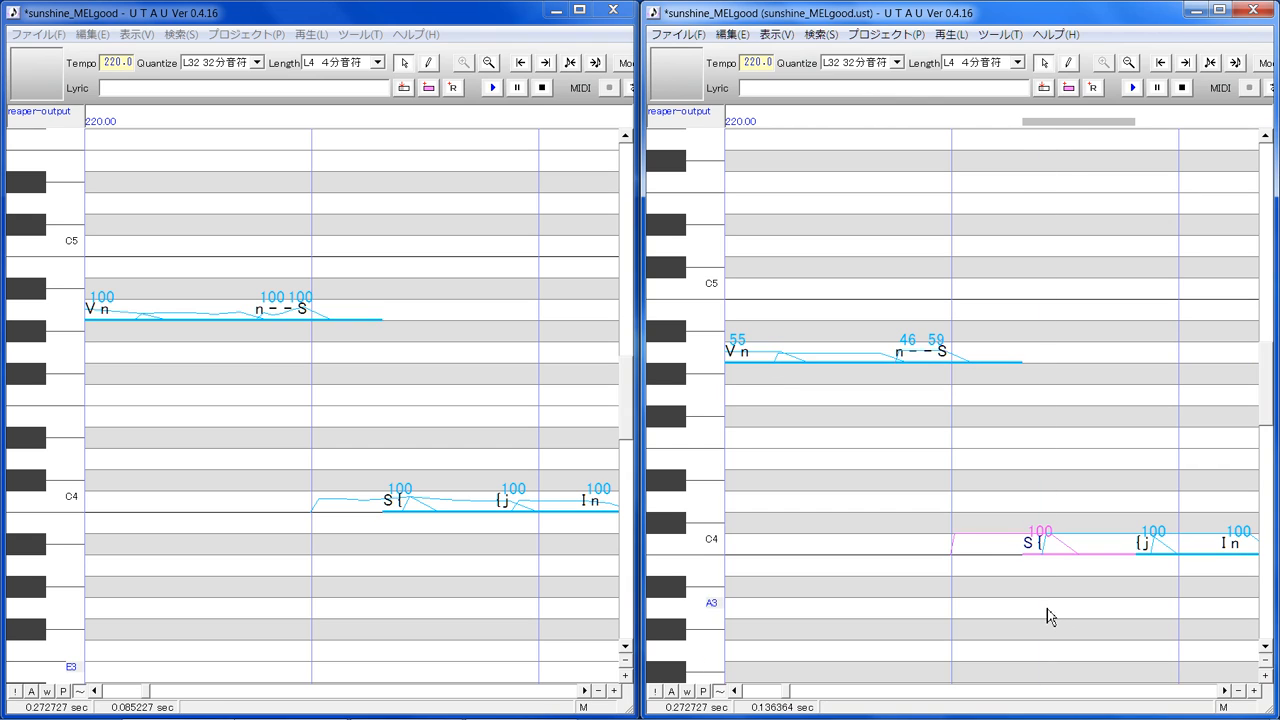
{"action": "mouse_move", "coordinate": [1037, 540]}
{"action": "left_mouse_down"}
{"action": "mouse_move", "coordinate": [1037, 566]}
{"action": "mouse_move", "coordinate": [1037, 548]}
{"action": "left_mouse_up"}
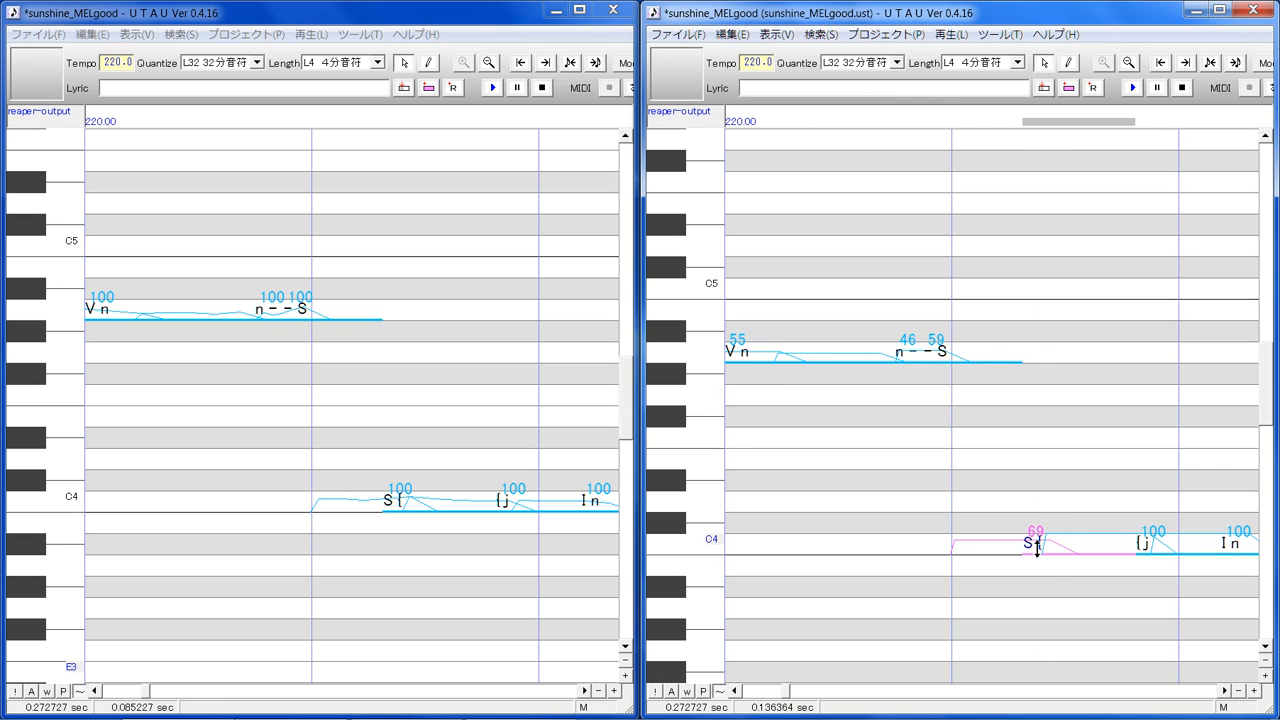
{"action": "left_click", "coordinate": [1153, 598]}
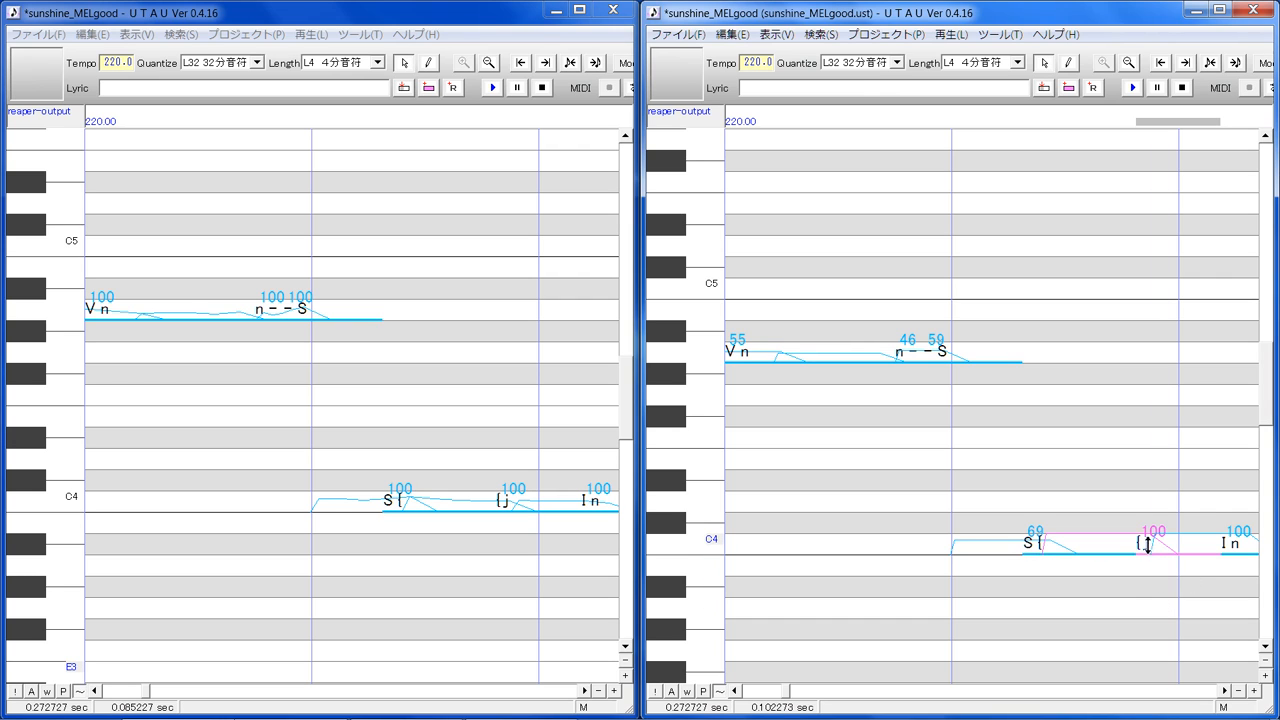
{"action": "mouse_move", "coordinate": [1147, 543]}
{"action": "left_mouse_down"}
{"action": "mouse_move", "coordinate": [1151, 594]}
{"action": "mouse_move", "coordinate": [1152, 537]}
{"action": "left_mouse_up"}
Around the start of measure 5 in sunshine_MELgood.ust, lower the volumes of "I n" to 49, "n -" to 42 and "- l" to 51
{"action": "left_click", "coordinate": [1224, 691]}
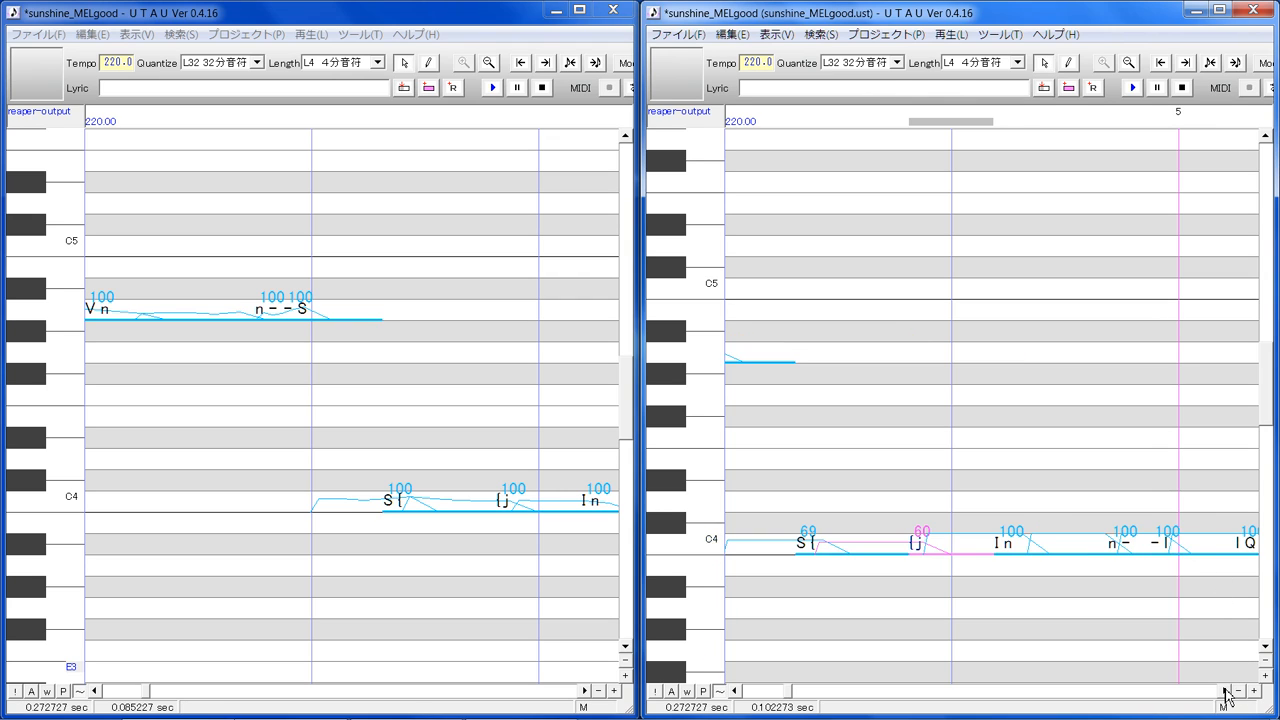
{"action": "left_click", "coordinate": [583, 691]}
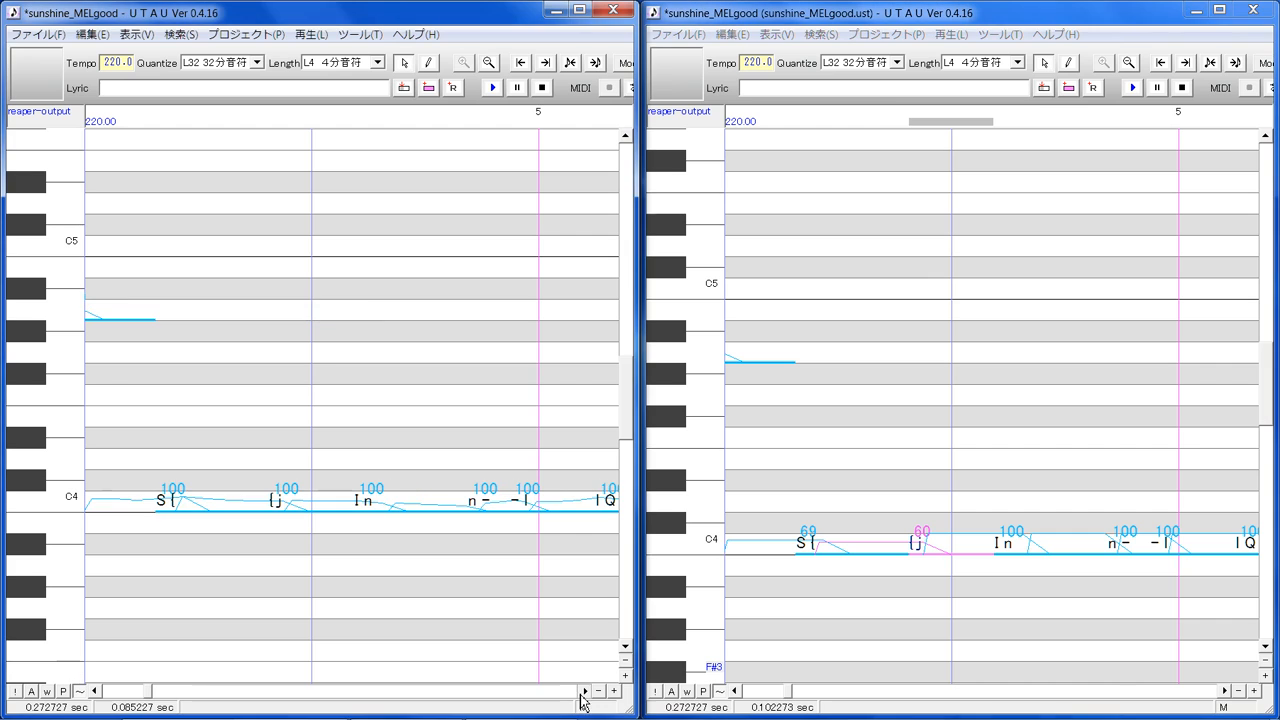
{"action": "left_click", "coordinate": [1031, 617]}
{"action": "mouse_move", "coordinate": [1013, 542]}
{"action": "left_mouse_down"}
{"action": "mouse_move", "coordinate": [1018, 579]}
{"action": "mouse_move", "coordinate": [1019, 545]}
{"action": "left_mouse_up"}
{"action": "left_click", "coordinate": [1119, 591]}
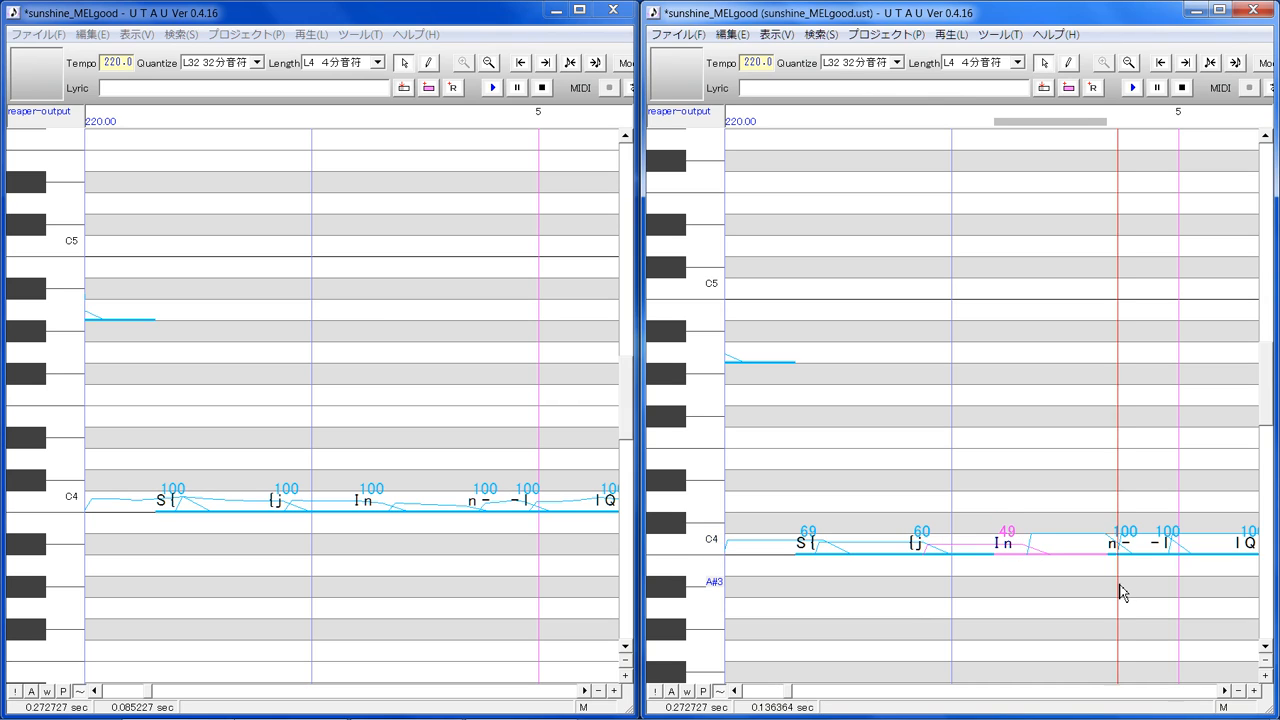
{"action": "mouse_move", "coordinate": [1120, 549]}
{"action": "left_mouse_down"}
{"action": "mouse_move", "coordinate": [1129, 606]}
{"action": "mouse_move", "coordinate": [1116, 549]}
{"action": "left_mouse_up"}
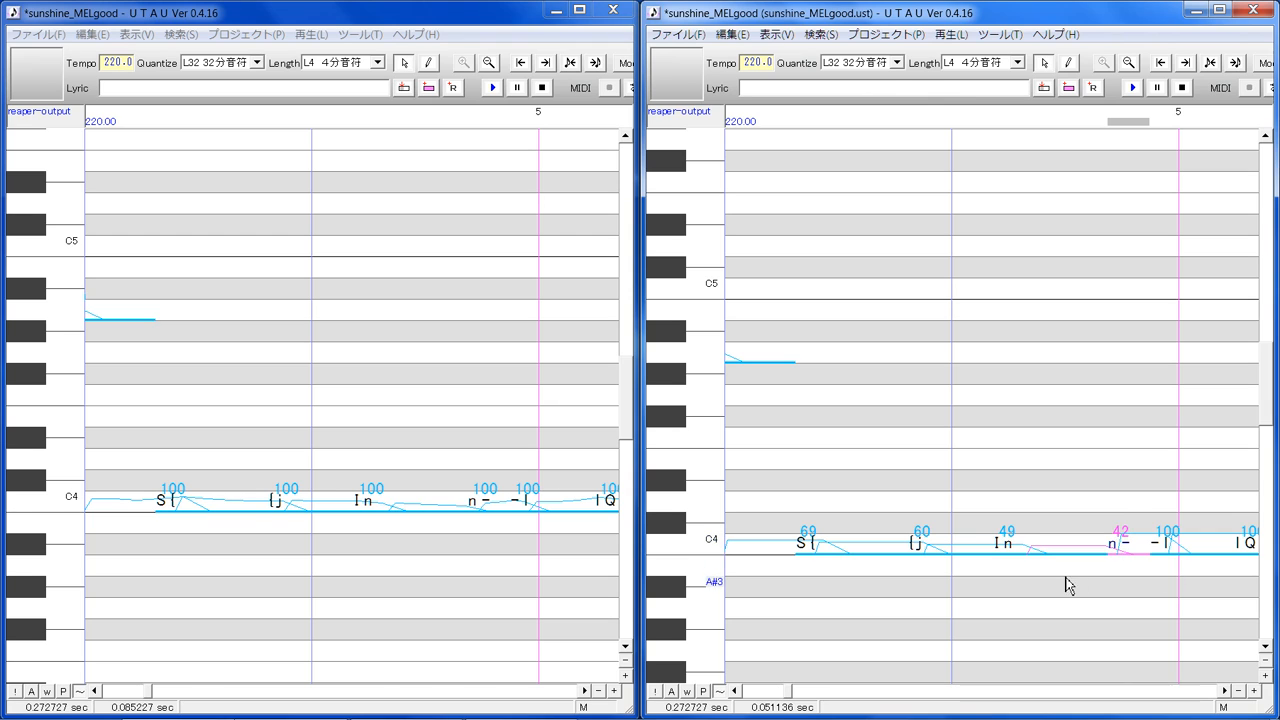
{"action": "left_click", "coordinate": [1176, 596]}
{"action": "left_click_drag", "start_coordinate": [1177, 585], "coordinate": [1168, 557]}
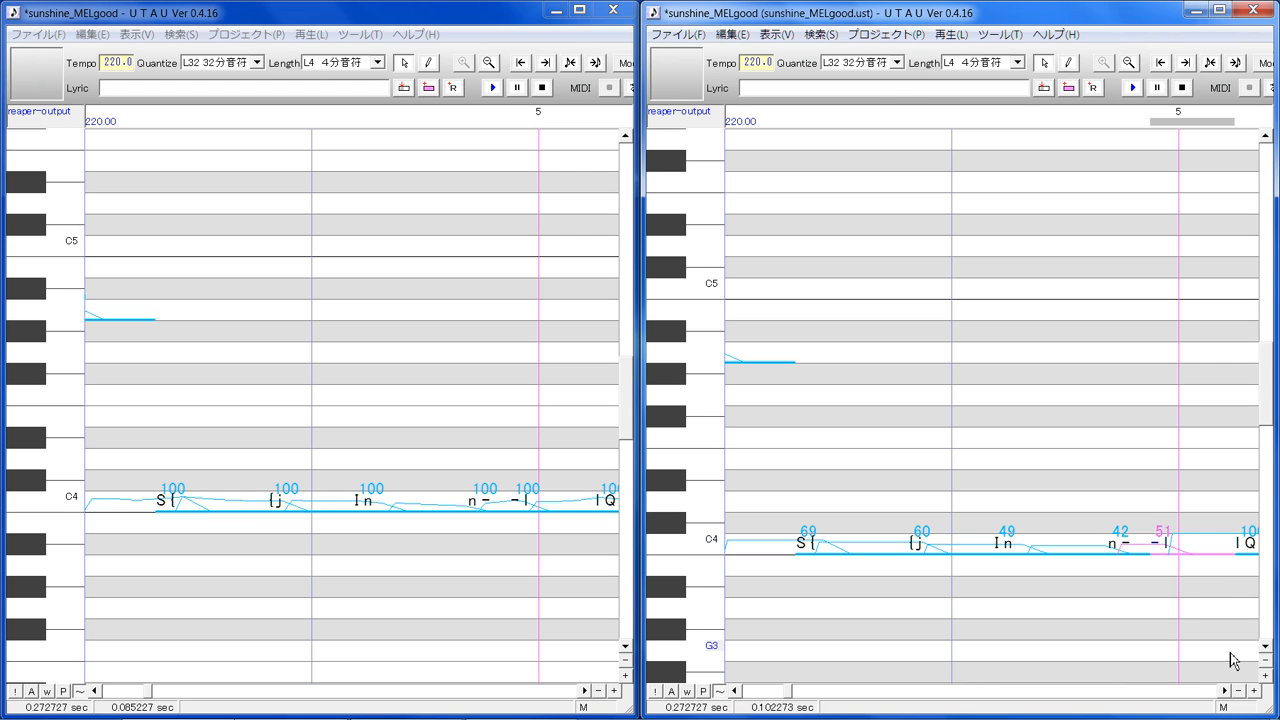
In measure 5 of sunshine_MELgood.ust, set the volume of the "l Q" note to 70 and the "Q l" note to 62
{"action": "left_click", "coordinate": [1226, 695]}
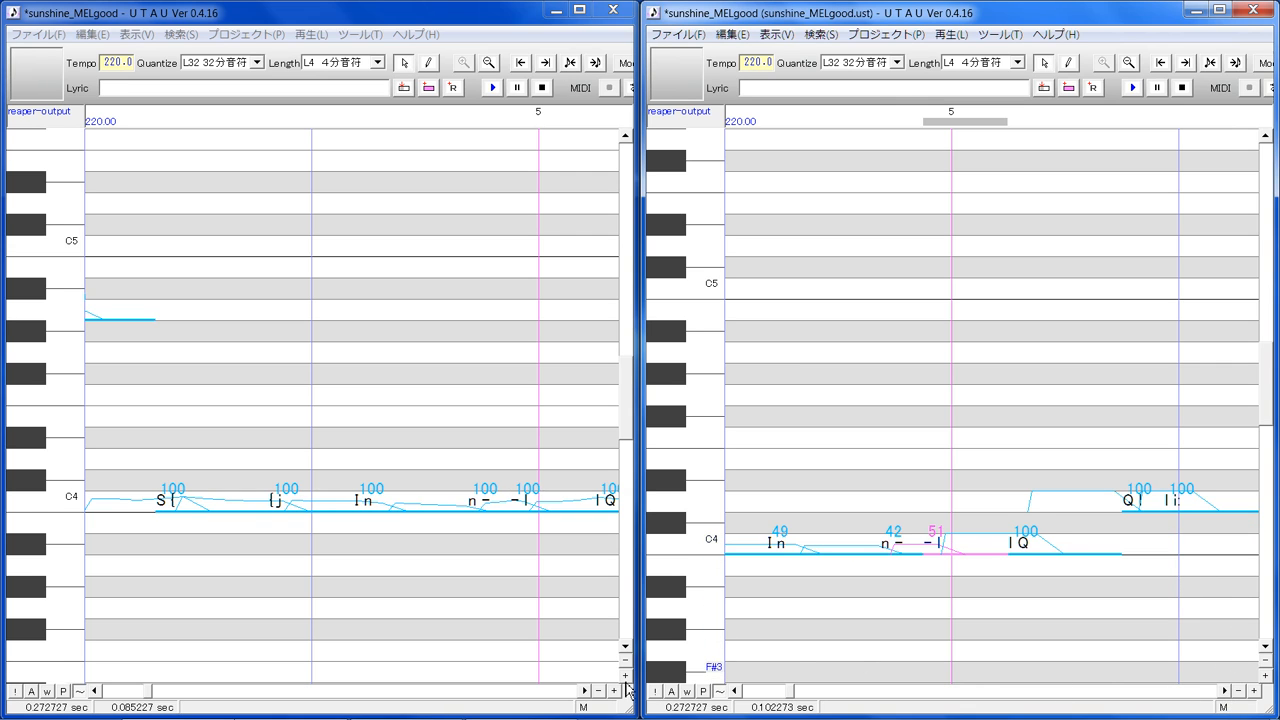
{"action": "left_click", "coordinate": [585, 690]}
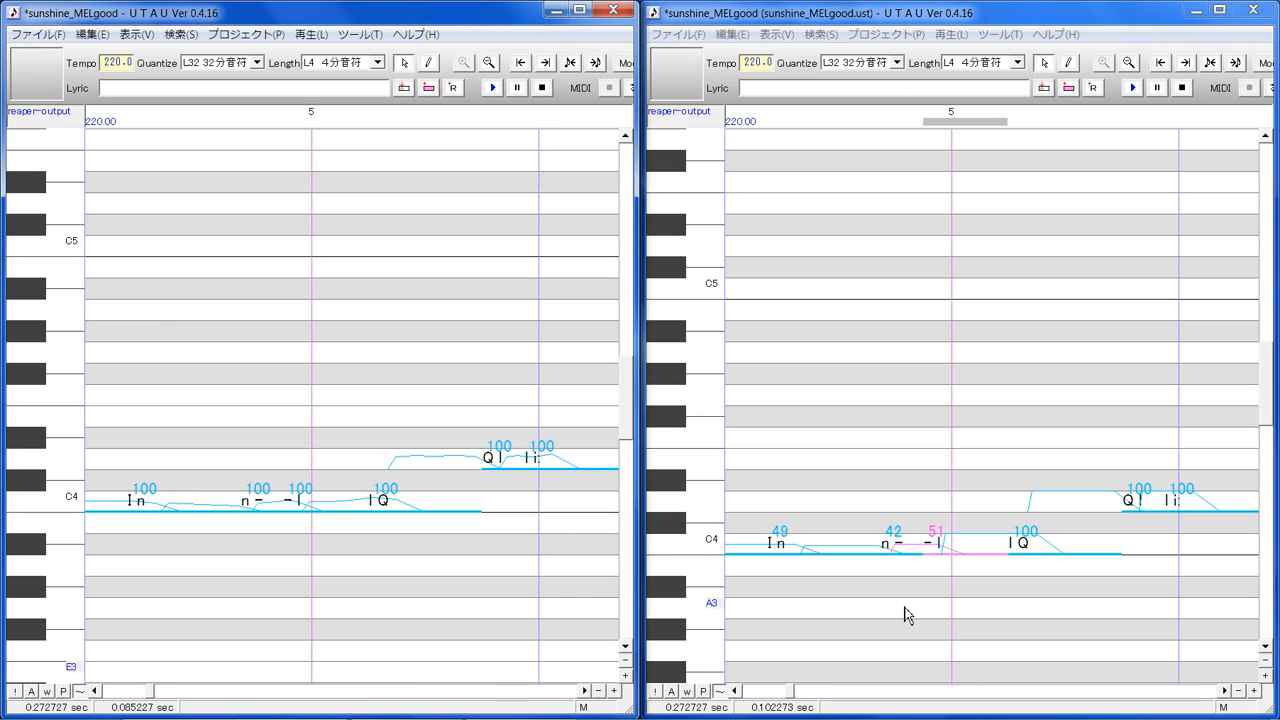
{"action": "left_click", "coordinate": [1025, 552]}
{"action": "mouse_move", "coordinate": [1023, 543]}
{"action": "left_mouse_down"}
{"action": "mouse_move", "coordinate": [1033, 571]}
{"action": "mouse_move", "coordinate": [1037, 545]}
{"action": "left_mouse_up"}
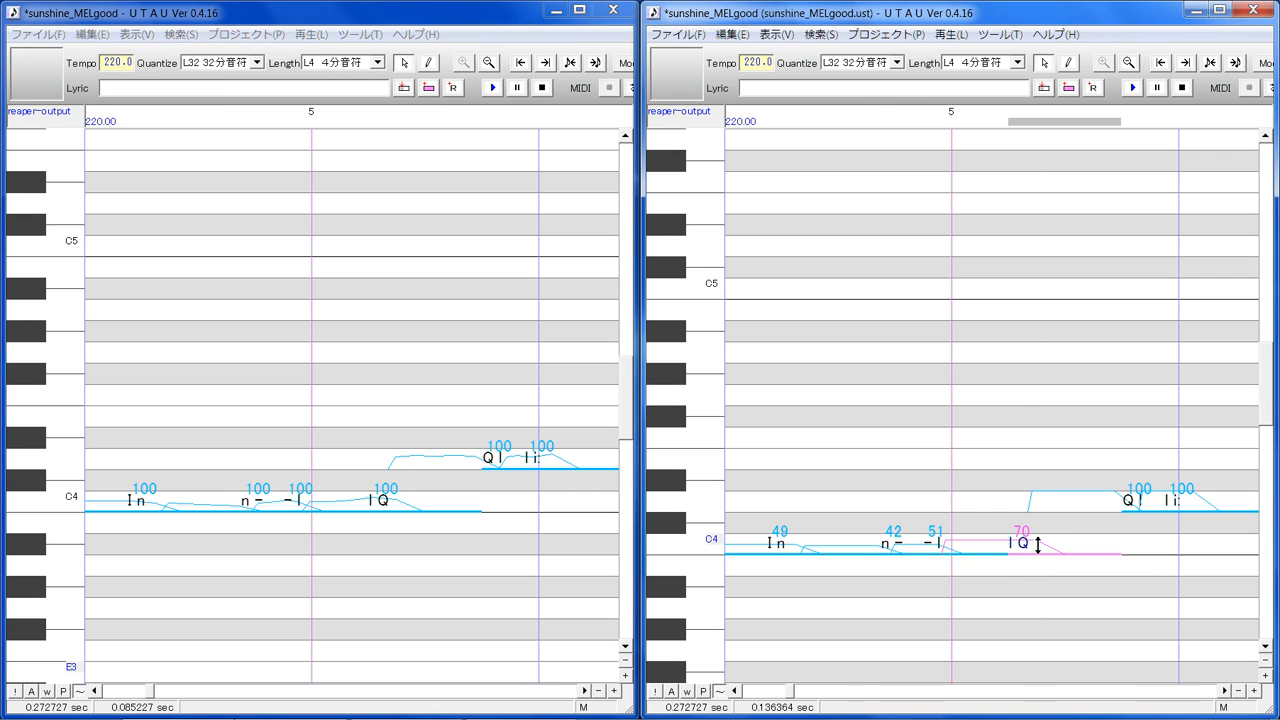
{"action": "left_click", "coordinate": [1133, 500]}
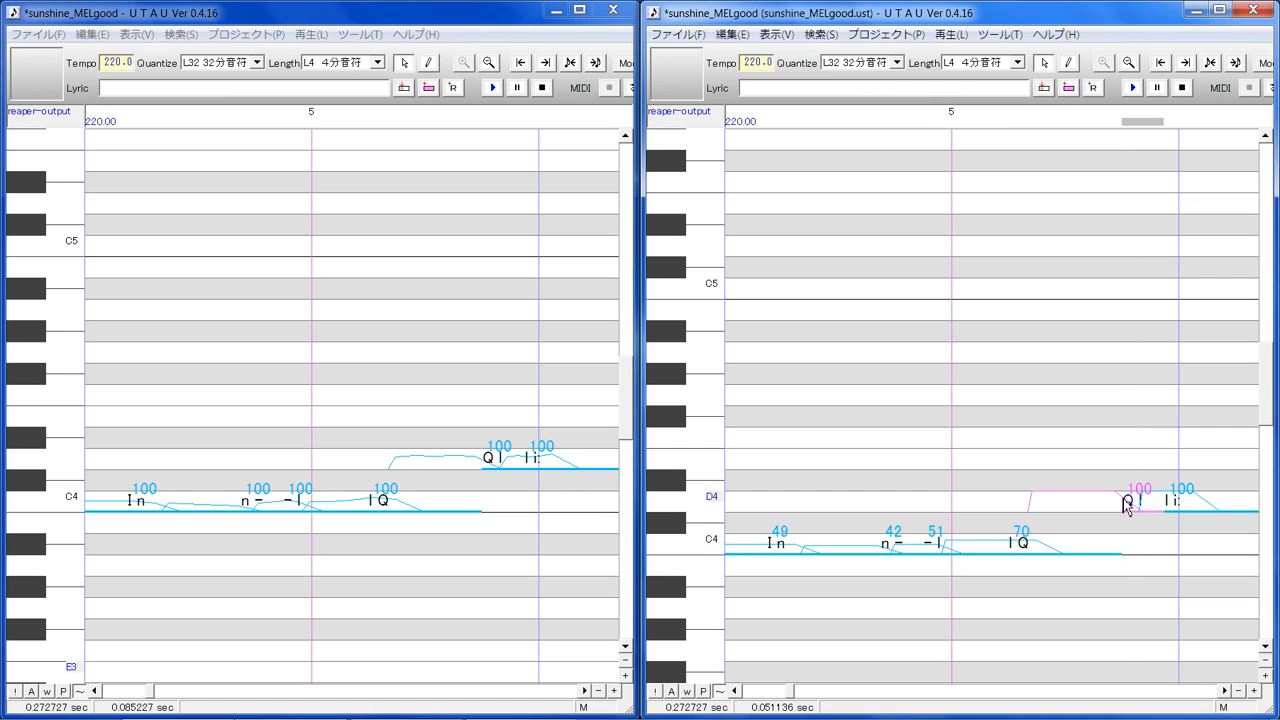
{"action": "mouse_move", "coordinate": [1129, 503]}
{"action": "left_mouse_down"}
{"action": "mouse_move", "coordinate": [1135, 530]}
{"action": "mouse_move", "coordinate": [1129, 505]}
{"action": "left_mouse_up"}
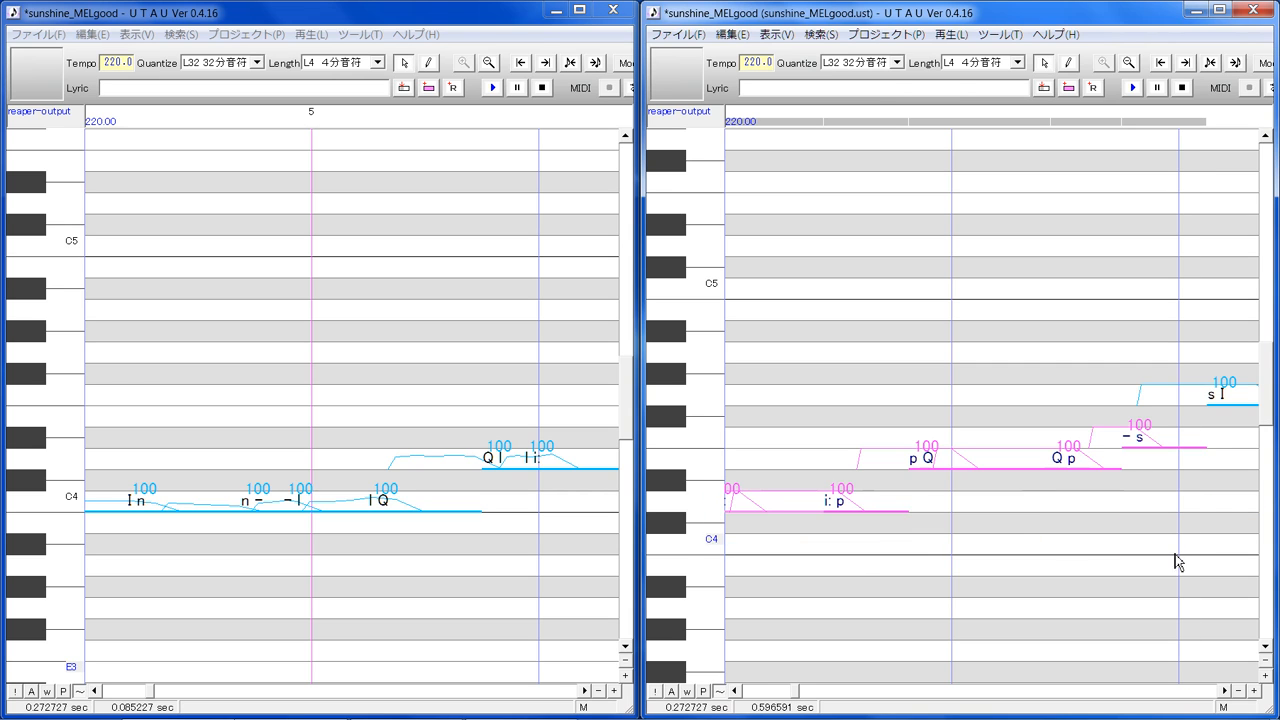
Lower the volume of the "l i:" note to 60 and the "i: p" note to 54 in sunshine_MELgood.ust
{"action": "left_click", "coordinate": [736, 693]}
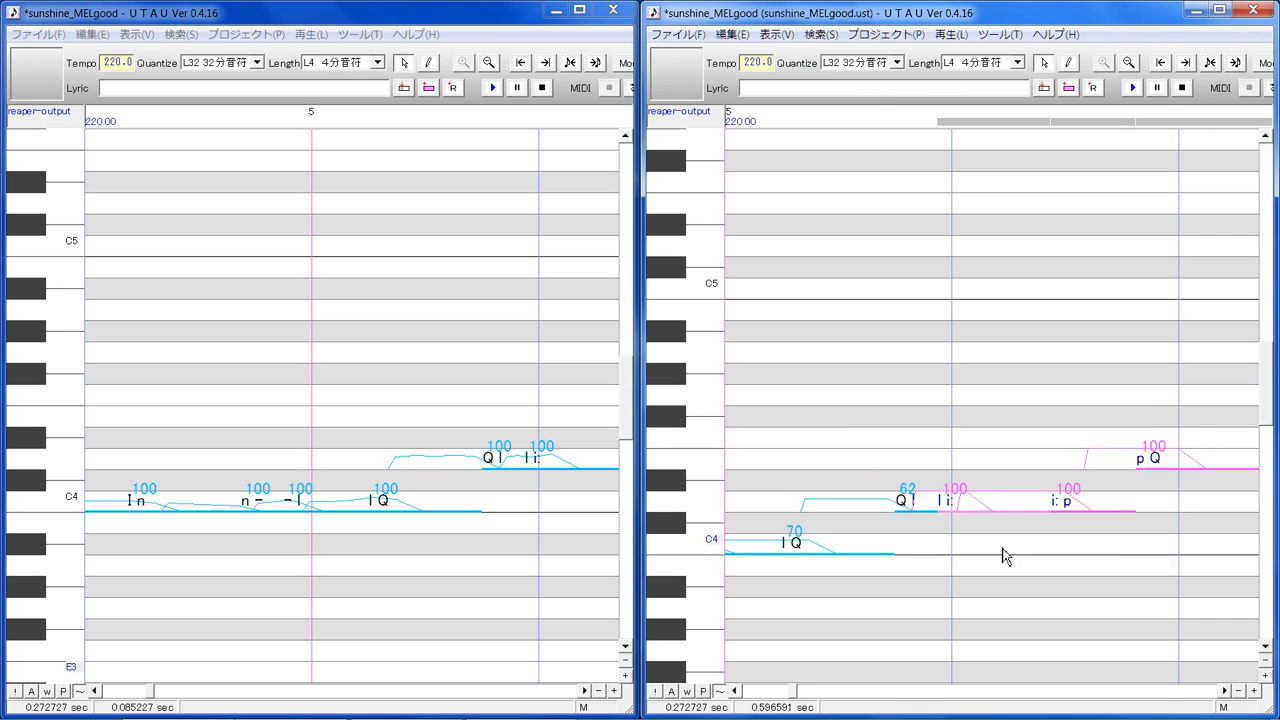
{"action": "left_click", "coordinate": [965, 562]}
{"action": "mouse_move", "coordinate": [962, 508]}
{"action": "left_mouse_down"}
{"action": "mouse_move", "coordinate": [966, 537]}
{"action": "mouse_move", "coordinate": [962, 508]}
{"action": "left_mouse_up"}
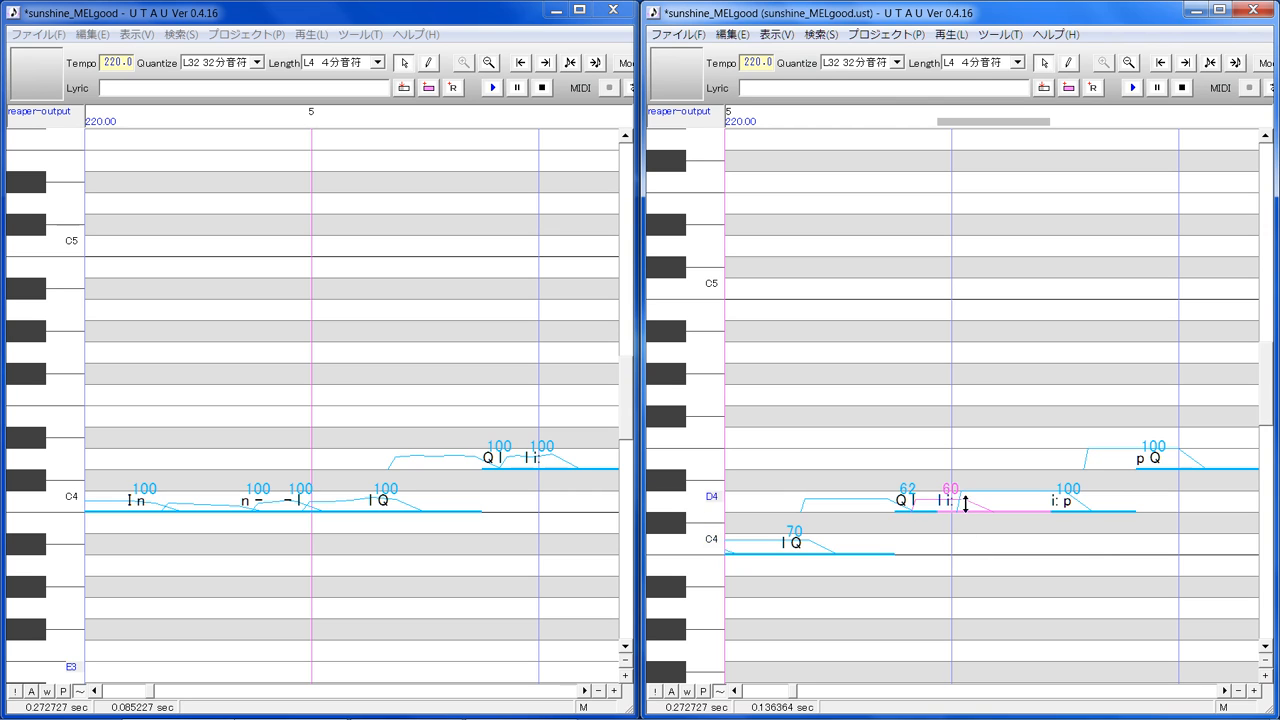
{"action": "left_click", "coordinate": [1065, 550]}
{"action": "left_click", "coordinate": [585, 694]}
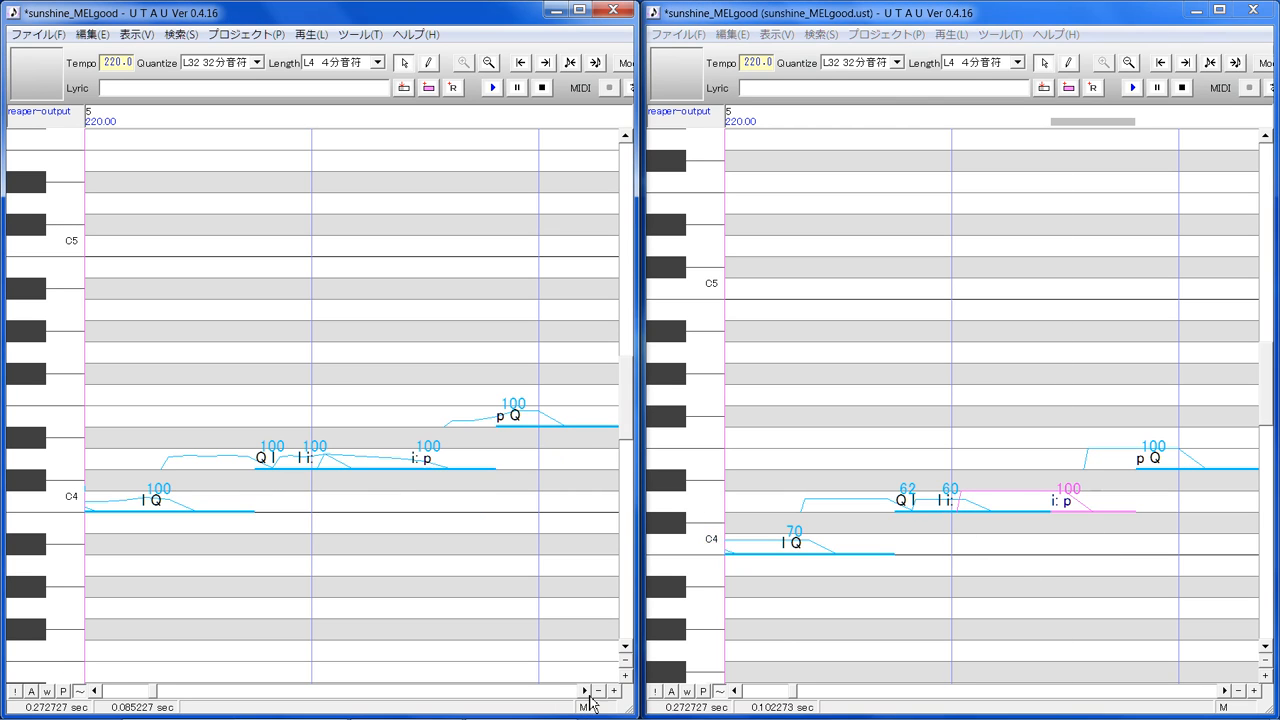
{"action": "mouse_move", "coordinate": [1068, 500]}
{"action": "left_mouse_down"}
{"action": "mouse_move", "coordinate": [1066, 523]}
{"action": "mouse_move", "coordinate": [1074, 497]}
{"action": "left_mouse_up"}
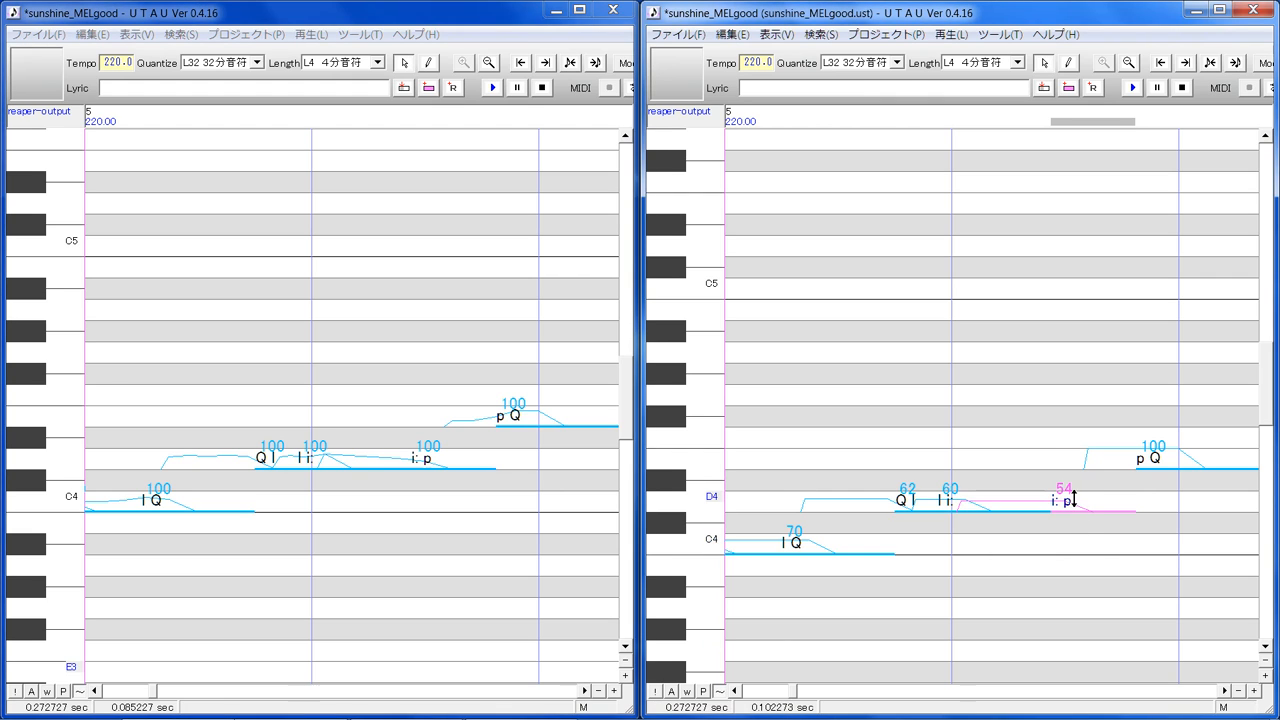
Reduce the volume of the "p Q" note to 79 and the "Q p" note to 58 in sunshine_MELgood.ust
{"action": "left_click", "coordinate": [1162, 518]}
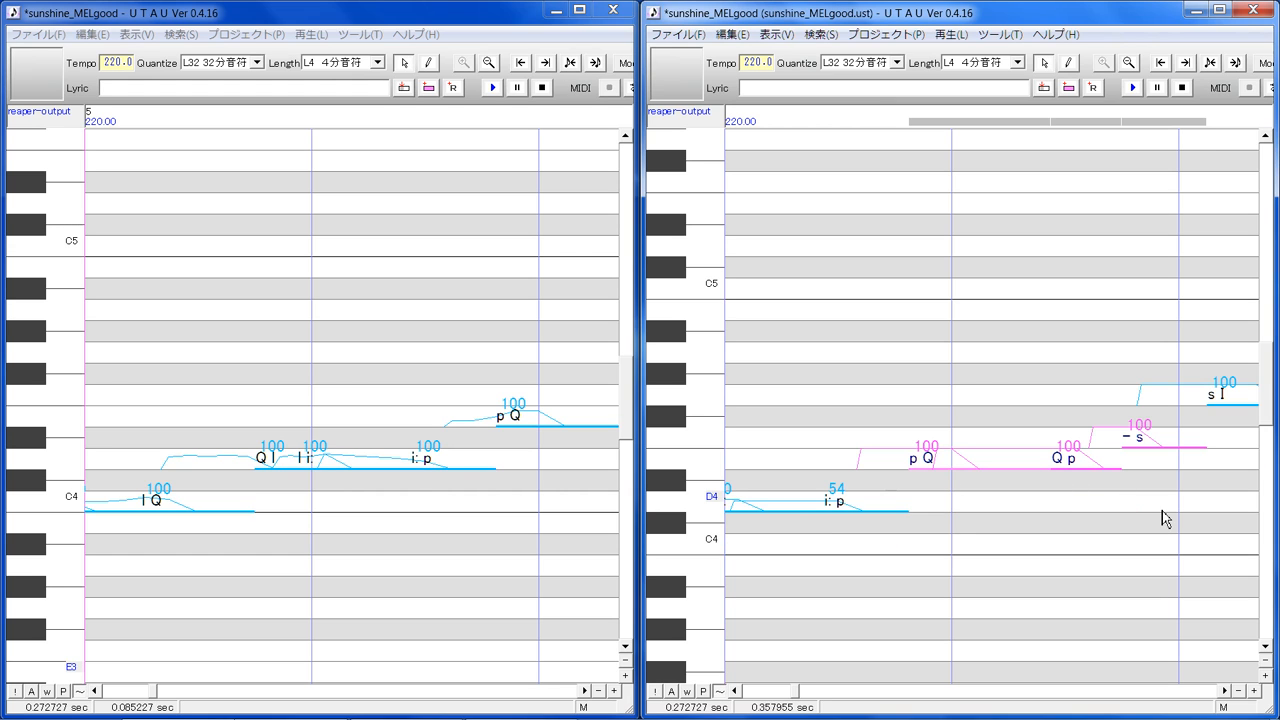
{"action": "left_click", "coordinate": [954, 522]}
{"action": "left_click_drag", "start_coordinate": [932, 462], "coordinate": [932, 481]}
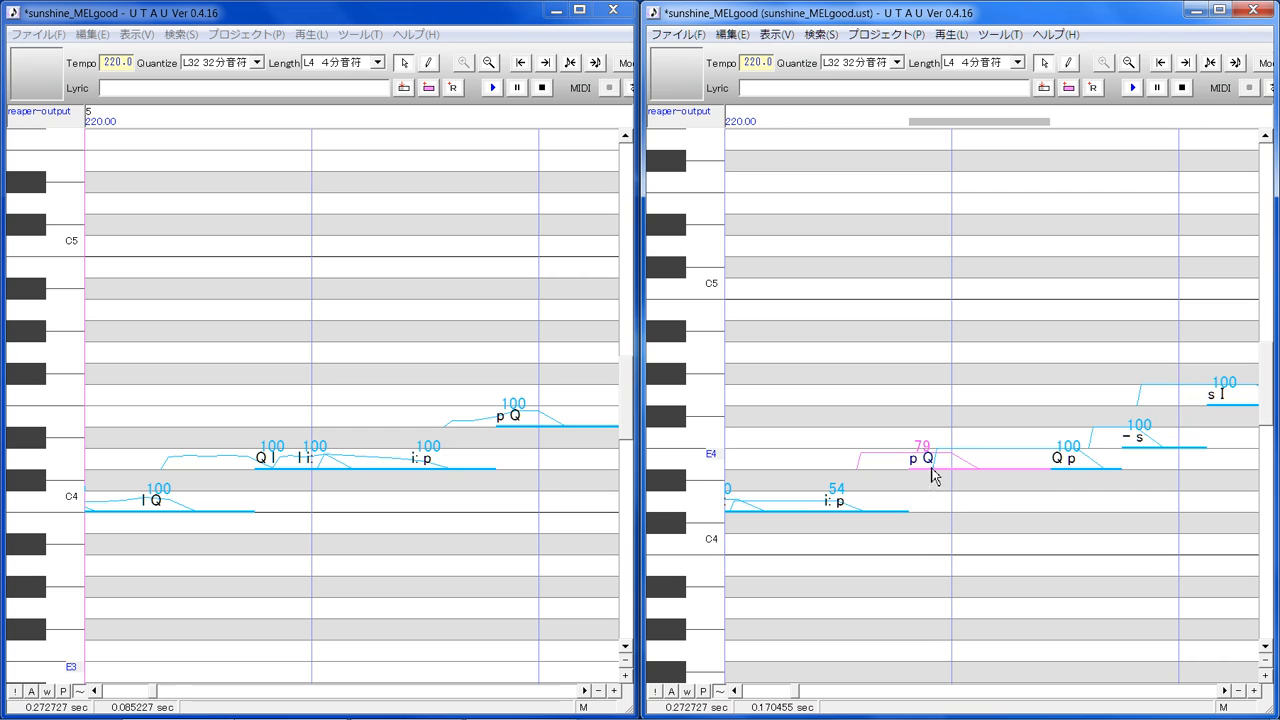
{"action": "left_click", "coordinate": [586, 690]}
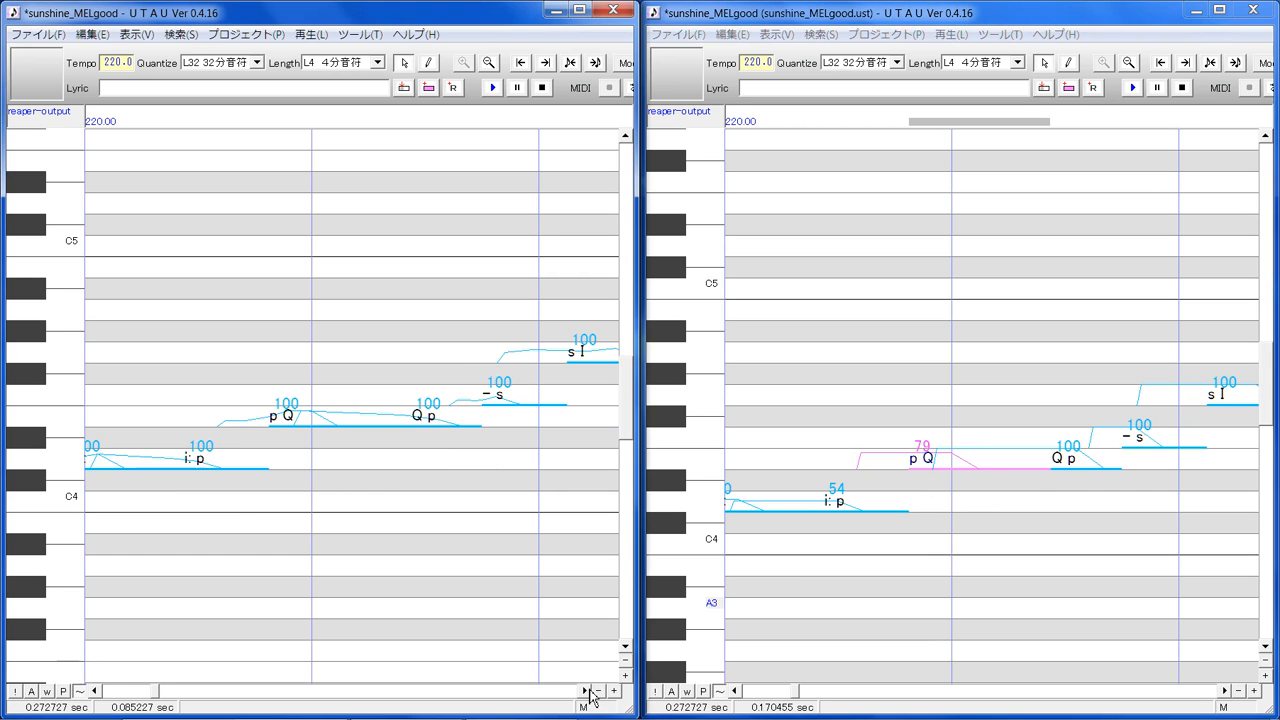
{"action": "left_click", "coordinate": [1062, 461]}
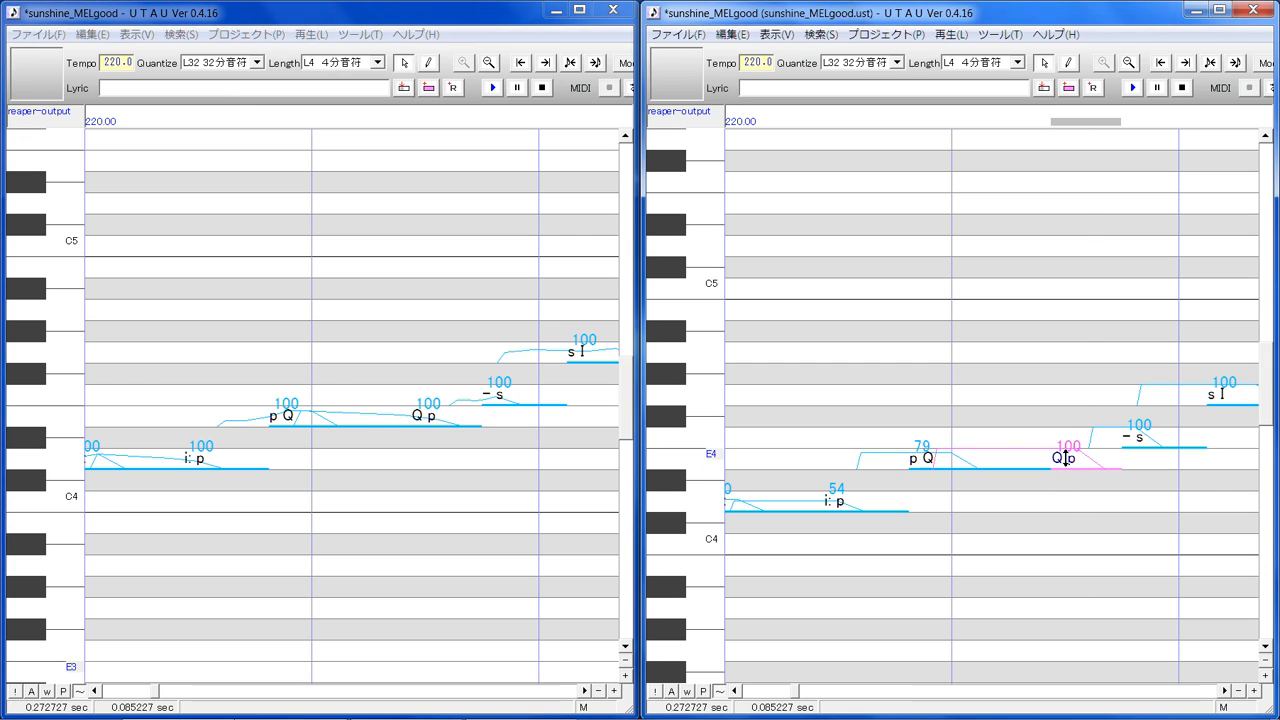
{"action": "mouse_move", "coordinate": [1071, 481]}
{"action": "left_mouse_down"}
{"action": "mouse_move", "coordinate": [1063, 457]}
{"action": "mouse_move", "coordinate": [1077, 477]}
{"action": "left_mouse_up"}
In sunshine_MELgood.ust, set the volume of the "- s" note after "Q p" to 46 and the "s I" note to 60
{"action": "left_click", "coordinate": [1144, 448]}
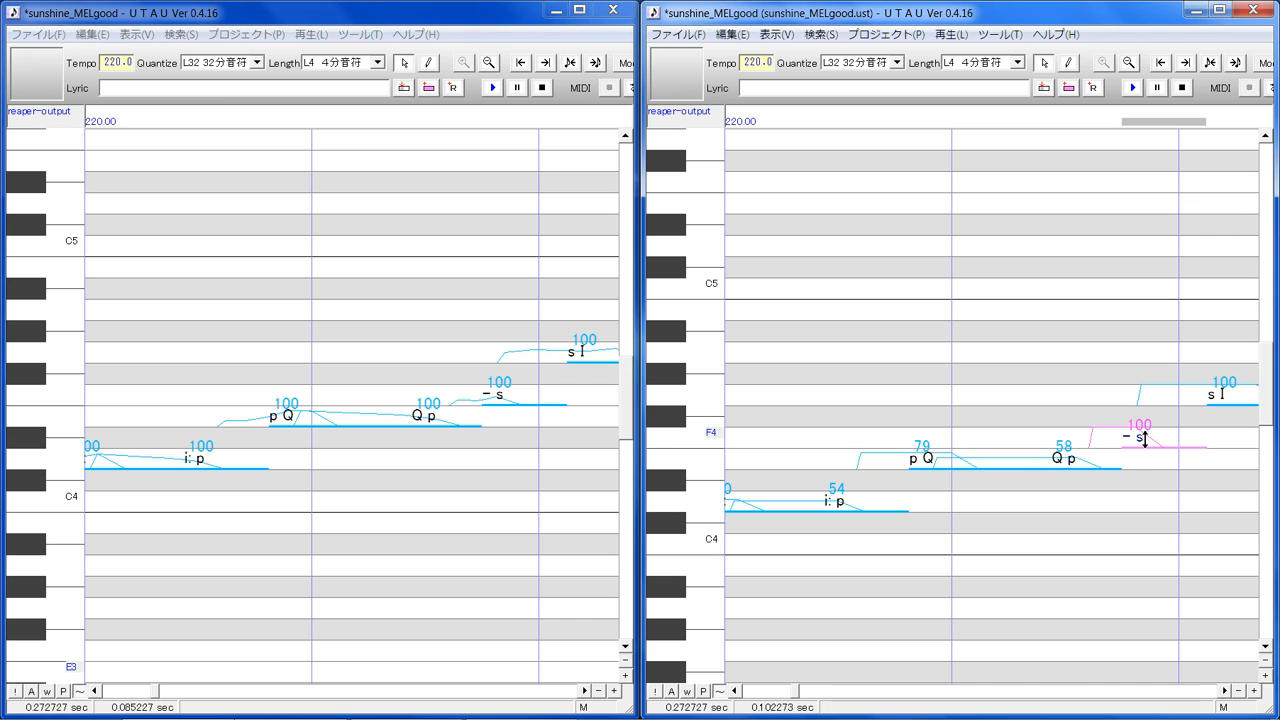
{"action": "mouse_move", "coordinate": [1144, 437]}
{"action": "left_mouse_down"}
{"action": "mouse_move", "coordinate": [1143, 471]}
{"action": "mouse_move", "coordinate": [1141, 443]}
{"action": "left_mouse_up"}
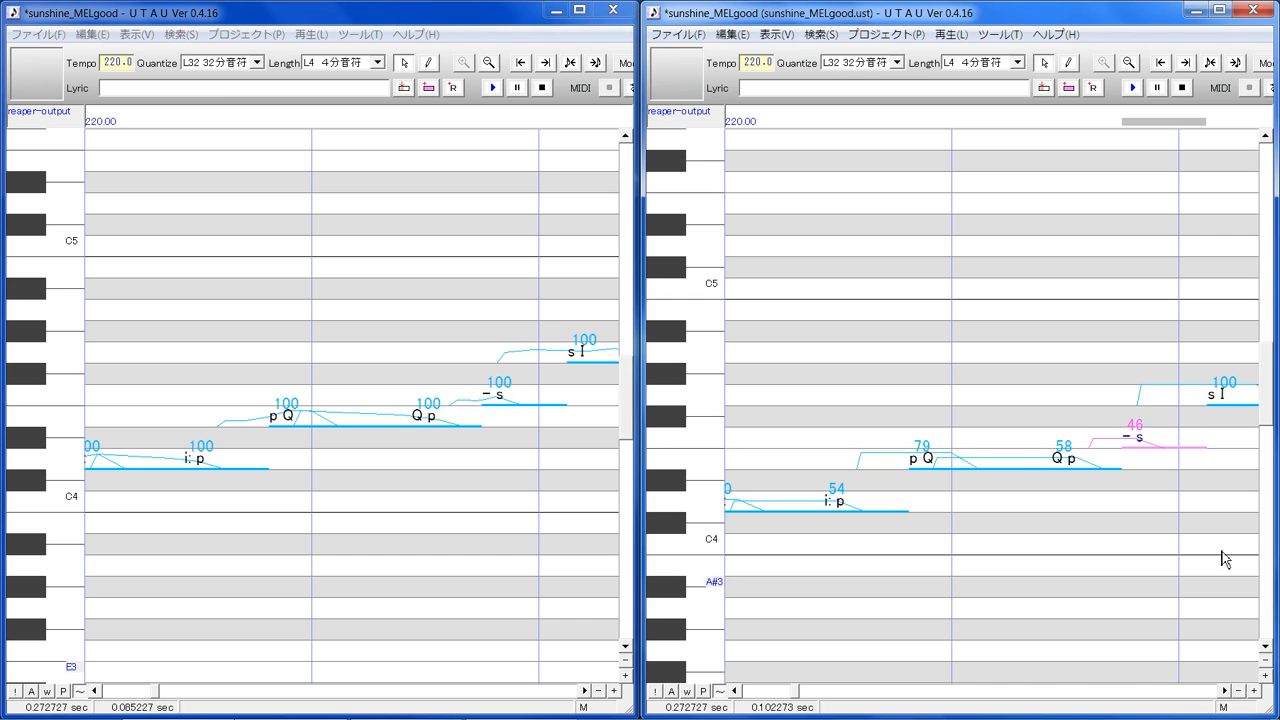
{"action": "left_click", "coordinate": [1226, 691]}
{"action": "left_click", "coordinate": [588, 691]}
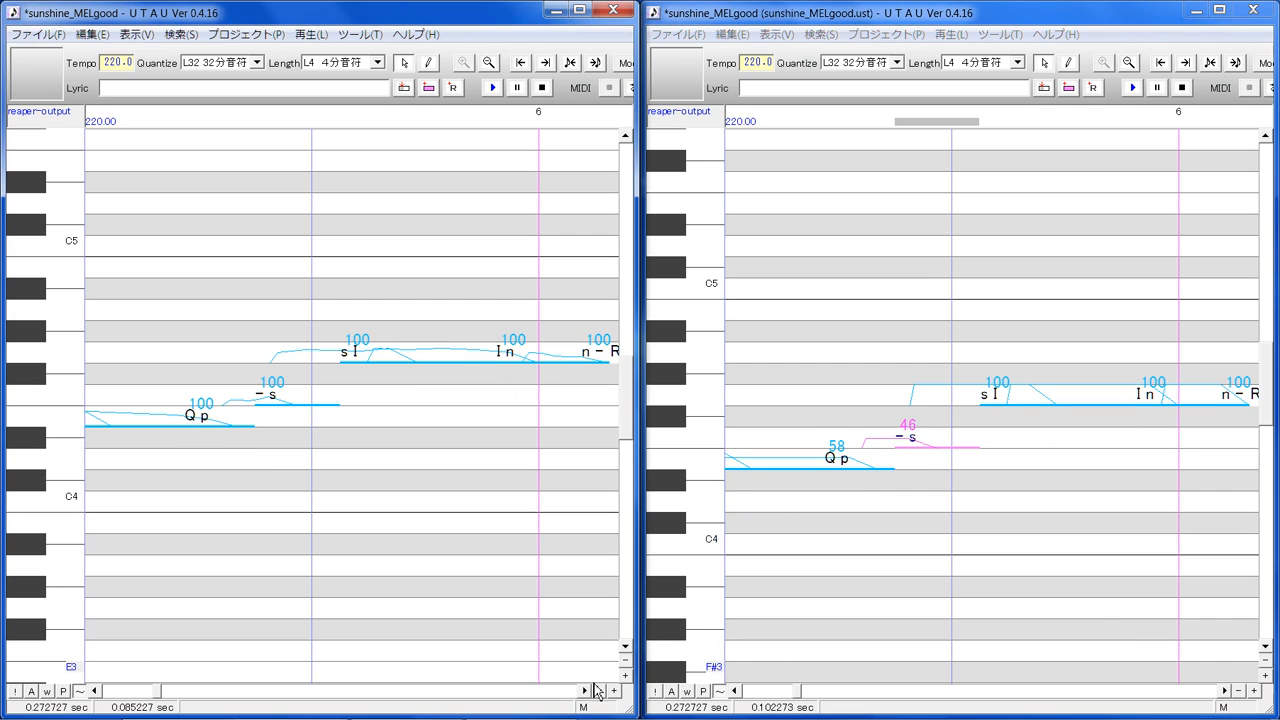
{"action": "mouse_move", "coordinate": [989, 390]}
{"action": "left_mouse_down"}
{"action": "mouse_move", "coordinate": [987, 423]}
{"action": "mouse_move", "coordinate": [1000, 397]}
{"action": "left_mouse_up"}
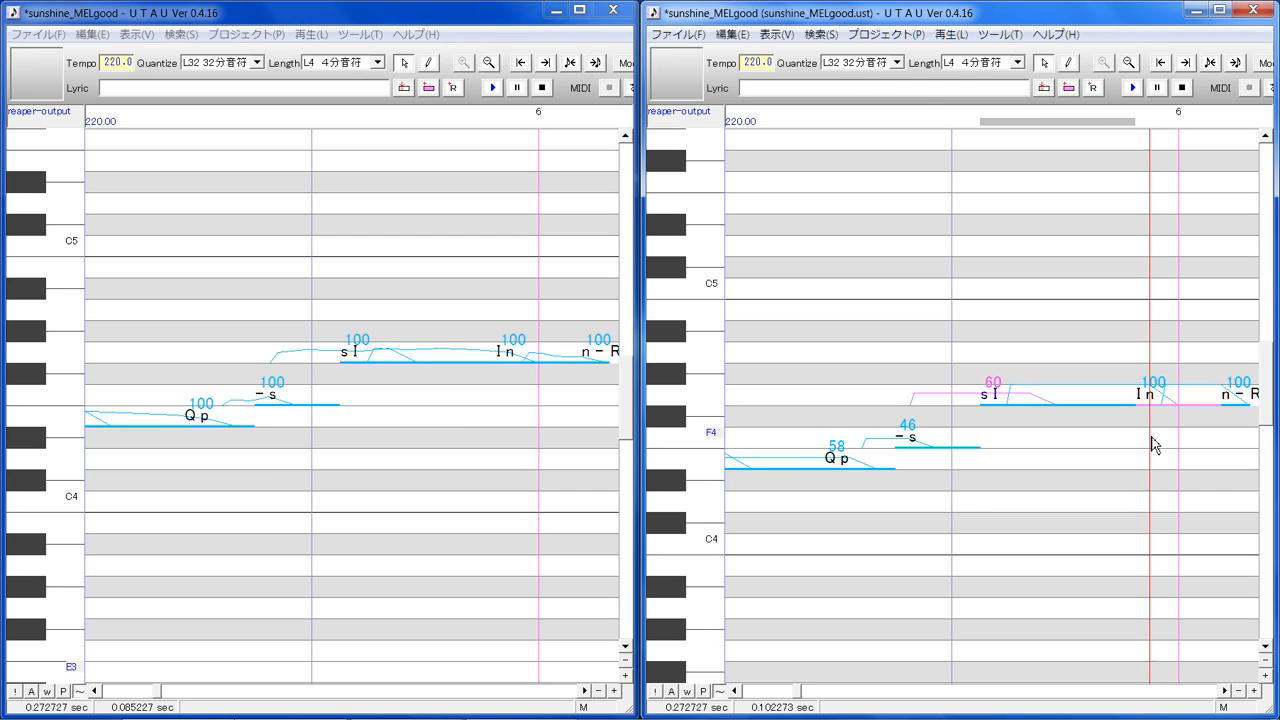
Around the start of measure 6 in sunshine_MELgood.ust, lower the volume of the "I n" note to 52 and the "n -" note to 45
{"action": "left_click", "coordinate": [1154, 400]}
{"action": "left_click_drag", "start_coordinate": [1152, 393], "coordinate": [1146, 441]}
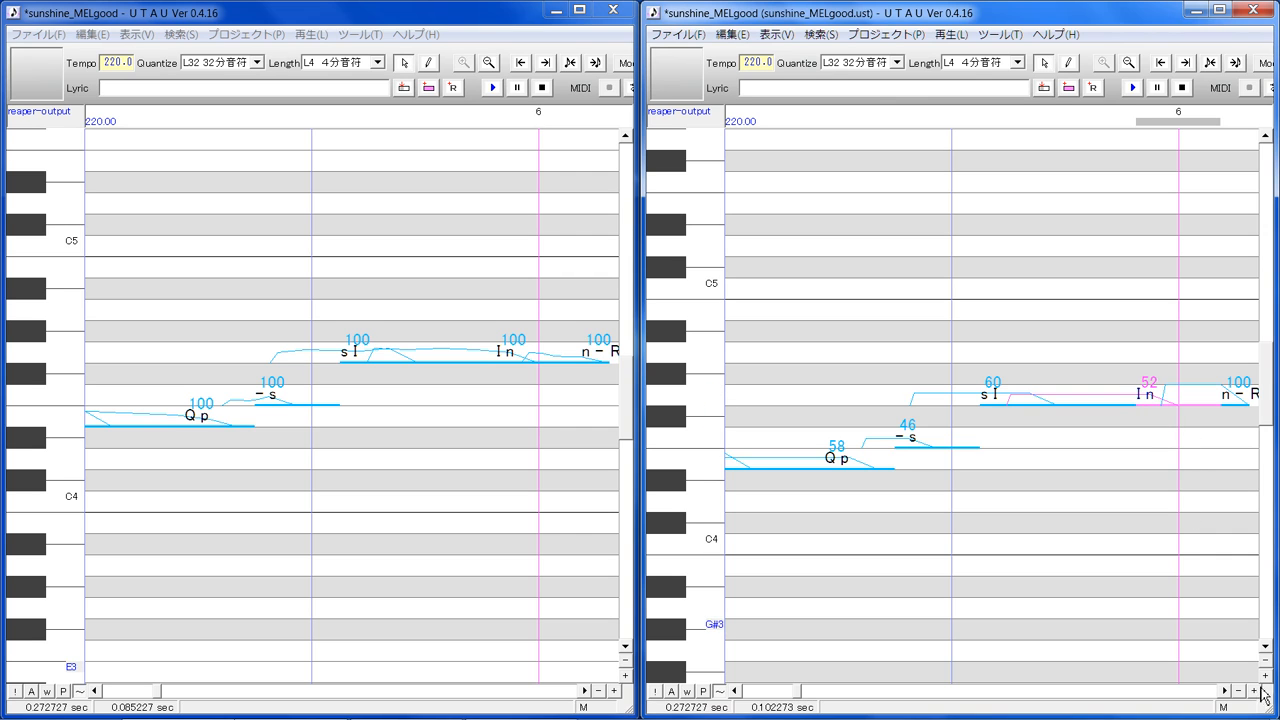
{"action": "left_click", "coordinate": [1224, 691]}
{"action": "left_click", "coordinate": [585, 691]}
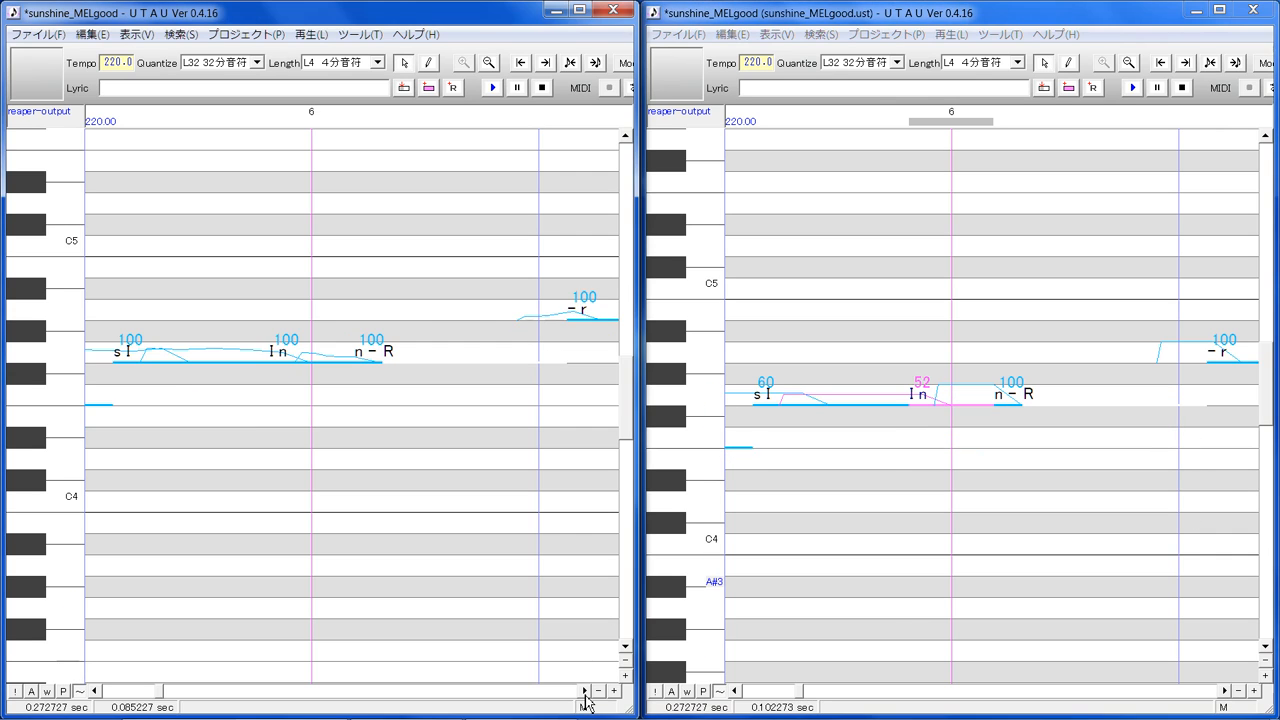
{"action": "left_click", "coordinate": [1003, 401]}
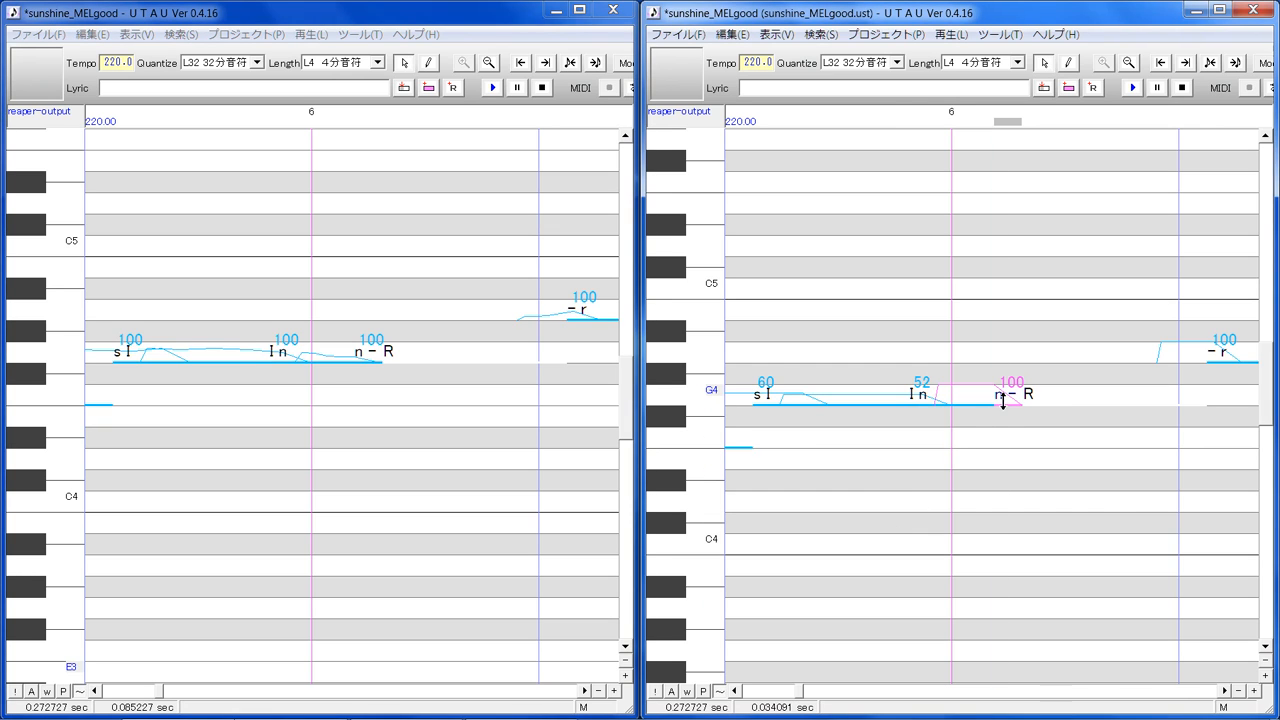
{"action": "left_click_drag", "start_coordinate": [1003, 401], "coordinate": [1007, 448]}
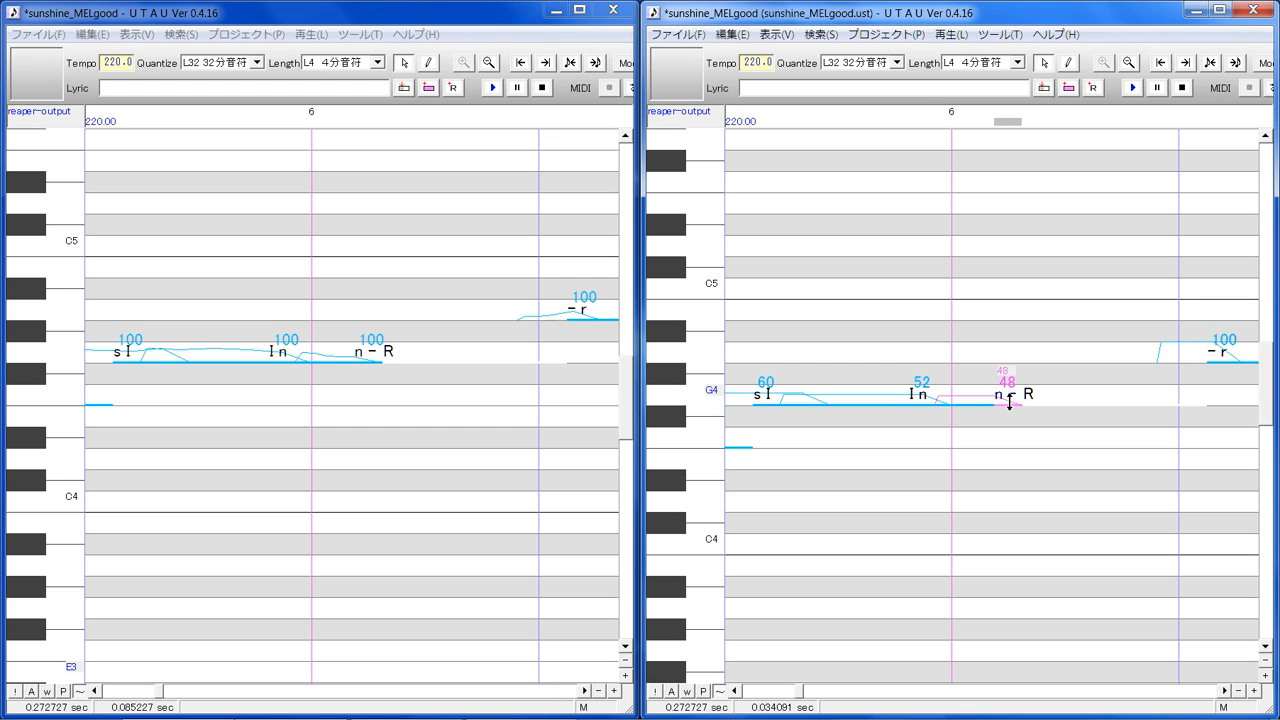
{"action": "left_click_drag", "start_coordinate": [1009, 401], "coordinate": [1008, 405]}
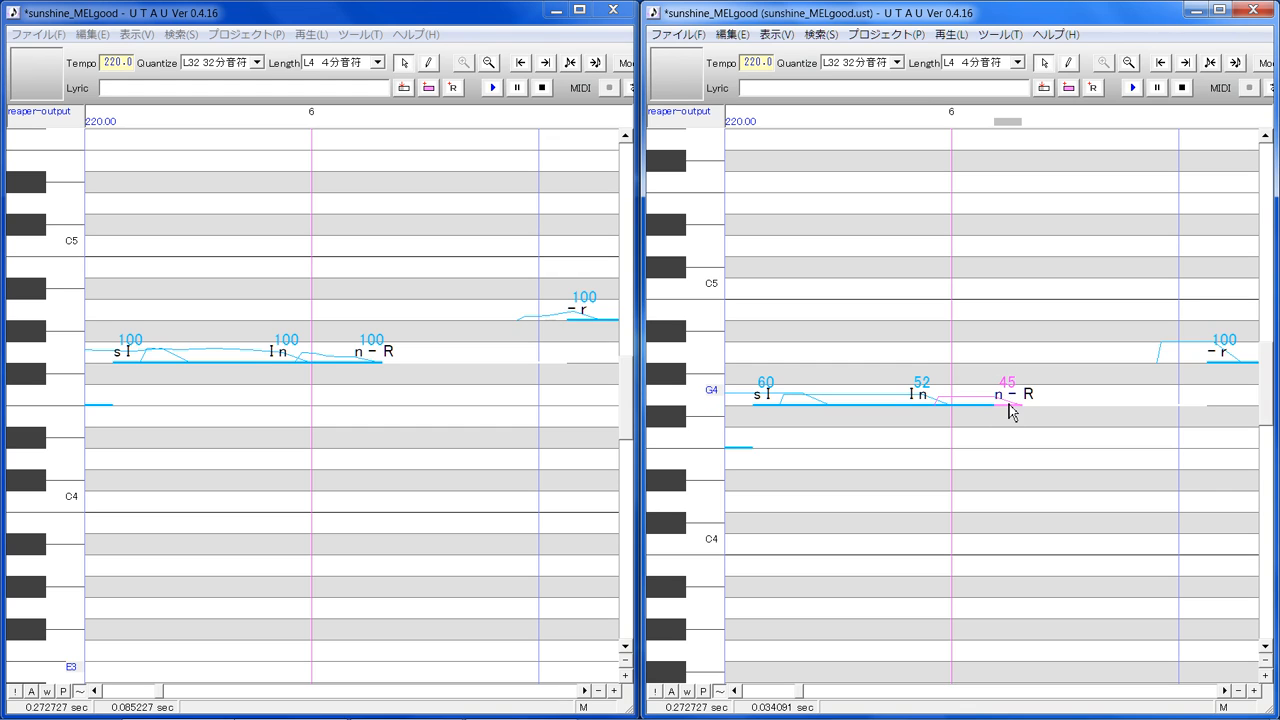
Lower the volume of the "- r" note following the rest in measure 6 of sunshine_MELgood.ust to 44
{"action": "left_click", "coordinate": [1224, 690]}
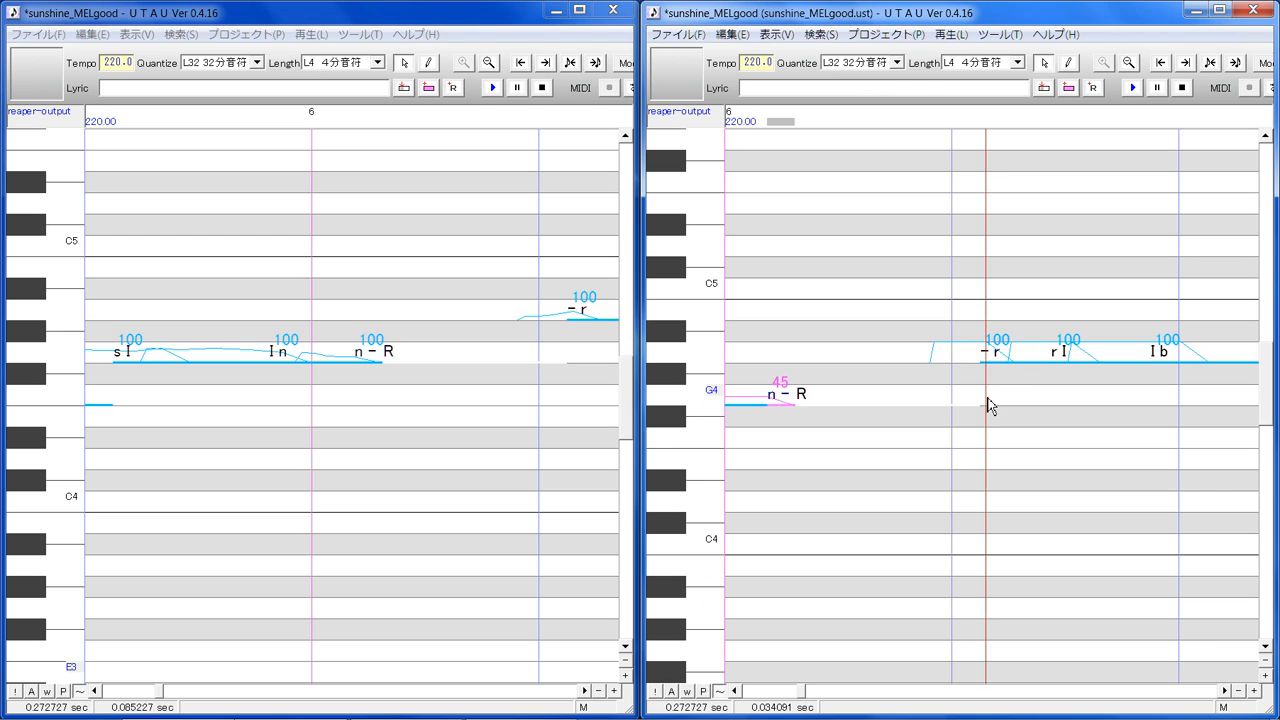
{"action": "left_click", "coordinate": [988, 352]}
{"action": "left_click_drag", "start_coordinate": [988, 349], "coordinate": [995, 372]}
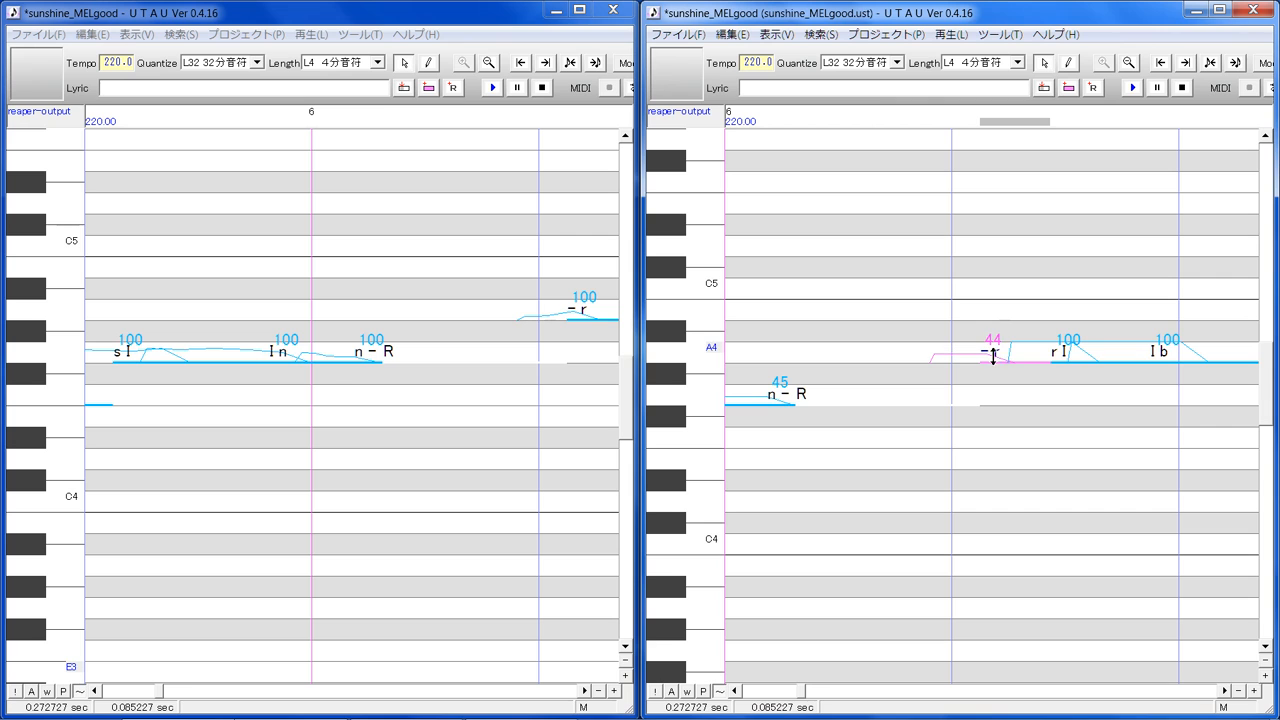
In measure 6 of sunshine_MELgood.ust, lower the volume of the "r I" note to 66 and the "I b" note to 44
{"action": "left_click", "coordinate": [585, 690]}
{"action": "left_click", "coordinate": [1062, 352]}
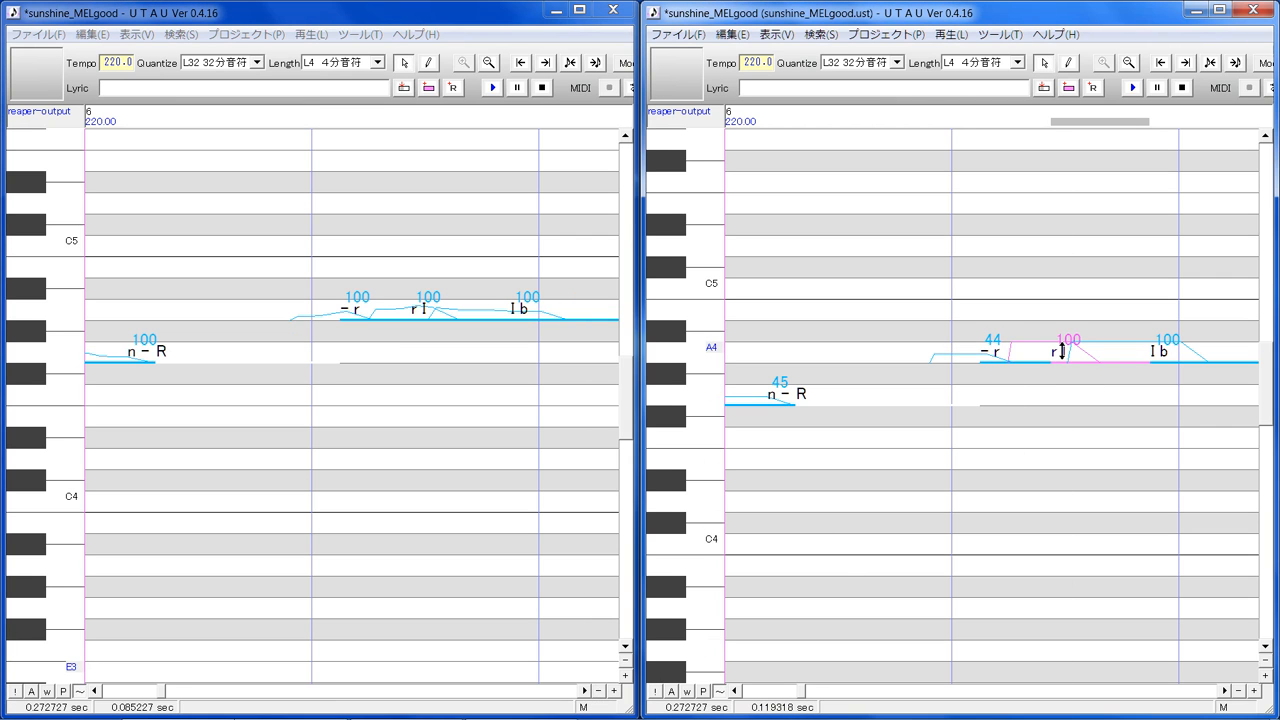
{"action": "mouse_move", "coordinate": [1062, 352]}
{"action": "left_mouse_down"}
{"action": "mouse_move", "coordinate": [1063, 386]}
{"action": "mouse_move", "coordinate": [1077, 345]}
{"action": "left_mouse_up"}
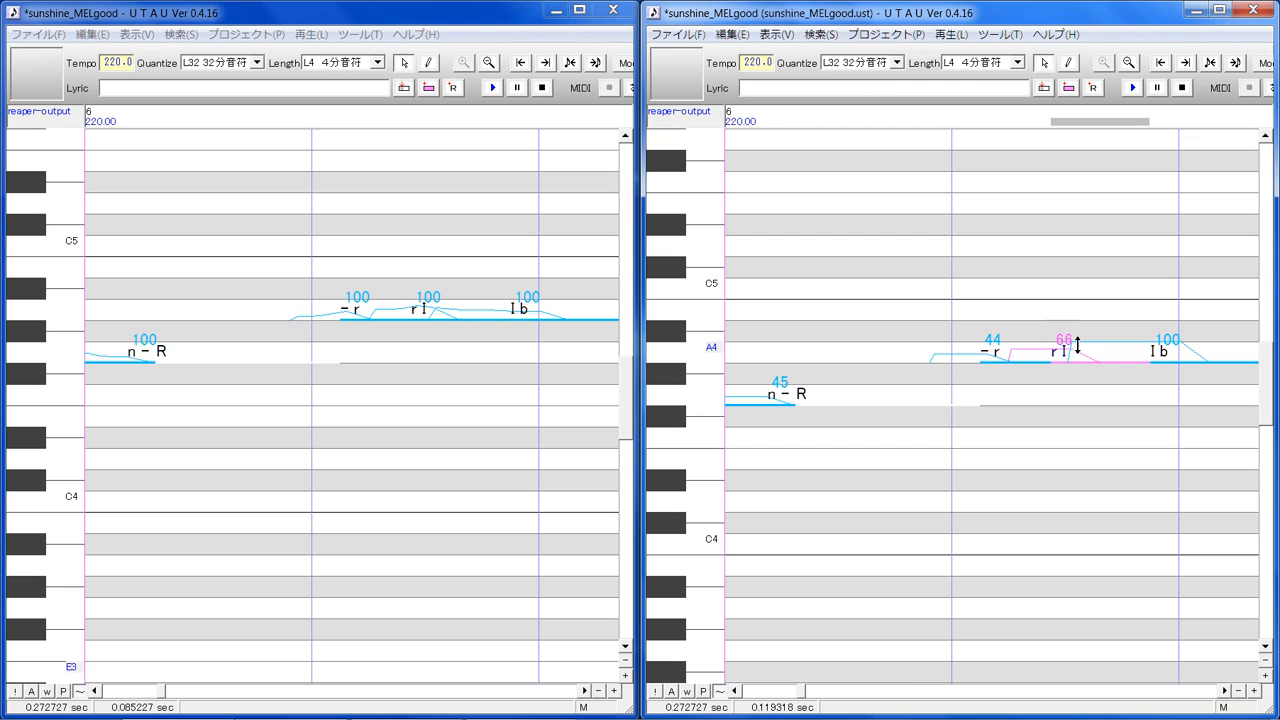
{"action": "left_click", "coordinate": [1163, 429]}
{"action": "left_click", "coordinate": [1046, 429]}
{"action": "left_click", "coordinate": [940, 356]}
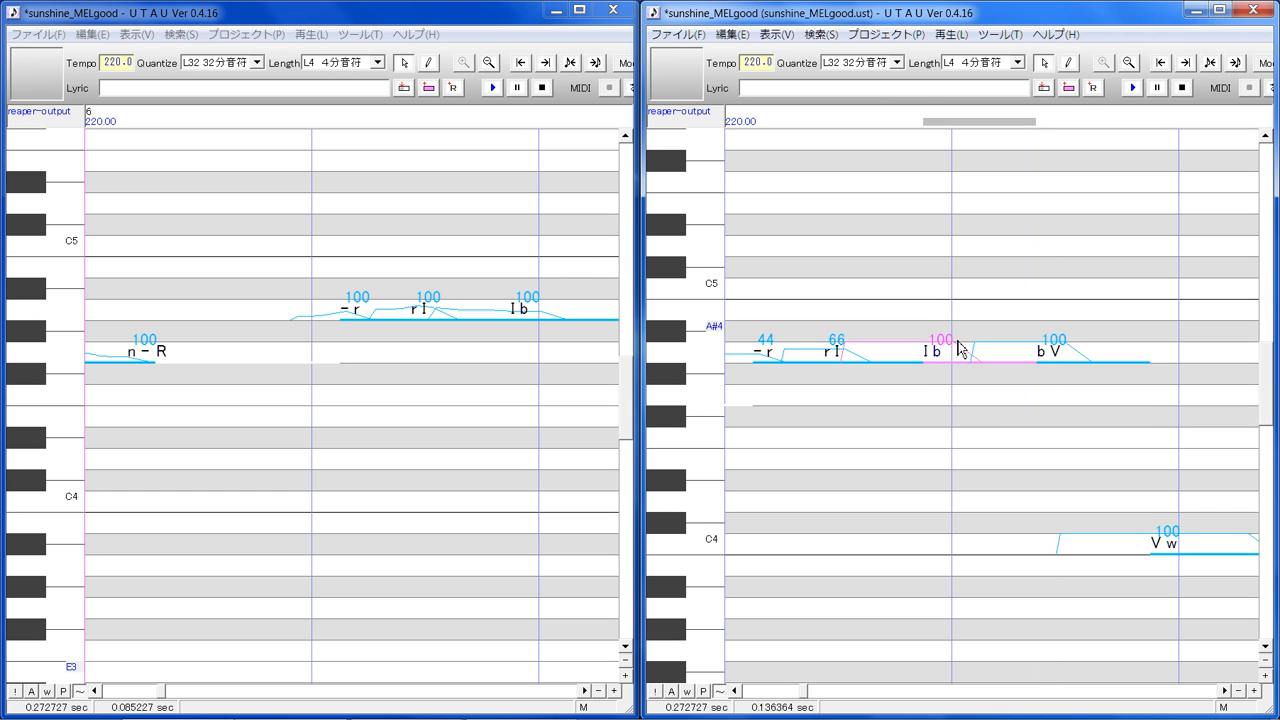
{"action": "mouse_move", "coordinate": [950, 347]}
{"action": "left_mouse_down"}
{"action": "mouse_move", "coordinate": [951, 371]}
{"action": "mouse_move", "coordinate": [951, 354]}
{"action": "left_mouse_up"}
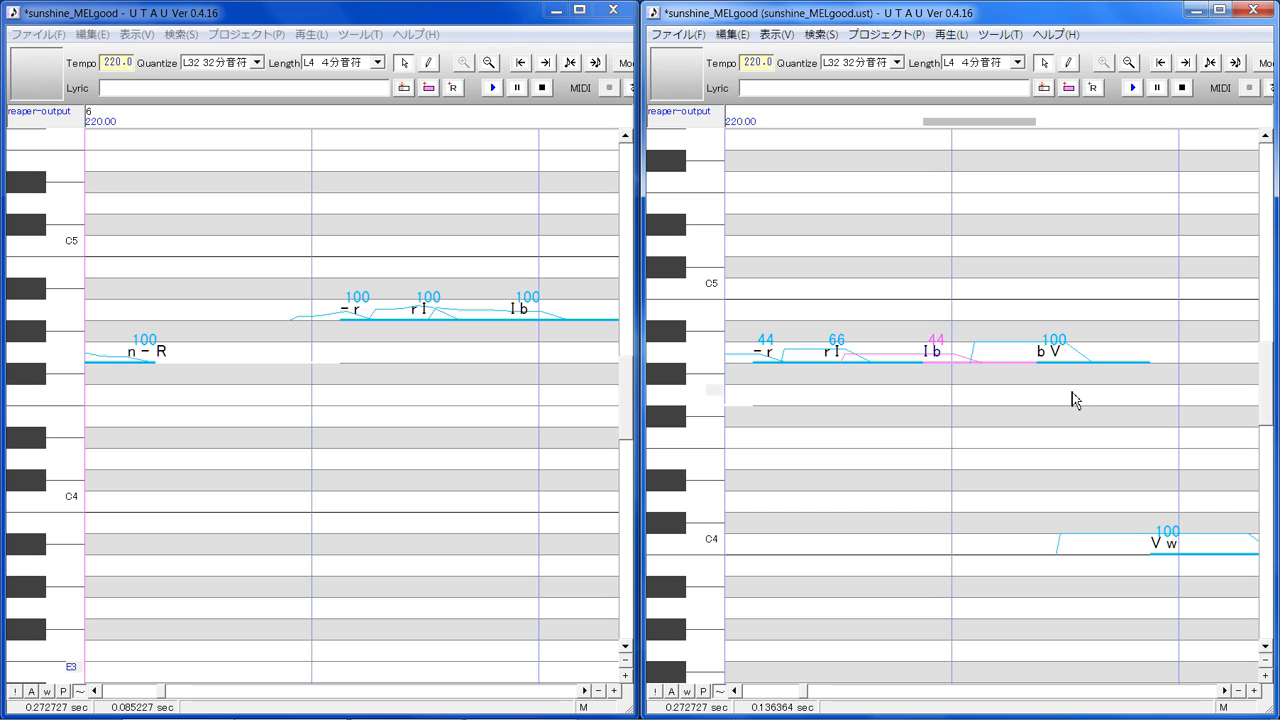
In sunshine_MELgood.ust, reduce the volume of the "b V" note to 43 and the following "V w" note to 53
{"action": "left_click", "coordinate": [1074, 396]}
{"action": "left_click", "coordinate": [586, 691]}
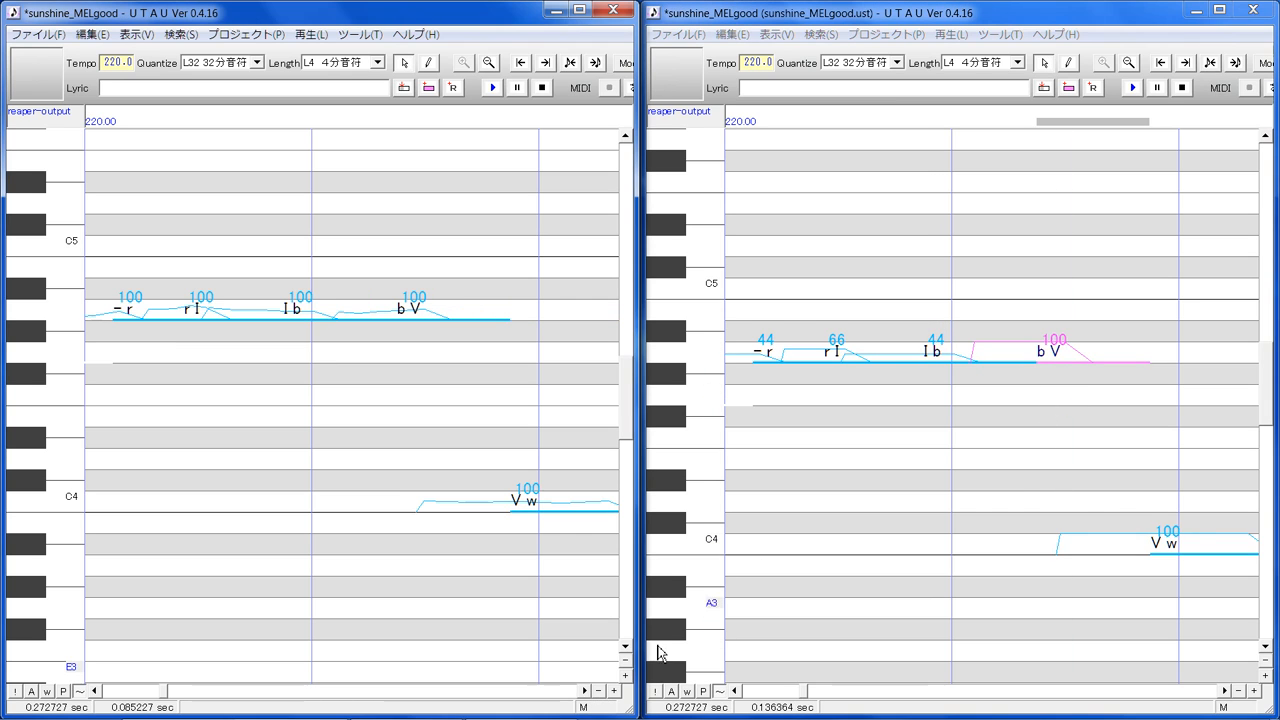
{"action": "left_click_drag", "start_coordinate": [1053, 396], "coordinate": [1058, 356]}
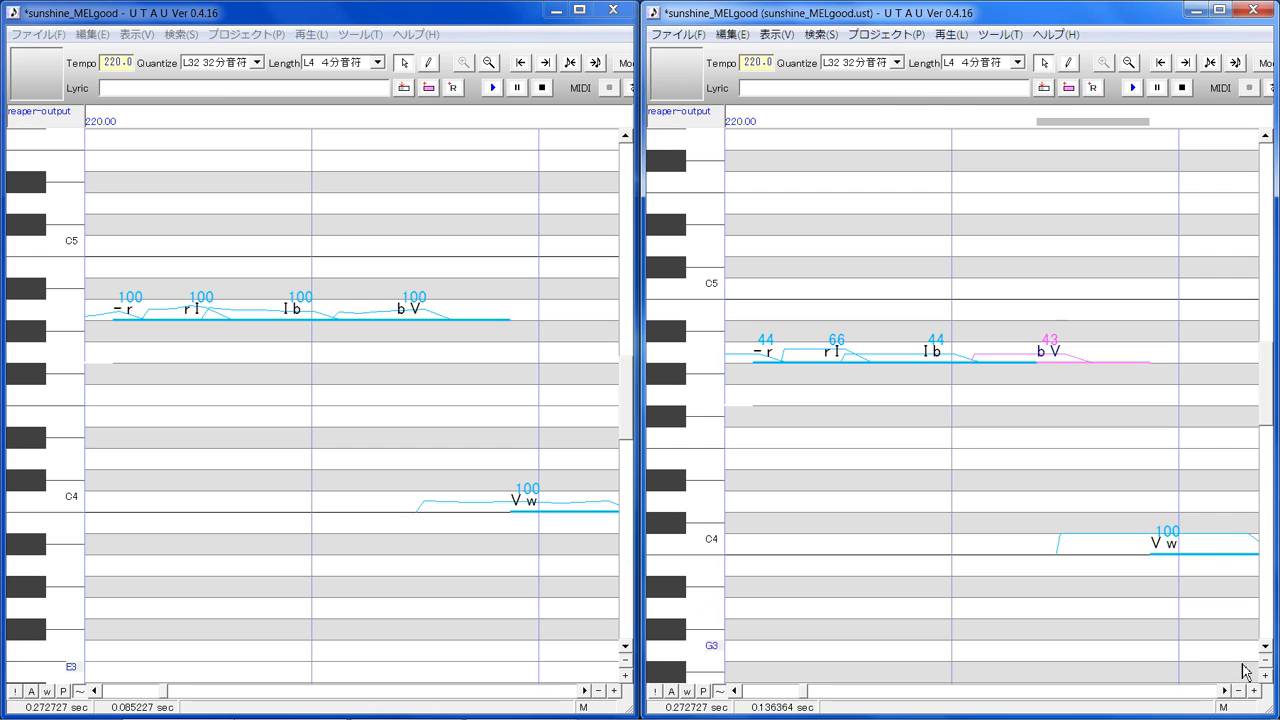
{"action": "left_click", "coordinate": [1224, 690]}
{"action": "left_click", "coordinate": [965, 581]}
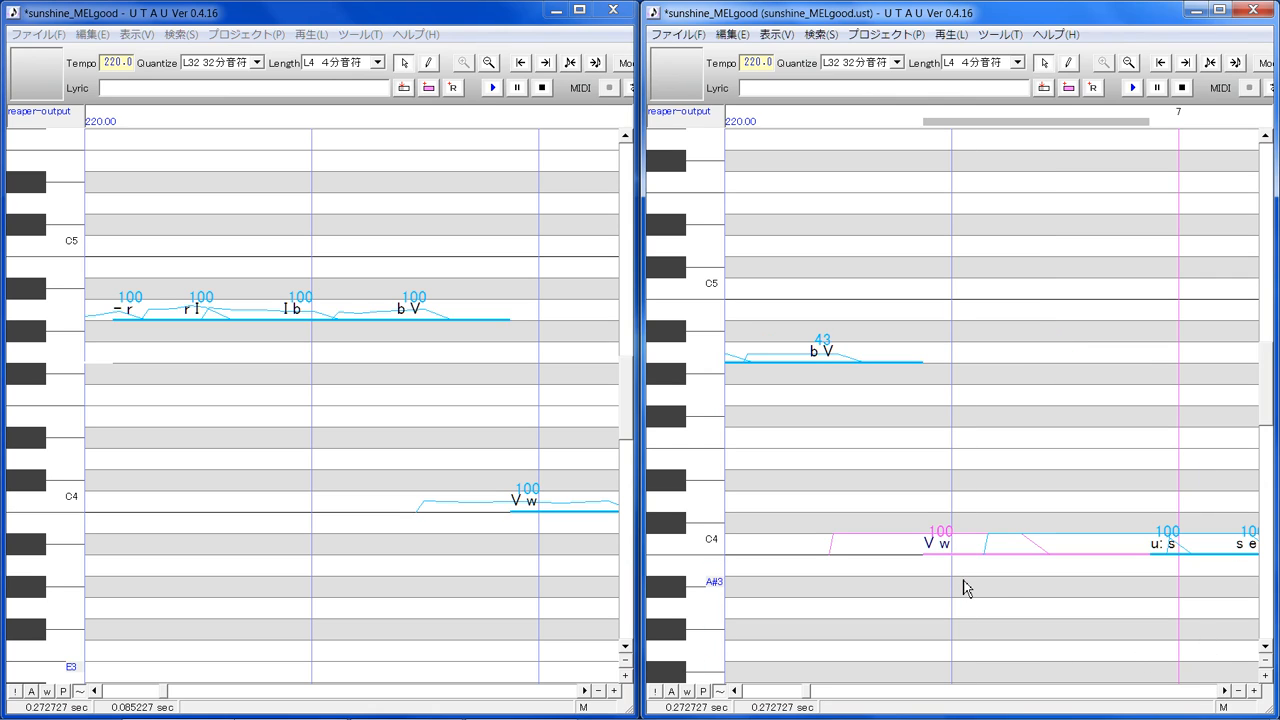
{"action": "mouse_move", "coordinate": [967, 552]}
{"action": "left_mouse_down"}
{"action": "mouse_move", "coordinate": [963, 563]}
{"action": "mouse_move", "coordinate": [966, 547]}
{"action": "left_mouse_up"}
Set the volume of the "u: s" note at the start of measure 7 in sunshine_MELgood.ust to 41
{"action": "left_click", "coordinate": [586, 691]}
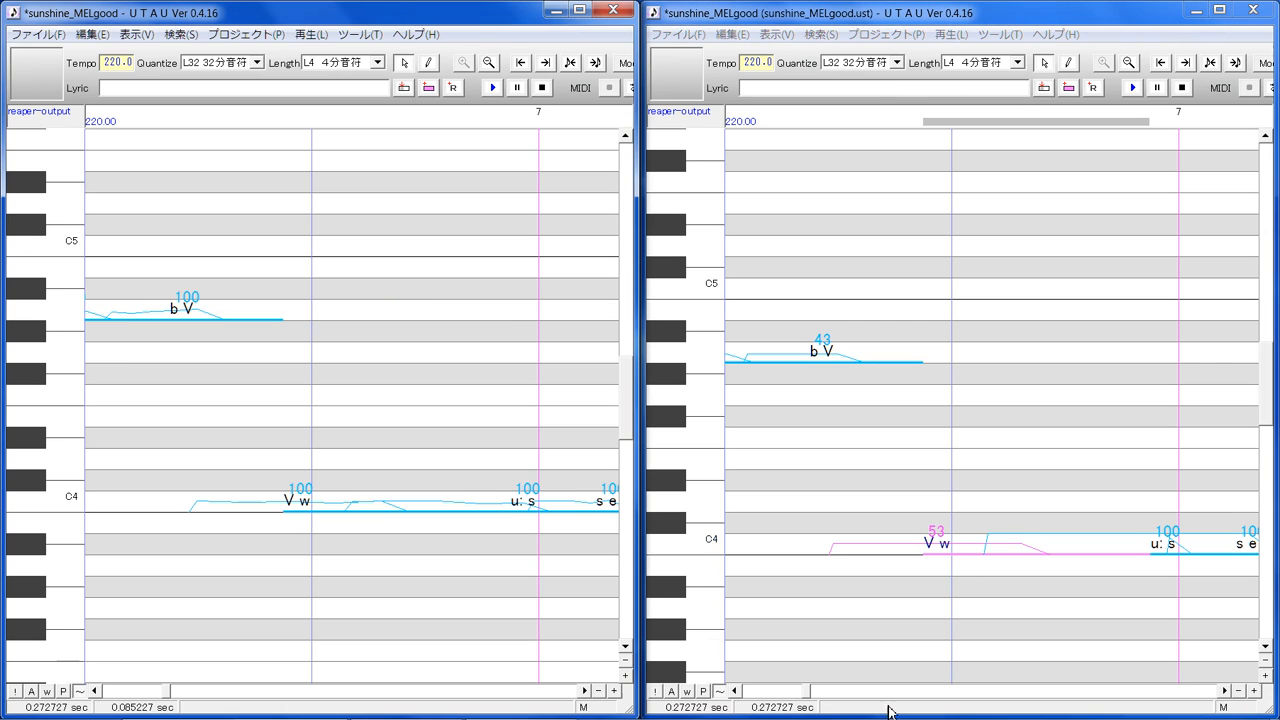
{"action": "left_click", "coordinate": [1225, 691]}
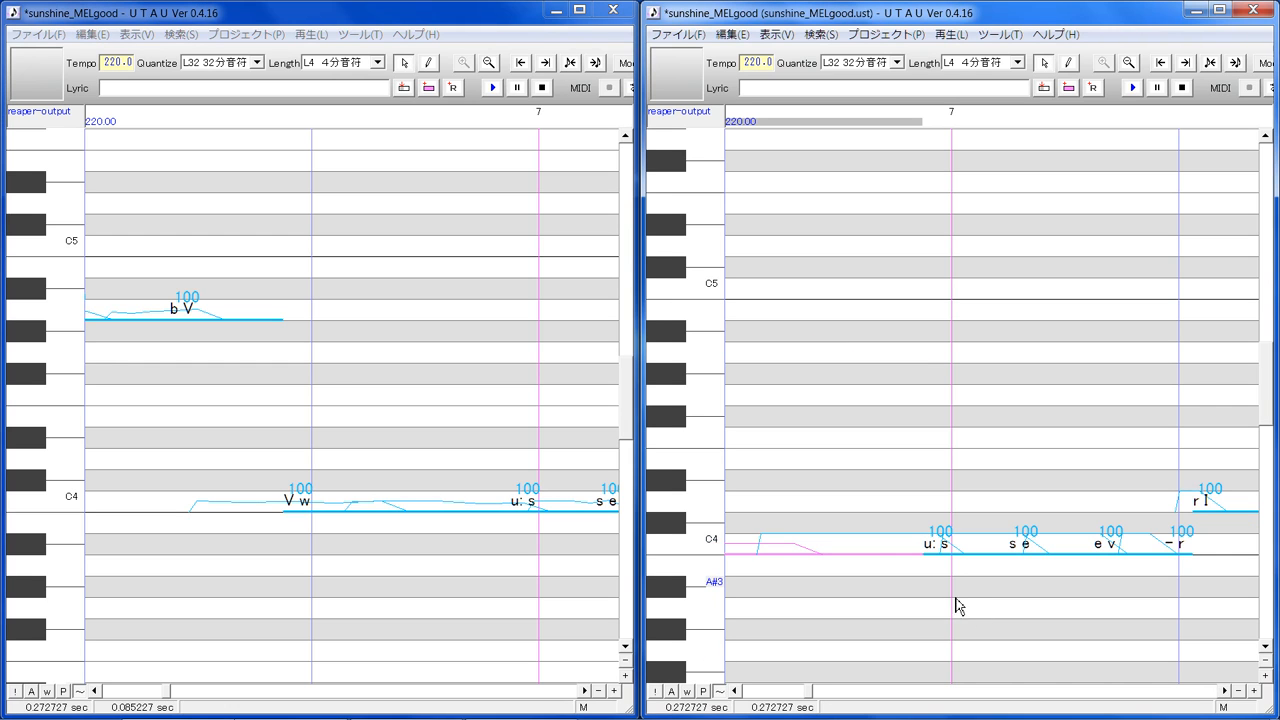
{"action": "left_click_drag", "start_coordinate": [950, 603], "coordinate": [934, 603]}
{"action": "mouse_move", "coordinate": [946, 548]}
{"action": "left_mouse_down"}
{"action": "mouse_move", "coordinate": [938, 568]}
{"action": "mouse_move", "coordinate": [941, 545]}
{"action": "left_mouse_up"}
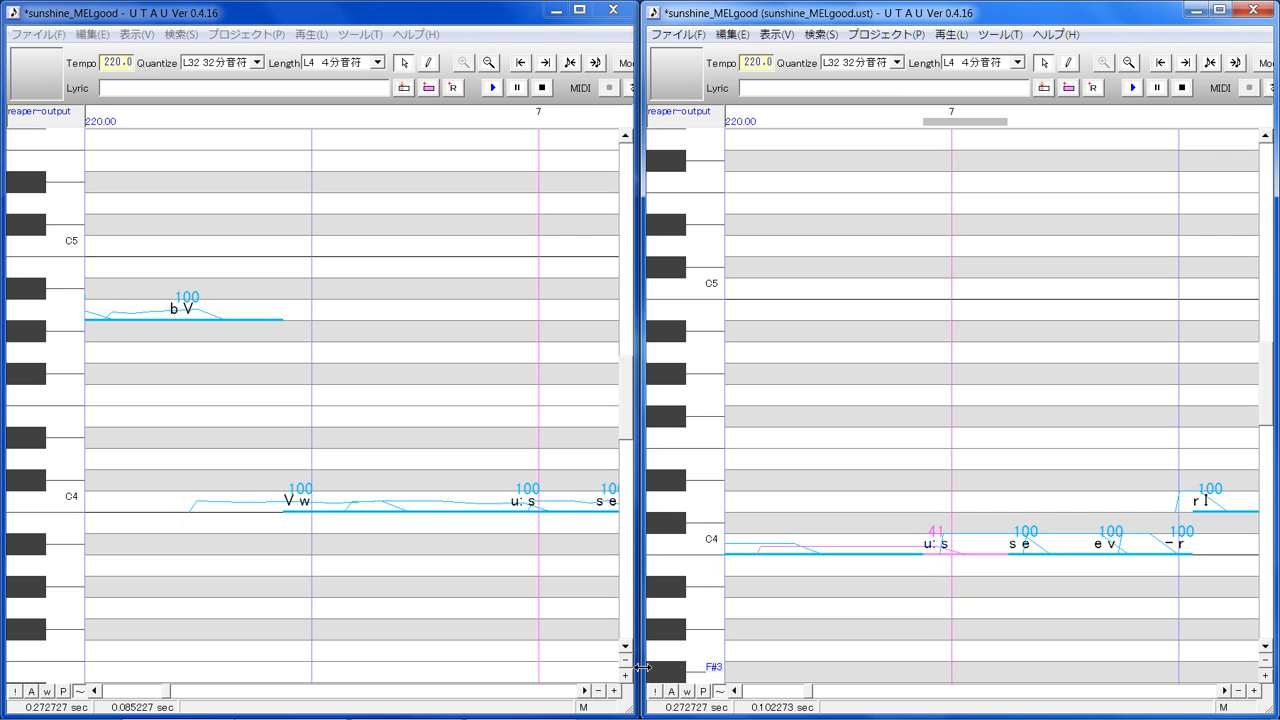
{"action": "left_click", "coordinate": [584, 692]}
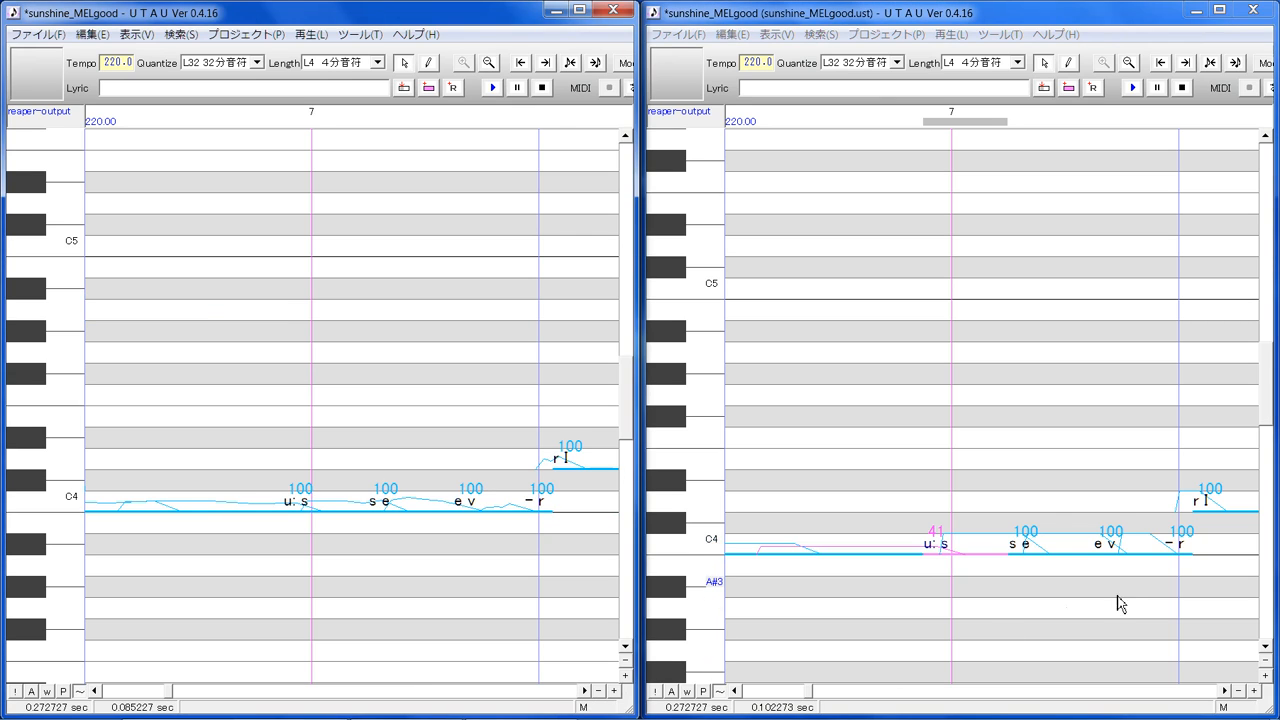
In measure 7 of sunshine_MELgood.ust, lower the volume of the "s e" note to 53 and the "e v" note to 50
{"action": "left_click", "coordinate": [1035, 595]}
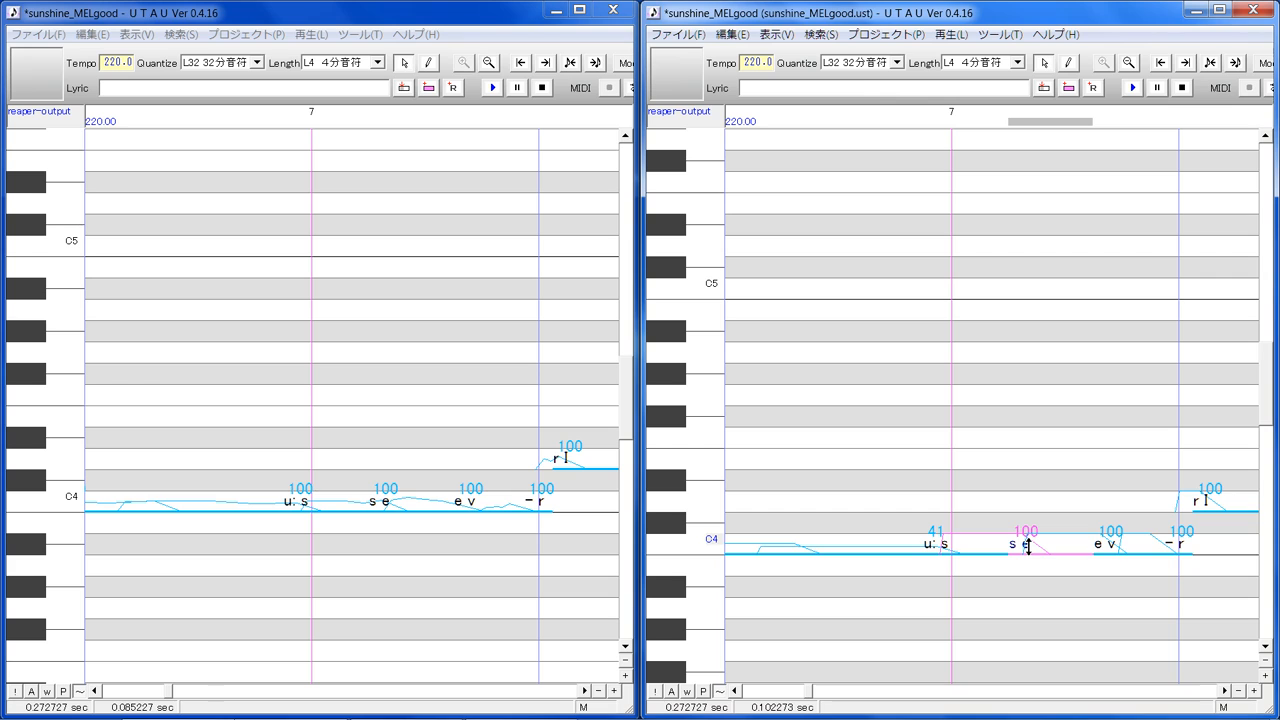
{"action": "mouse_move", "coordinate": [1028, 545]}
{"action": "left_mouse_down"}
{"action": "mouse_move", "coordinate": [1029, 571]}
{"action": "mouse_move", "coordinate": [1029, 548]}
{"action": "left_mouse_up"}
{"action": "left_click", "coordinate": [1111, 547]}
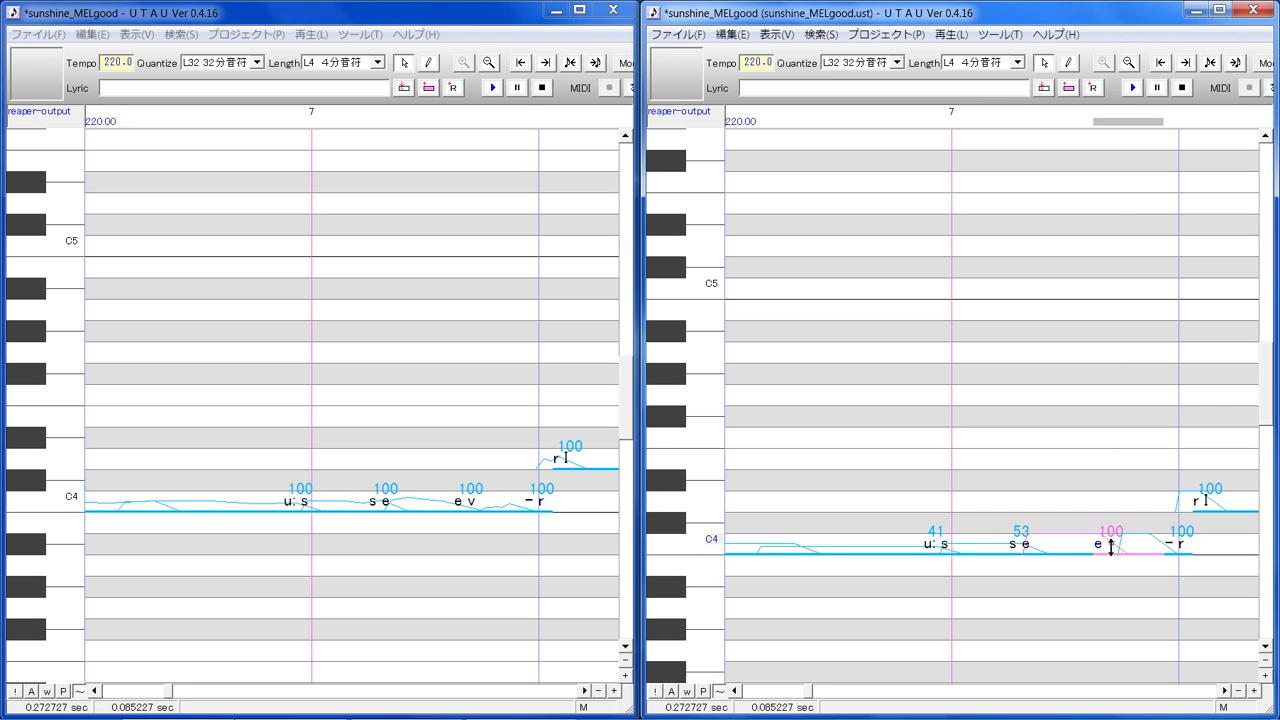
{"action": "mouse_move", "coordinate": [1111, 547]}
{"action": "left_mouse_down"}
{"action": "mouse_move", "coordinate": [1120, 585]}
{"action": "mouse_move", "coordinate": [1117, 548]}
{"action": "left_mouse_up"}
{"action": "left_click_drag", "start_coordinate": [1111, 541], "coordinate": [1111, 540]}
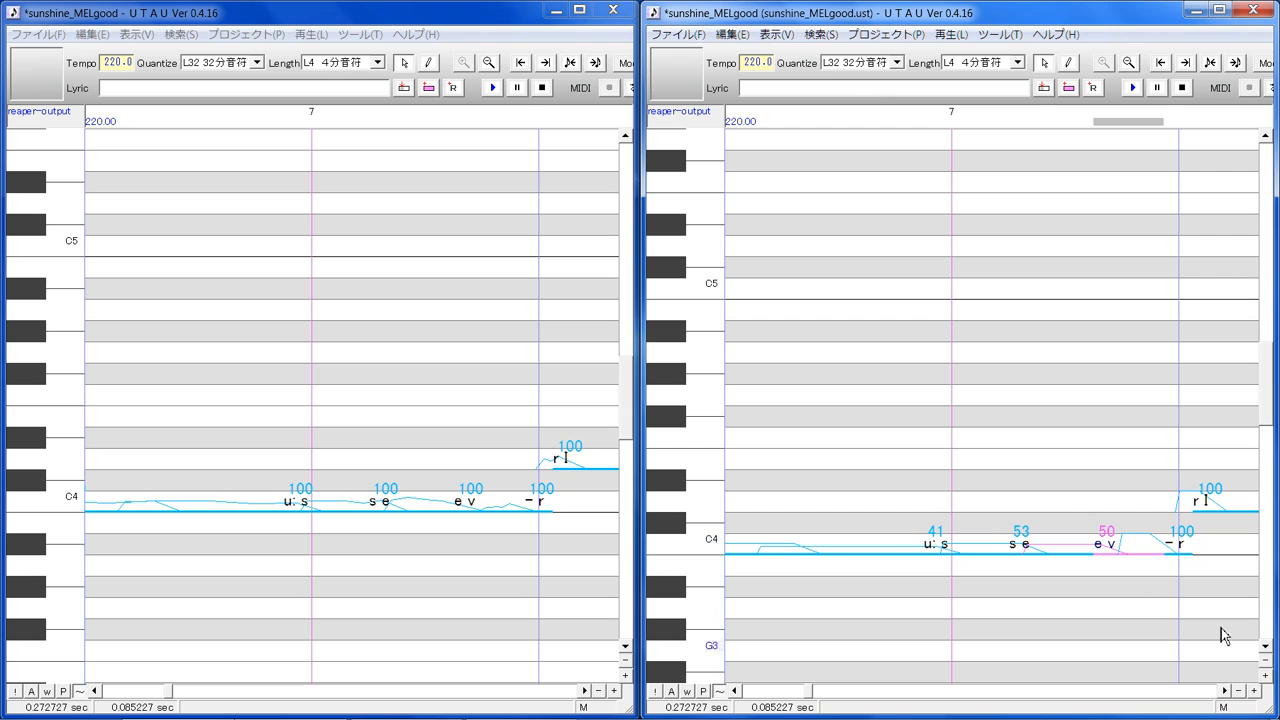
Reduce the volume of the short "- r" note after "e v" to 29 and the "r I" note to 71 in sunshine_MELgood.ust
{"action": "left_click", "coordinate": [1223, 692]}
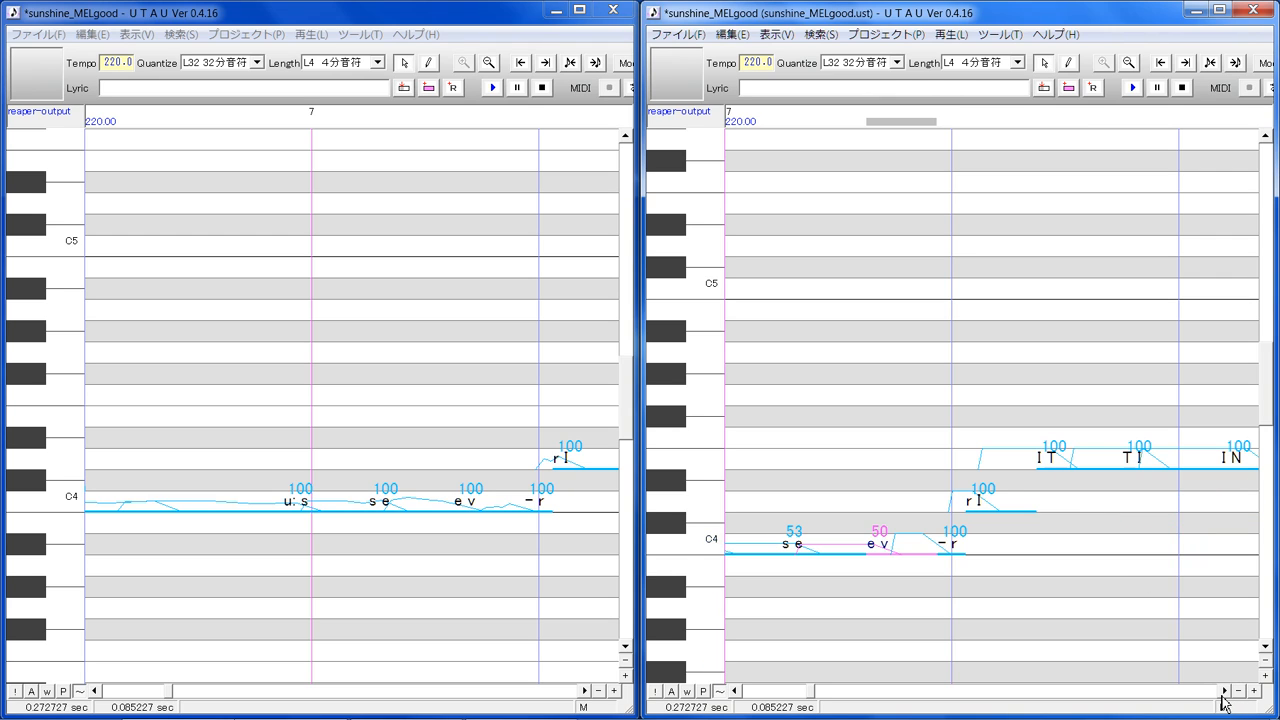
{"action": "left_click", "coordinate": [940, 545]}
{"action": "mouse_move", "coordinate": [941, 540]}
{"action": "left_mouse_down"}
{"action": "mouse_move", "coordinate": [943, 588]}
{"action": "mouse_move", "coordinate": [950, 560]}
{"action": "left_mouse_up"}
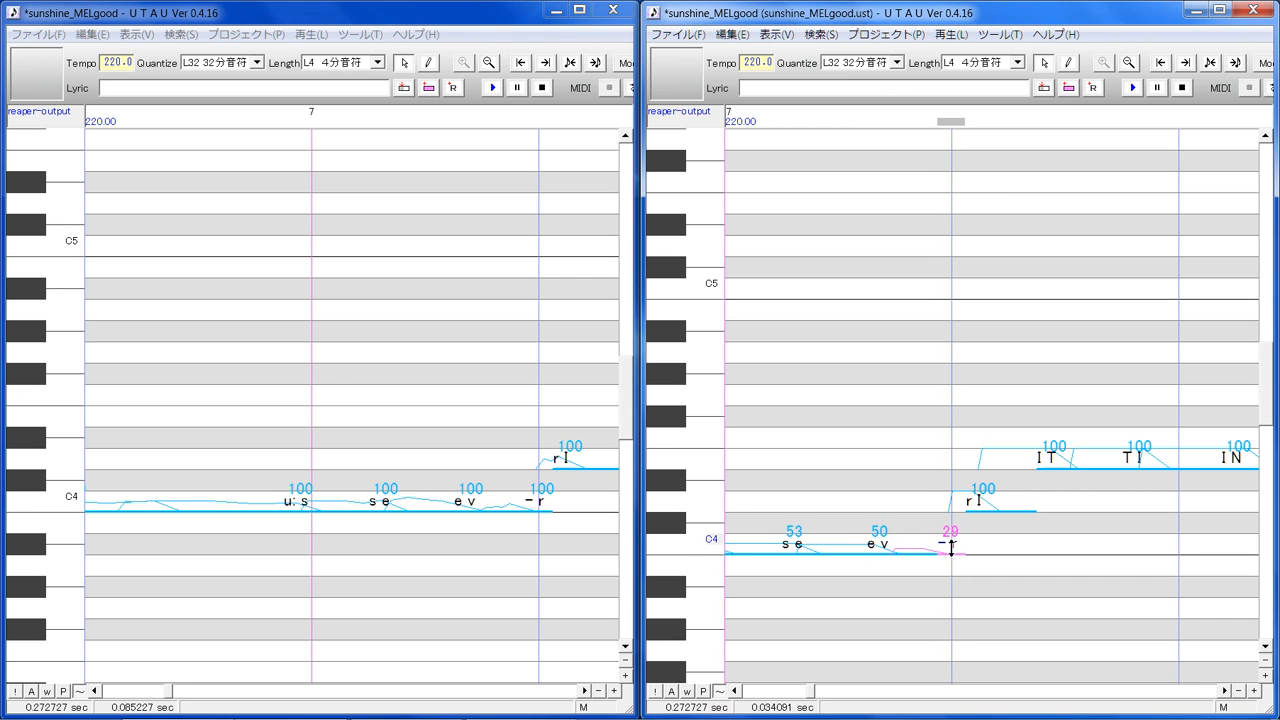
{"action": "left_click", "coordinate": [983, 494]}
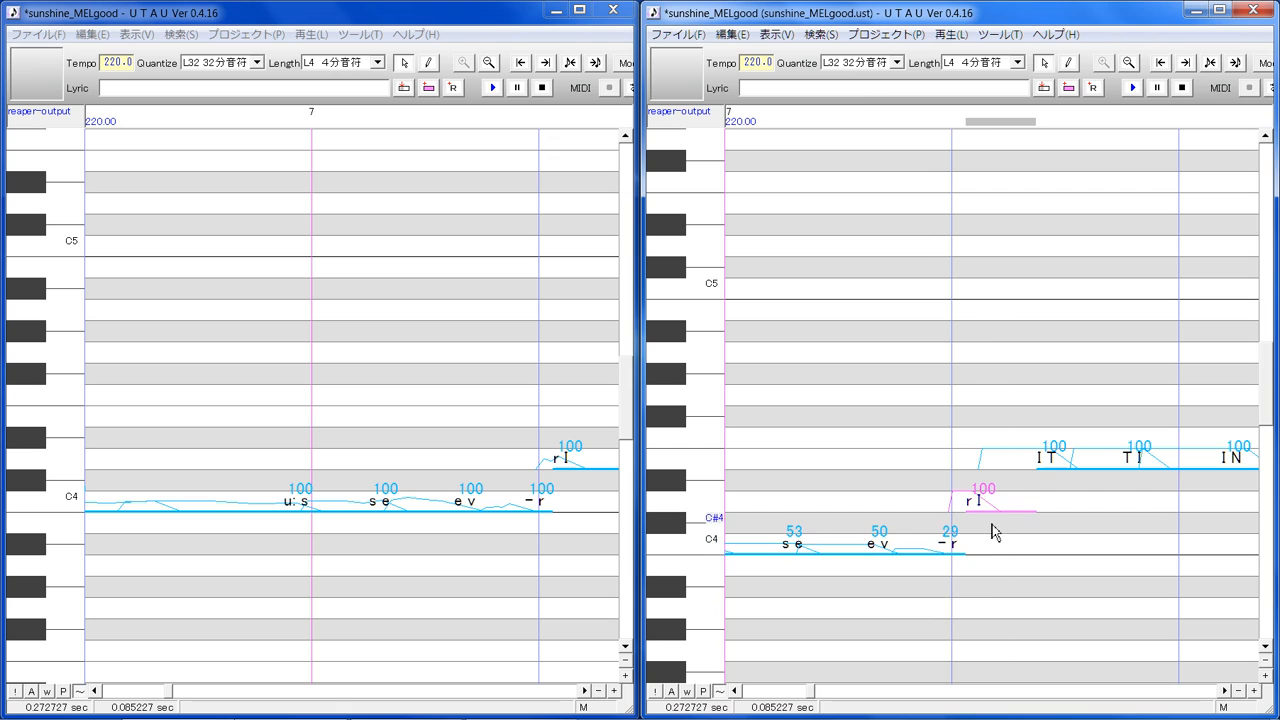
{"action": "left_click_drag", "start_coordinate": [984, 501], "coordinate": [986, 516]}
{"action": "left_click", "coordinate": [586, 691]}
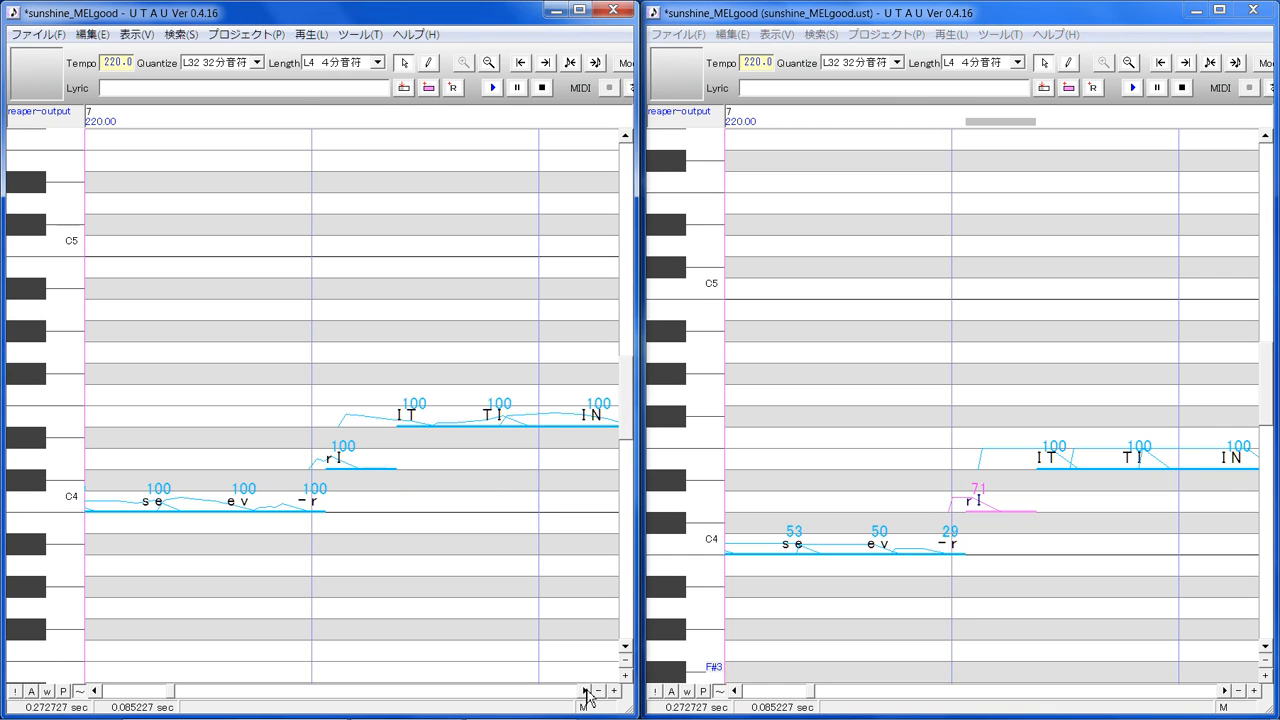
In measure 7 of sunshine_MELgood.ust, set the volume of the "I T" note to 48 and the "T I" note to 55
{"action": "left_click", "coordinate": [1058, 508]}
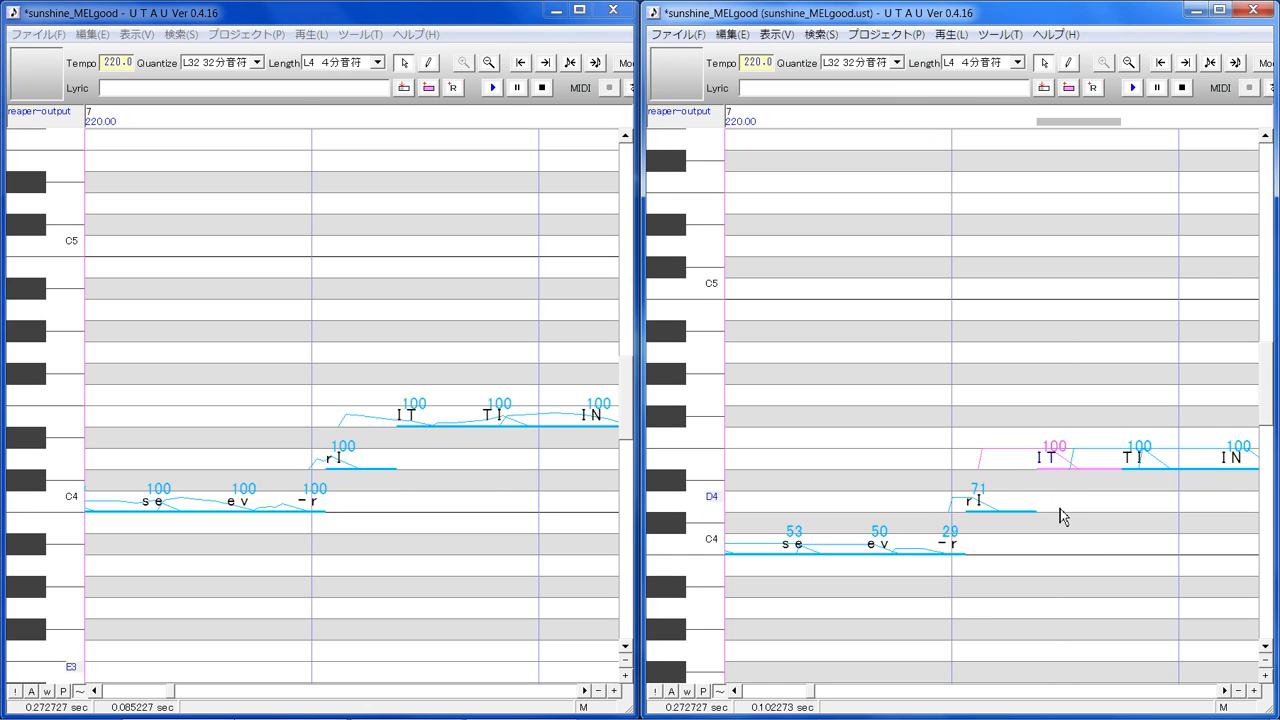
{"action": "mouse_move", "coordinate": [1052, 461]}
{"action": "left_mouse_down"}
{"action": "mouse_move", "coordinate": [1051, 506]}
{"action": "mouse_move", "coordinate": [1053, 466]}
{"action": "left_mouse_up"}
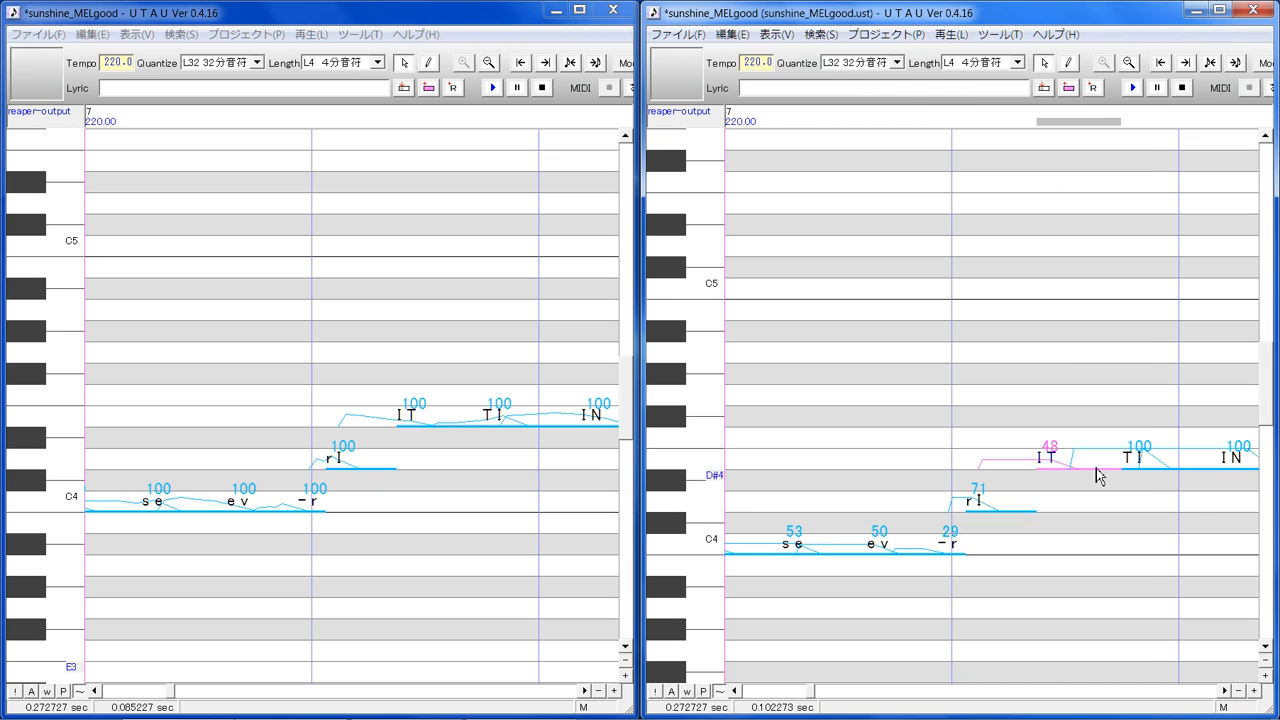
{"action": "left_click", "coordinate": [1153, 507]}
{"action": "left_click_drag", "start_coordinate": [1146, 461], "coordinate": [1148, 514]}
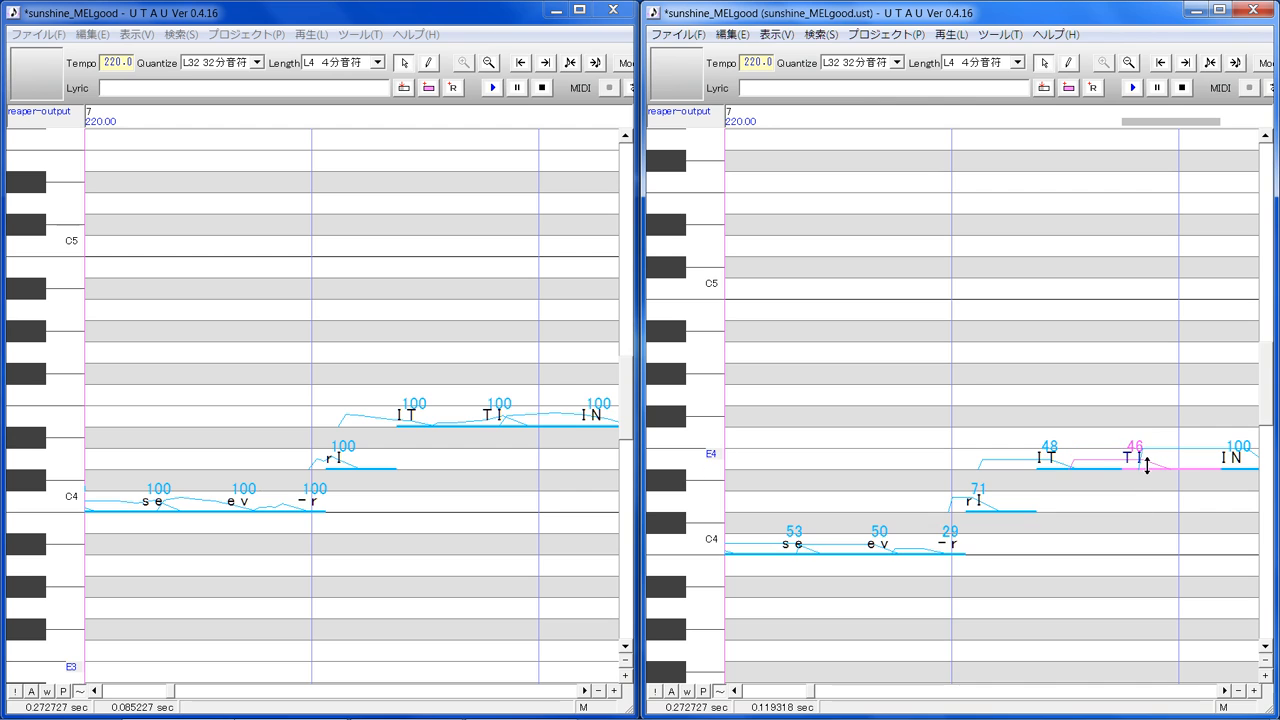
{"action": "left_click_drag", "start_coordinate": [1147, 466], "coordinate": [1150, 457]}
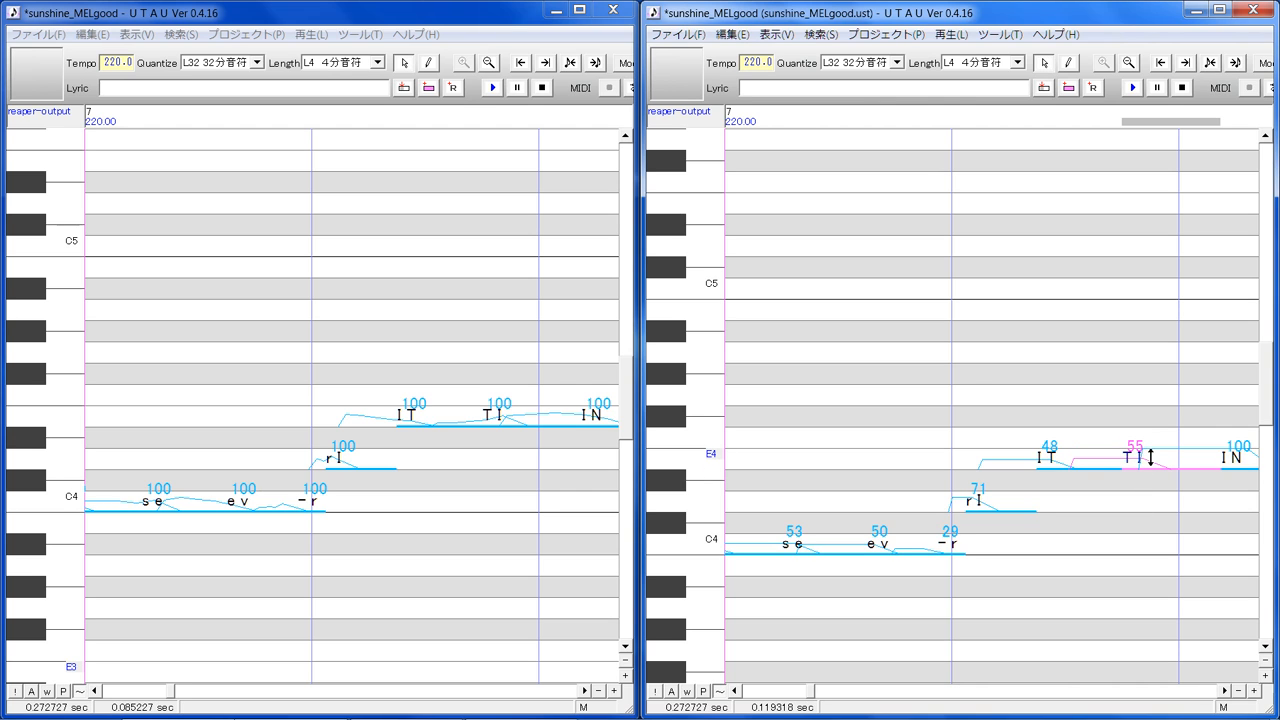
Lower the volume of the "I N" note to 50 and the following "- D" note to 43 in sunshine_MELgood.ust
{"action": "left_click", "coordinate": [1238, 691]}
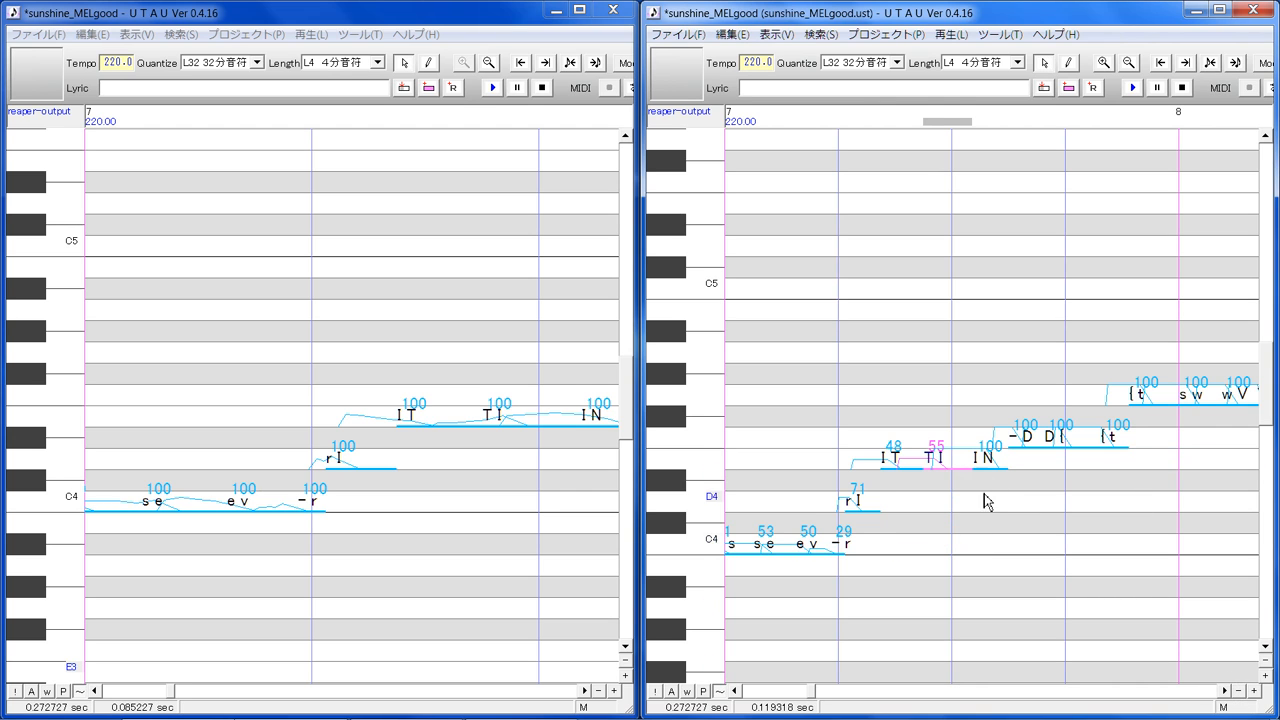
{"action": "left_click", "coordinate": [985, 462]}
{"action": "left_click", "coordinate": [598, 691]}
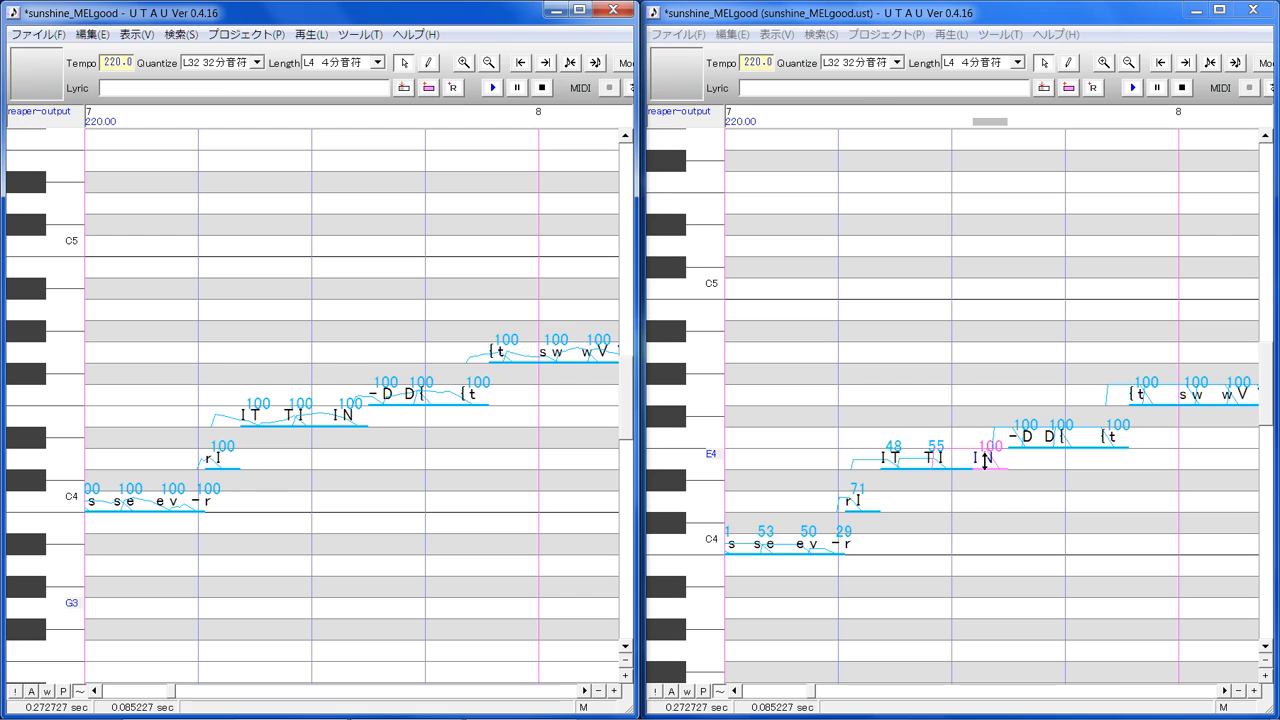
{"action": "left_click_drag", "start_coordinate": [985, 462], "coordinate": [1021, 440]}
{"action": "left_click", "coordinate": [1028, 470]}
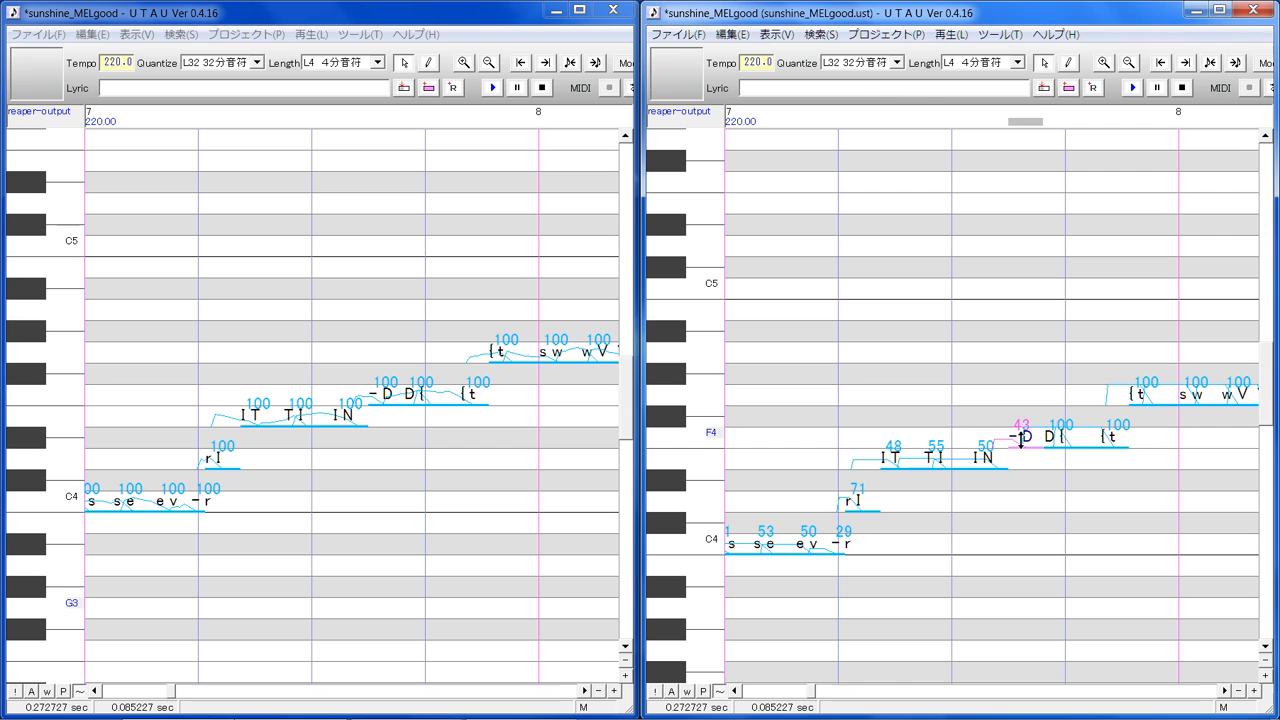
In sunshine_MELgood.ust, set the volume of the "D {" note to 69 and the "{ t" note right after it to 63
{"action": "left_click", "coordinate": [1062, 468]}
{"action": "left_click", "coordinate": [1059, 447]}
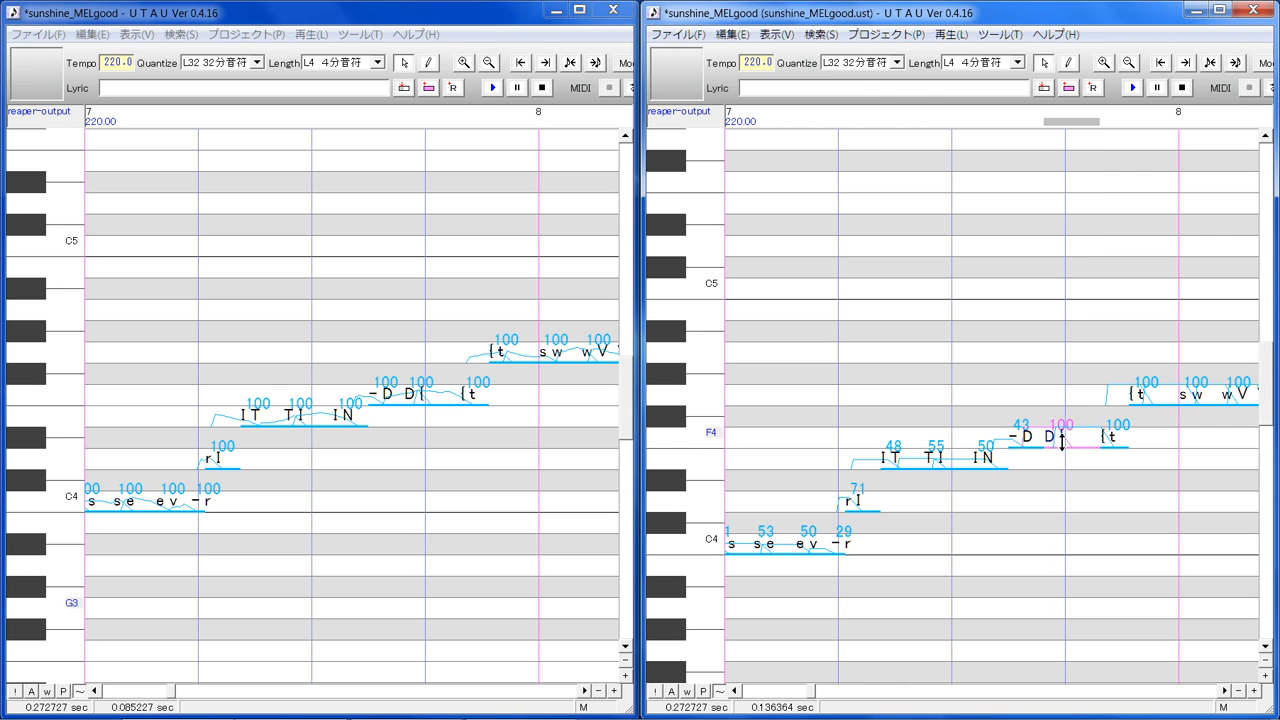
{"action": "mouse_move", "coordinate": [1062, 440]}
{"action": "left_mouse_down"}
{"action": "mouse_move", "coordinate": [1060, 457]}
{"action": "mouse_move", "coordinate": [1064, 436]}
{"action": "left_mouse_up"}
{"action": "left_click", "coordinate": [1142, 474]}
{"action": "left_click", "coordinate": [1114, 445]}
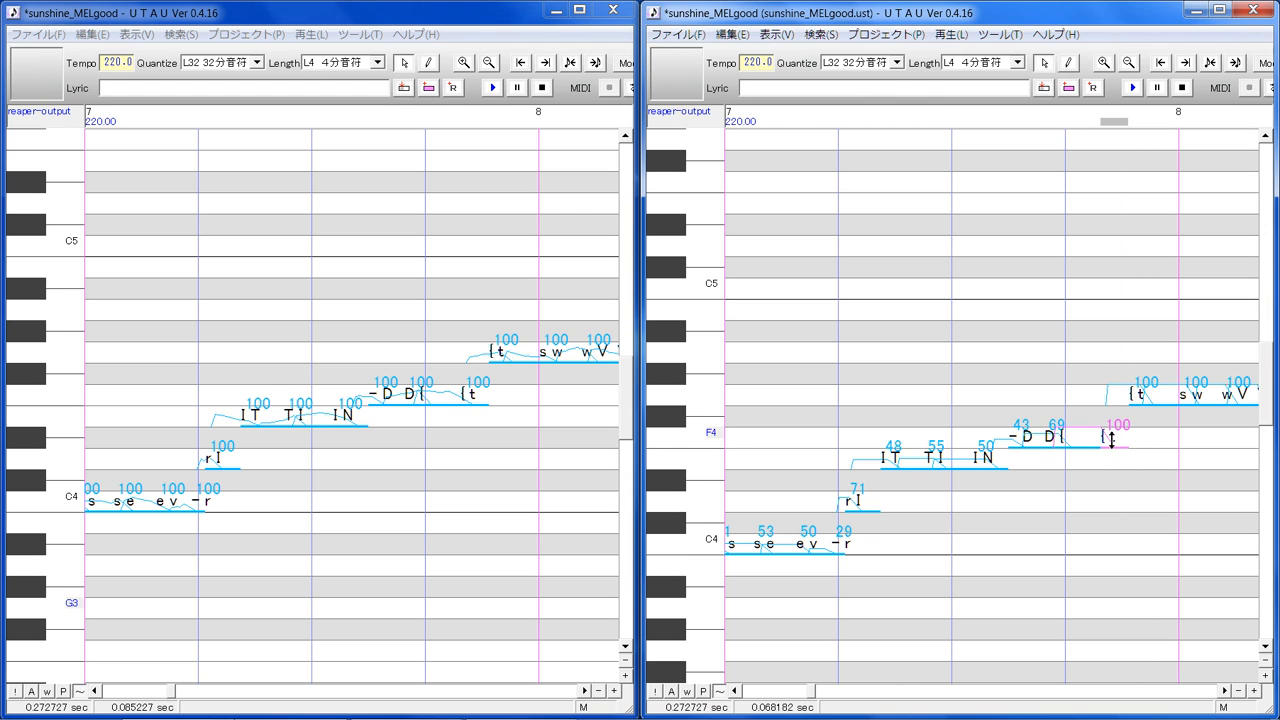
{"action": "left_click_drag", "start_coordinate": [1117, 473], "coordinate": [1114, 435]}
Reduce the volume of the higher "{ t" note just before measure 8 to 57 and the "s w" note to 53 in sunshine_MELgood.ust
{"action": "left_click", "coordinate": [1149, 429]}
{"action": "left_click_drag", "start_coordinate": [1137, 393], "coordinate": [1143, 394]}
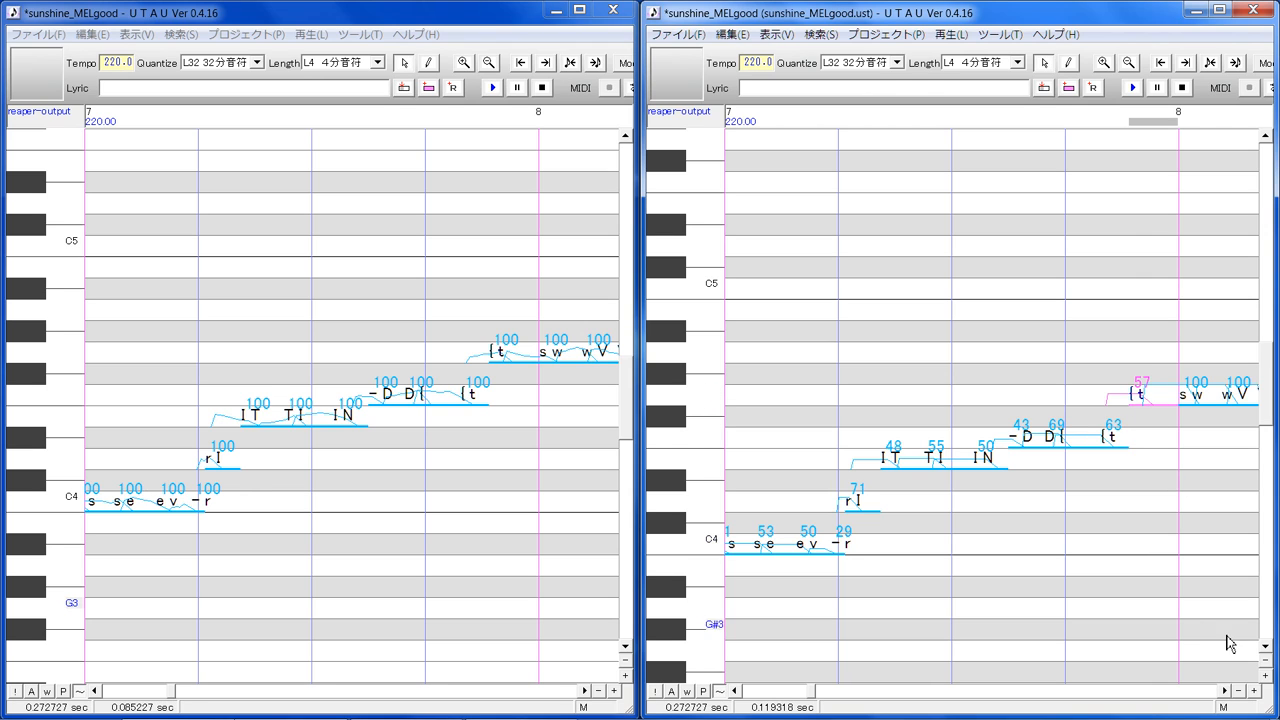
{"action": "left_click", "coordinate": [1226, 692]}
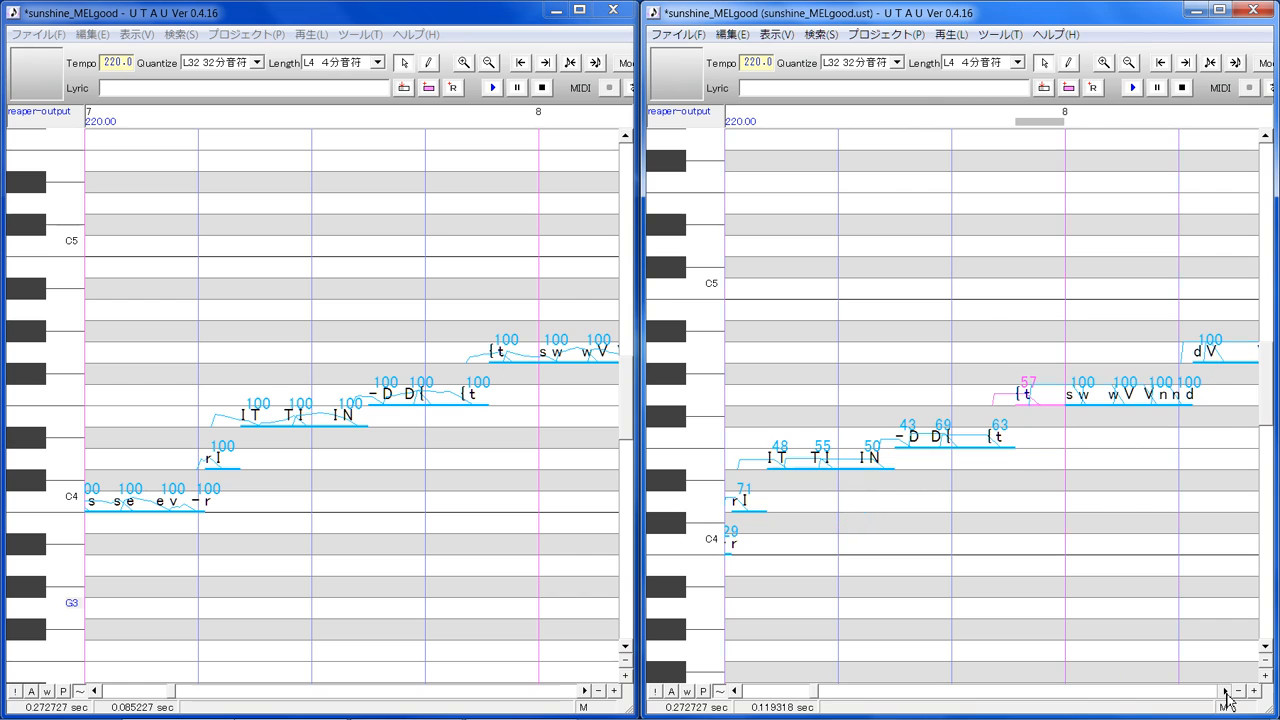
{"action": "left_click", "coordinate": [586, 691]}
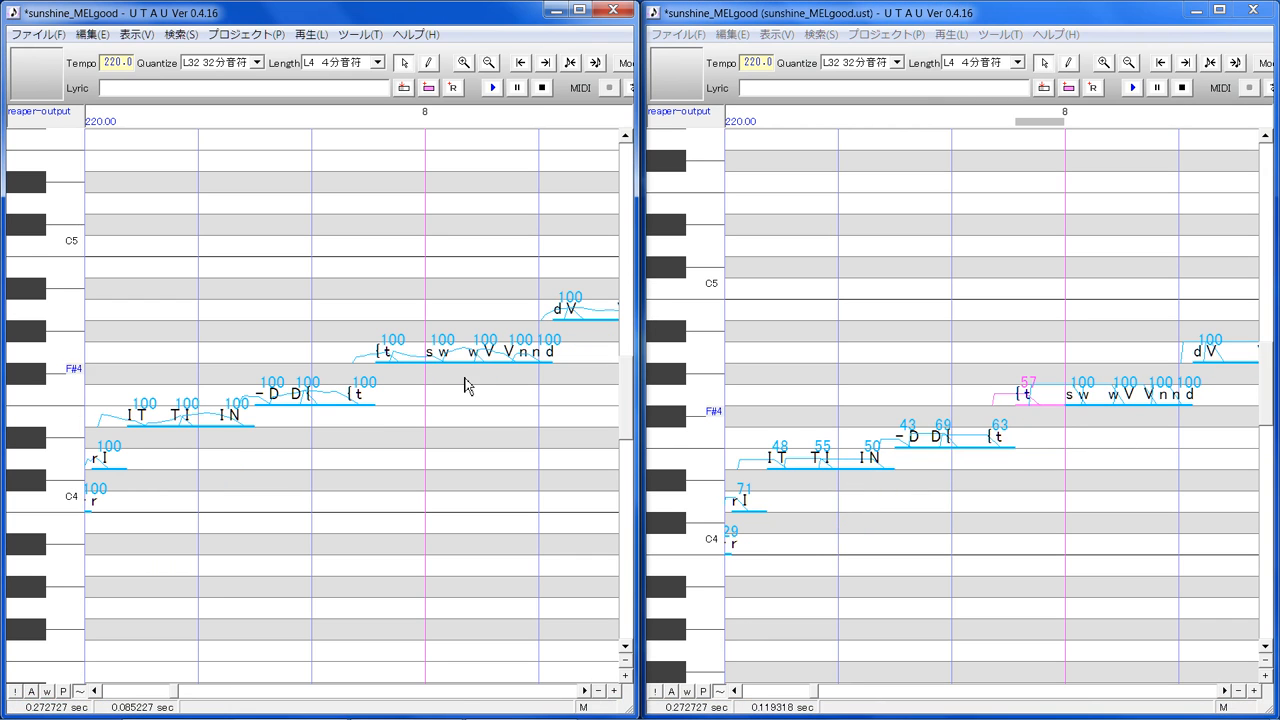
{"action": "left_click", "coordinate": [401, 397]}
{"action": "left_click", "coordinate": [438, 386]}
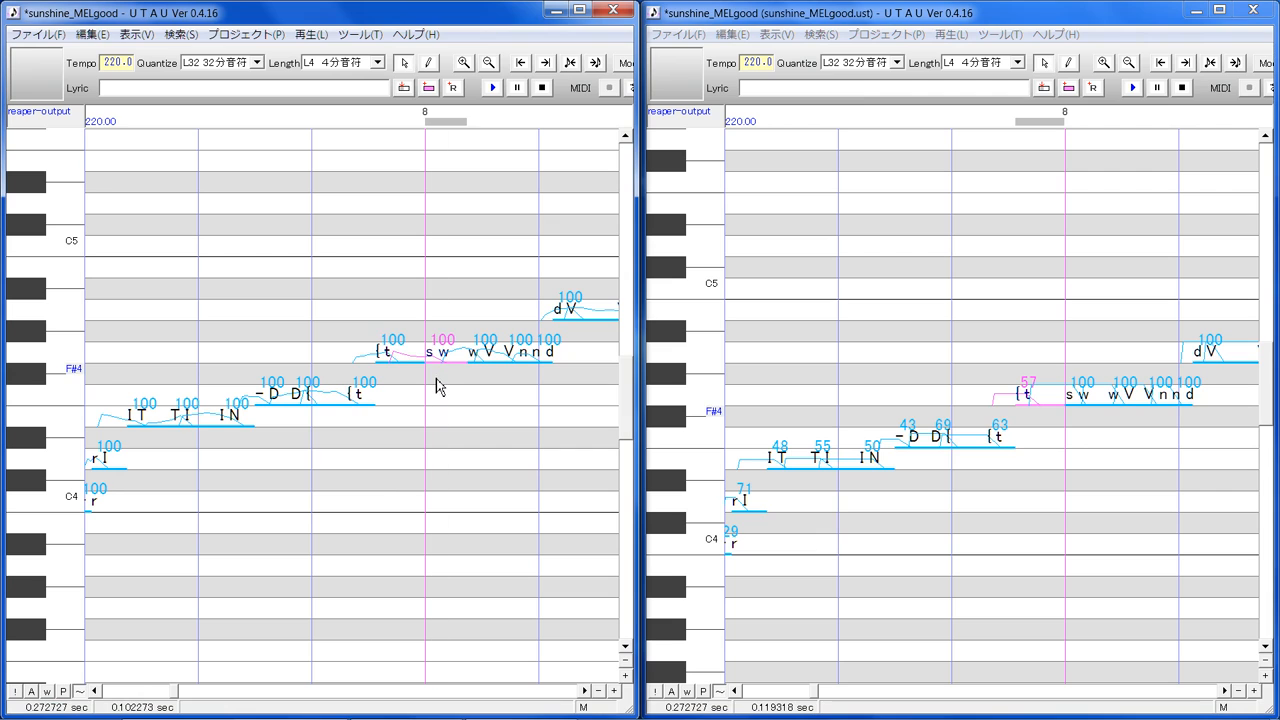
{"action": "left_click", "coordinate": [1075, 399]}
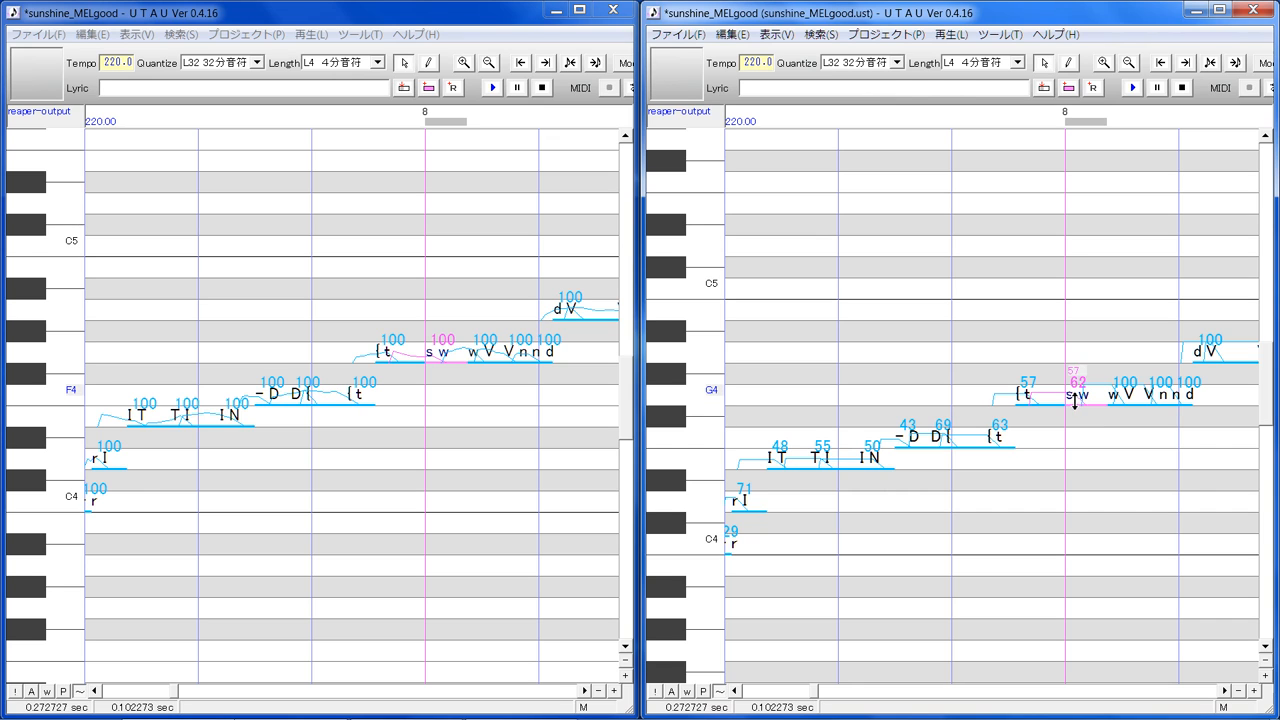
{"action": "mouse_move", "coordinate": [1075, 397]}
{"action": "left_mouse_down"}
{"action": "mouse_move", "coordinate": [1088, 408]}
{"action": "mouse_move", "coordinate": [1070, 418]}
{"action": "left_mouse_up"}
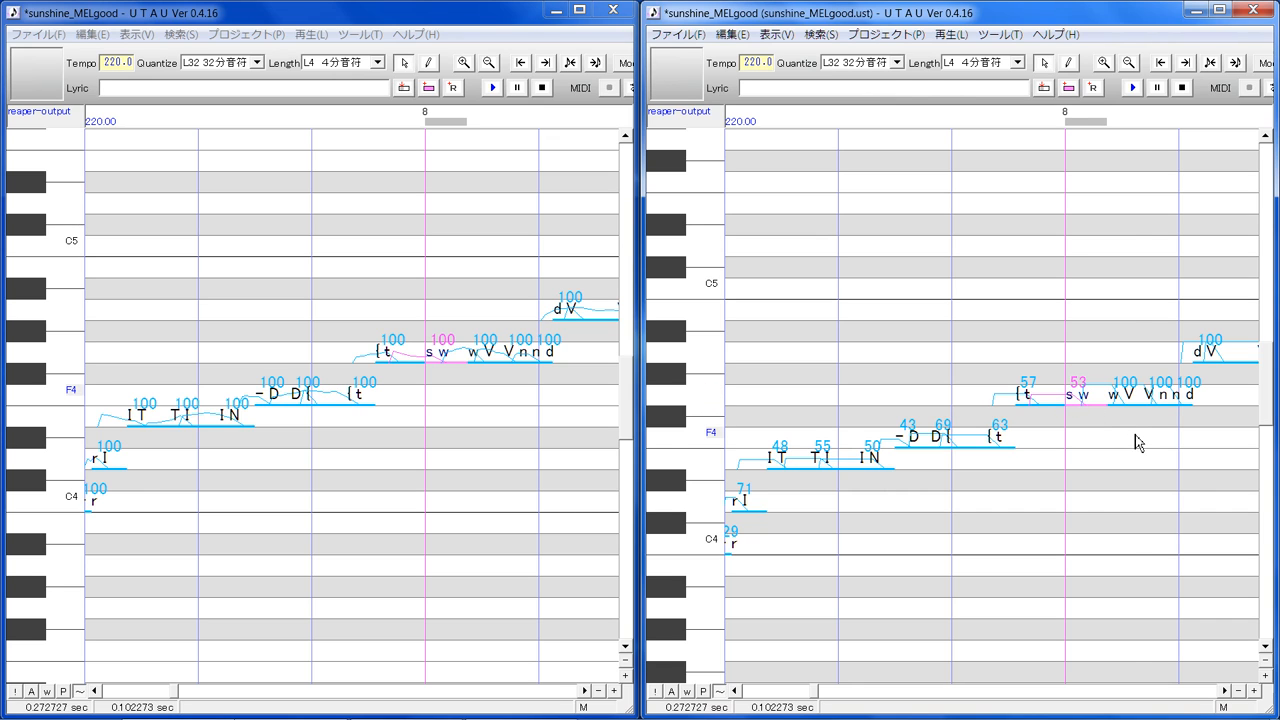
In measure 8 of sunshine_MELgood.ust, set the volume of the "w V" note to 67 and the "V n" note to 57
{"action": "left_click", "coordinate": [1135, 439]}
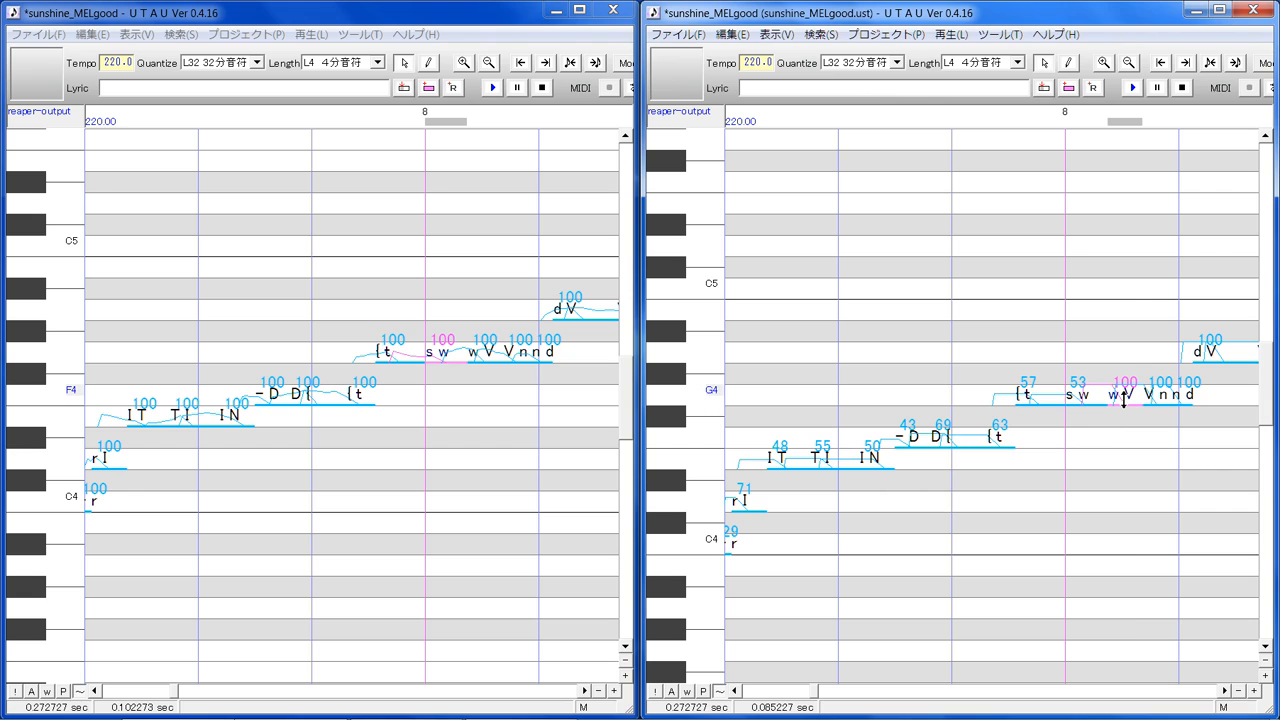
{"action": "mouse_move", "coordinate": [1124, 398]}
{"action": "left_mouse_down"}
{"action": "mouse_move", "coordinate": [1125, 432]}
{"action": "mouse_move", "coordinate": [1126, 404]}
{"action": "left_mouse_up"}
{"action": "left_click", "coordinate": [1153, 400]}
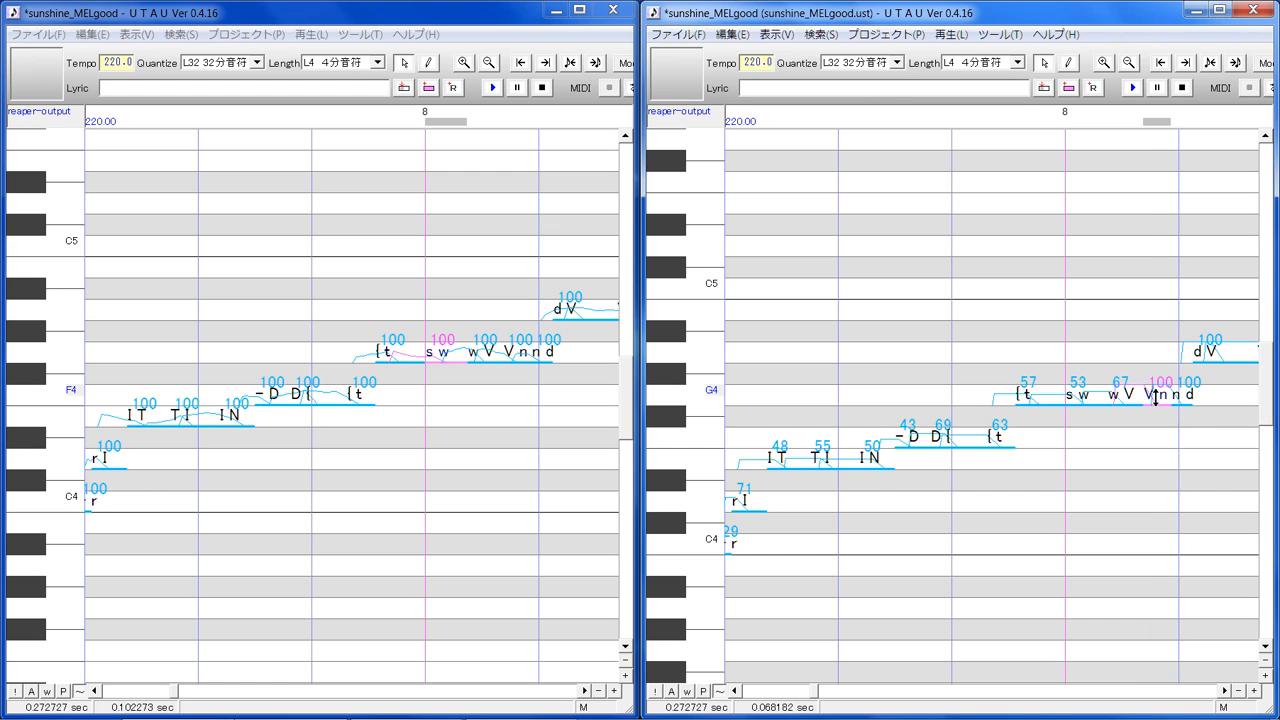
{"action": "left_click", "coordinate": [509, 471]}
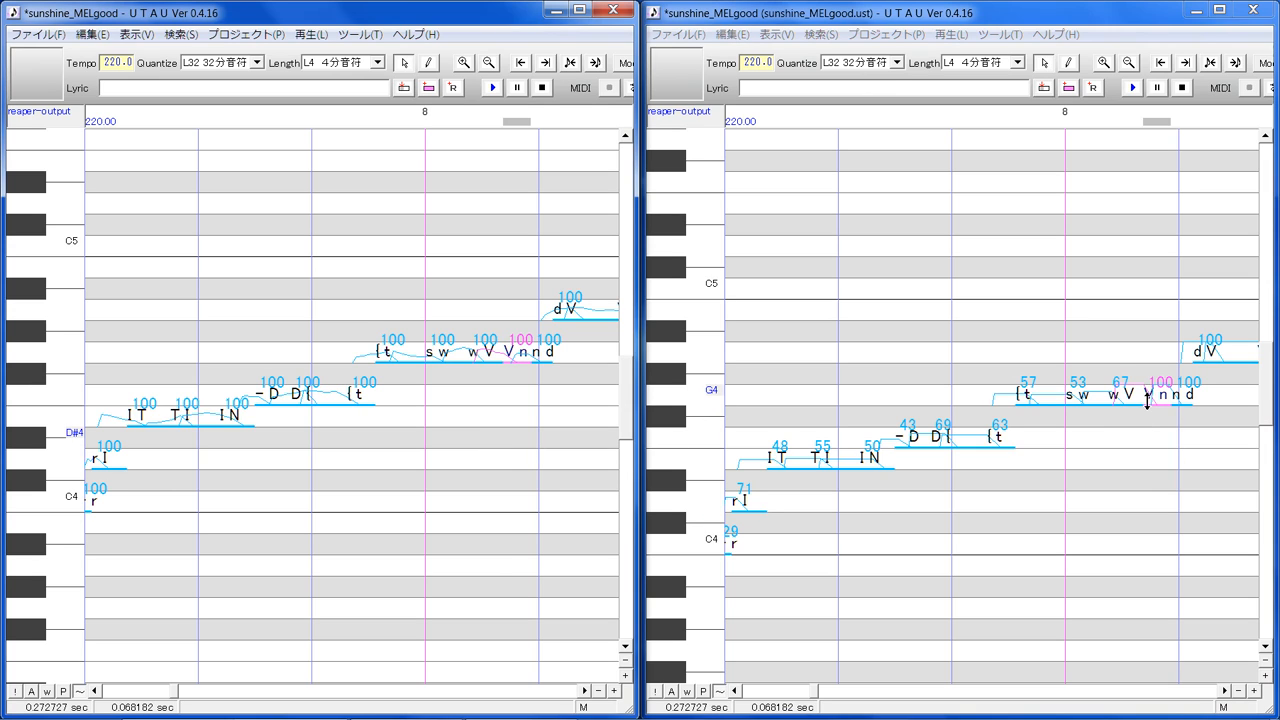
{"action": "left_click_drag", "start_coordinate": [1152, 400], "coordinate": [1158, 414]}
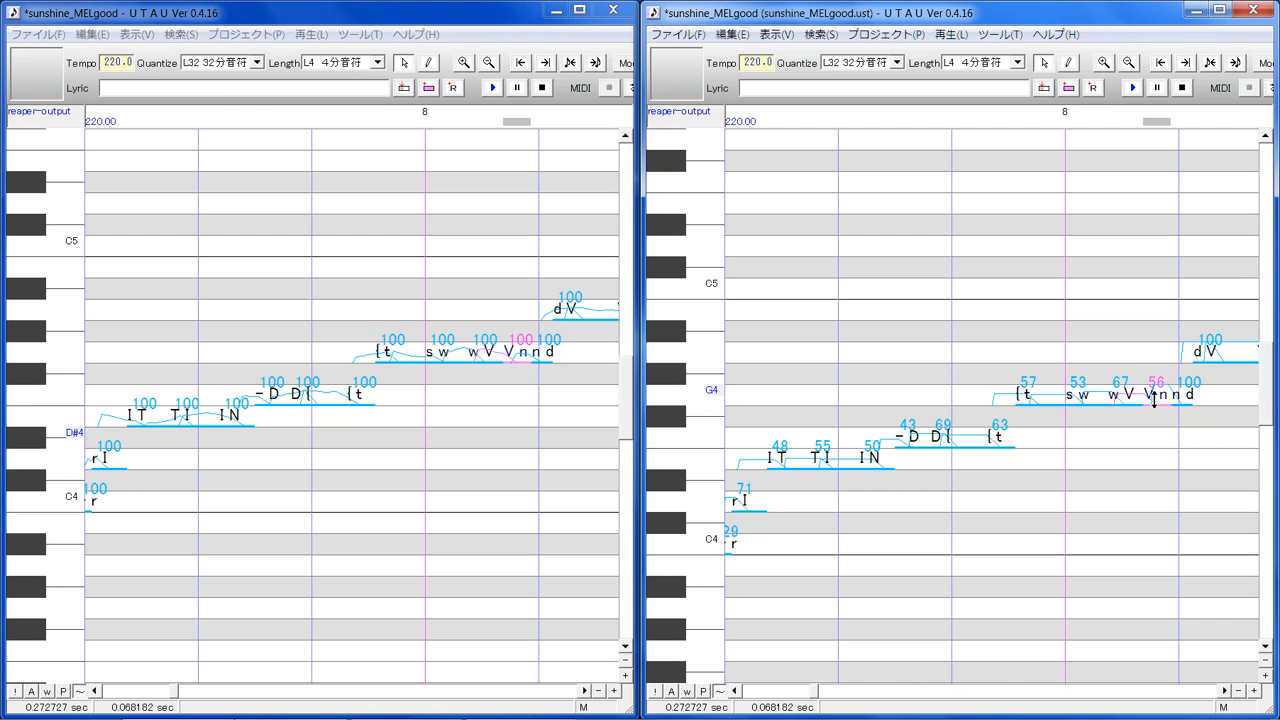
{"action": "left_click_drag", "start_coordinate": [1158, 396], "coordinate": [1158, 398]}
Lower the volume of the "n d" note to 52 and the higher "d V" note after it to 60 in sunshine_MELgood.ust
{"action": "left_click", "coordinate": [1188, 418]}
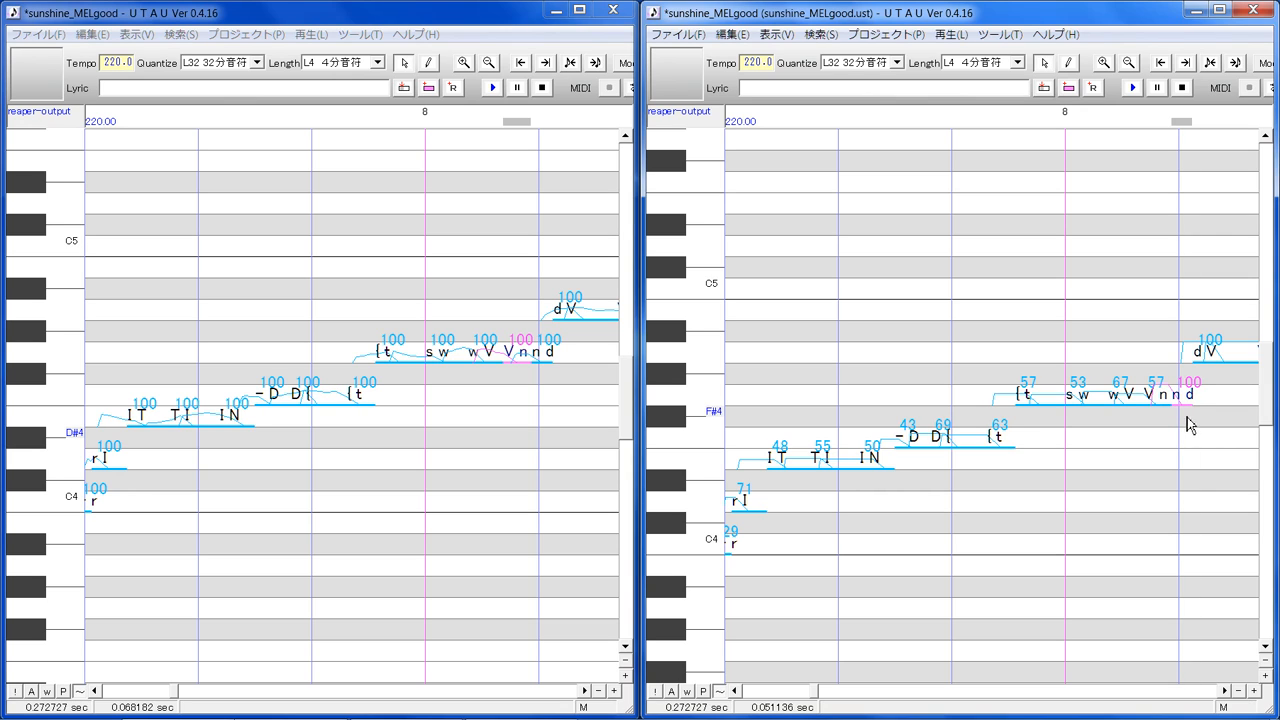
{"action": "mouse_move", "coordinate": [1186, 398]}
{"action": "left_mouse_down"}
{"action": "mouse_move", "coordinate": [1184, 428]}
{"action": "mouse_move", "coordinate": [1183, 411]}
{"action": "left_mouse_up"}
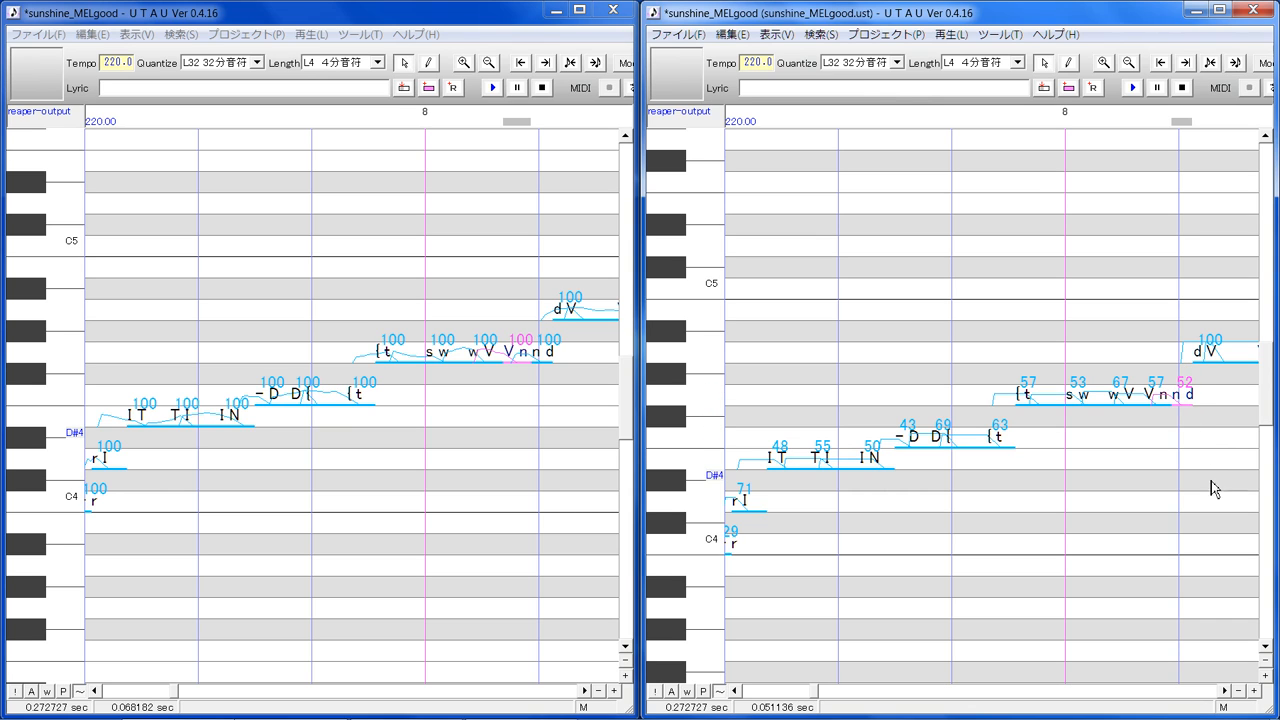
{"action": "left_click", "coordinate": [585, 690]}
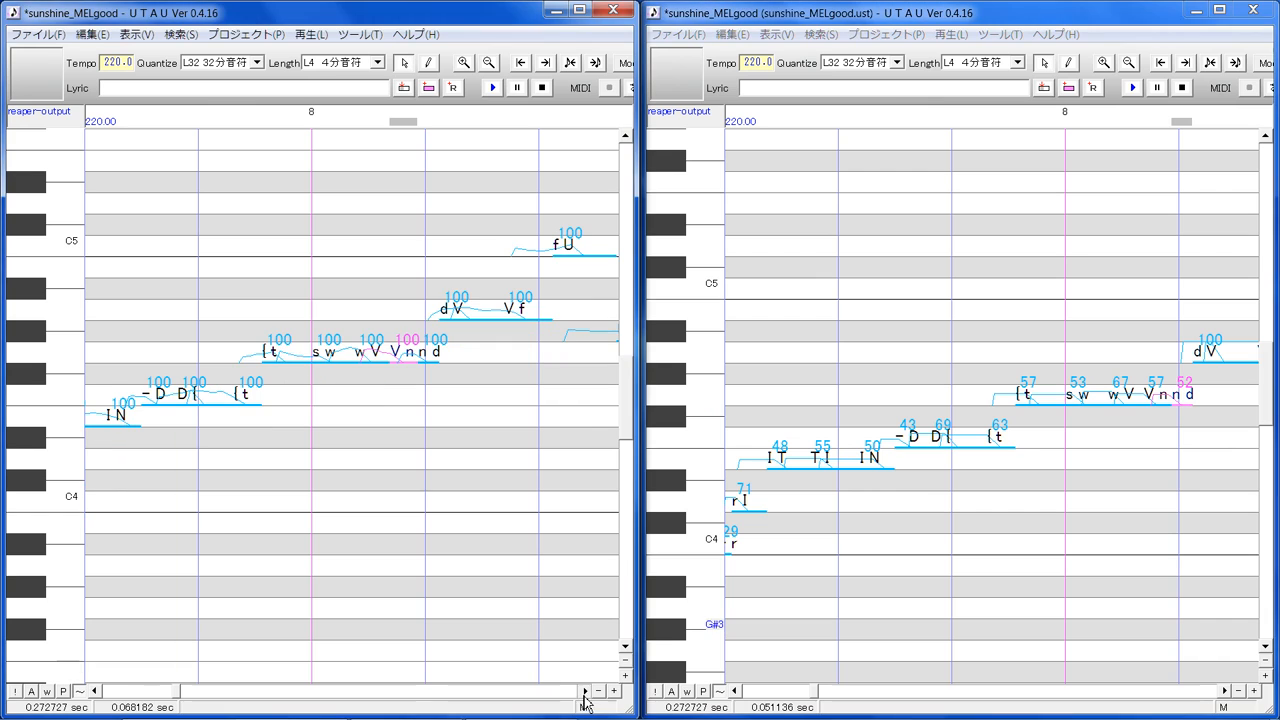
{"action": "left_click", "coordinate": [1225, 690]}
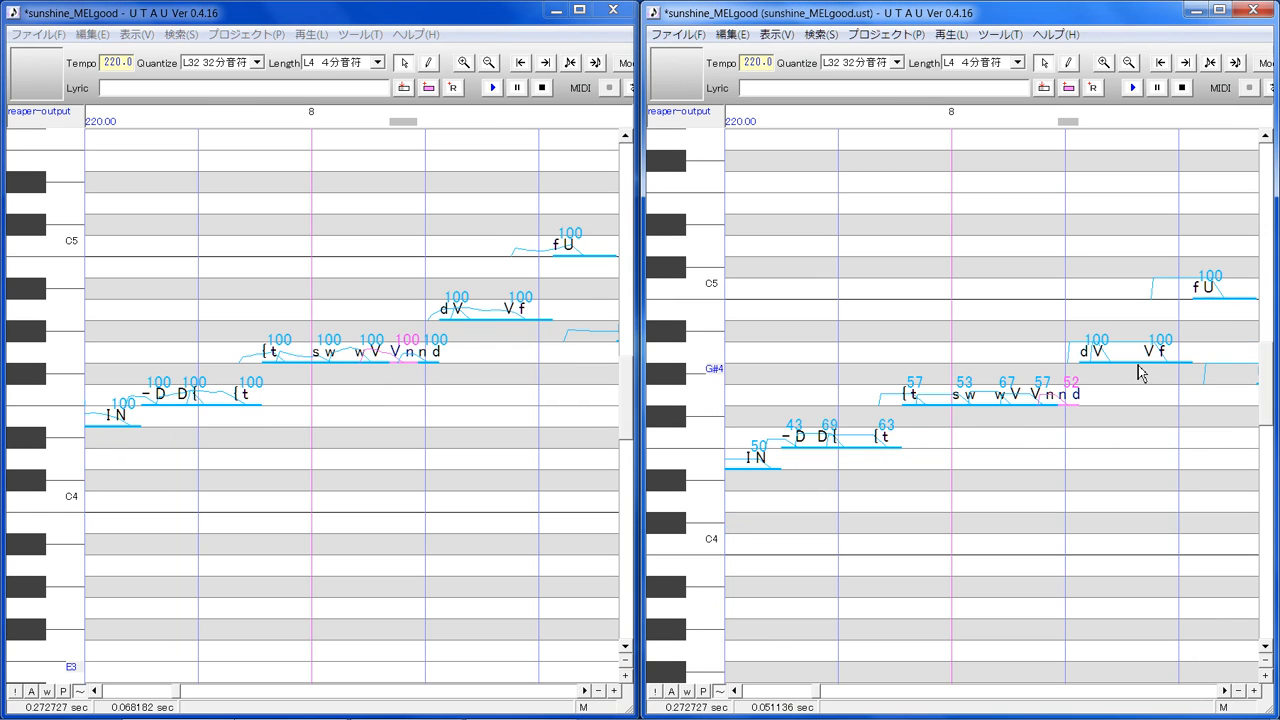
{"action": "left_click", "coordinate": [1093, 355]}
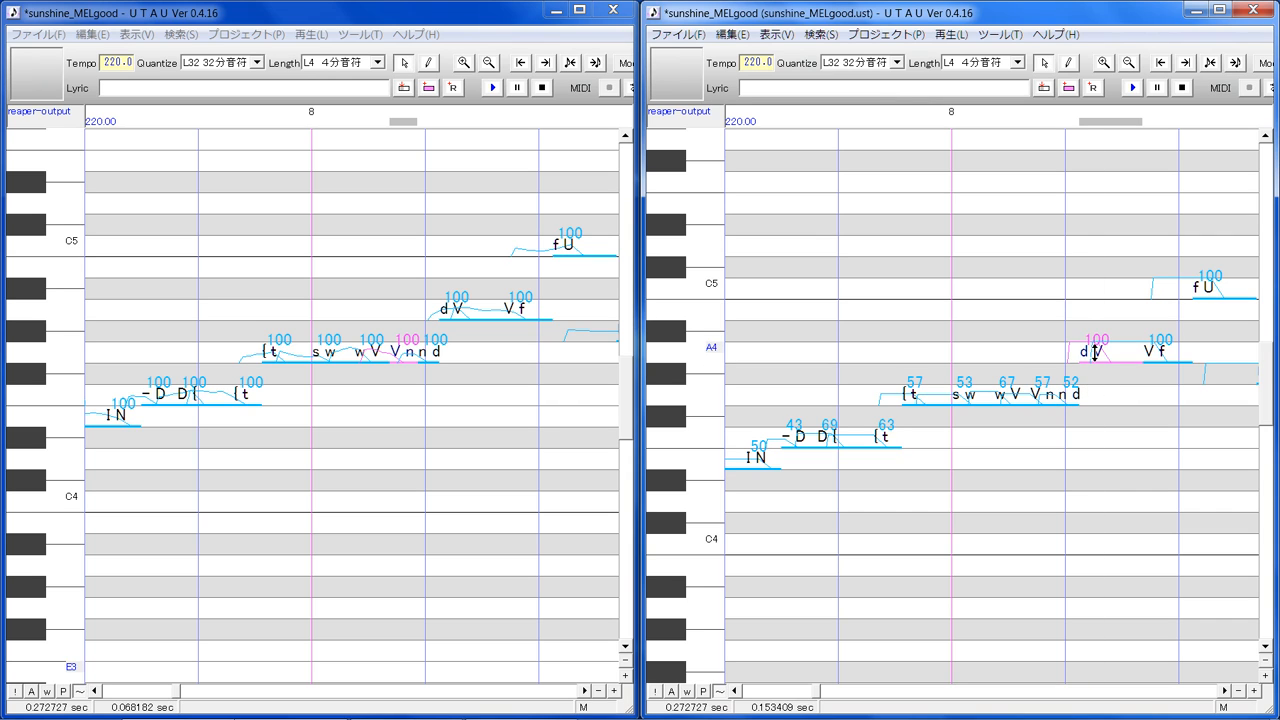
{"action": "left_click_drag", "start_coordinate": [1093, 355], "coordinate": [1097, 368]}
In measure 8 of sunshine_MELgood.ust, set the volume of the "V f" note to 61 and the "f U" note to 58
{"action": "left_click", "coordinate": [1163, 381]}
{"action": "left_click", "coordinate": [1176, 352]}
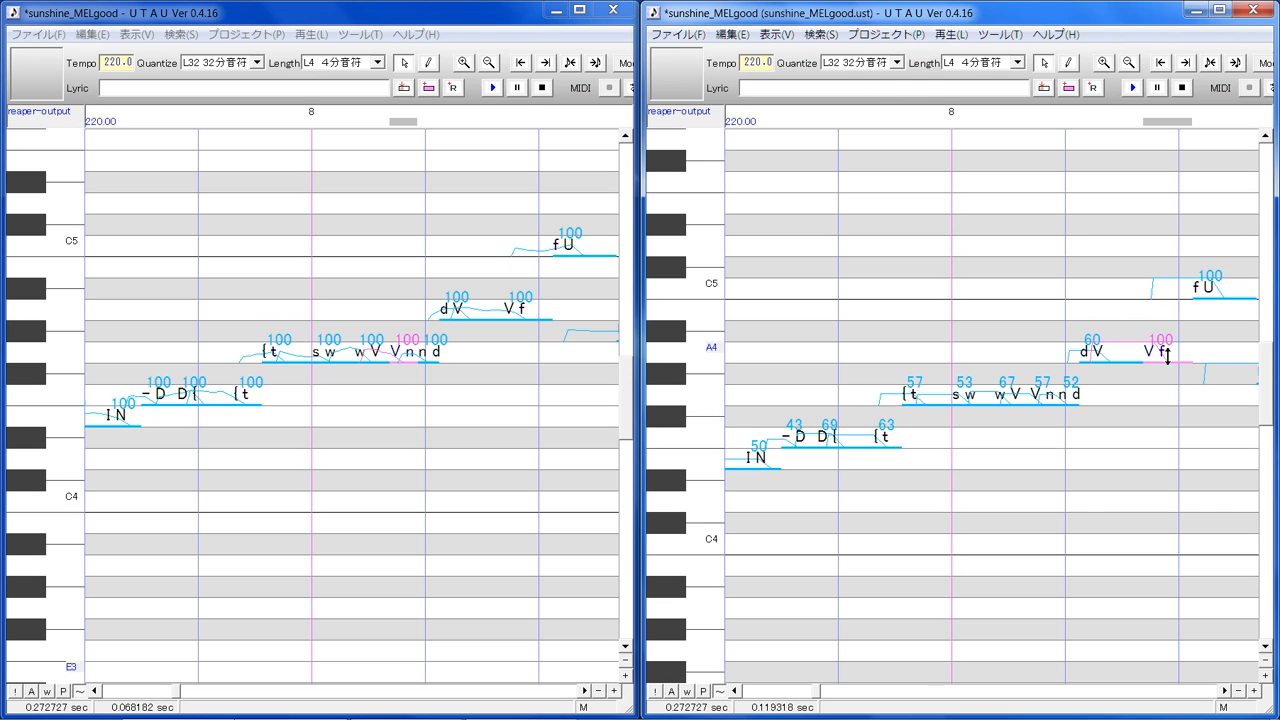
{"action": "mouse_move", "coordinate": [1167, 356]}
{"action": "left_mouse_down"}
{"action": "mouse_move", "coordinate": [1166, 398]}
{"action": "mouse_move", "coordinate": [1174, 371]}
{"action": "mouse_move", "coordinate": [1161, 348]}
{"action": "left_mouse_up"}
{"action": "left_click", "coordinate": [1224, 690]}
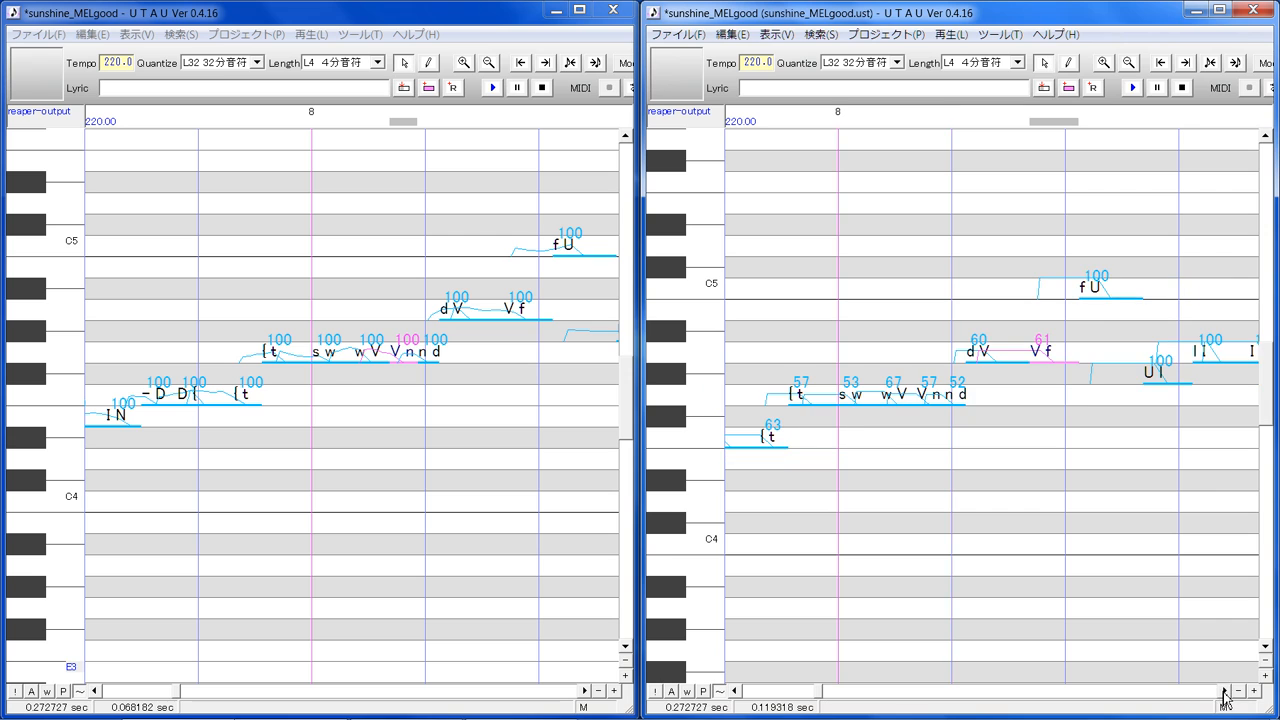
{"action": "left_click", "coordinate": [1110, 294]}
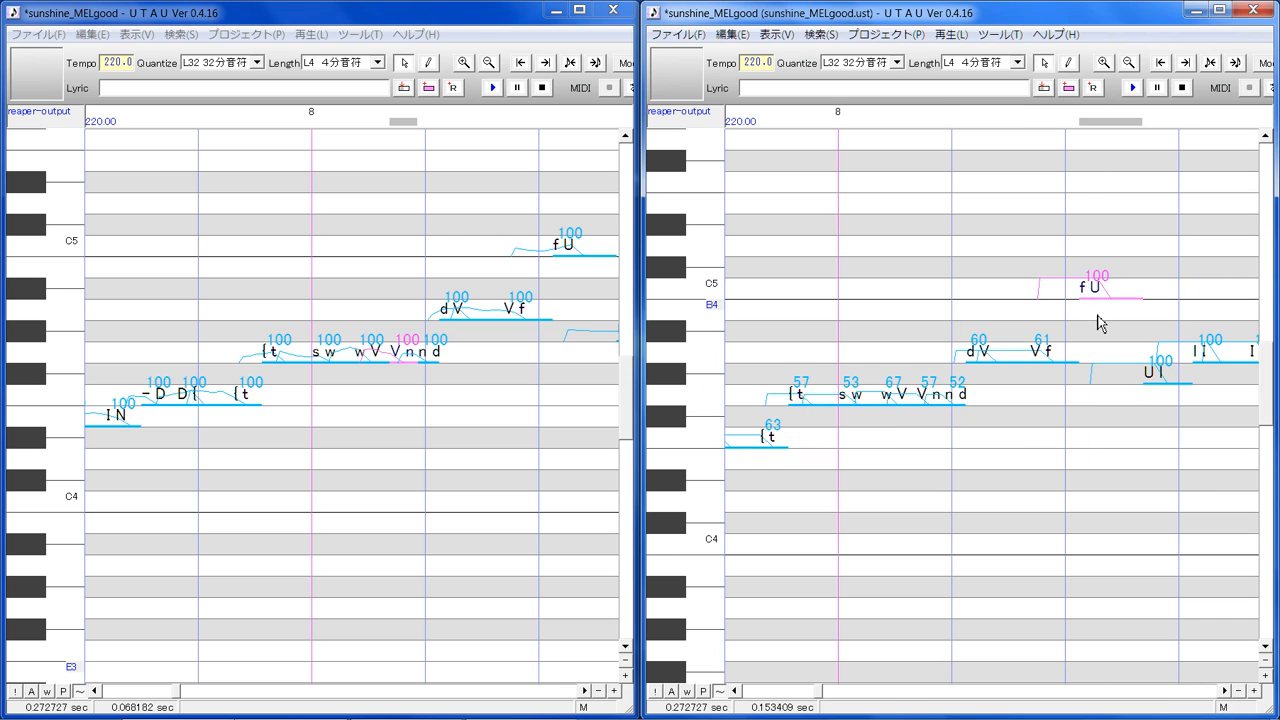
{"action": "left_click", "coordinate": [585, 690]}
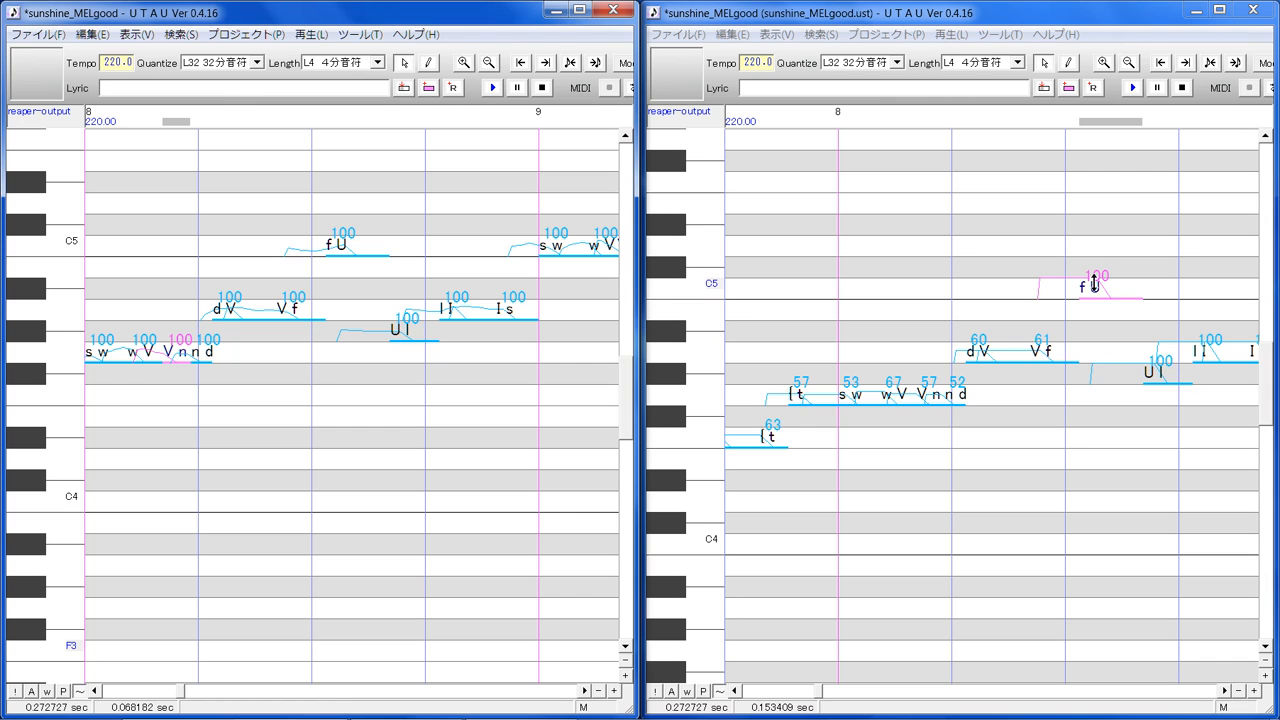
{"action": "mouse_move", "coordinate": [1094, 283]}
{"action": "left_mouse_down"}
{"action": "mouse_move", "coordinate": [1093, 312]}
{"action": "mouse_move", "coordinate": [1107, 304]}
{"action": "left_mouse_up"}
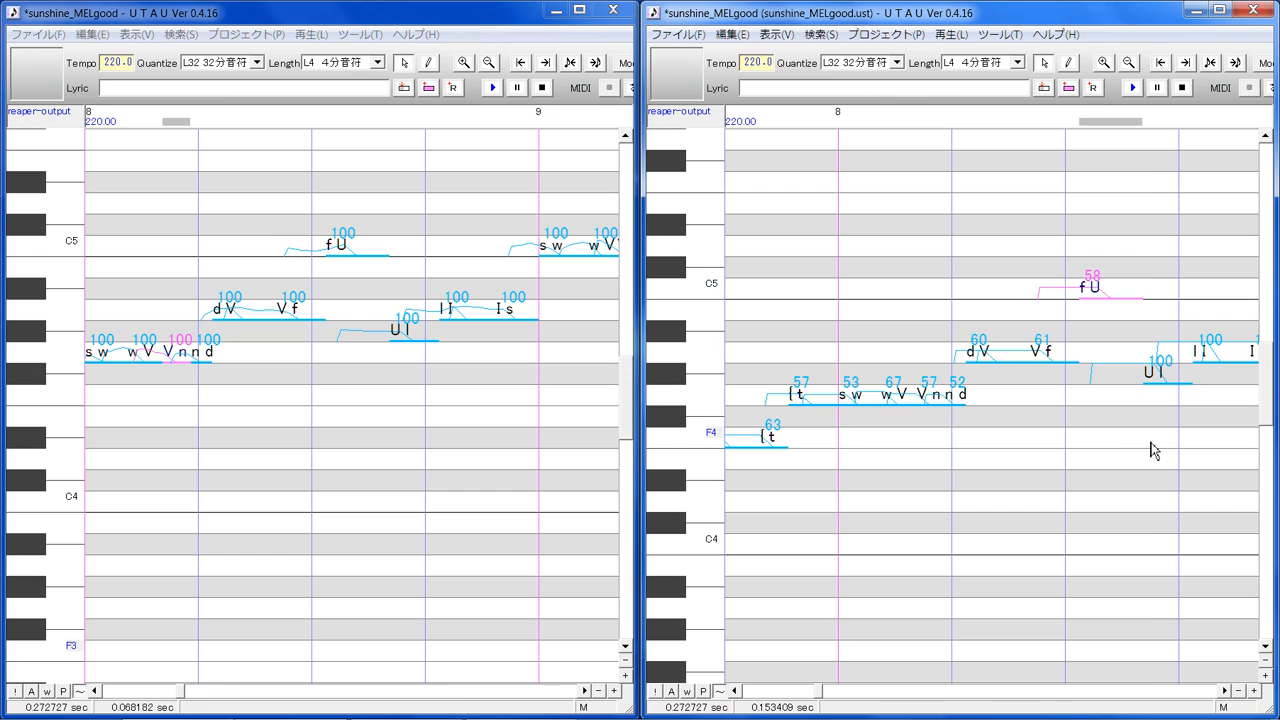
Reduce the volume of the "U l" note to 53 and the following "l I" note to 62 in sunshine_MELgood.ust
{"action": "left_click", "coordinate": [1159, 384]}
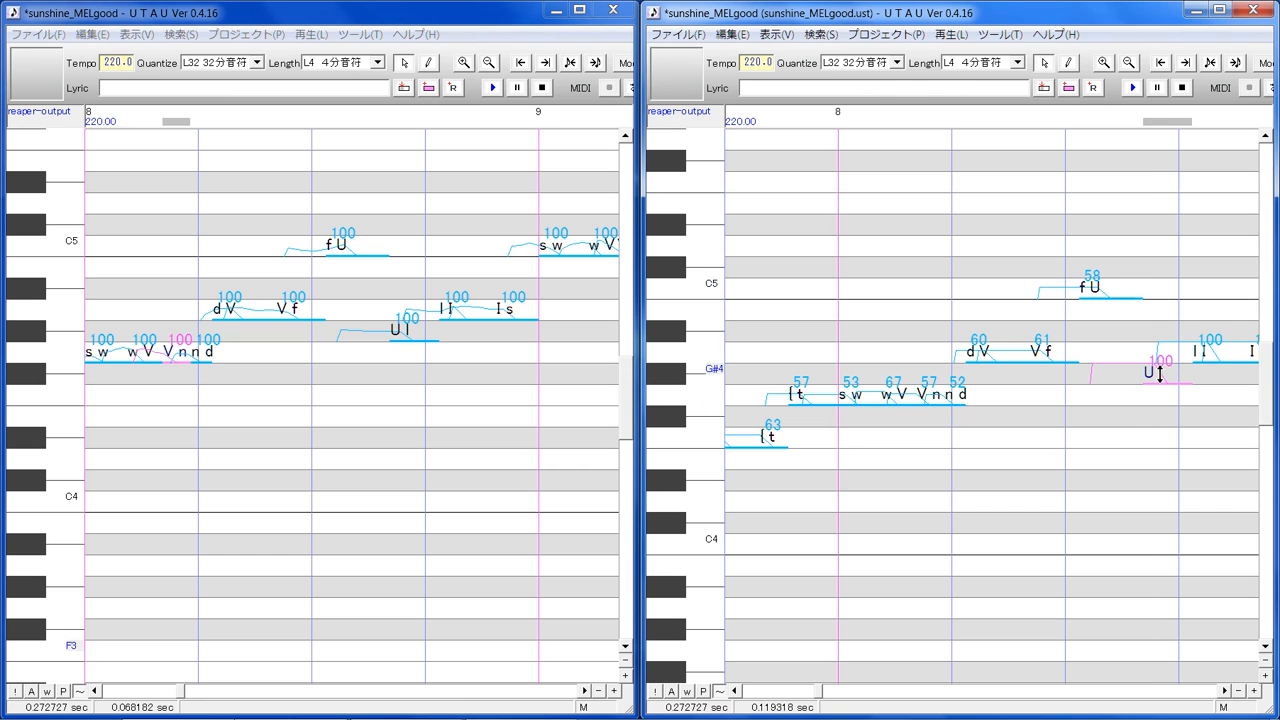
{"action": "mouse_move", "coordinate": [1160, 373]}
{"action": "left_mouse_down"}
{"action": "mouse_move", "coordinate": [1157, 409]}
{"action": "mouse_move", "coordinate": [1157, 374]}
{"action": "mouse_move", "coordinate": [1163, 383]}
{"action": "left_mouse_up"}
{"action": "left_click", "coordinate": [1205, 423]}
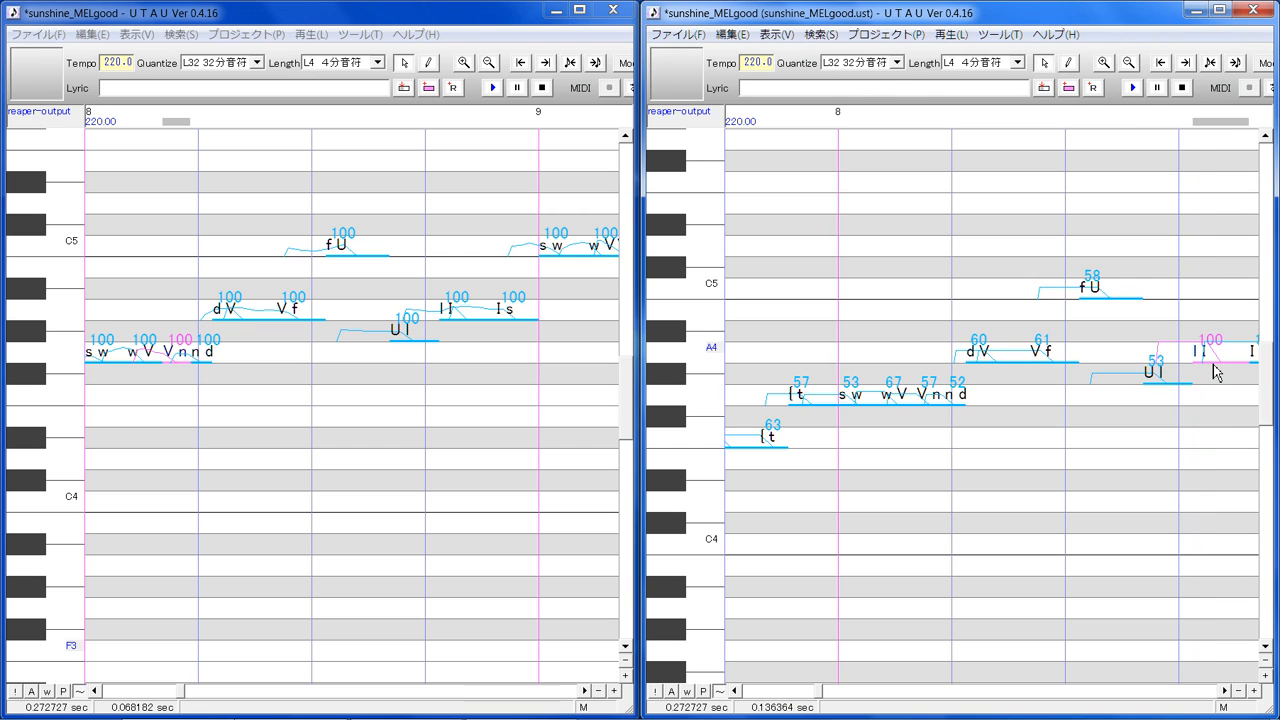
{"action": "mouse_move", "coordinate": [1214, 371]}
{"action": "left_mouse_down"}
{"action": "mouse_move", "coordinate": [1214, 351]}
{"action": "mouse_move", "coordinate": [1221, 371]}
{"action": "left_mouse_up"}
Set the volume of the "I s" note to 55 and the "s w" note at the start of measure 9 to 56 in sunshine_MELgood.ust
{"action": "left_click", "coordinate": [1222, 690]}
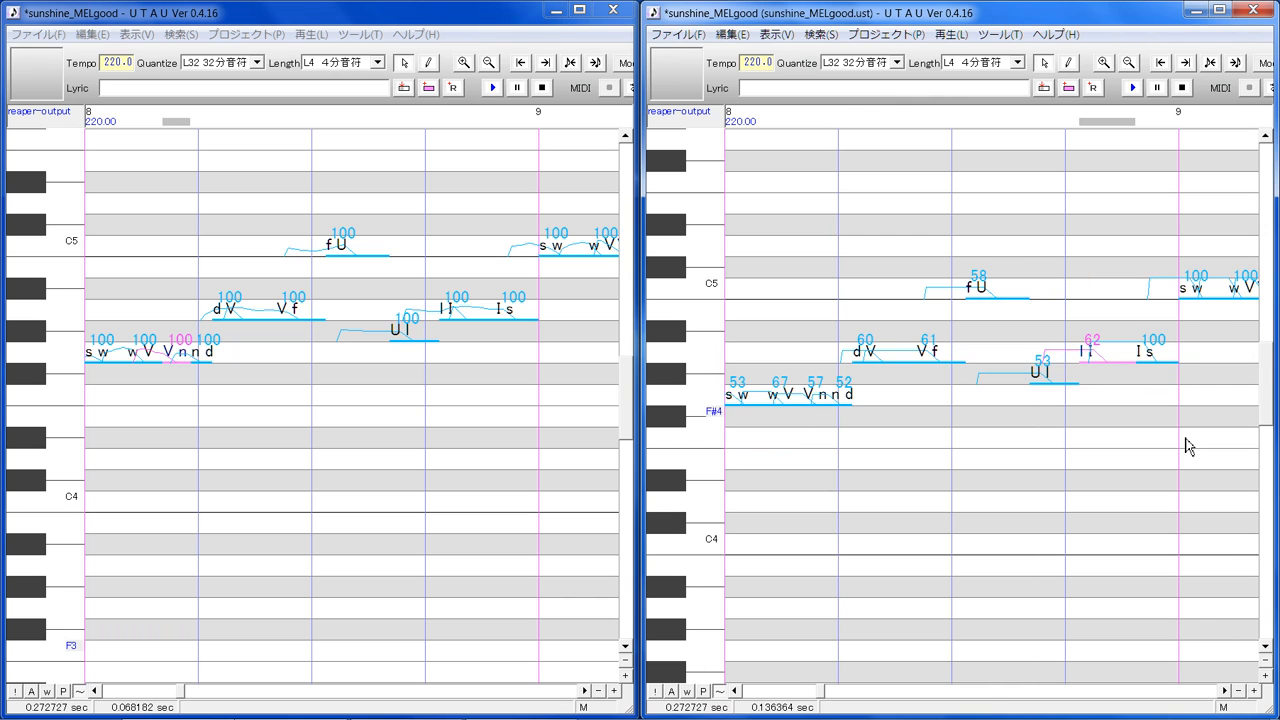
{"action": "left_click", "coordinate": [1141, 352]}
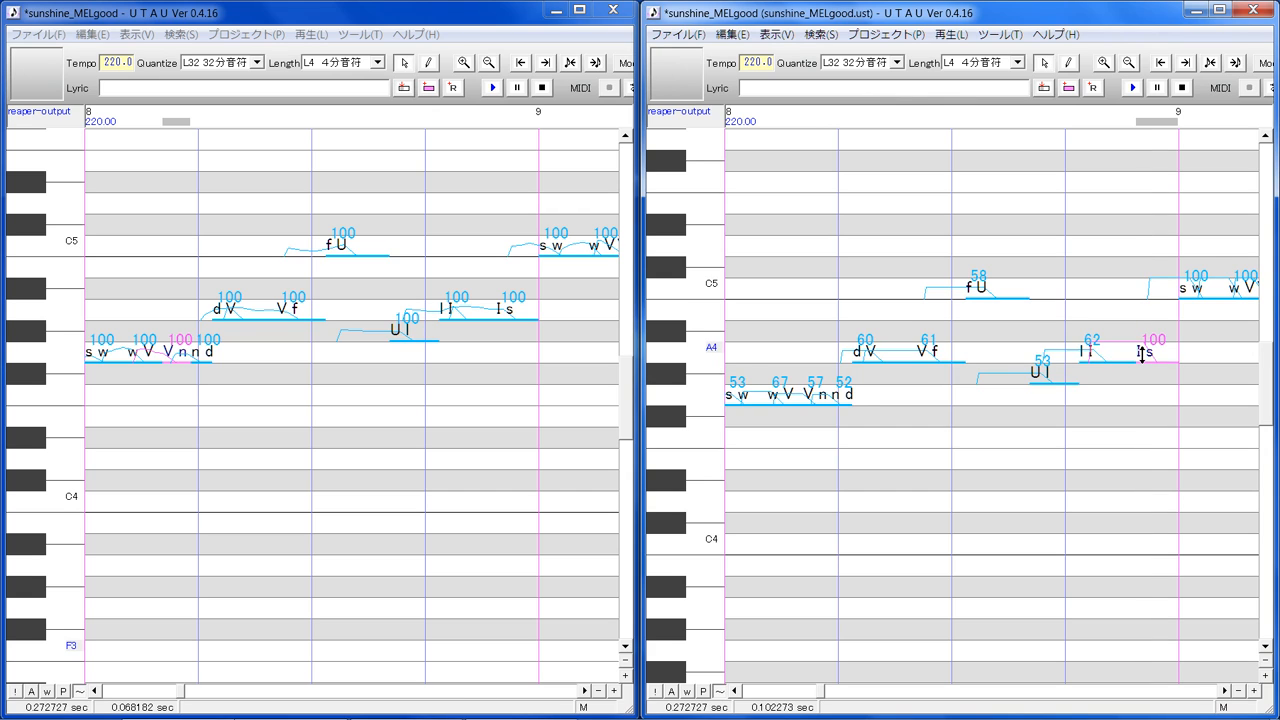
{"action": "left_click_drag", "start_coordinate": [1141, 352], "coordinate": [1160, 372]}
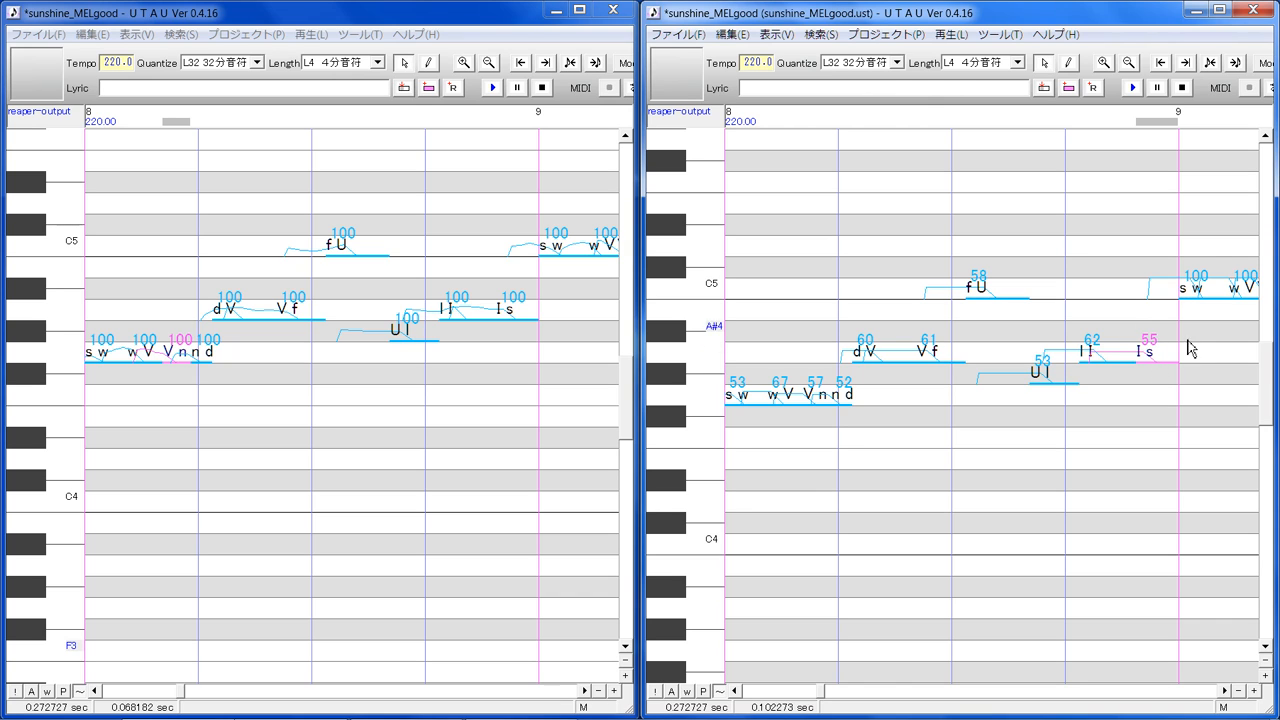
{"action": "left_click", "coordinate": [1190, 352]}
{"action": "mouse_move", "coordinate": [1201, 285]}
{"action": "left_mouse_down"}
{"action": "mouse_move", "coordinate": [1201, 318]}
{"action": "mouse_move", "coordinate": [1201, 295]}
{"action": "left_mouse_up"}
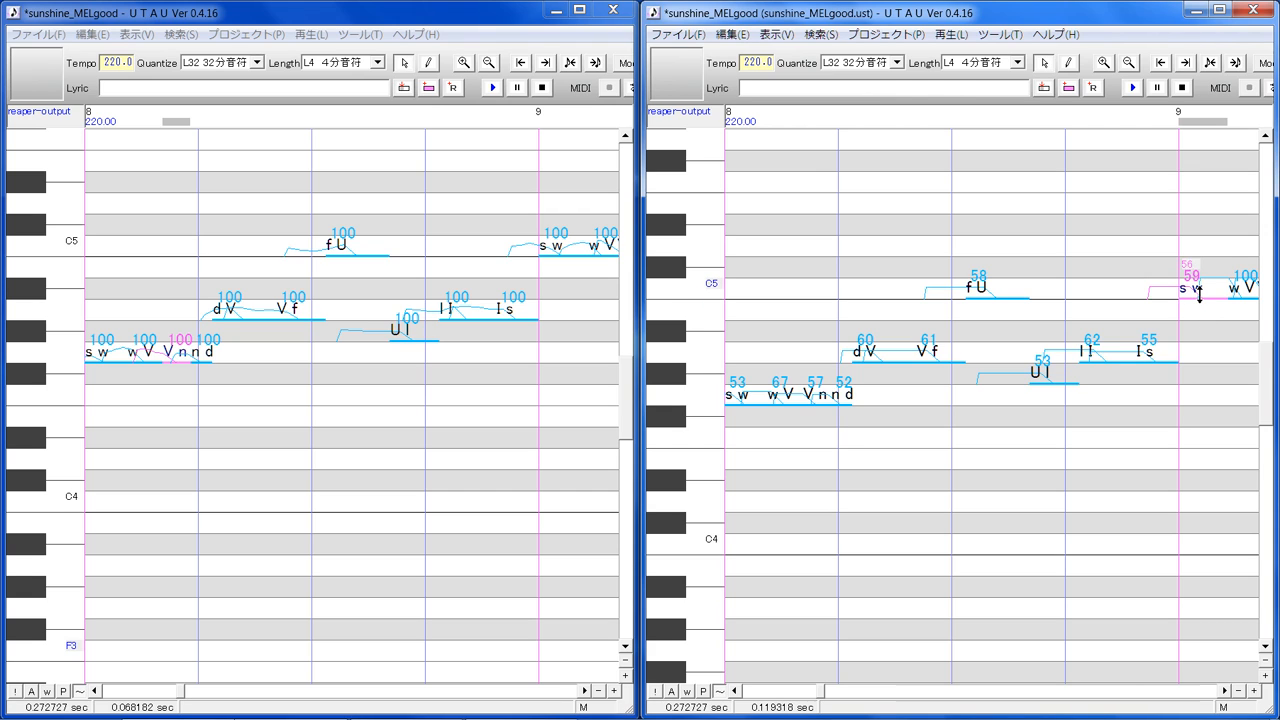
In measure 9 of sunshine_MELgood.ust, lower the volume of the "w V" note to 73 and the "V d" note to 79
{"action": "left_click", "coordinate": [1225, 691]}
{"action": "left_click", "coordinate": [1225, 691]}
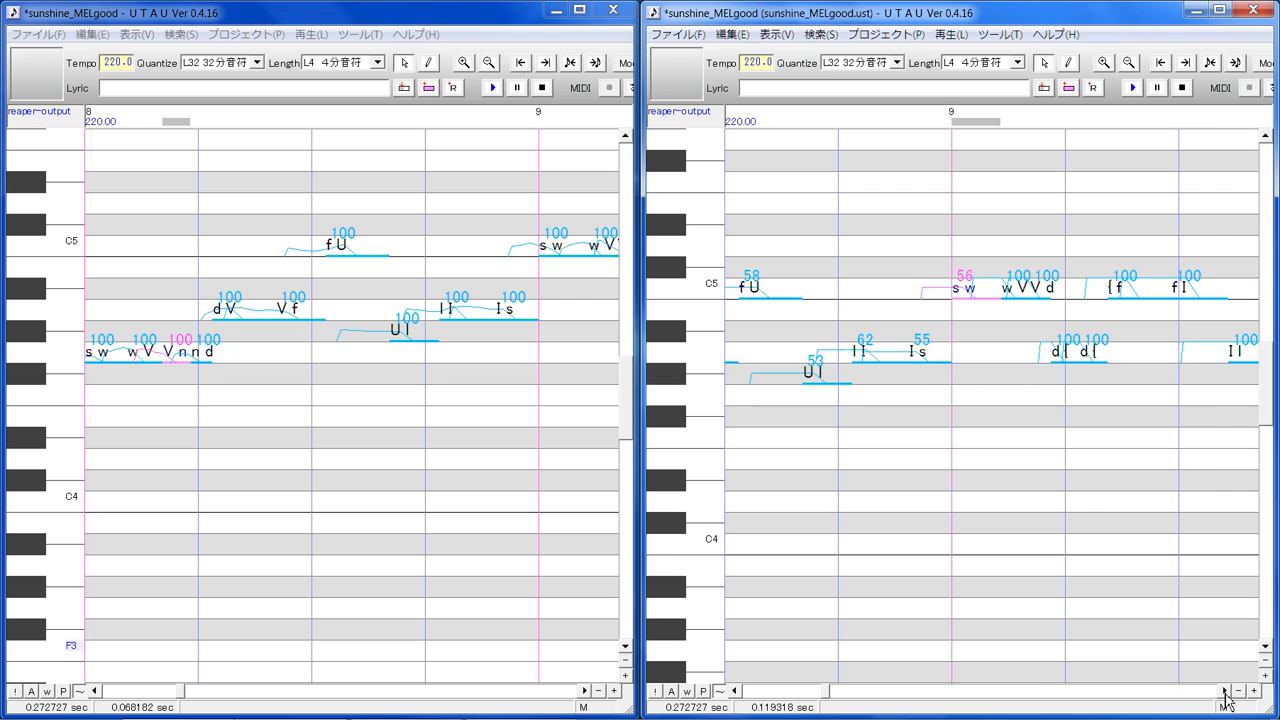
{"action": "left_click", "coordinate": [589, 691]}
{"action": "left_click", "coordinate": [587, 691]}
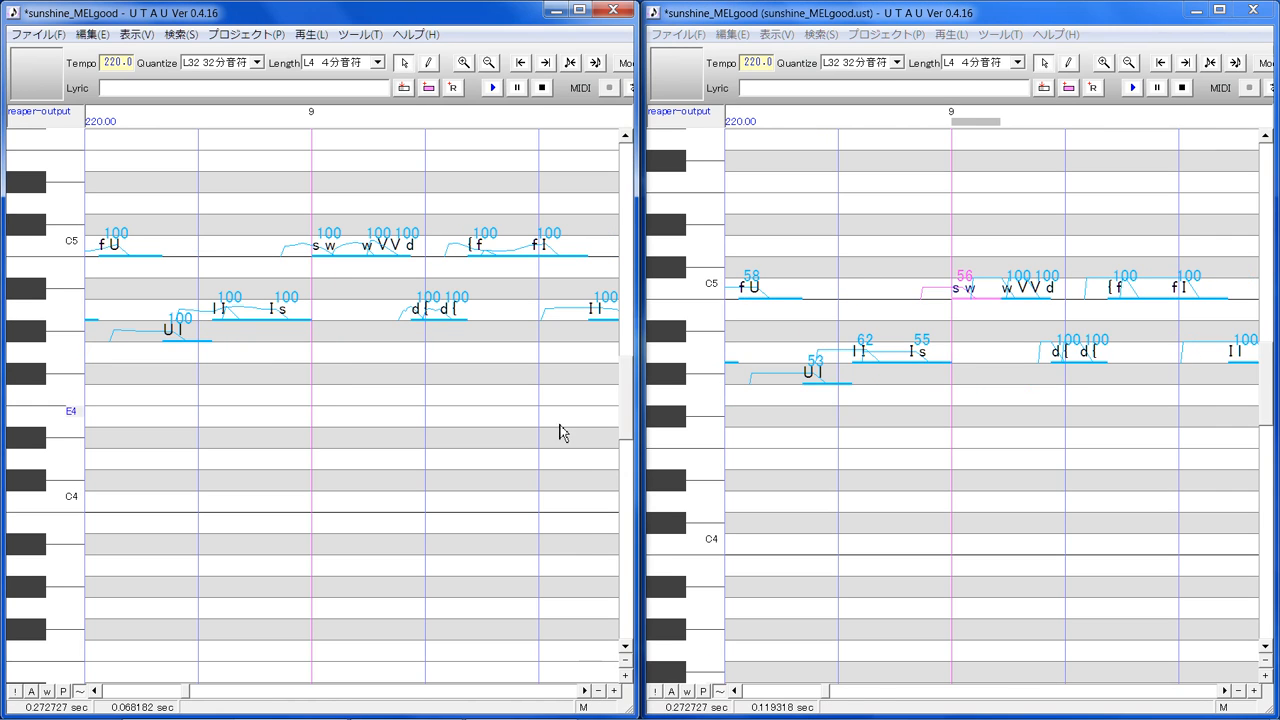
{"action": "left_click", "coordinate": [347, 344]}
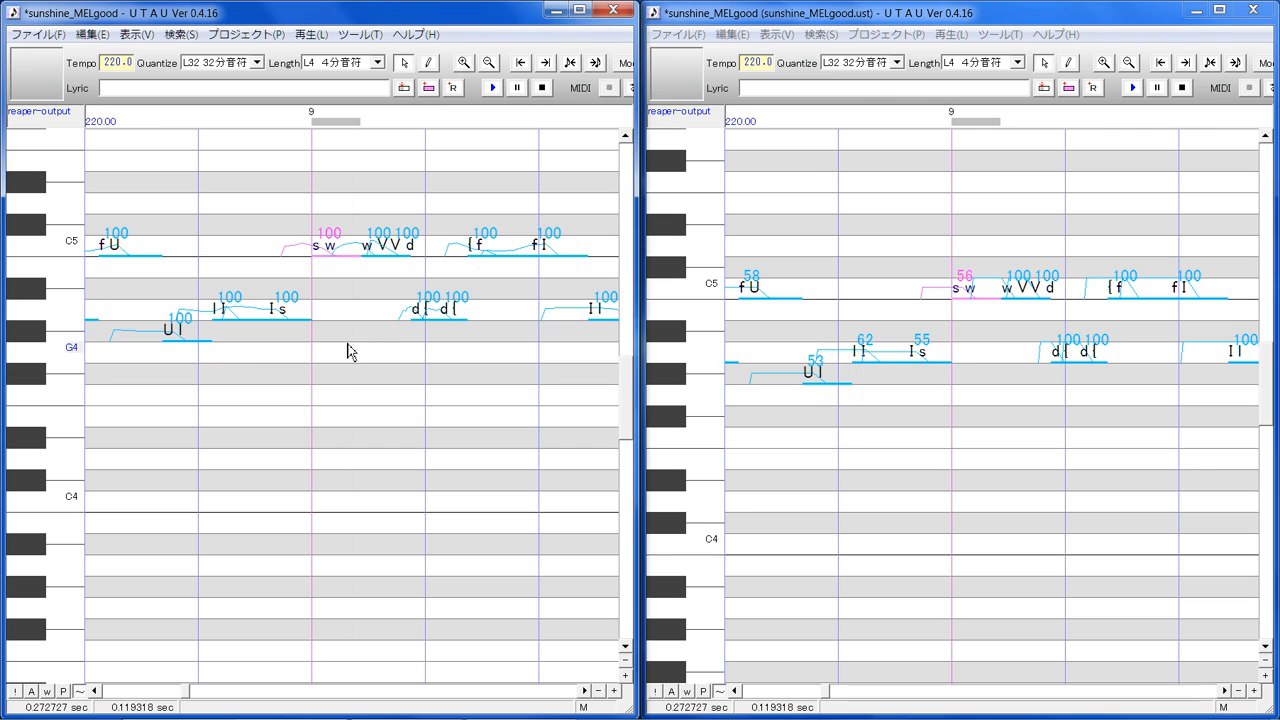
{"action": "left_click", "coordinate": [1008, 302]}
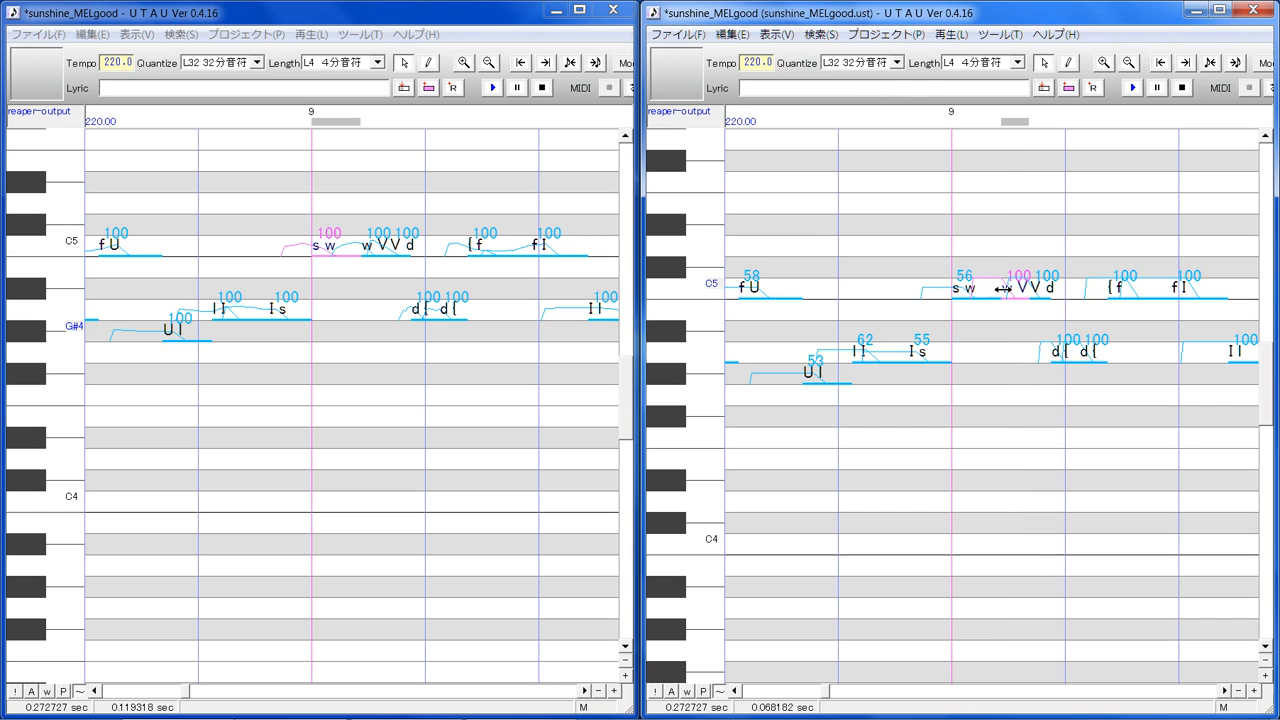
{"action": "mouse_move", "coordinate": [1010, 280]}
{"action": "left_mouse_down"}
{"action": "mouse_move", "coordinate": [1012, 307]}
{"action": "mouse_move", "coordinate": [1011, 293]}
{"action": "left_mouse_up"}
{"action": "left_click", "coordinate": [400, 248]}
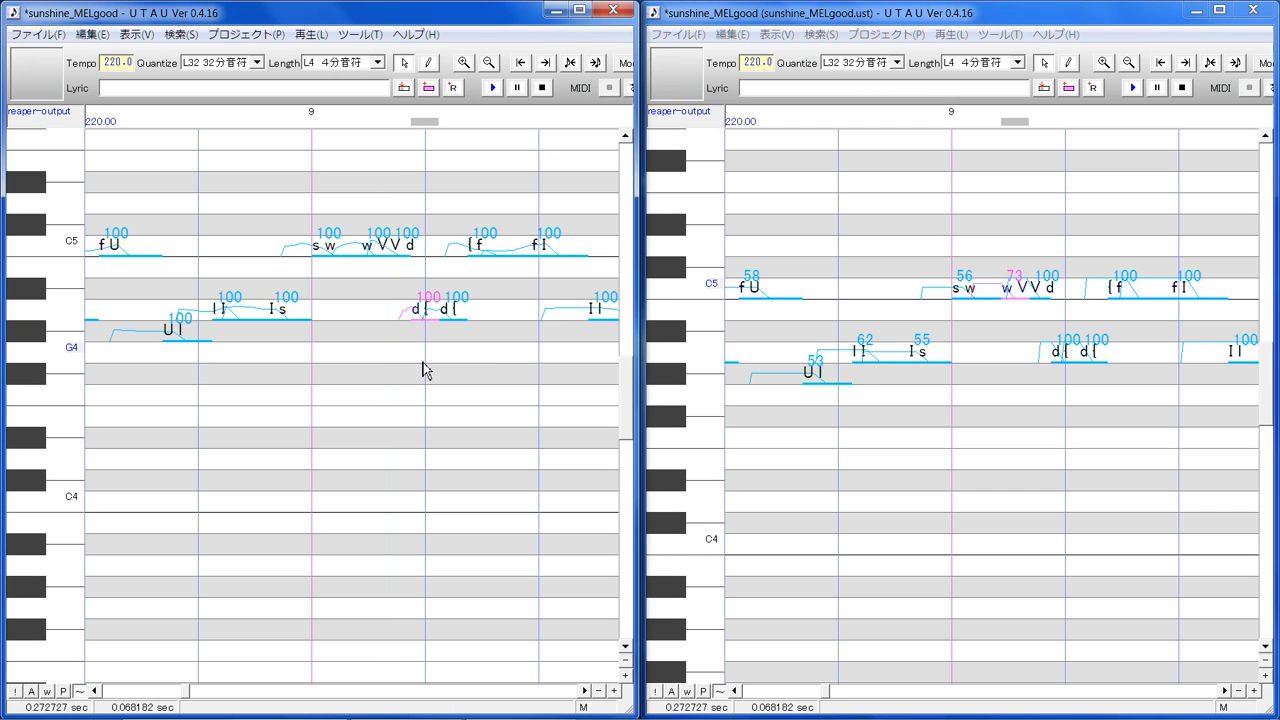
{"action": "left_click", "coordinate": [1038, 324]}
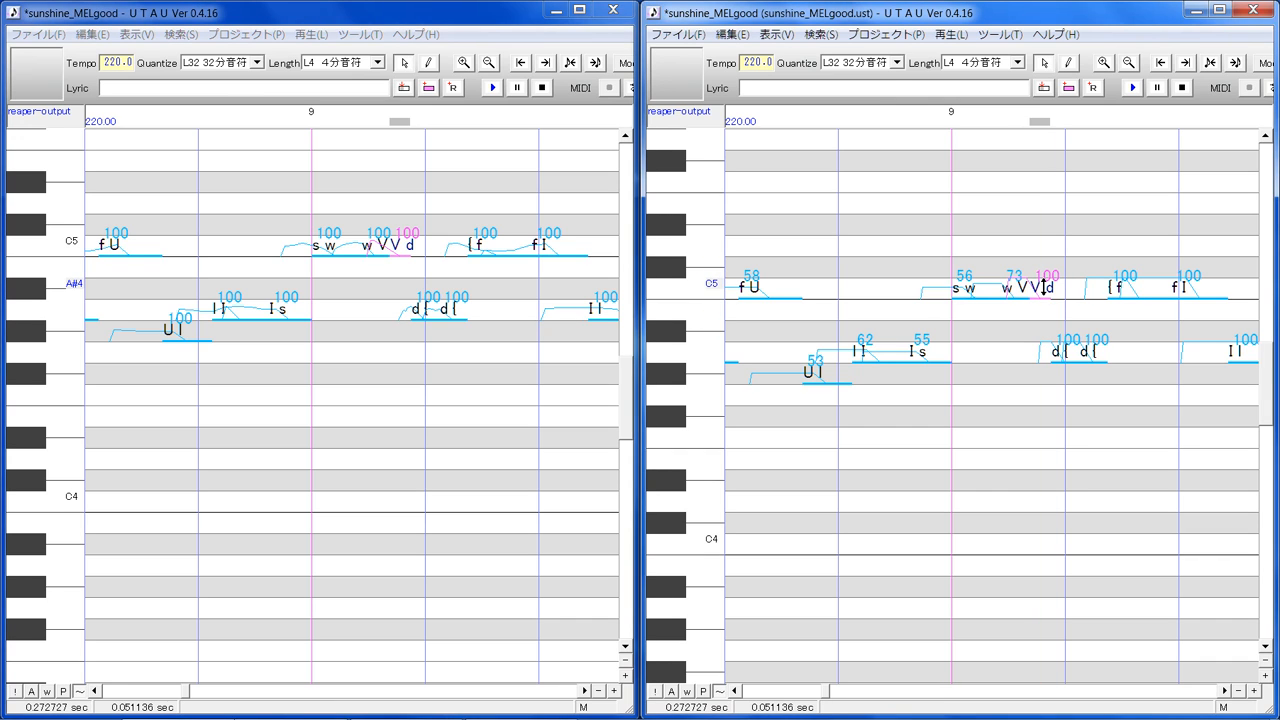
{"action": "mouse_move", "coordinate": [1043, 287]}
{"action": "left_mouse_down"}
{"action": "mouse_move", "coordinate": [1045, 311]}
{"action": "mouse_move", "coordinate": [1046, 289]}
{"action": "left_mouse_up"}
Set the volumes of the two consecutive "d {" notes in measure 9 of sunshine_MELgood.ust to 66 and 56
{"action": "left_click", "coordinate": [1066, 398]}
{"action": "left_click_drag", "start_coordinate": [1062, 352], "coordinate": [1092, 348]}
{"action": "left_click", "coordinate": [1092, 382]}
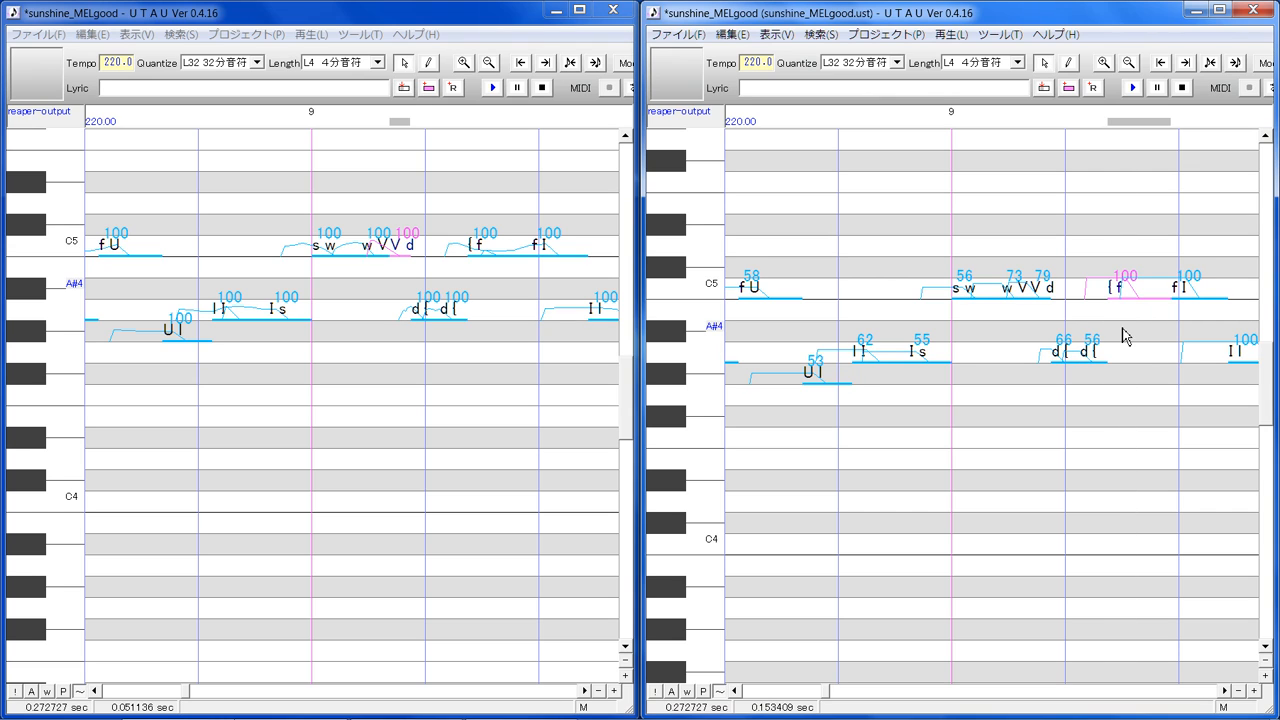
Reduce the volume of the "{ f" note to 65 and the "f I" note to 60 in measure 9 of sunshine_MELgood.ust
{"action": "left_click", "coordinate": [1121, 290]}
{"action": "left_click_drag", "start_coordinate": [1121, 290], "coordinate": [1121, 320]}
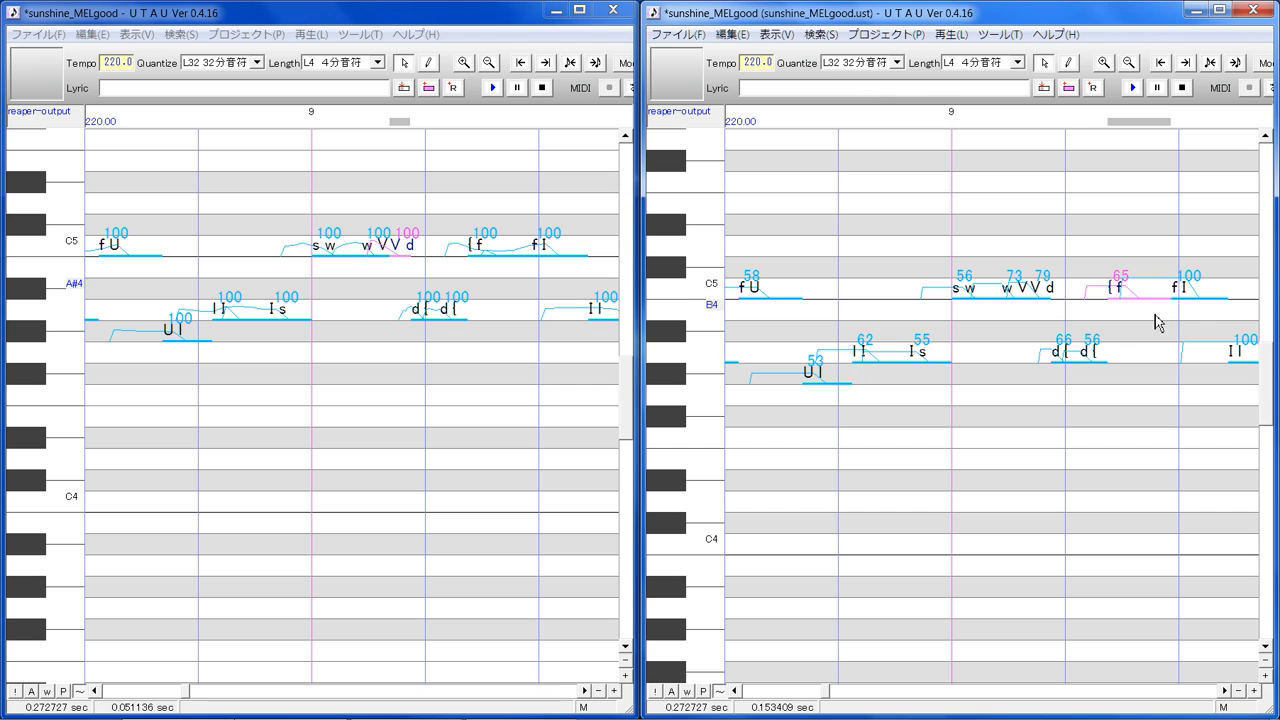
{"action": "left_click", "coordinate": [1188, 290]}
{"action": "mouse_move", "coordinate": [1188, 290]}
{"action": "left_mouse_down"}
{"action": "mouse_move", "coordinate": [1186, 315]}
{"action": "mouse_move", "coordinate": [1186, 293]}
{"action": "left_mouse_up"}
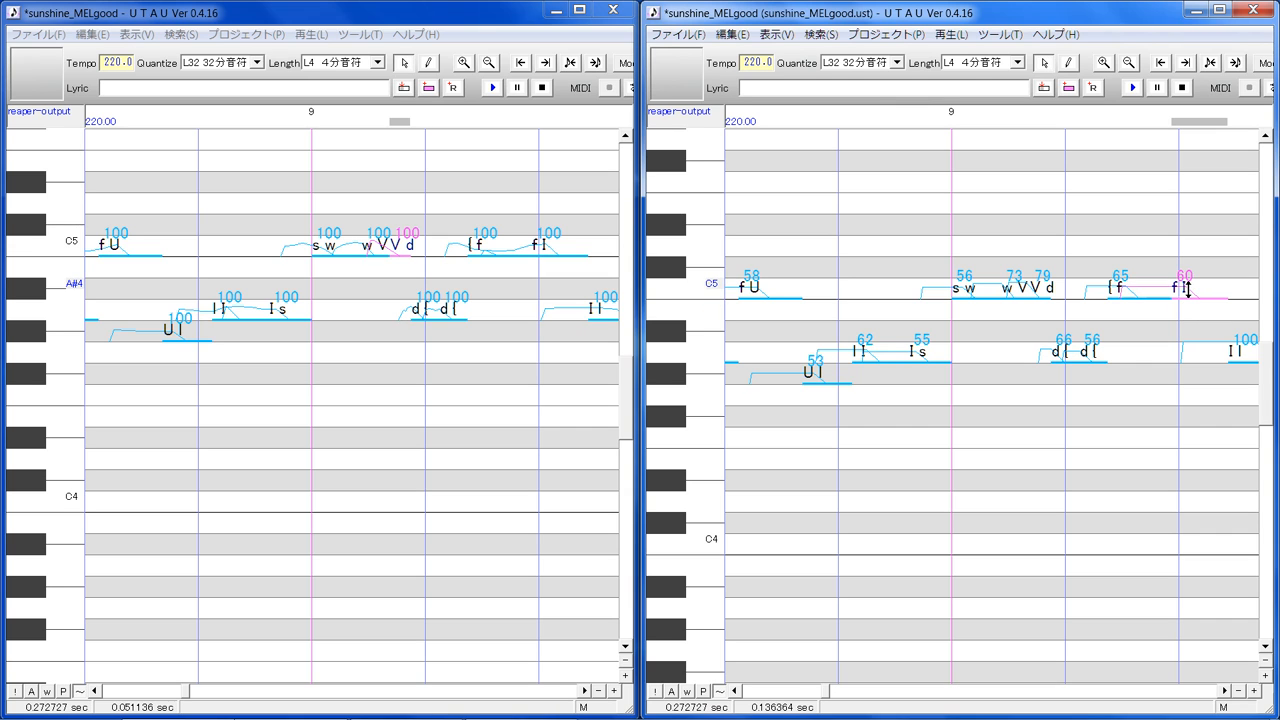
In the second half of measure 9 of sunshine_MELgood.ust, set the volume of the "I l" note to 64 and the "- w" note to 66
{"action": "left_click", "coordinate": [586, 691]}
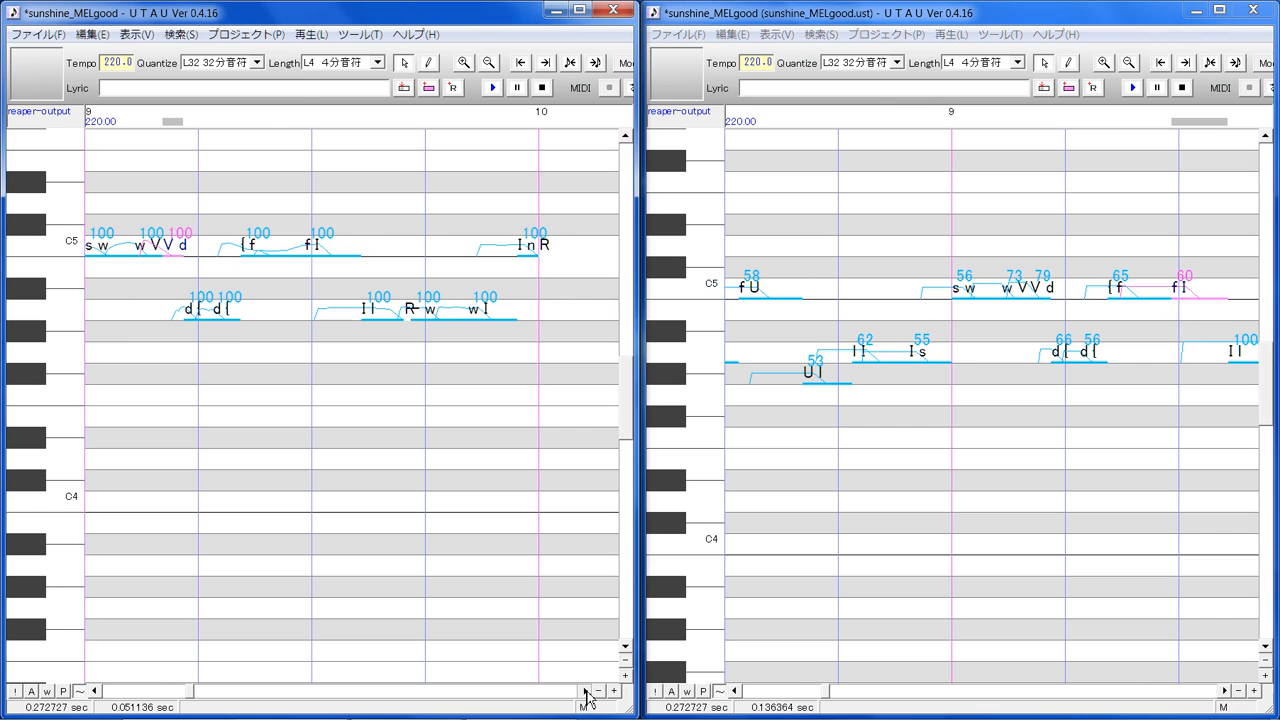
{"action": "left_click", "coordinate": [1225, 690]}
{"action": "left_click", "coordinate": [1015, 434]}
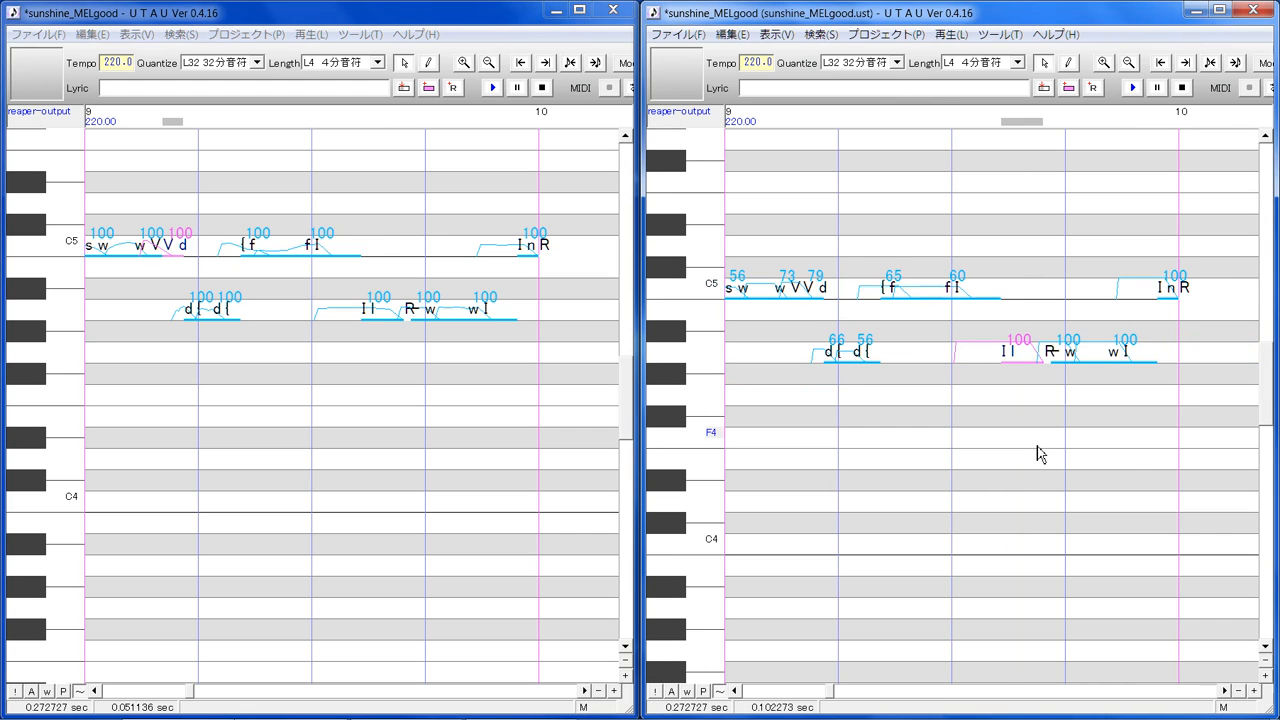
{"action": "mouse_move", "coordinate": [1021, 352]}
{"action": "left_mouse_down"}
{"action": "mouse_move", "coordinate": [1026, 382]}
{"action": "mouse_move", "coordinate": [1026, 357]}
{"action": "left_mouse_up"}
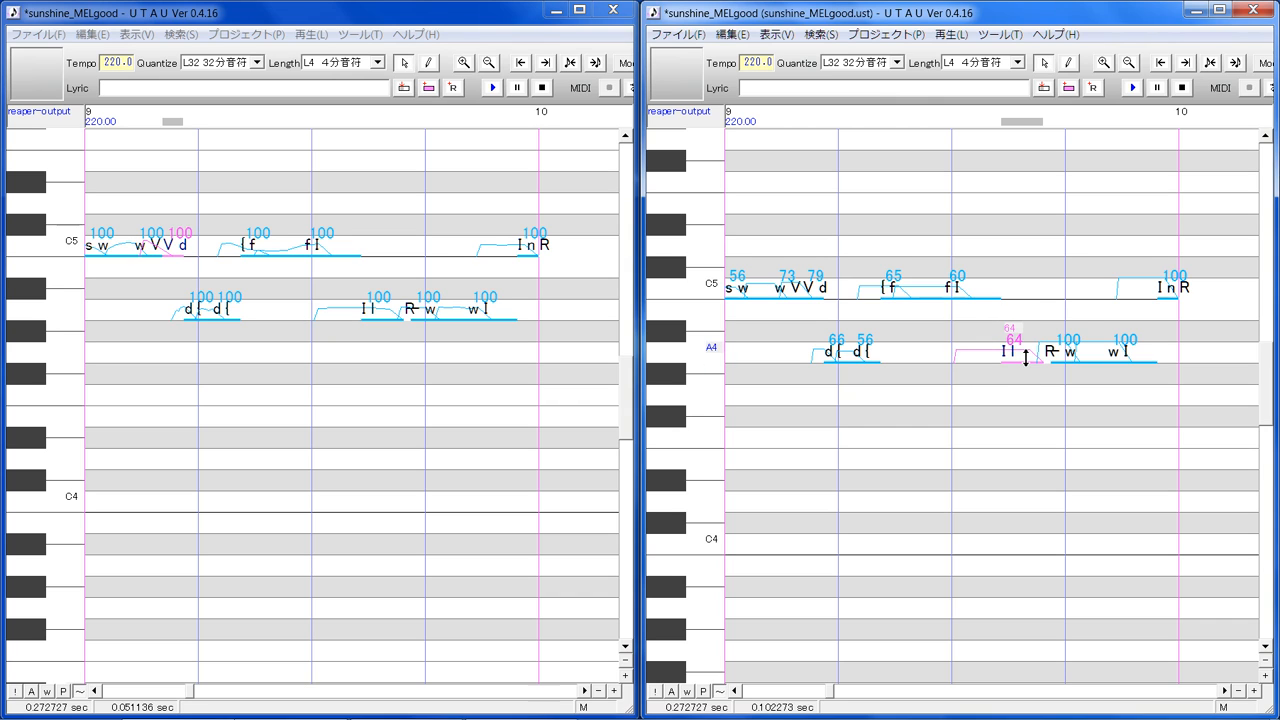
{"action": "left_click", "coordinate": [1068, 350]}
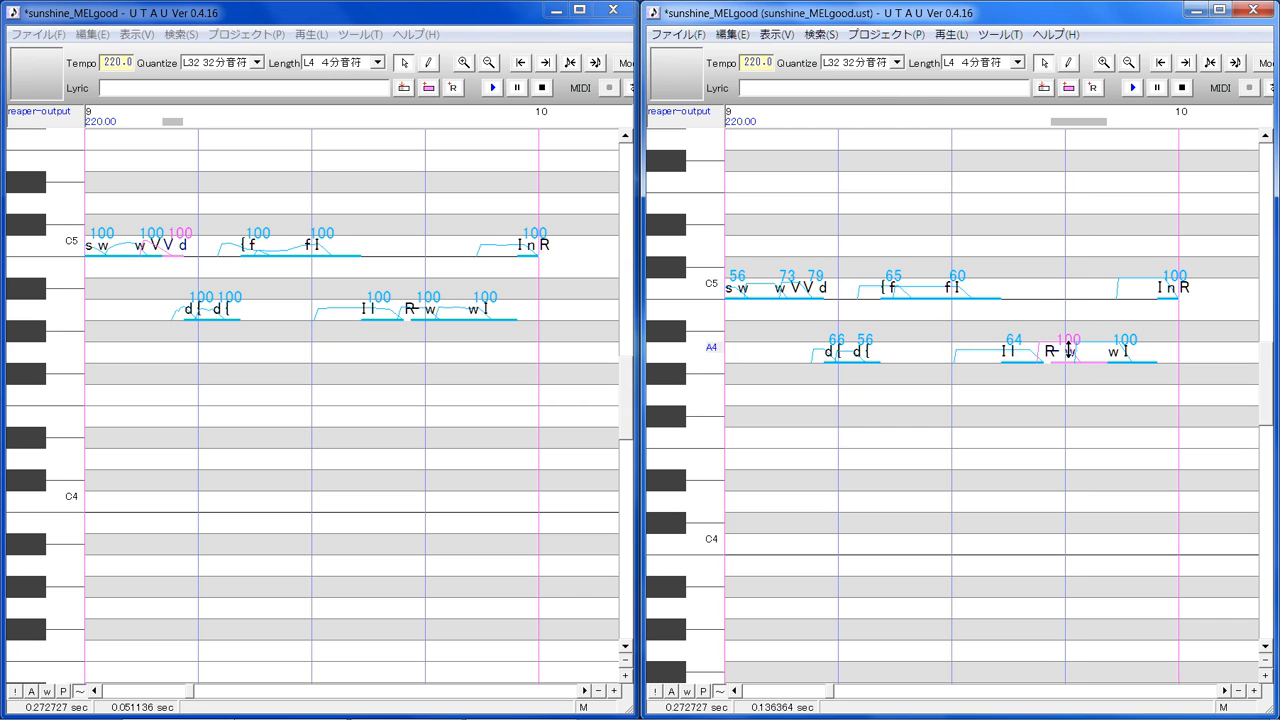
{"action": "left_click_drag", "start_coordinate": [1070, 350], "coordinate": [1128, 358]}
Lower the volume of the "w I" note to 64 and the "I n" note to 58 at the end of measure 9
{"action": "left_click", "coordinate": [1119, 352]}
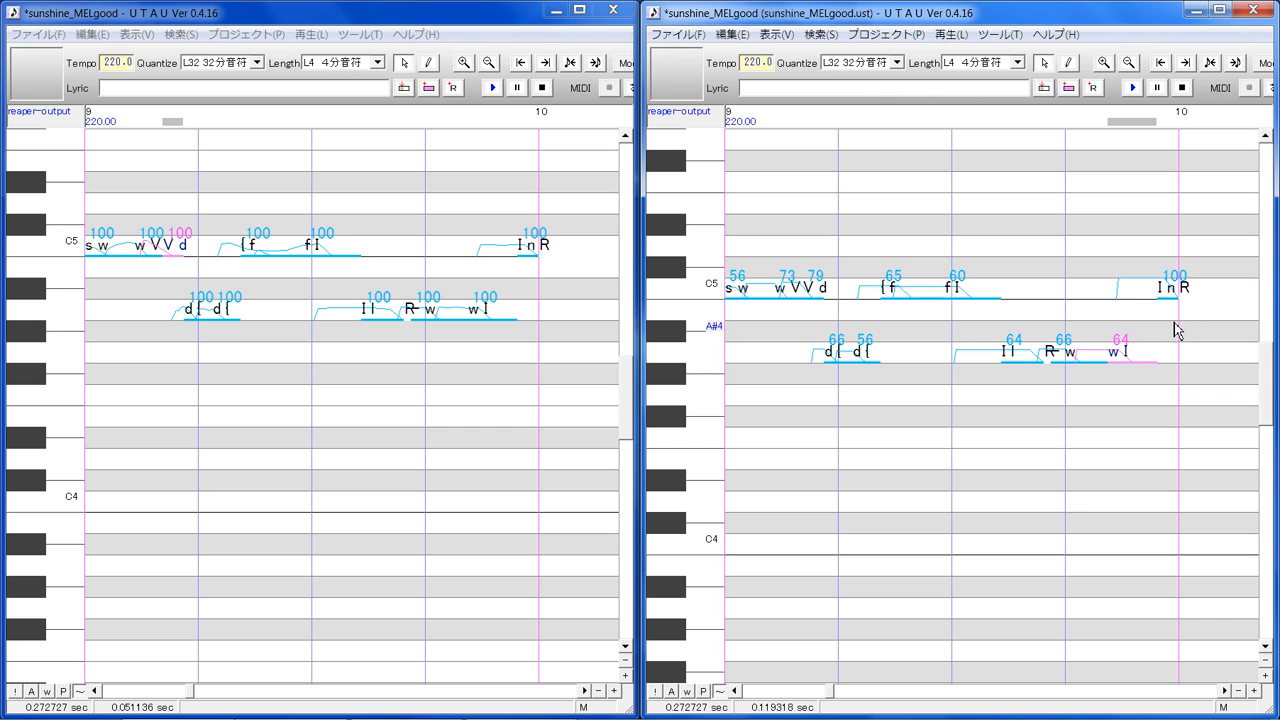
{"action": "left_click", "coordinate": [1166, 292]}
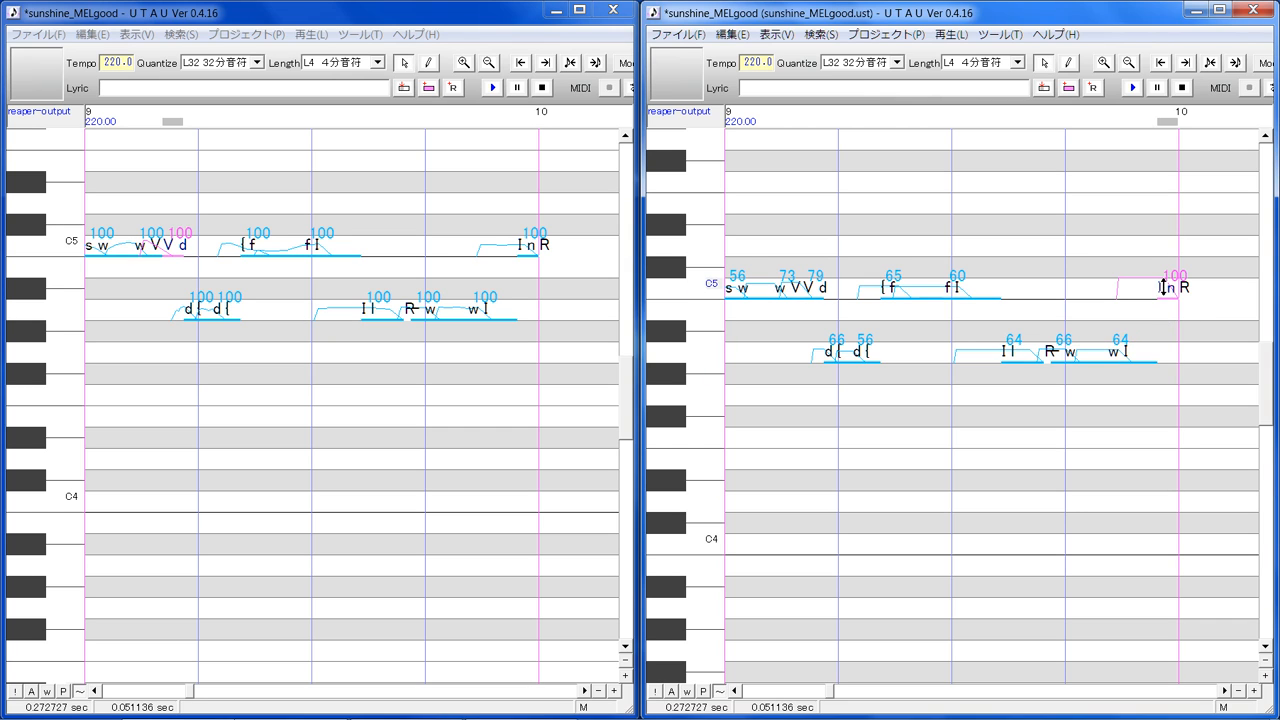
{"action": "left_click_drag", "start_coordinate": [1168, 280], "coordinate": [1170, 295]}
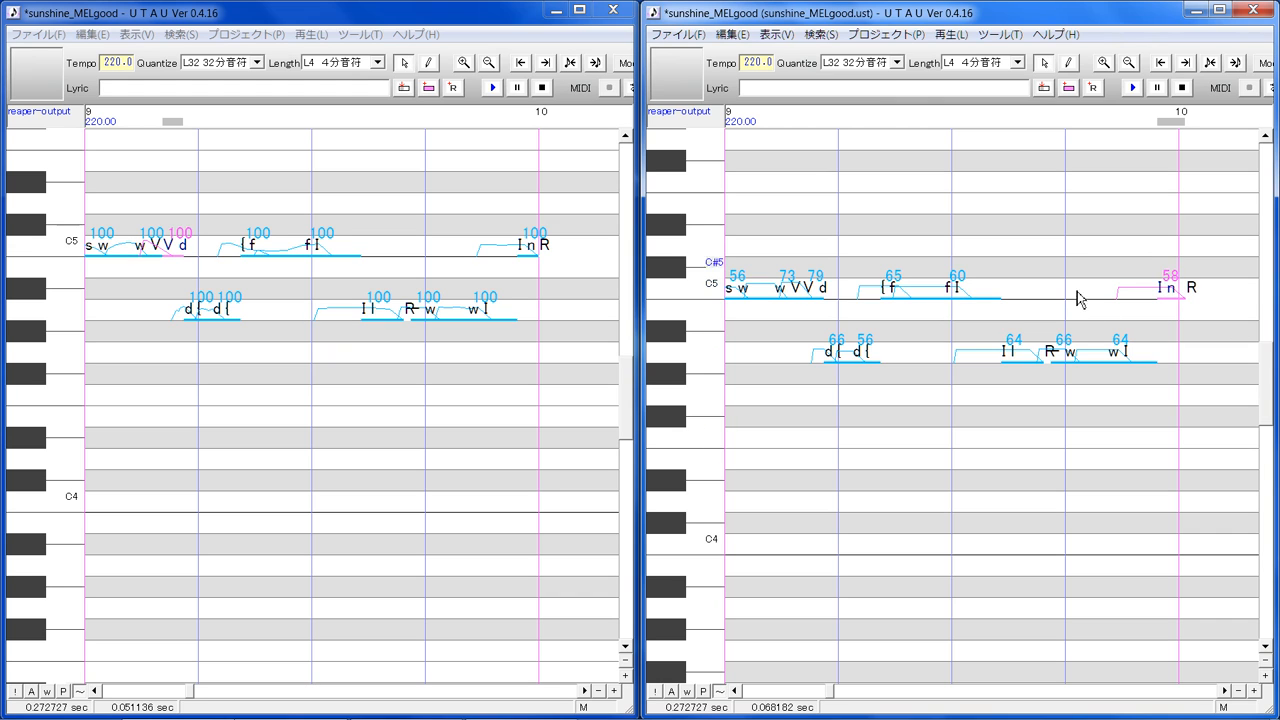
Set the quantize value of sunshine_MELgood.ust to L128 (15 Ticks)
{"action": "left_click", "coordinate": [897, 63]}
{"action": "scroll", "coordinate": [890, 128], "scroll_direction": "up", "scroll_amount": 2}
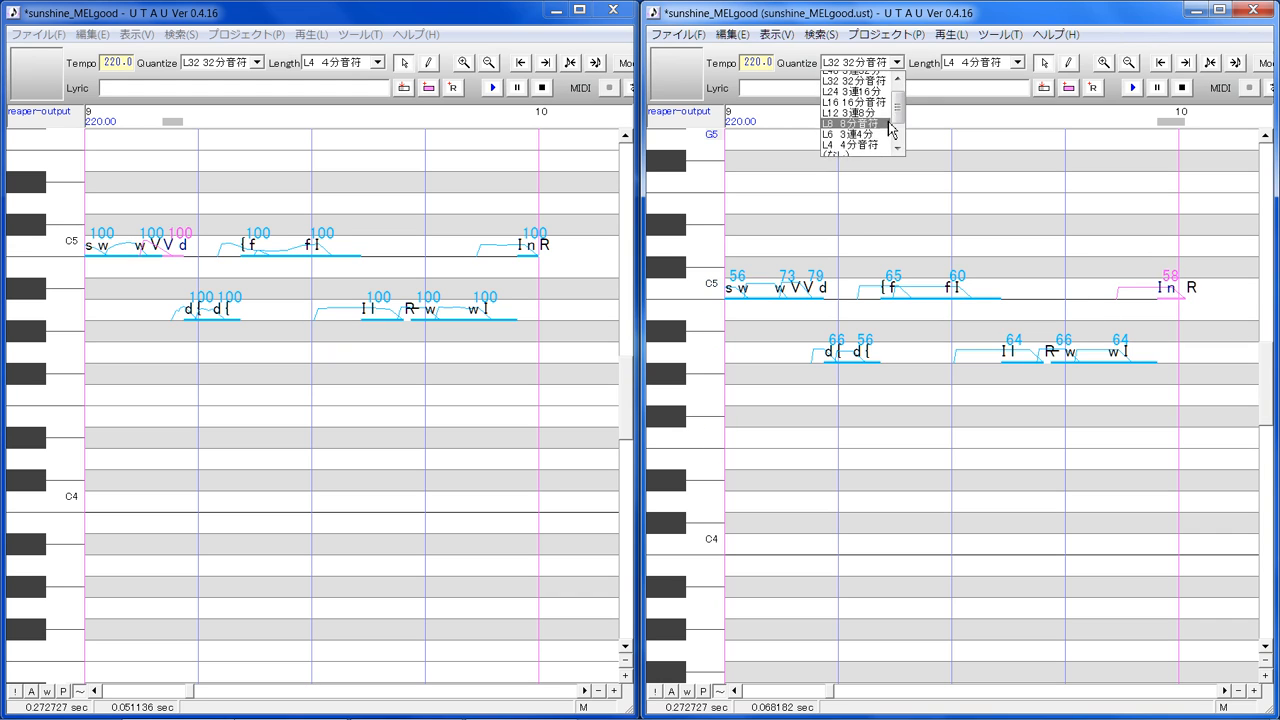
{"action": "left_click", "coordinate": [888, 77]}
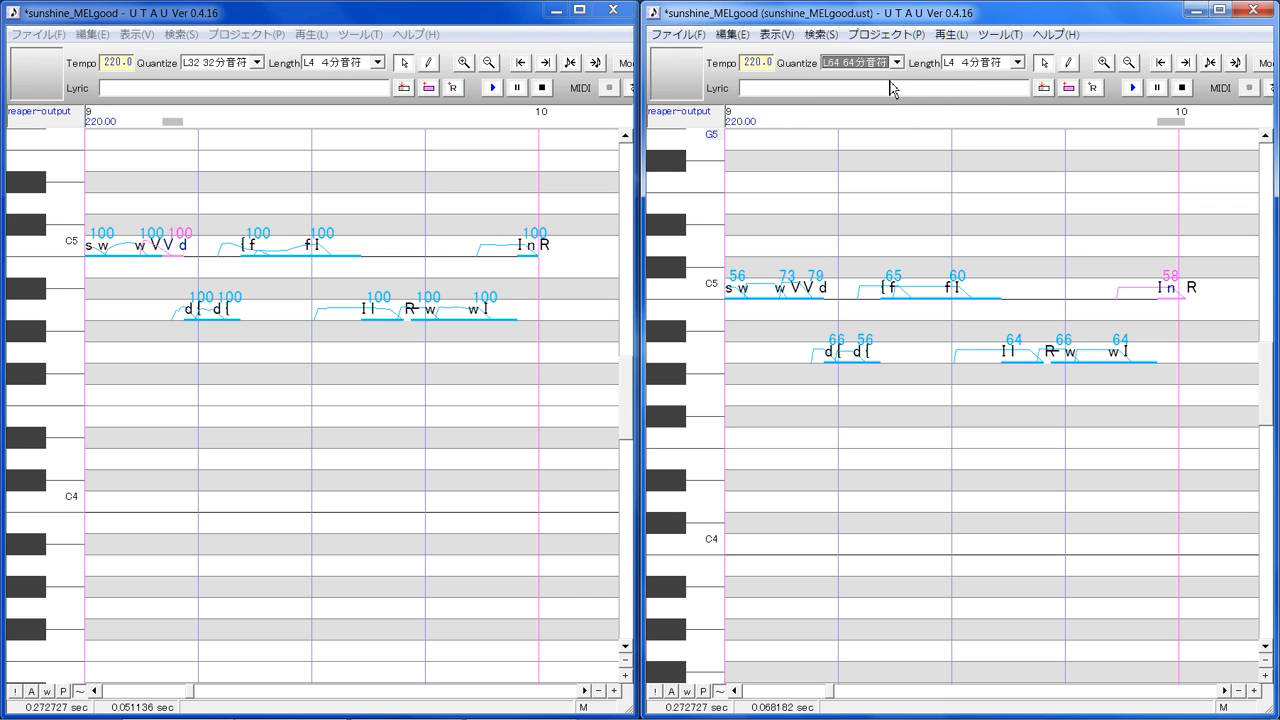
{"action": "left_click", "coordinate": [897, 63]}
{"action": "scroll", "coordinate": [896, 150], "scroll_direction": "down", "scroll_amount": 2}
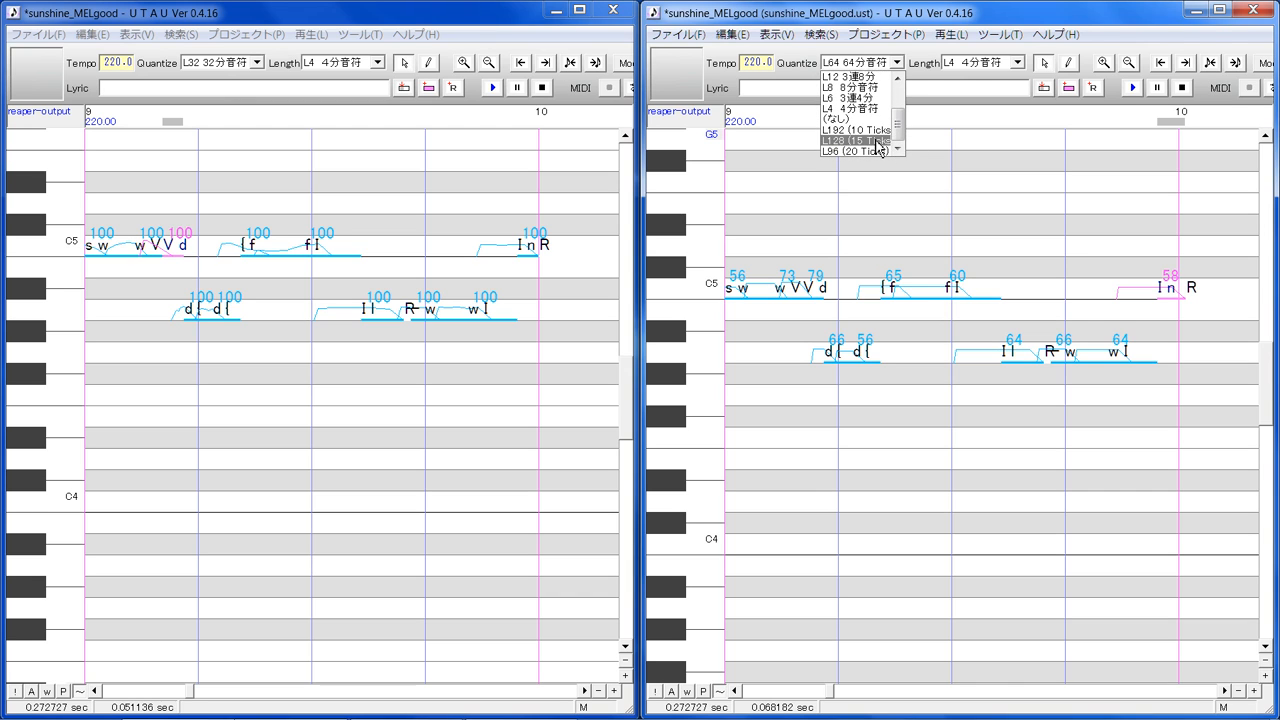
{"action": "left_click", "coordinate": [878, 142]}
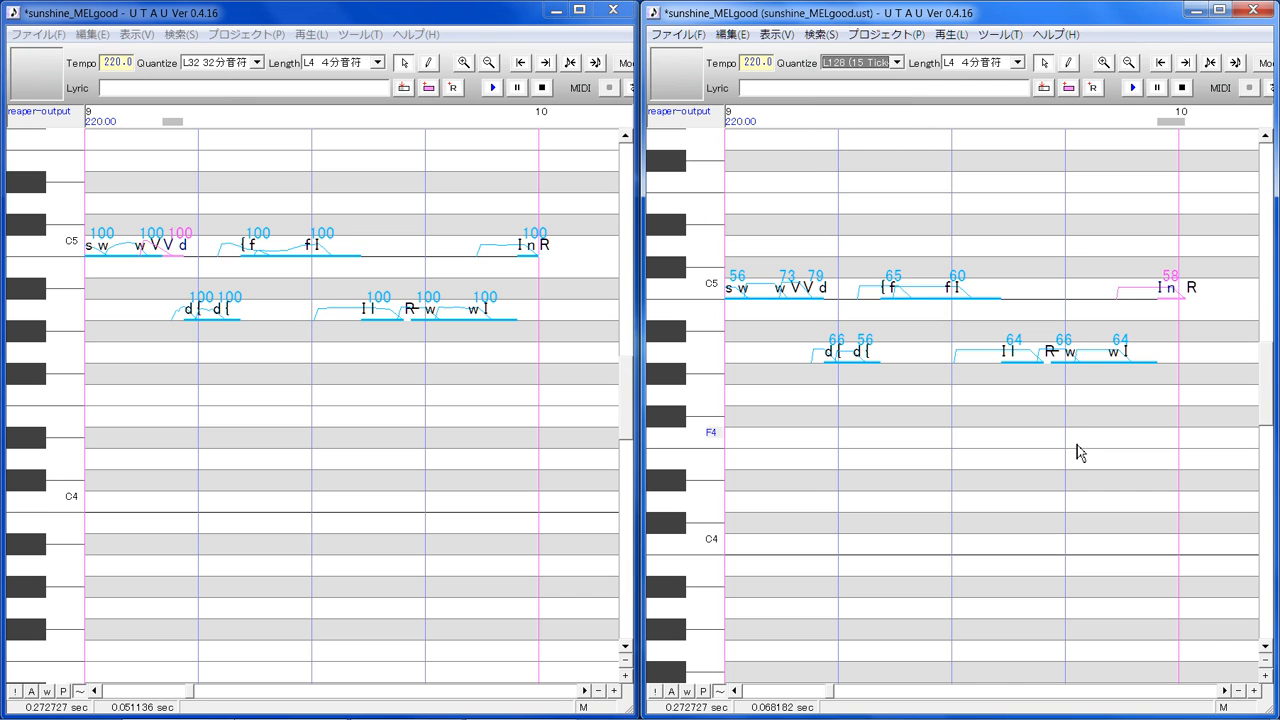
In measure 10 of sunshine_MELgood.ust, set the volume of the "- w" note to 59 and the "w I" note to 63
{"action": "left_click", "coordinate": [1225, 691]}
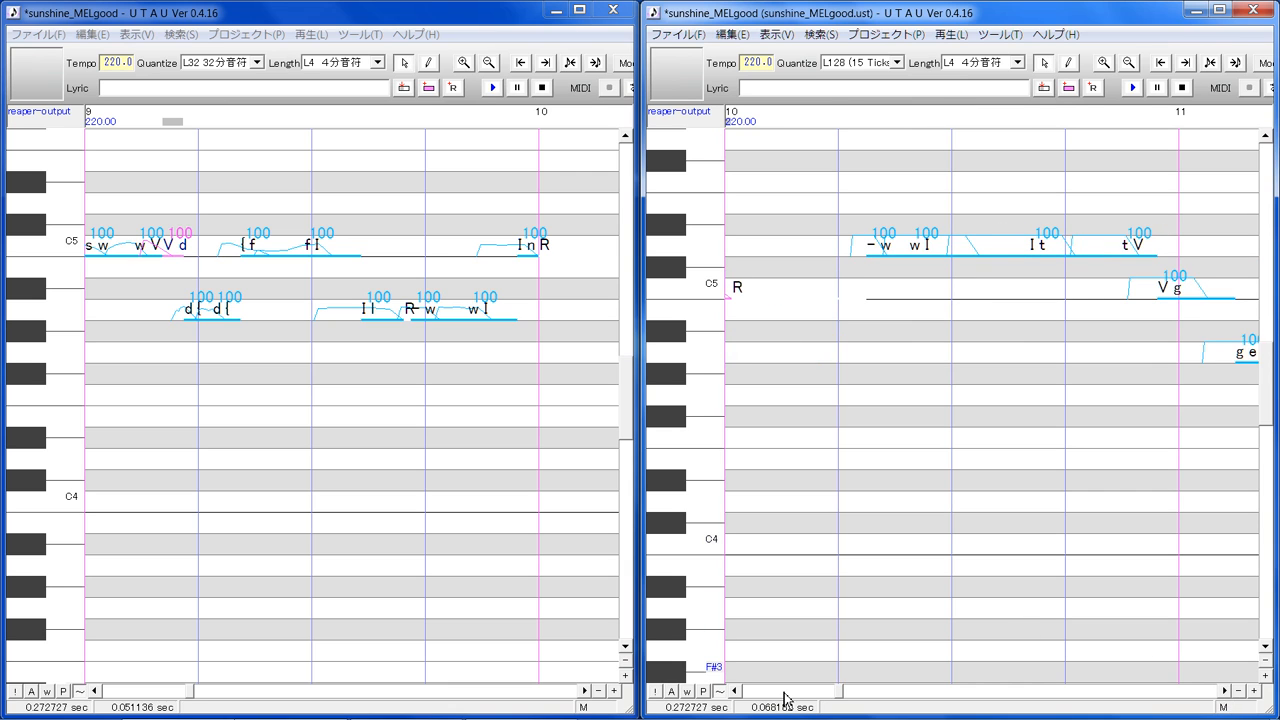
{"action": "left_click", "coordinate": [584, 691]}
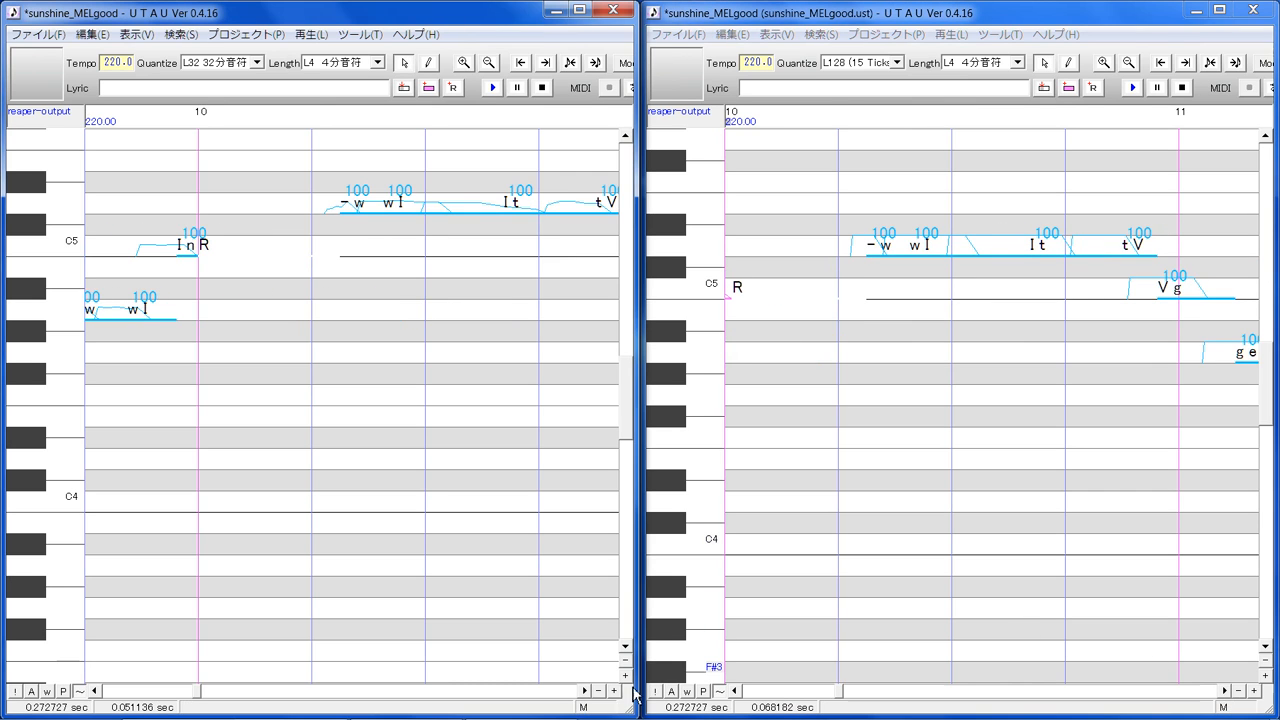
{"action": "left_click", "coordinate": [883, 254]}
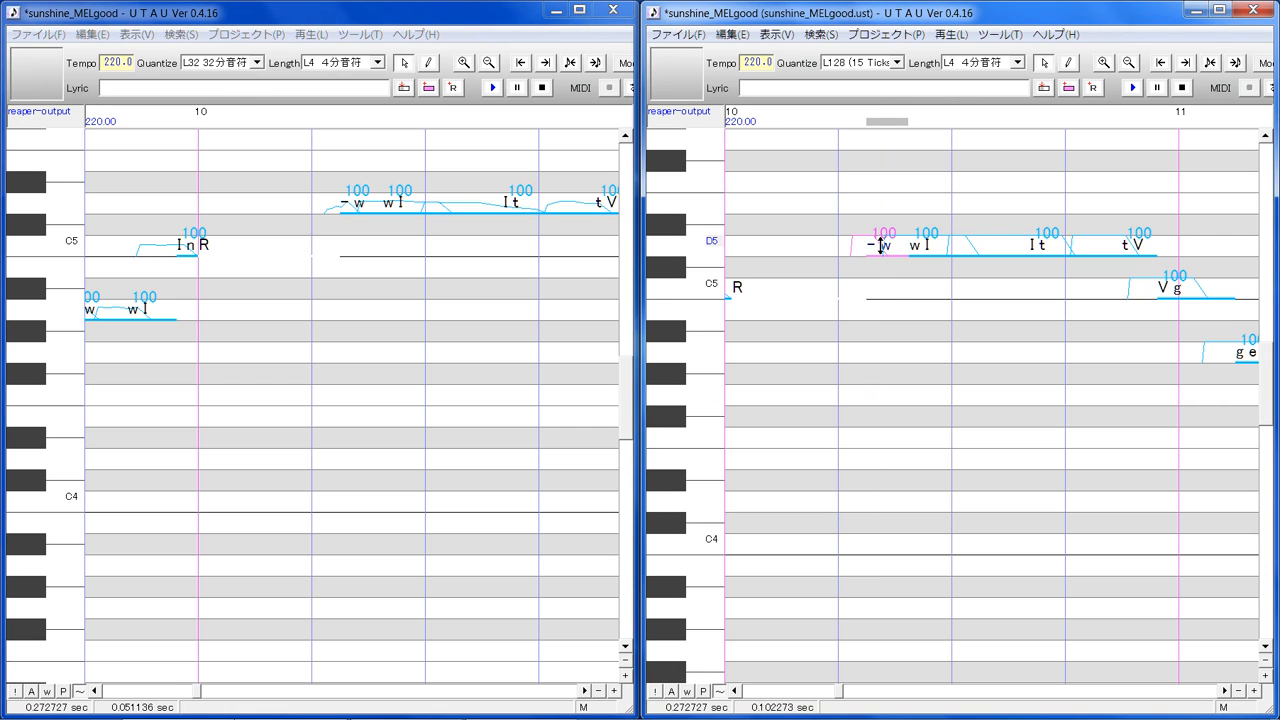
{"action": "left_click_drag", "start_coordinate": [879, 278], "coordinate": [879, 278]}
{"action": "left_click_drag", "start_coordinate": [886, 250], "coordinate": [942, 251]}
{"action": "left_click", "coordinate": [944, 254]}
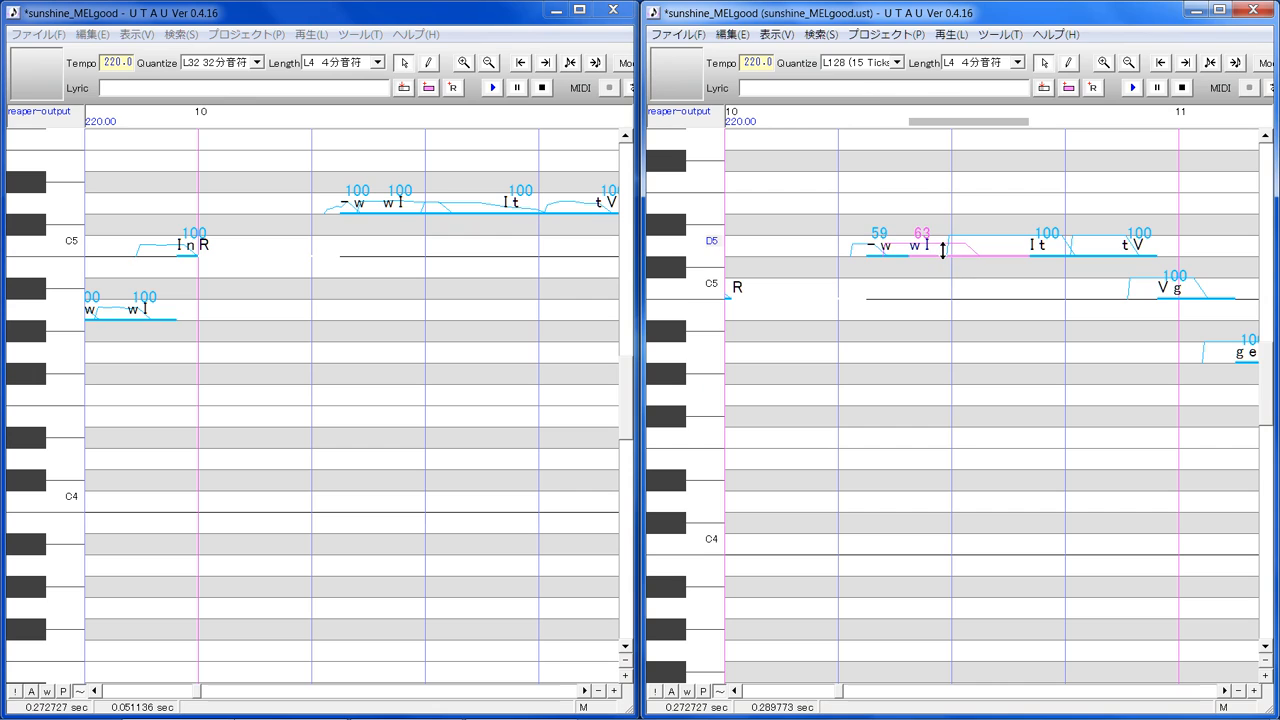
Reduce the volume of the "I t" note to 47 and the "t V" note to 64 in measure 10 of sunshine_MELgood.ust
{"action": "left_click", "coordinate": [1059, 240]}
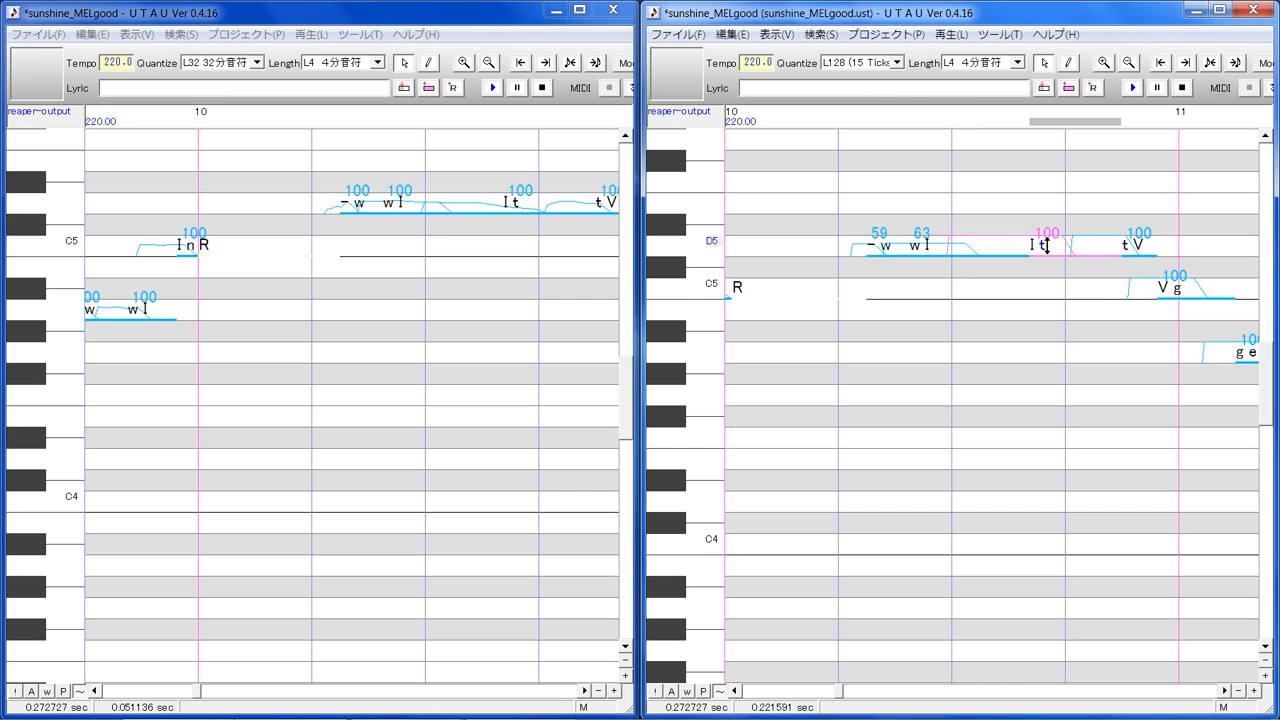
{"action": "mouse_move", "coordinate": [1051, 242]}
{"action": "left_mouse_down"}
{"action": "mouse_move", "coordinate": [1051, 266]}
{"action": "mouse_move", "coordinate": [1058, 253]}
{"action": "left_mouse_up"}
{"action": "left_click", "coordinate": [585, 691]}
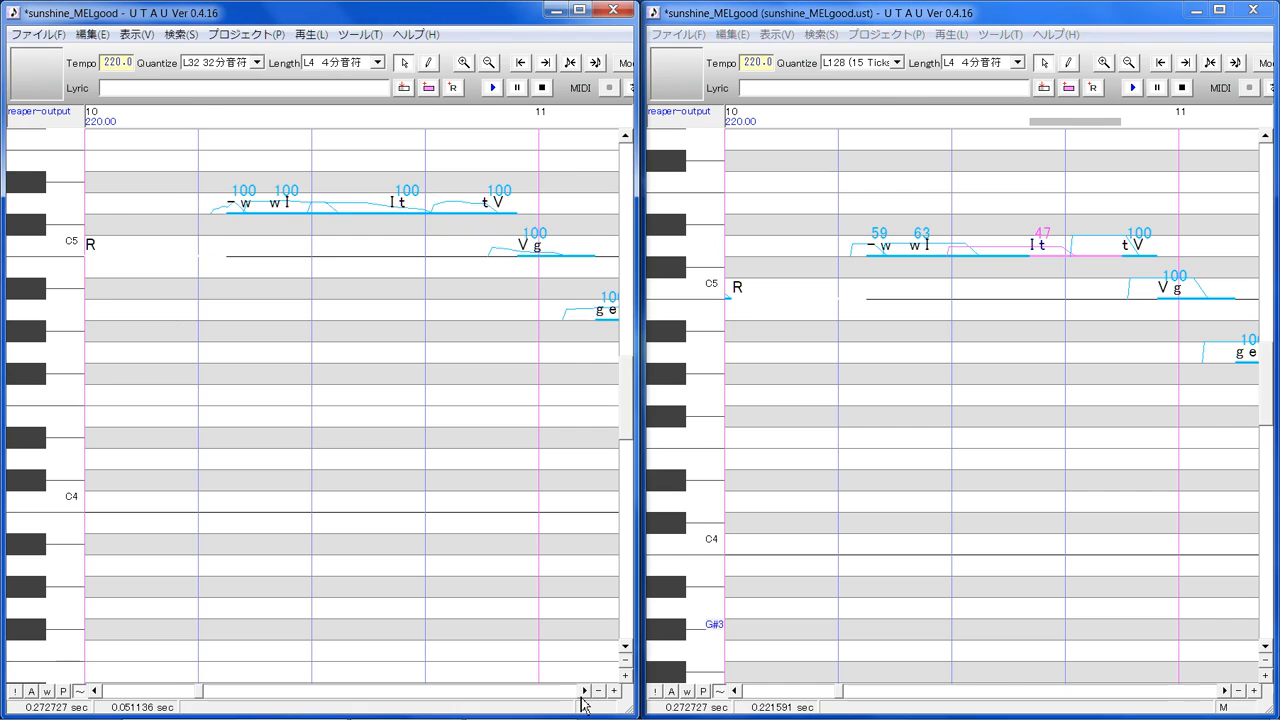
{"action": "left_click", "coordinate": [1222, 690]}
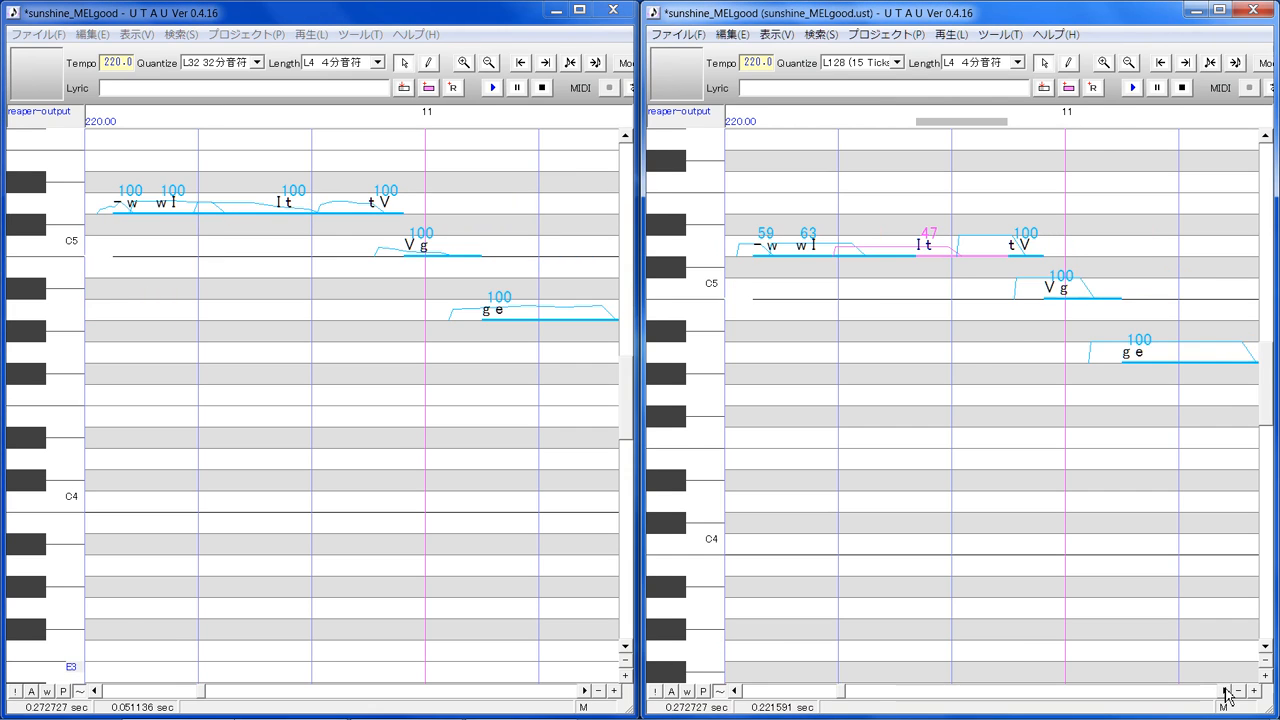
{"action": "left_click", "coordinate": [1222, 690]}
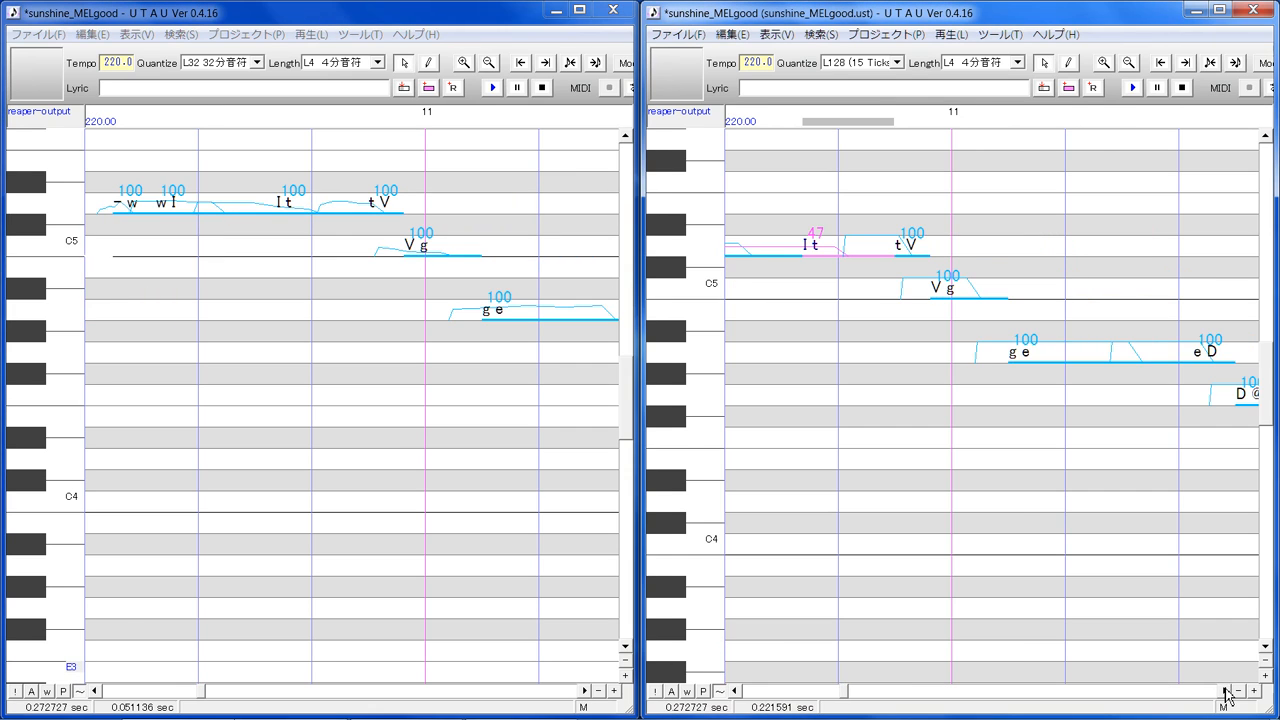
{"action": "left_click", "coordinate": [906, 248]}
{"action": "mouse_move", "coordinate": [905, 252]}
{"action": "left_mouse_down"}
{"action": "mouse_move", "coordinate": [907, 275]}
{"action": "mouse_move", "coordinate": [909, 255]}
{"action": "left_mouse_up"}
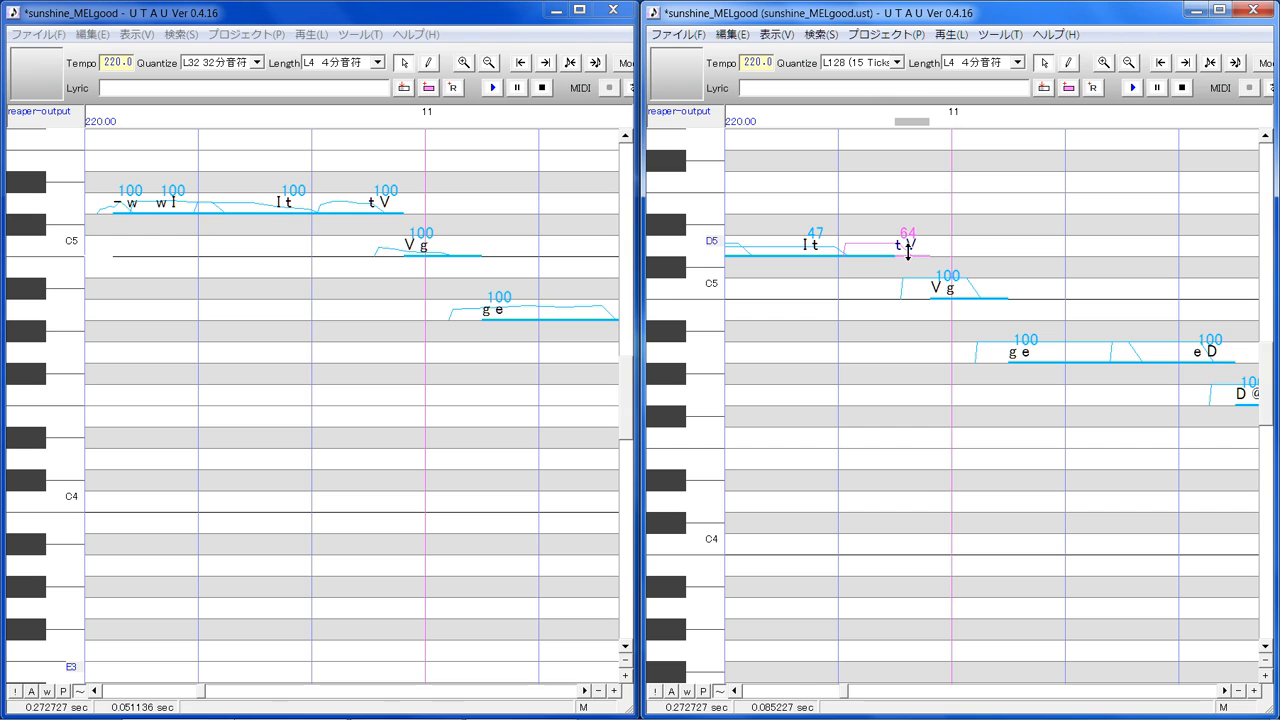
Around the start of measure 11 in sunshine_MELgood.ust, lower the "V g" note's volume to 46 and the "g e" note's to 62
{"action": "left_click", "coordinate": [951, 288]}
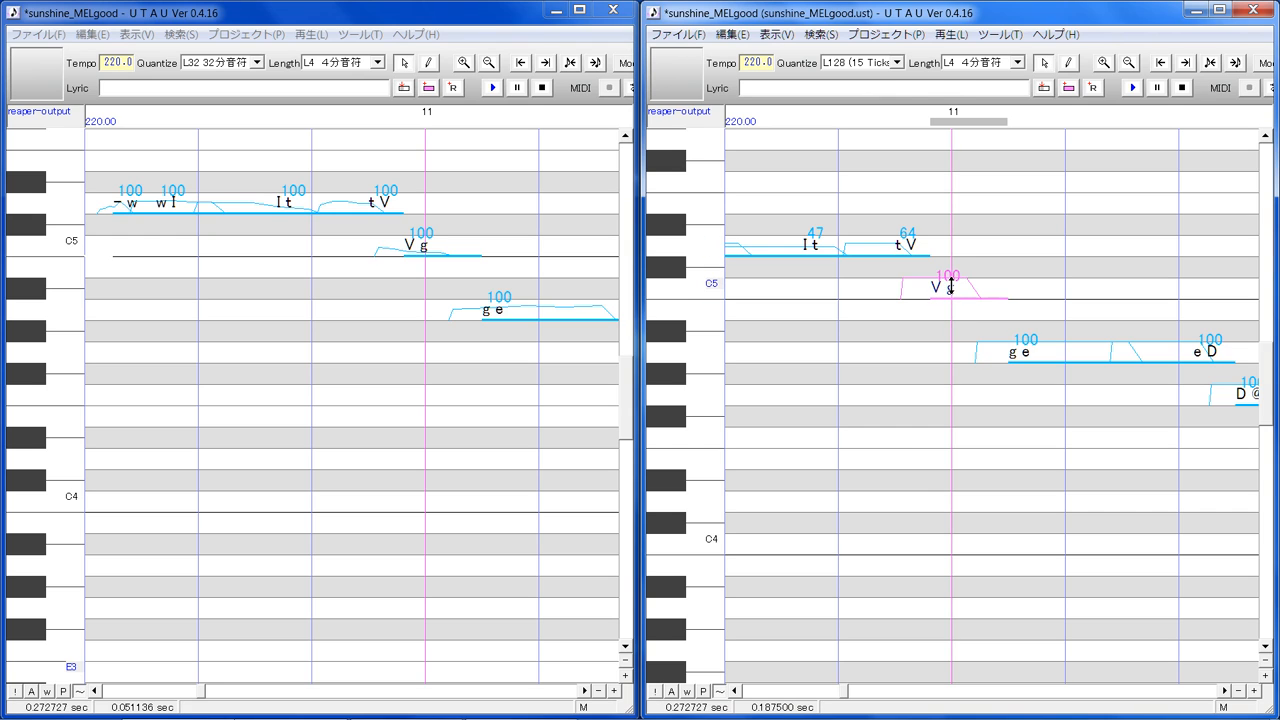
{"action": "left_click_drag", "start_coordinate": [948, 329], "coordinate": [943, 295]}
{"action": "left_click", "coordinate": [1046, 353]}
{"action": "mouse_move", "coordinate": [1046, 353]}
{"action": "left_mouse_down"}
{"action": "mouse_move", "coordinate": [1049, 403]}
{"action": "mouse_move", "coordinate": [1063, 346]}
{"action": "mouse_move", "coordinate": [1062, 360]}
{"action": "left_mouse_up"}
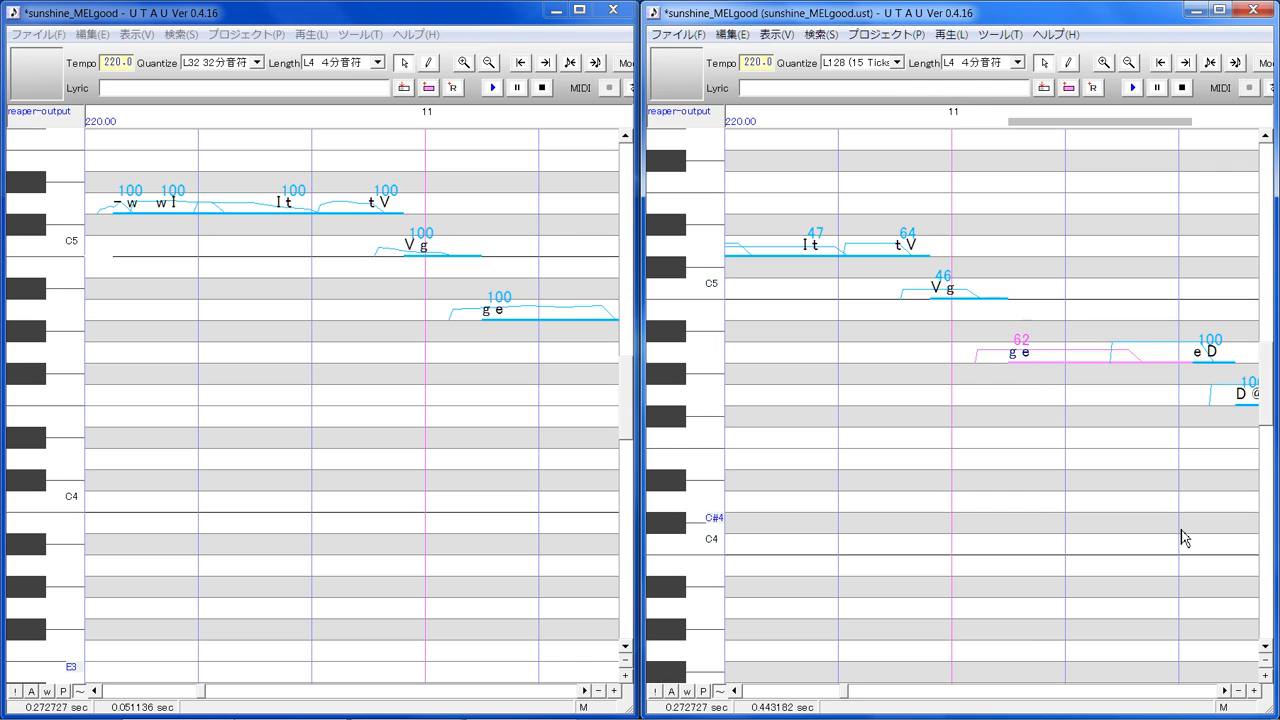
Set the volume of the "e D" note to 51 and the "D @r" note to 62 in measure 11 of sunshine_MELgood.ust
{"action": "left_click", "coordinate": [1226, 691]}
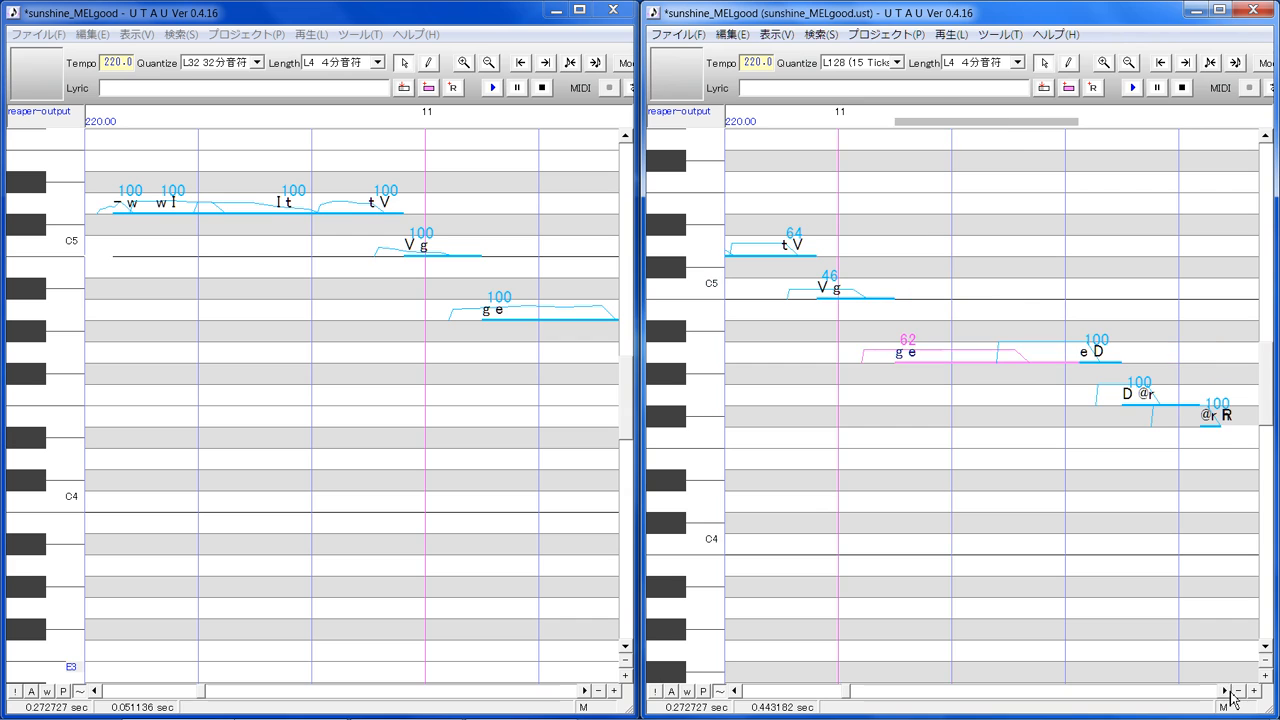
{"action": "left_click", "coordinate": [585, 691]}
{"action": "left_click", "coordinate": [585, 691]}
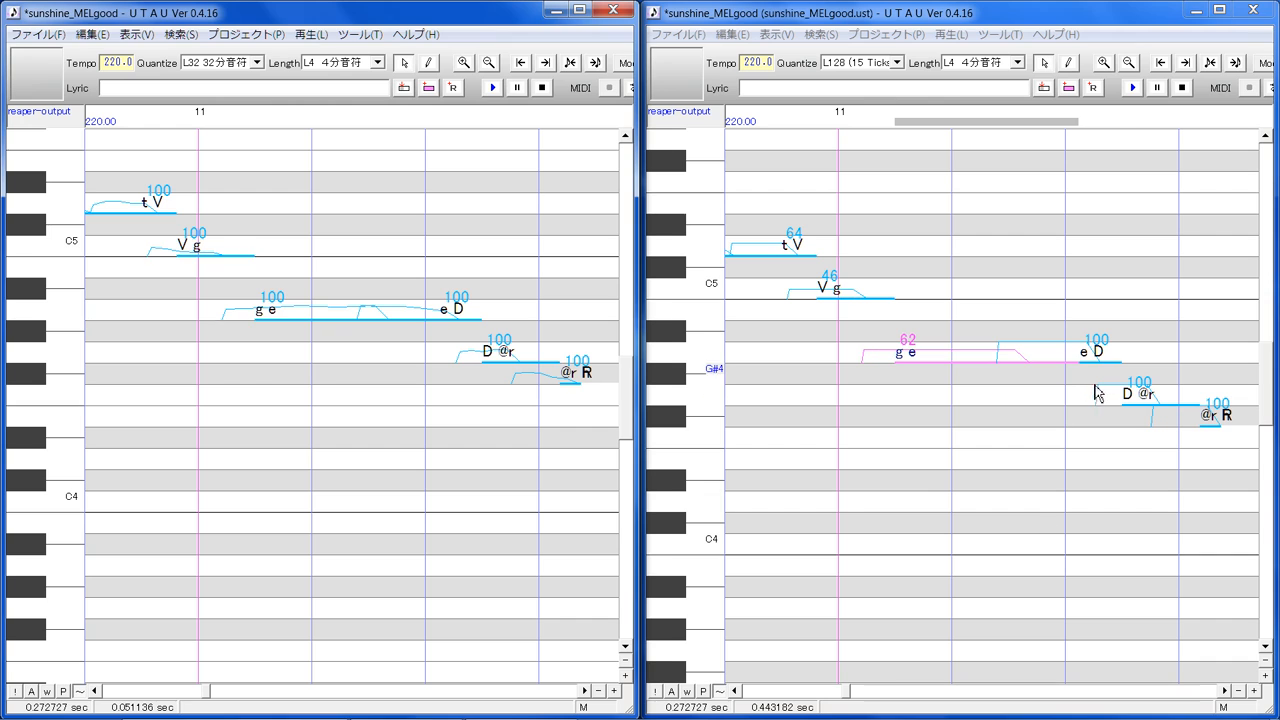
{"action": "left_click", "coordinate": [1091, 352]}
{"action": "mouse_move", "coordinate": [1091, 352]}
{"action": "left_mouse_down"}
{"action": "mouse_move", "coordinate": [1111, 406]}
{"action": "mouse_move", "coordinate": [1097, 363]}
{"action": "mouse_move", "coordinate": [1108, 351]}
{"action": "left_mouse_up"}
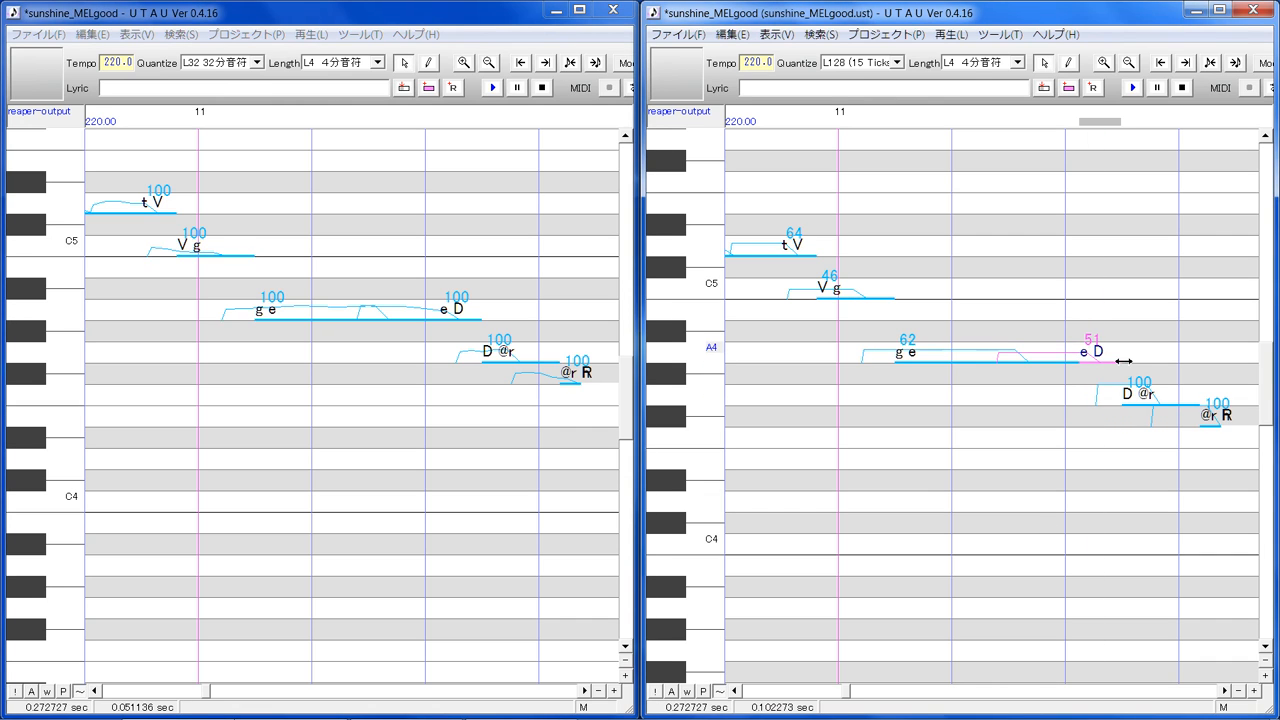
{"action": "left_click", "coordinate": [1132, 402]}
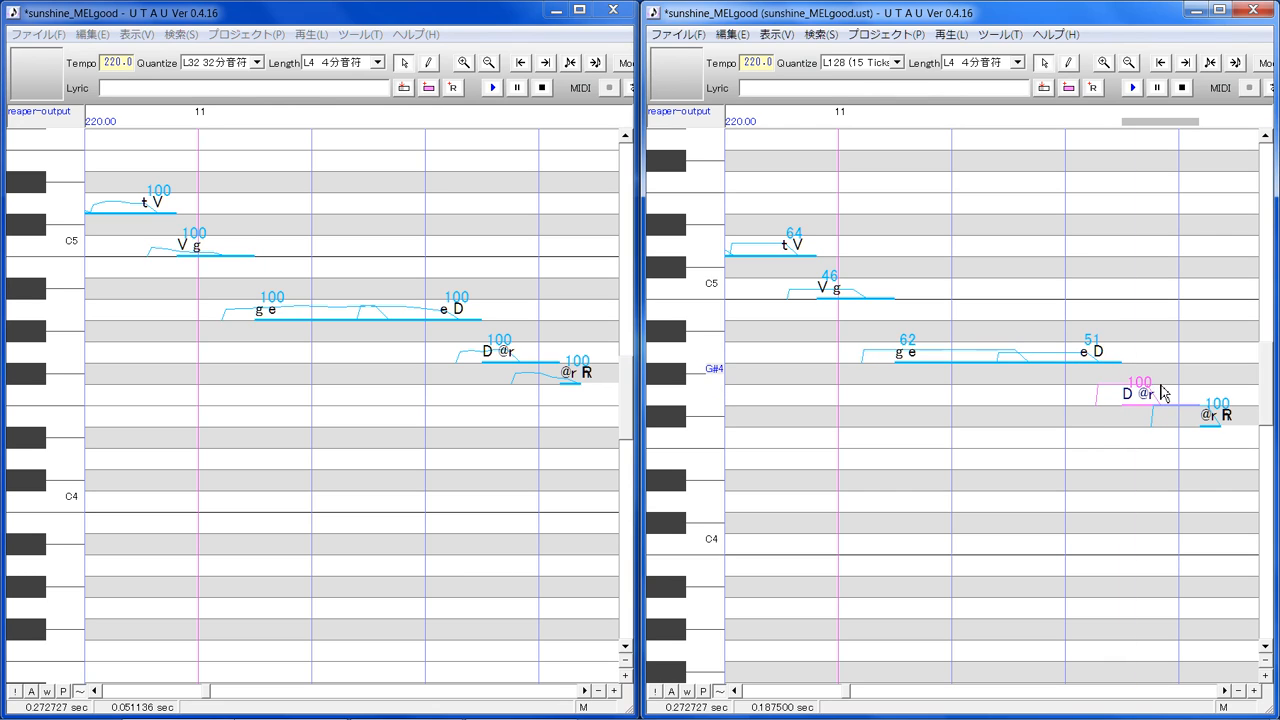
{"action": "mouse_move", "coordinate": [1150, 396]}
{"action": "left_mouse_down"}
{"action": "mouse_move", "coordinate": [1154, 417]}
{"action": "mouse_move", "coordinate": [1155, 393]}
{"action": "left_mouse_up"}
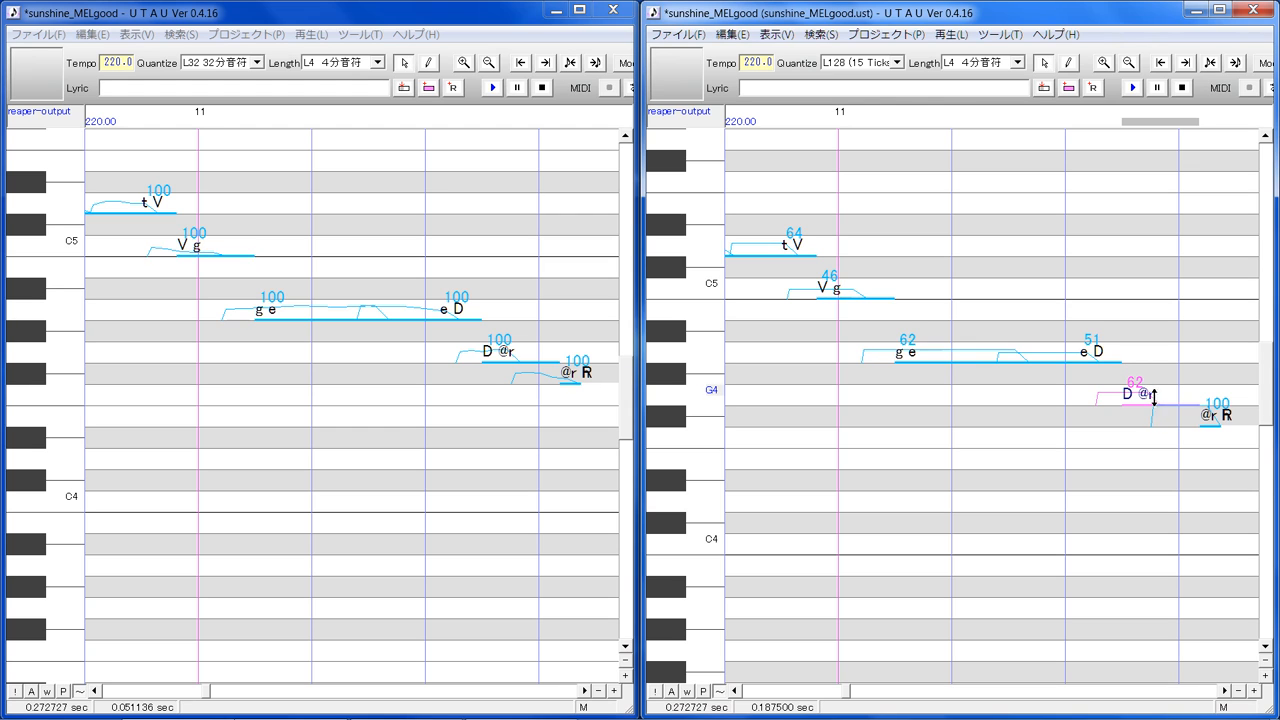
Lower the volume of the short "@r" note before the rest in measure 11 of sunshine_MELgood.ust to 41
{"action": "left_click", "coordinate": [1223, 690]}
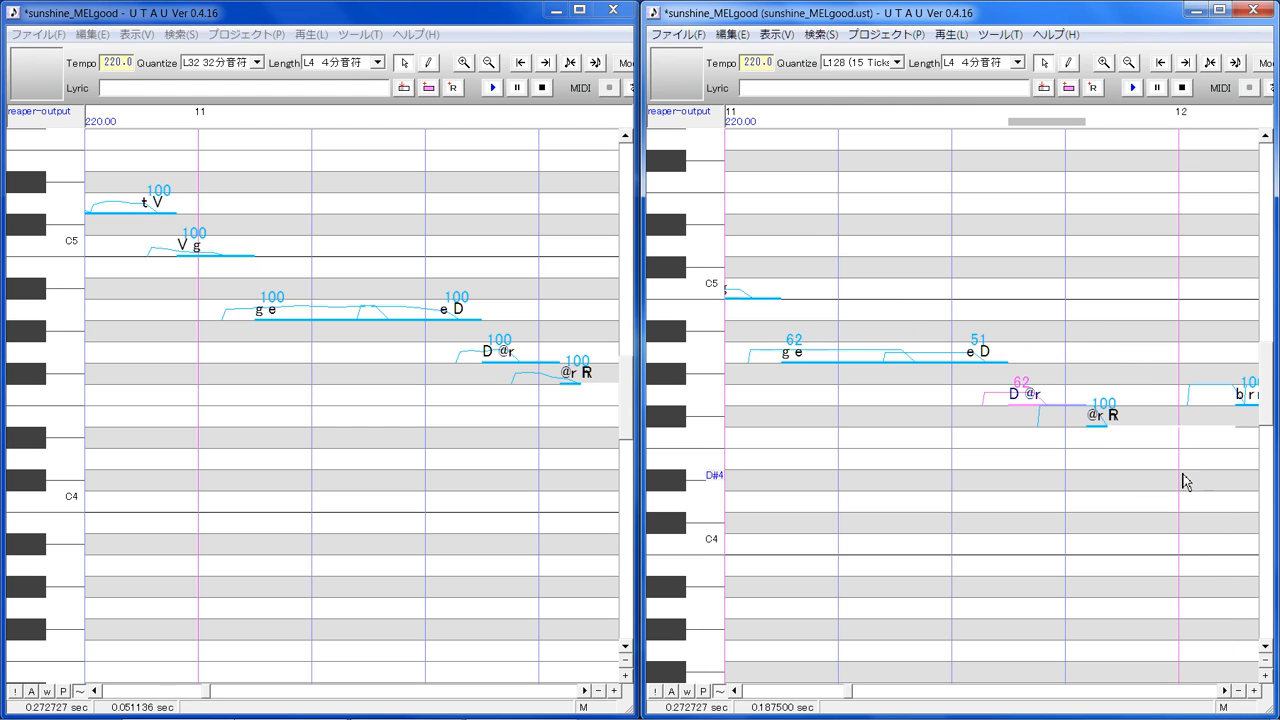
{"action": "double_click", "coordinate": [1094, 422]}
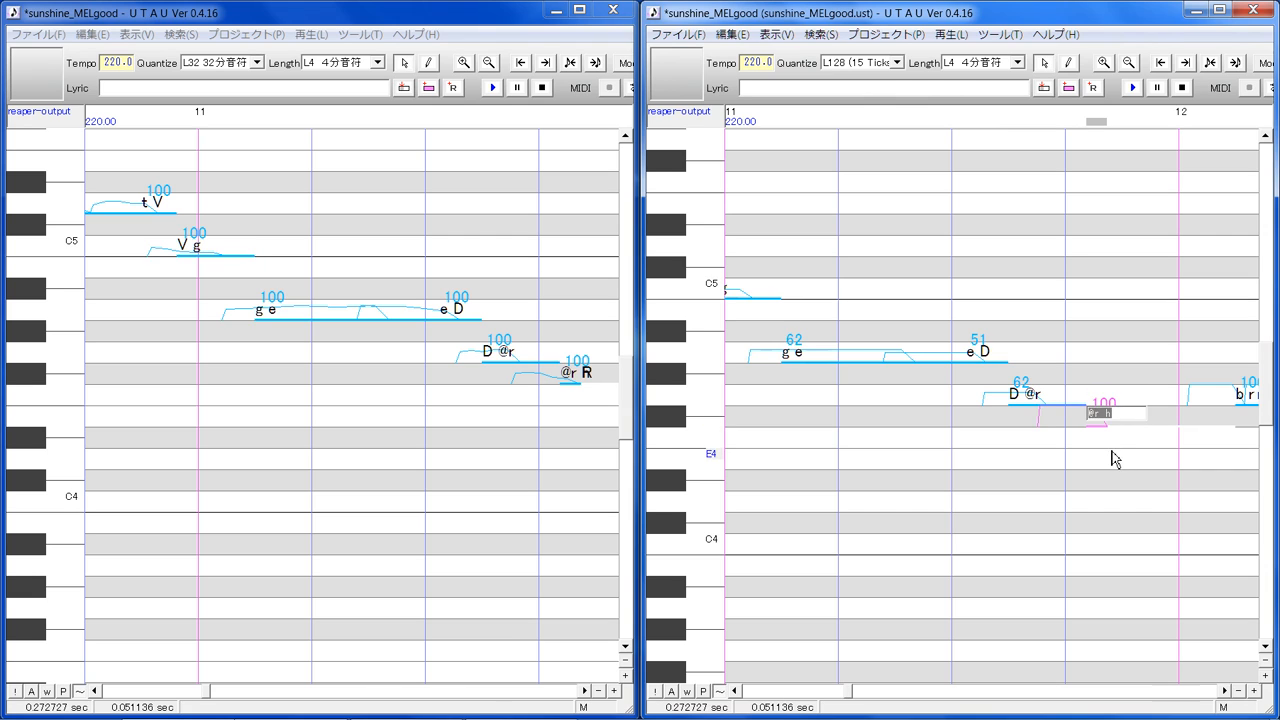
{"action": "left_click", "coordinate": [1100, 458]}
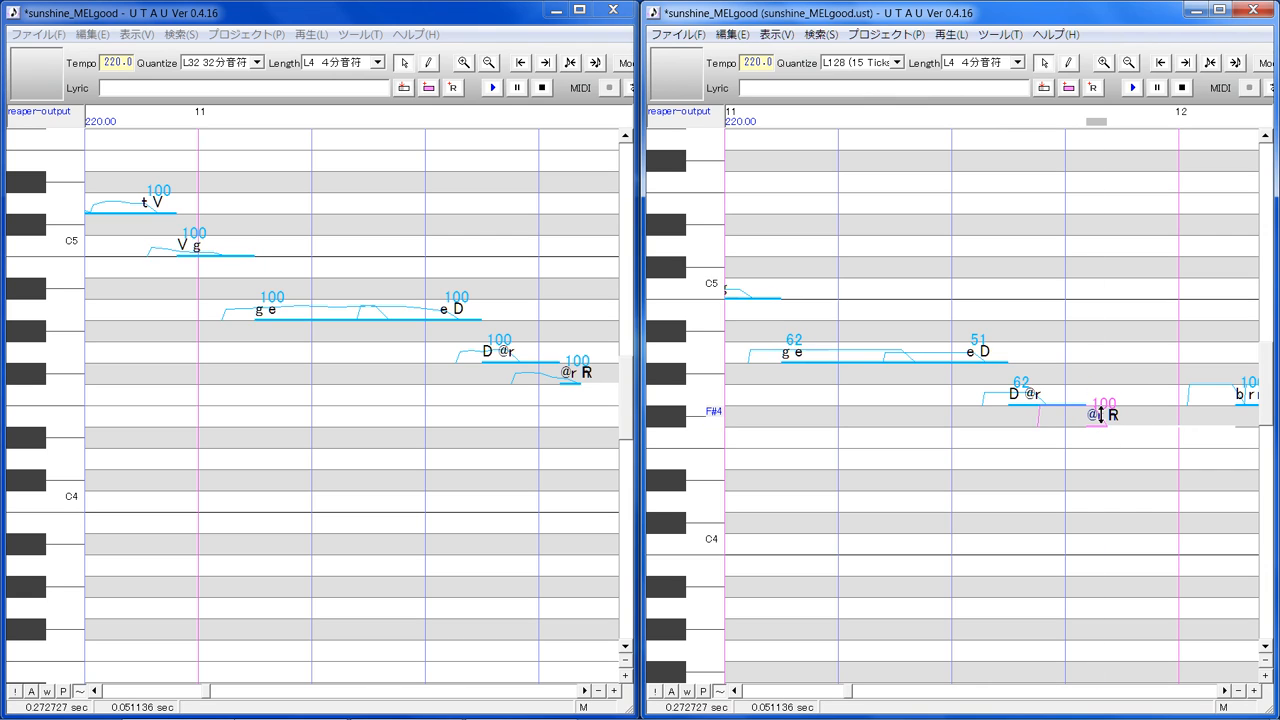
{"action": "mouse_move", "coordinate": [1100, 415]}
{"action": "left_mouse_down"}
{"action": "mouse_move", "coordinate": [1109, 451]}
{"action": "mouse_move", "coordinate": [1095, 416]}
{"action": "left_mouse_up"}
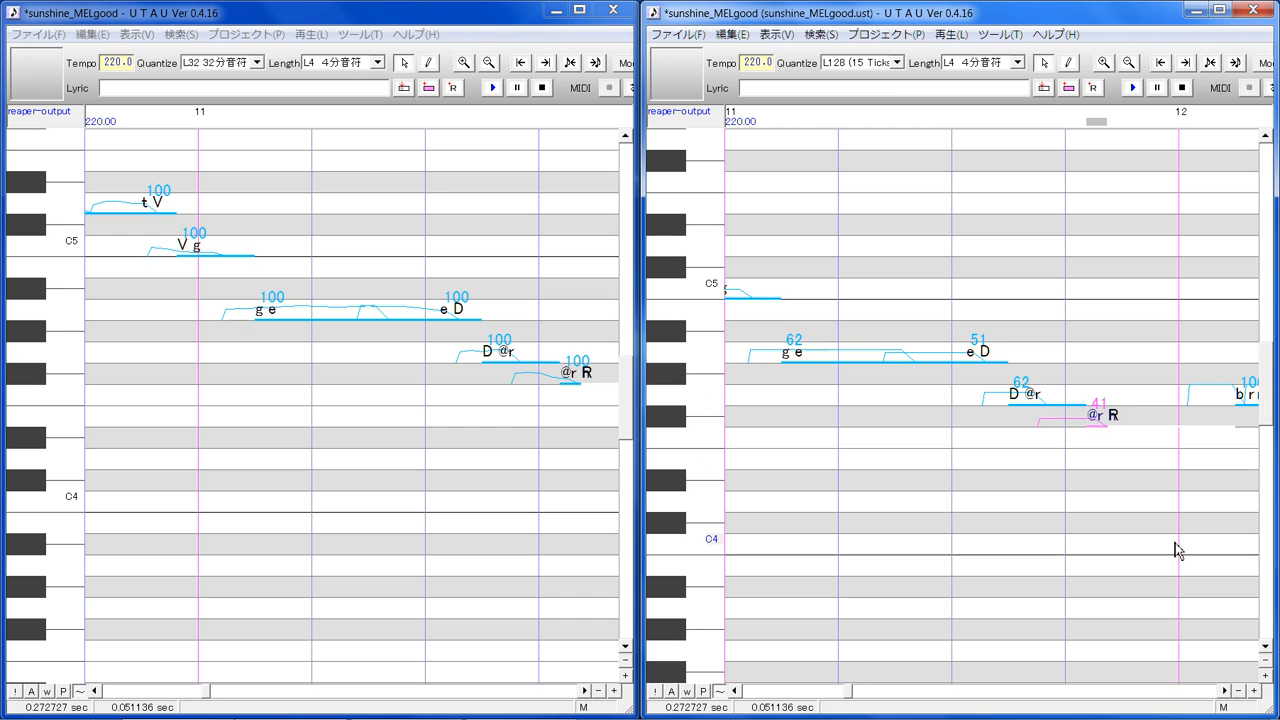
In measure 12 of sunshine_MELgood.ust, set the volume of the "b r" note to 74 and the "r {" note to 63
{"action": "left_click", "coordinate": [1223, 694]}
{"action": "left_click", "coordinate": [1223, 694]}
{"action": "left_click", "coordinate": [1223, 694]}
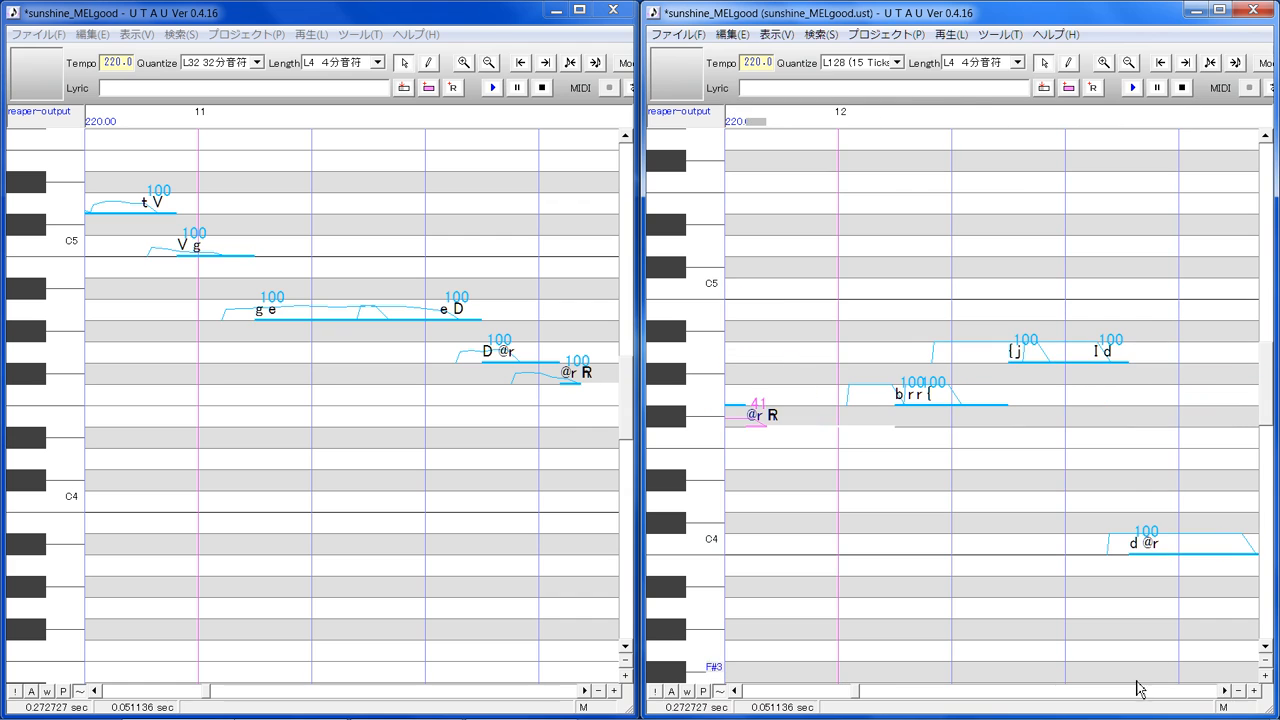
{"action": "left_click", "coordinate": [586, 690]}
{"action": "left_click", "coordinate": [586, 690]}
{"action": "left_click", "coordinate": [586, 690]}
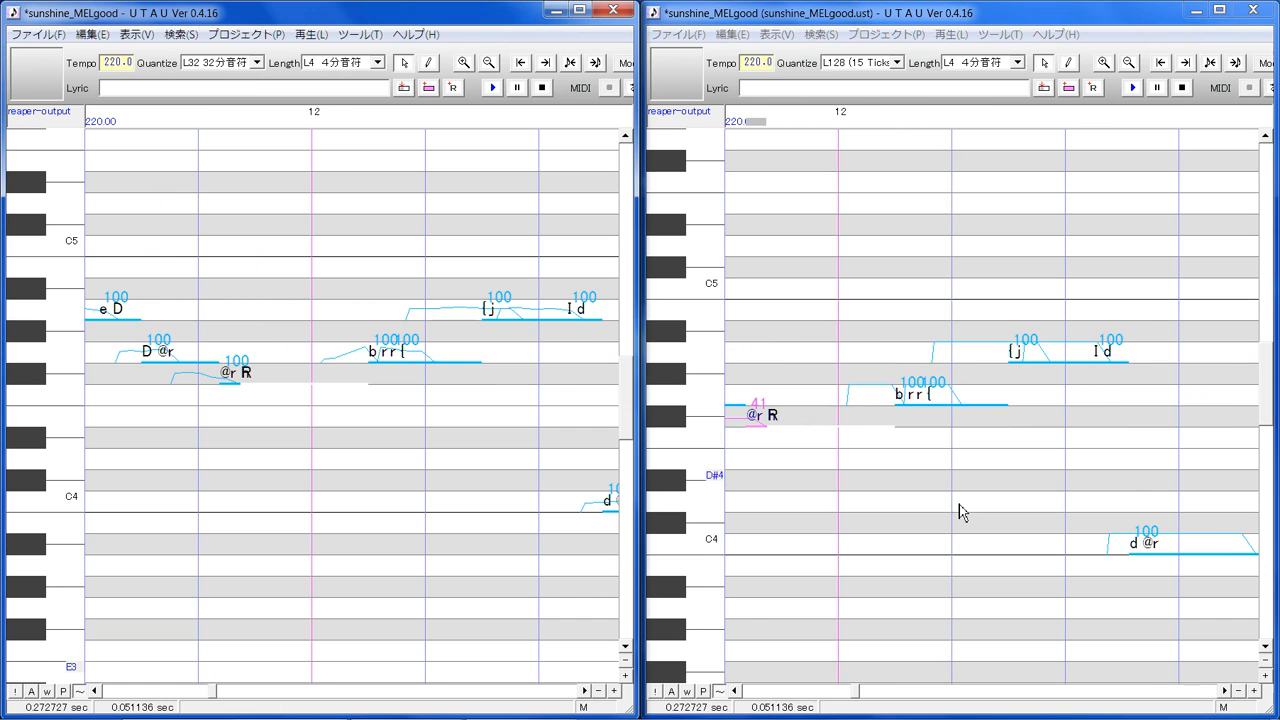
{"action": "left_click", "coordinate": [907, 404]}
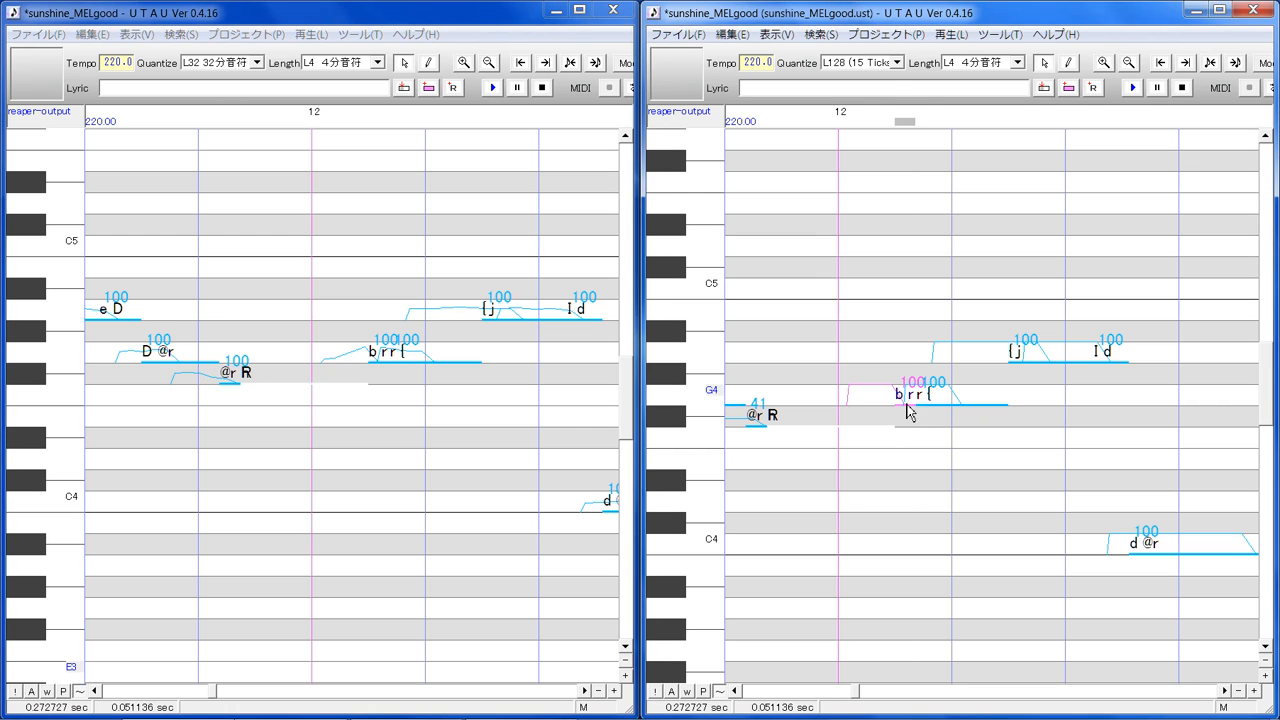
{"action": "left_click_drag", "start_coordinate": [900, 394], "coordinate": [945, 400]}
{"action": "left_click", "coordinate": [896, 403]}
{"action": "left_click", "coordinate": [943, 400]}
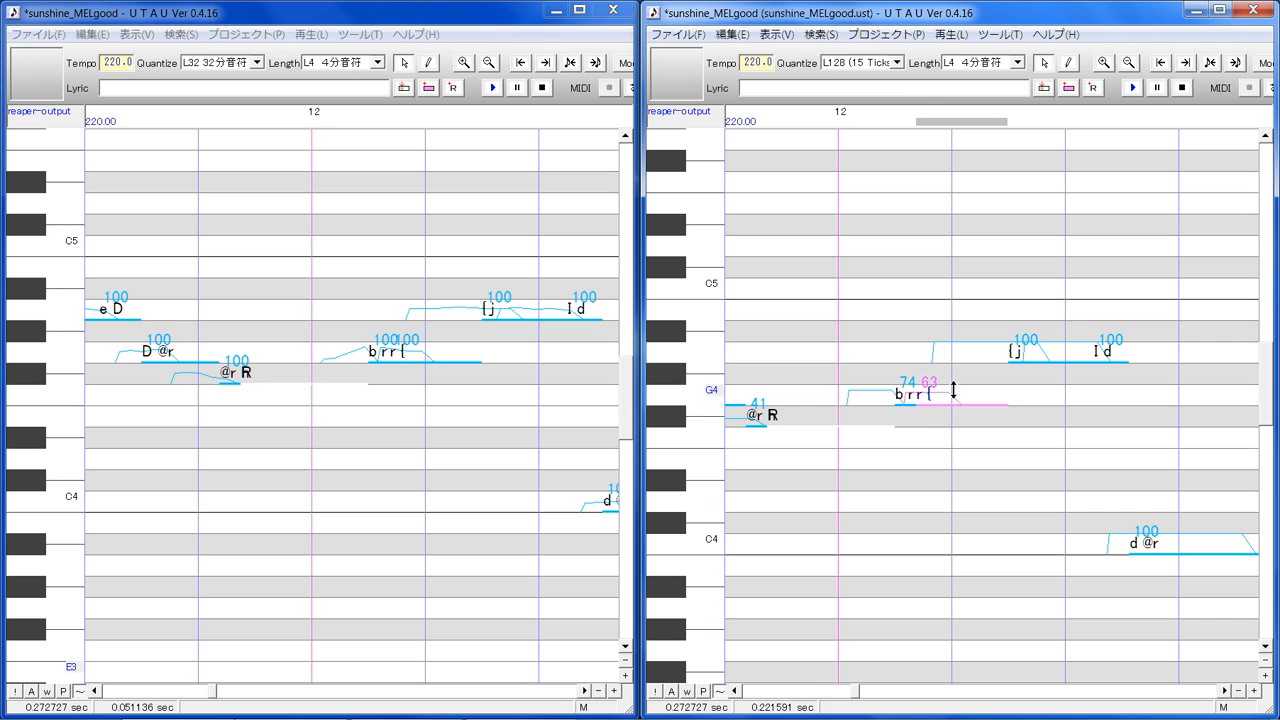
Reduce the volume of the "{ j" note to 60 and the "I d" note to 56 in measure 12 of sunshine_MELgood.ust
{"action": "left_click", "coordinate": [1023, 358]}
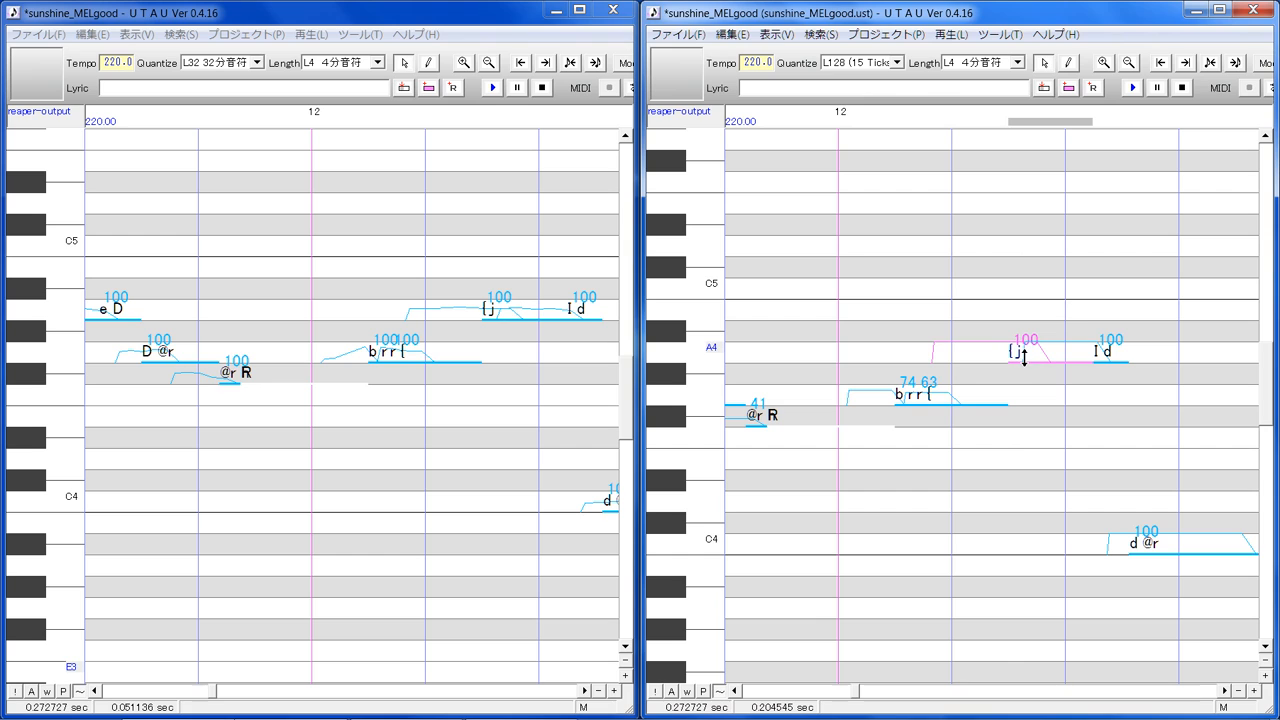
{"action": "left_click_drag", "start_coordinate": [1023, 358], "coordinate": [1022, 370]}
{"action": "left_click", "coordinate": [1099, 388]}
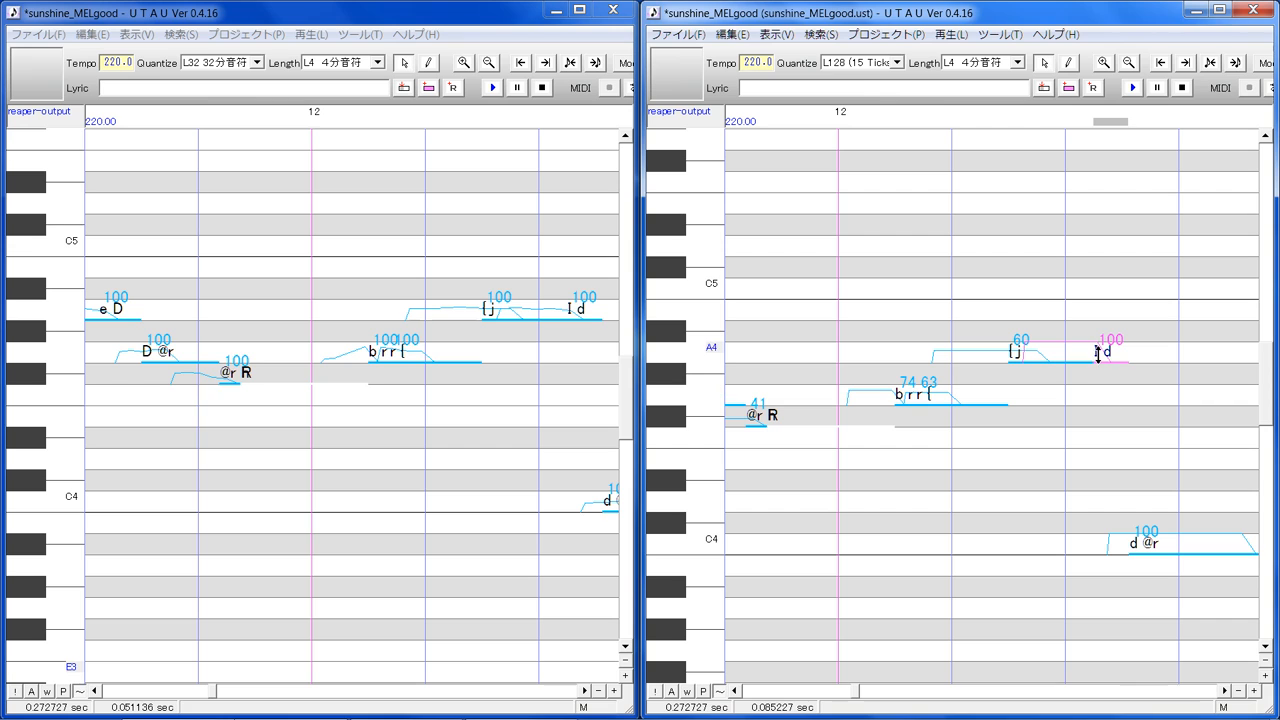
{"action": "mouse_move", "coordinate": [1101, 353]}
{"action": "left_mouse_down"}
{"action": "mouse_move", "coordinate": [1102, 366]}
{"action": "mouse_move", "coordinate": [1112, 352]}
{"action": "left_mouse_up"}
In sunshine_MELgood.ust, set the volume of the "d @r" note ending measure 12 to 48 and the following "@r D" note to 36
{"action": "left_click", "coordinate": [586, 690]}
{"action": "left_click", "coordinate": [586, 690]}
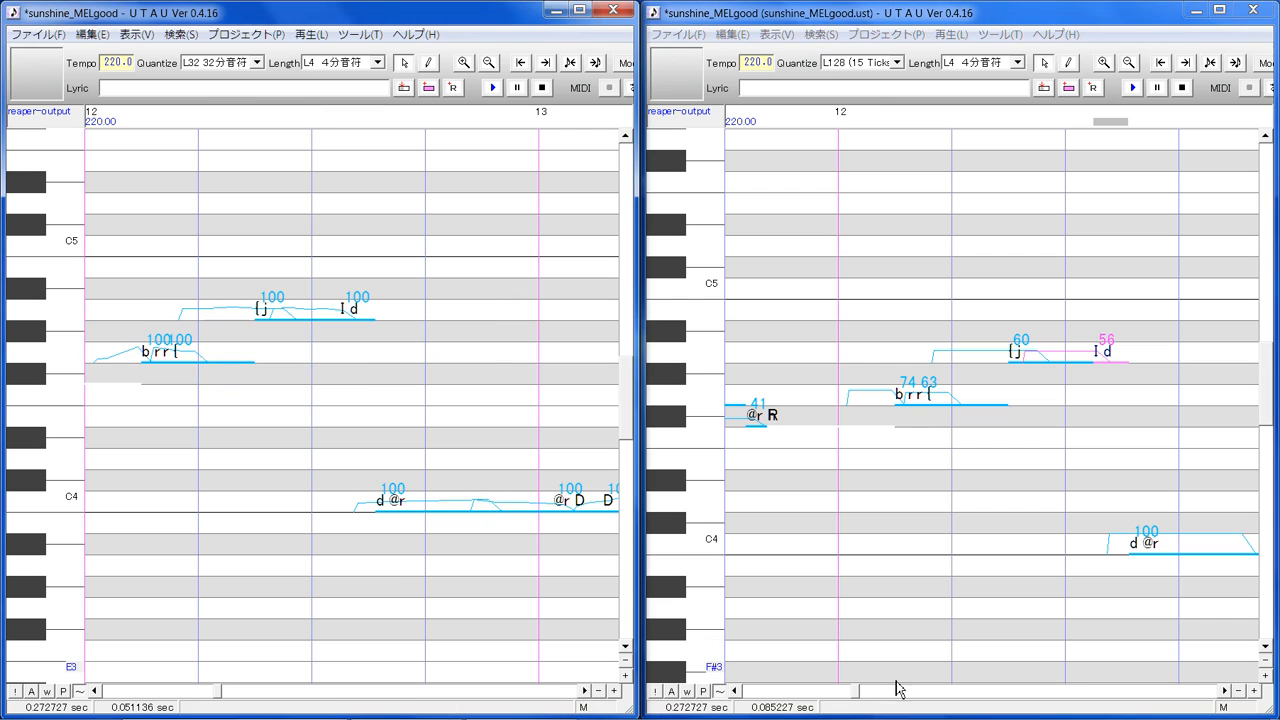
{"action": "left_click", "coordinate": [1229, 691]}
{"action": "double_click", "coordinate": [1229, 691]}
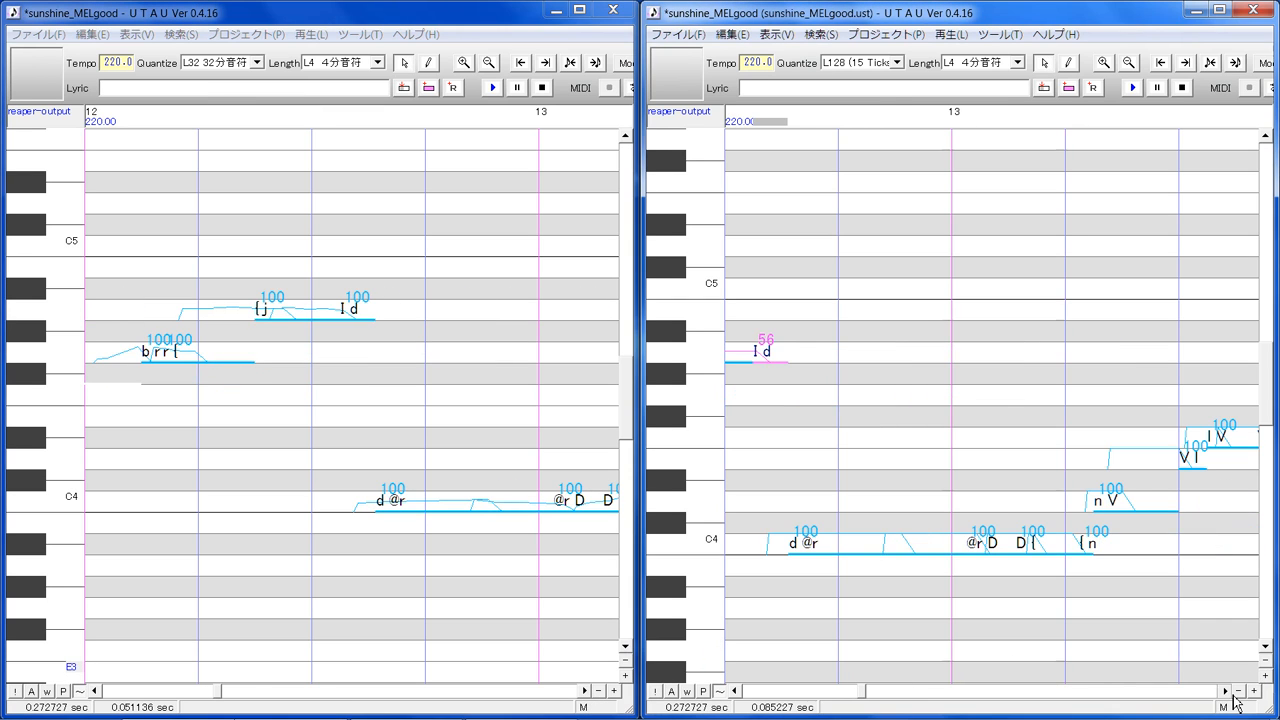
{"action": "left_click", "coordinate": [832, 581]}
{"action": "mouse_move", "coordinate": [837, 540]}
{"action": "left_mouse_down"}
{"action": "mouse_move", "coordinate": [837, 570]}
{"action": "mouse_move", "coordinate": [838, 550]}
{"action": "left_mouse_up"}
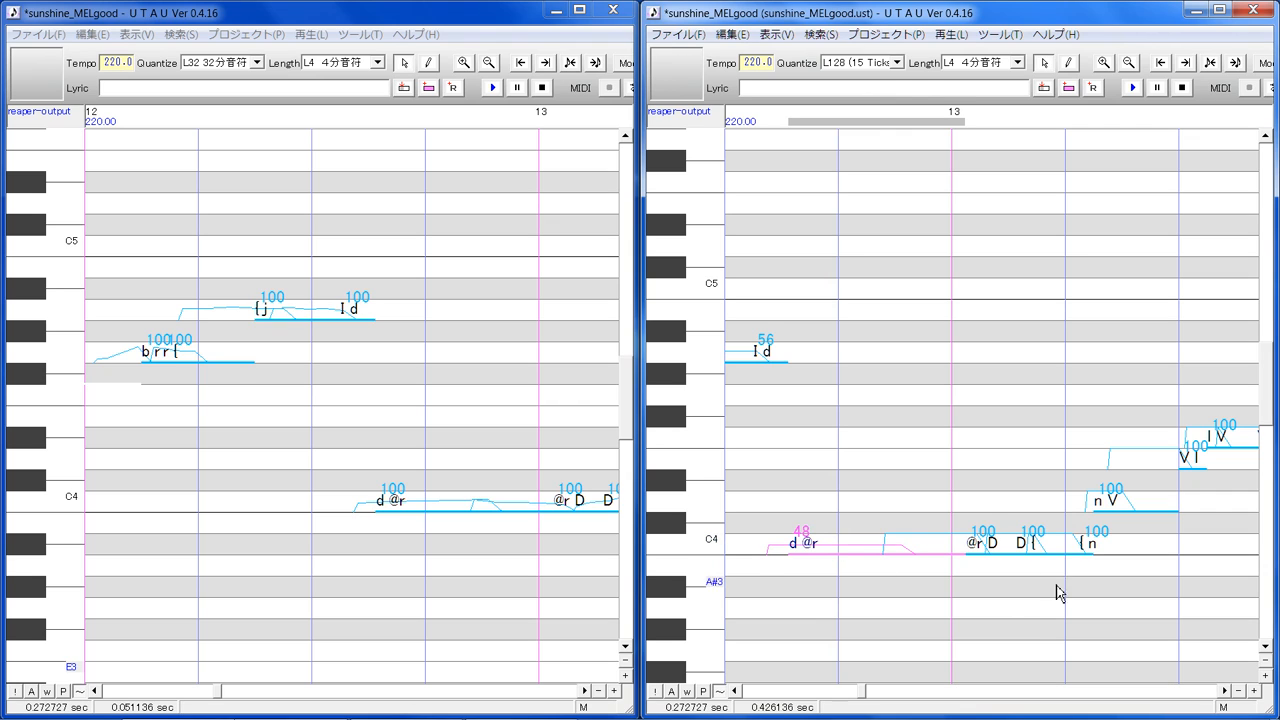
{"action": "left_click", "coordinate": [973, 540]}
{"action": "mouse_move", "coordinate": [975, 542]}
{"action": "left_mouse_down"}
{"action": "mouse_move", "coordinate": [978, 556]}
{"action": "mouse_move", "coordinate": [974, 546]}
{"action": "left_mouse_up"}
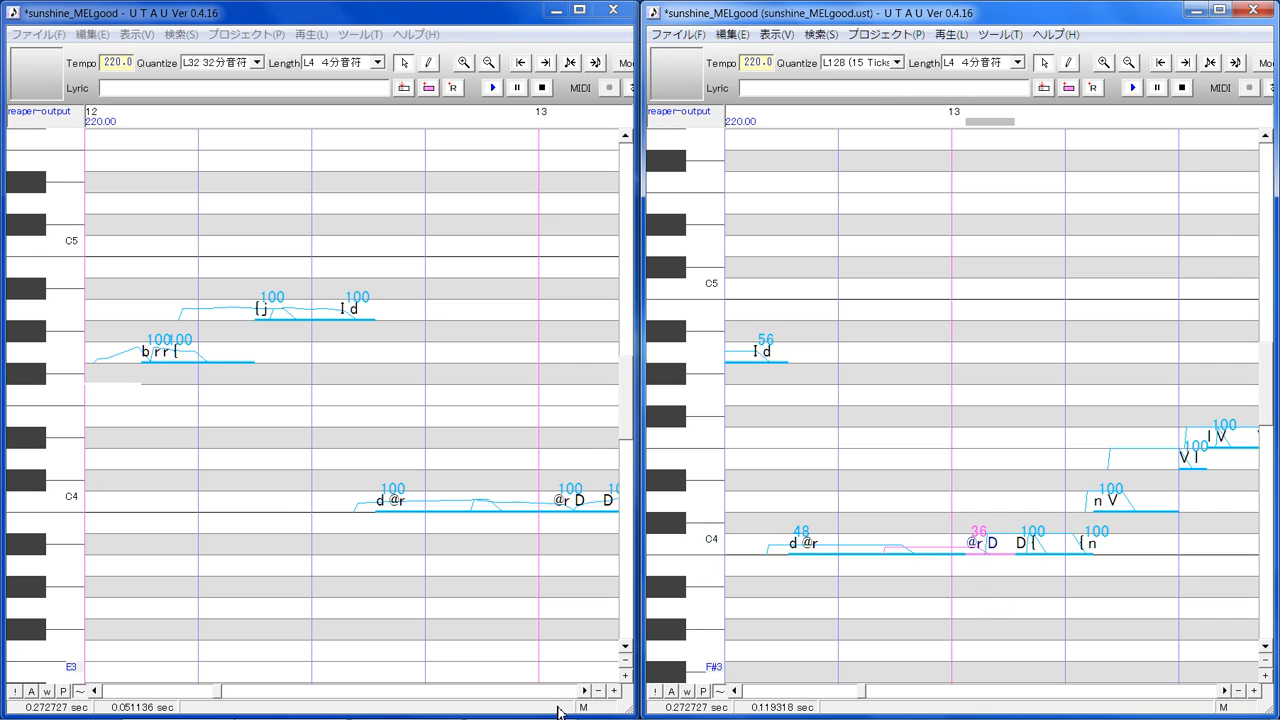
In measure 13 of sunshine_MELgood.ust, set the volumes of the "D {", "{ n" and "n V" notes to 55, 59 and 67
{"action": "left_click", "coordinate": [589, 690]}
{"action": "left_click", "coordinate": [1030, 596]}
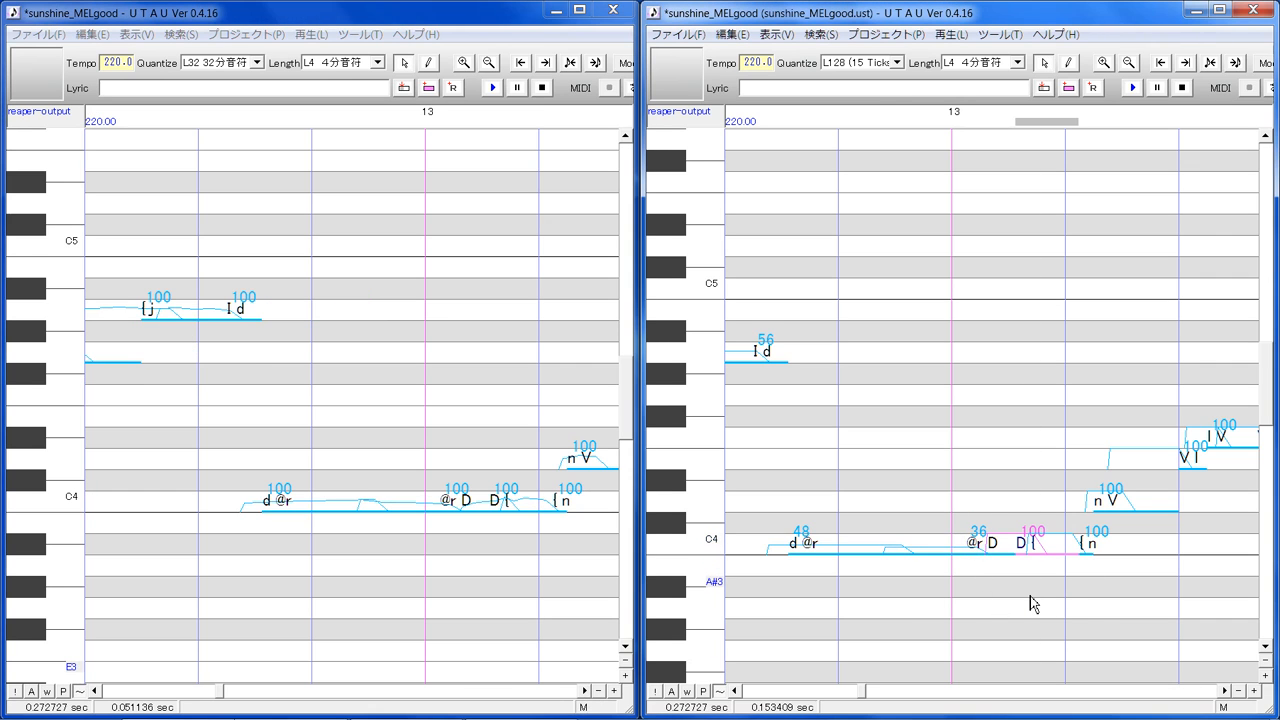
{"action": "mouse_move", "coordinate": [1028, 541]}
{"action": "left_mouse_down"}
{"action": "mouse_move", "coordinate": [1033, 573]}
{"action": "mouse_move", "coordinate": [1034, 553]}
{"action": "left_mouse_up"}
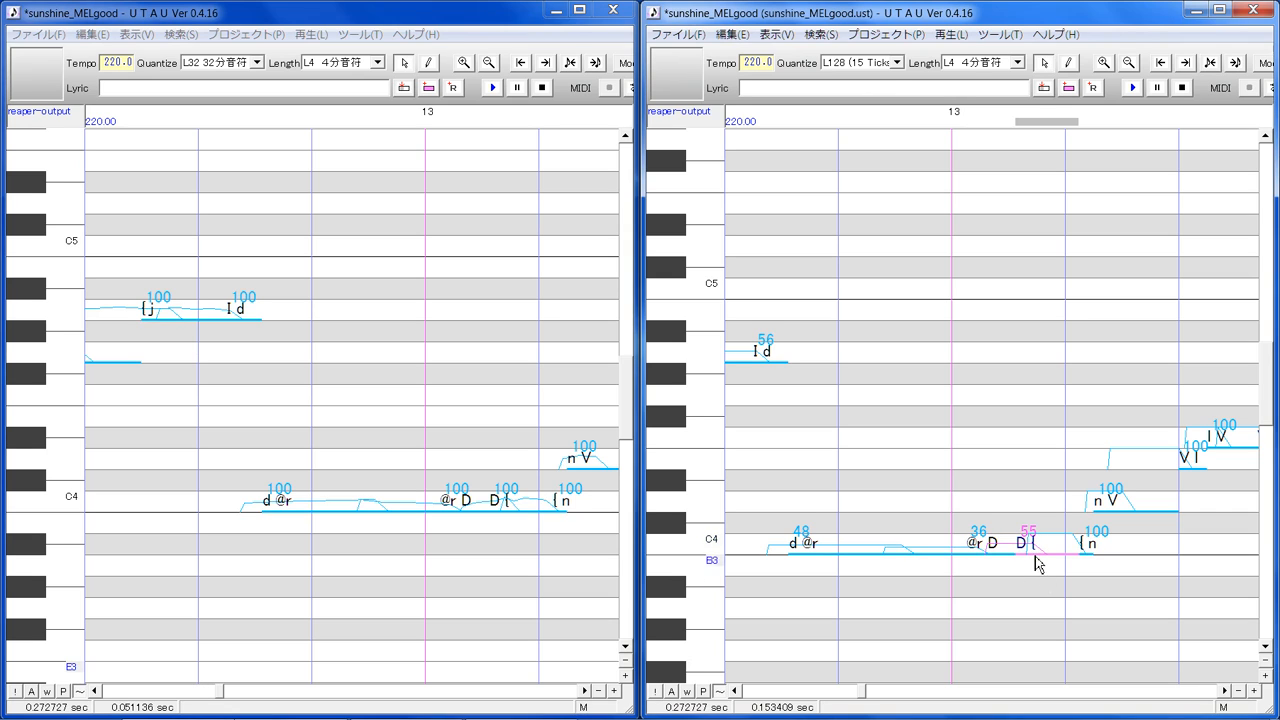
{"action": "left_click", "coordinate": [1084, 571]}
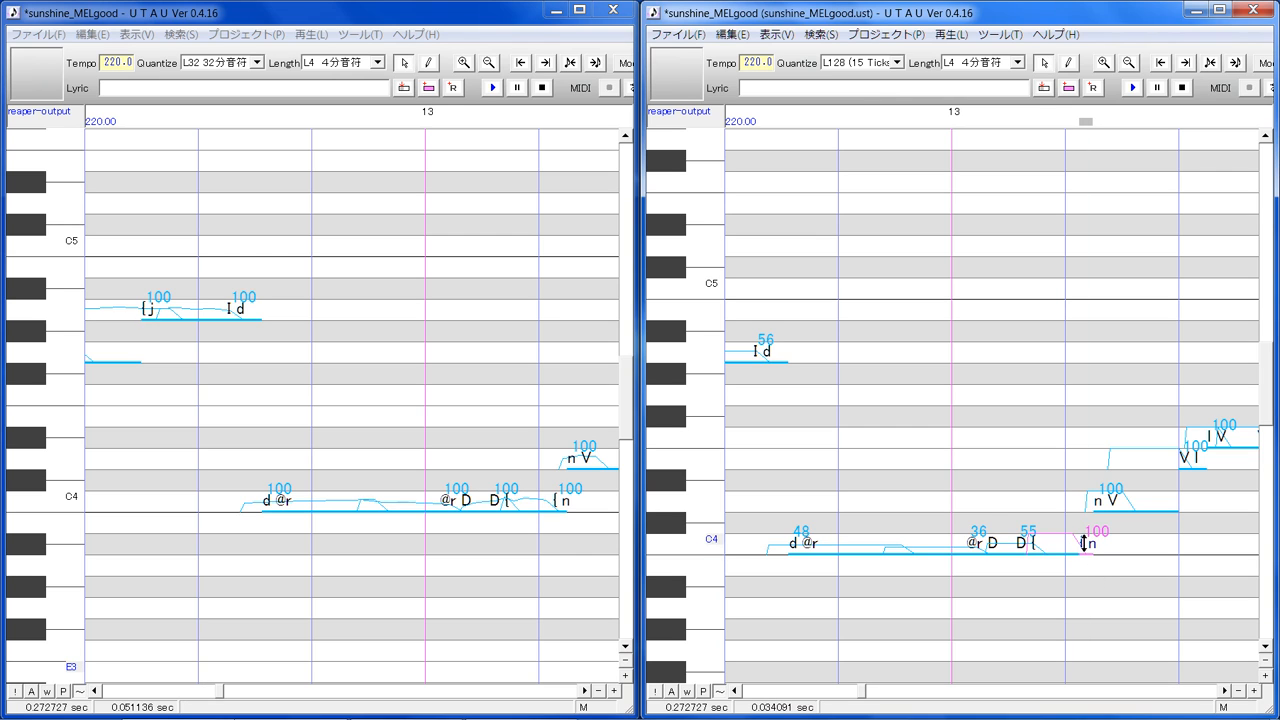
{"action": "mouse_move", "coordinate": [1084, 543]}
{"action": "left_mouse_down"}
{"action": "mouse_move", "coordinate": [1088, 577]}
{"action": "mouse_move", "coordinate": [1088, 537]}
{"action": "mouse_move", "coordinate": [1088, 549]}
{"action": "left_mouse_up"}
{"action": "left_click", "coordinate": [1107, 506]}
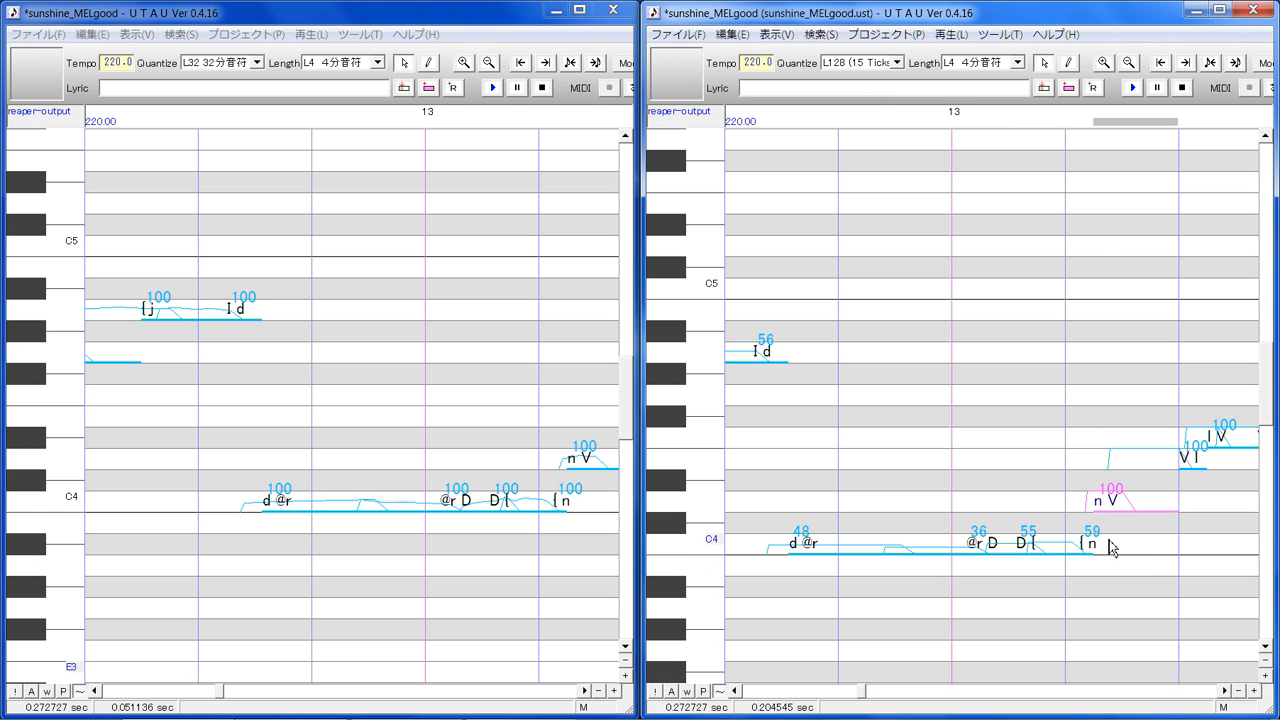
{"action": "left_click_drag", "start_coordinate": [1105, 530], "coordinate": [1113, 500]}
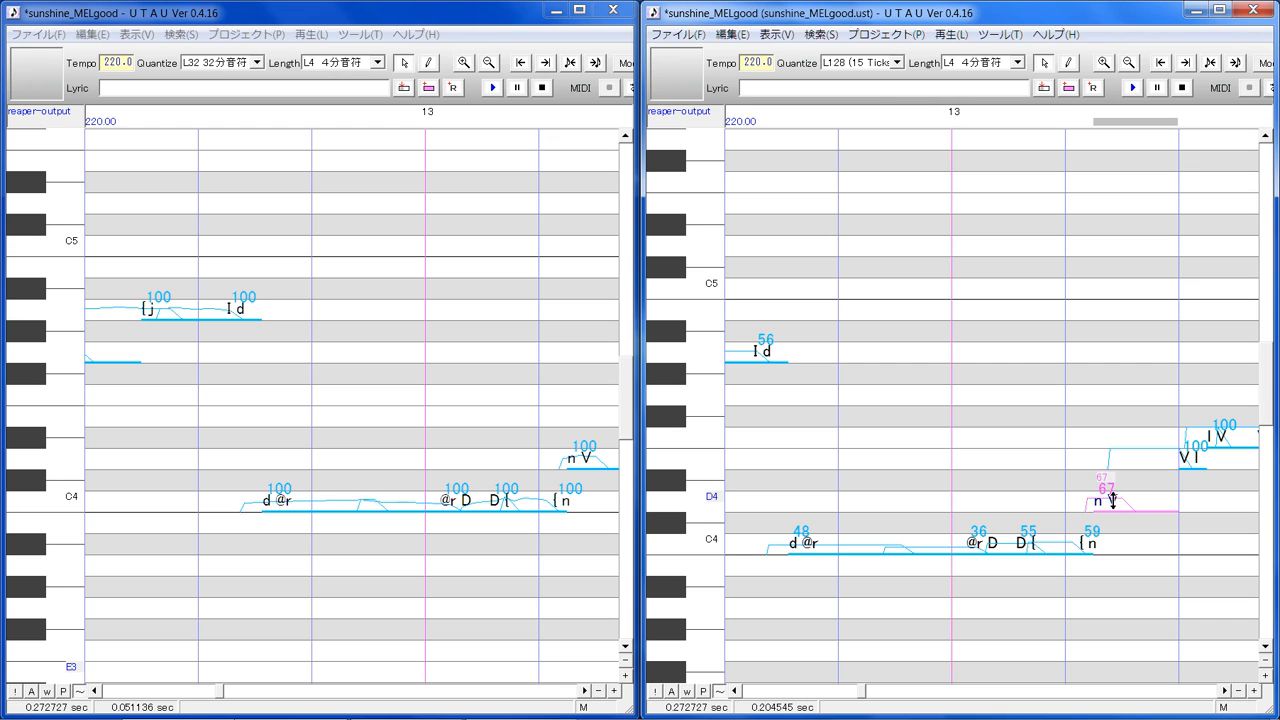
Reduce the volumes of the "V l", "l V" and "V k" notes in measure 13 of sunshine_MELgood.ust to 61, 68 and 51
{"action": "left_click", "coordinate": [1226, 691]}
{"action": "left_click", "coordinate": [1226, 691]}
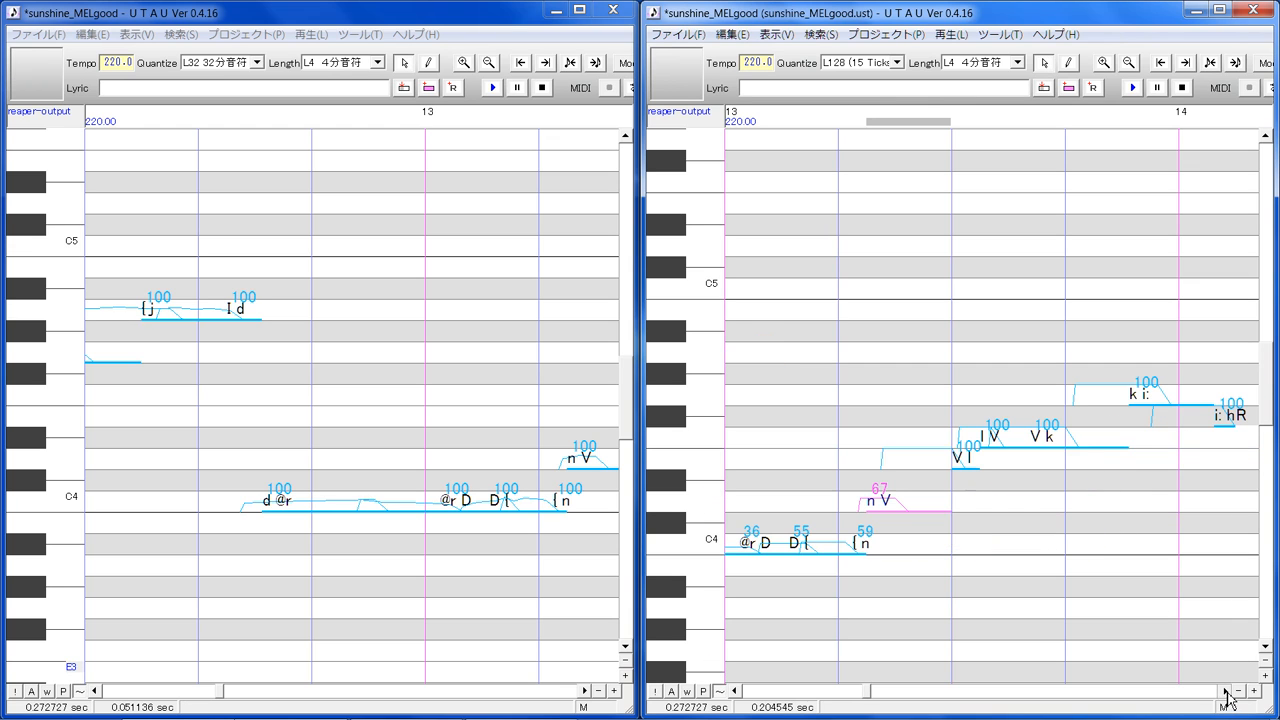
{"action": "left_click", "coordinate": [598, 691]}
{"action": "left_click", "coordinate": [615, 691]}
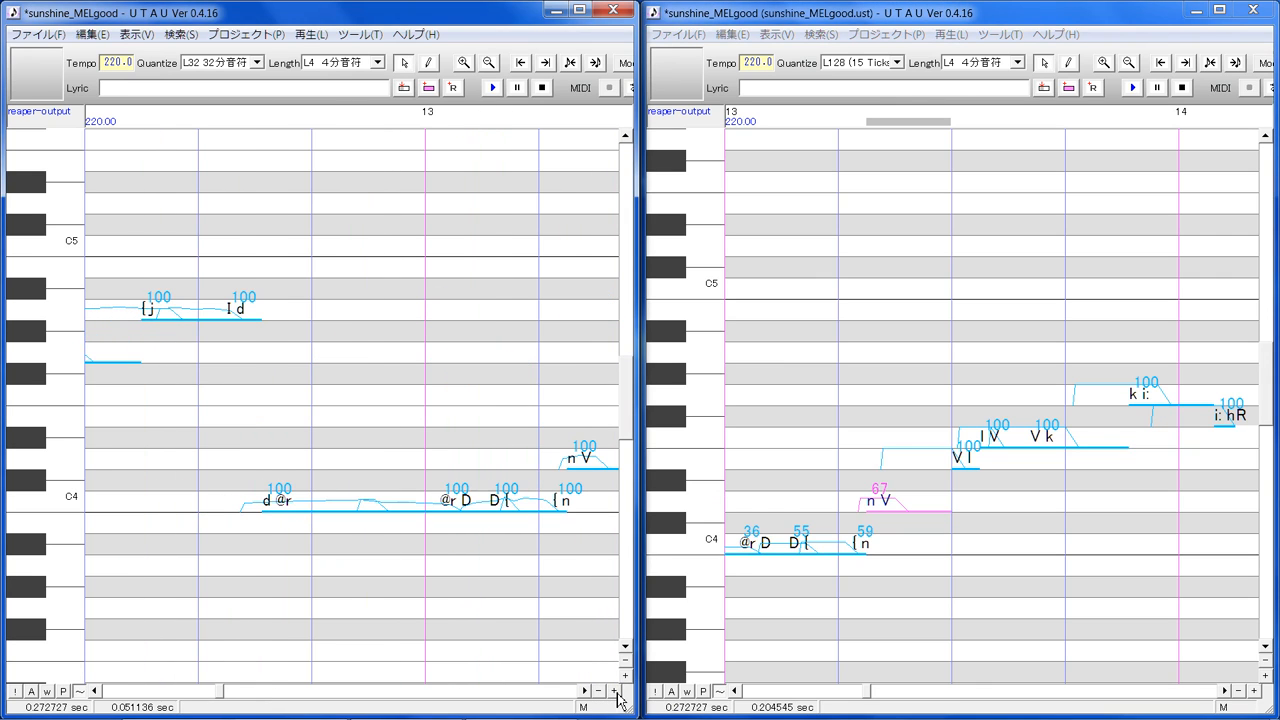
{"action": "left_click", "coordinate": [585, 691]}
{"action": "left_click", "coordinate": [585, 691]}
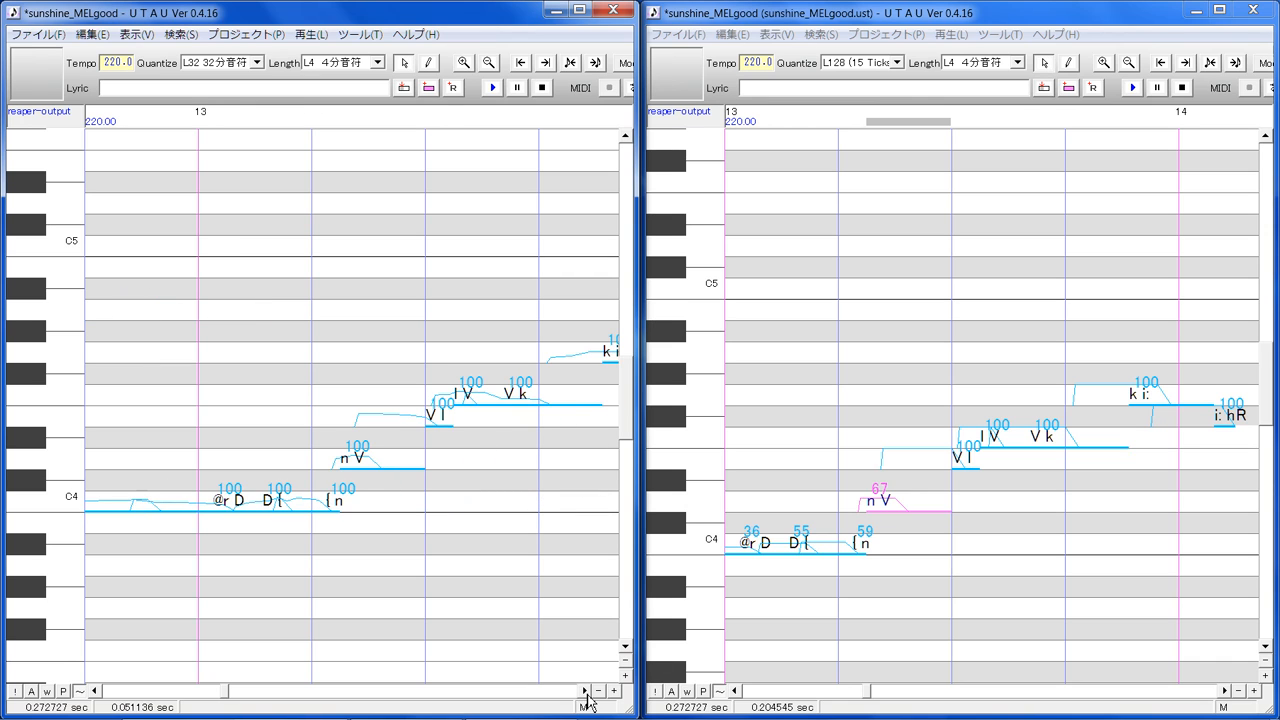
{"action": "left_click", "coordinate": [967, 521]}
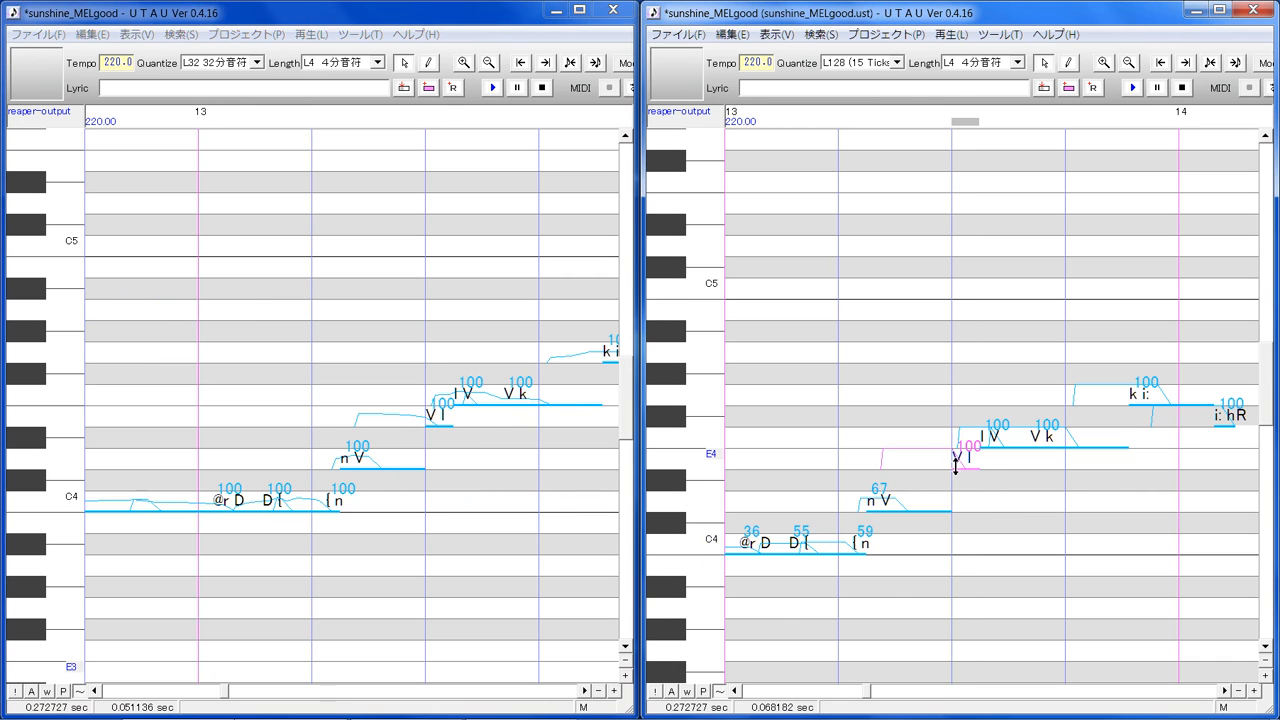
{"action": "left_click_drag", "start_coordinate": [964, 467], "coordinate": [1063, 477]}
{"action": "left_click", "coordinate": [993, 440]}
{"action": "left_click", "coordinate": [1061, 468]}
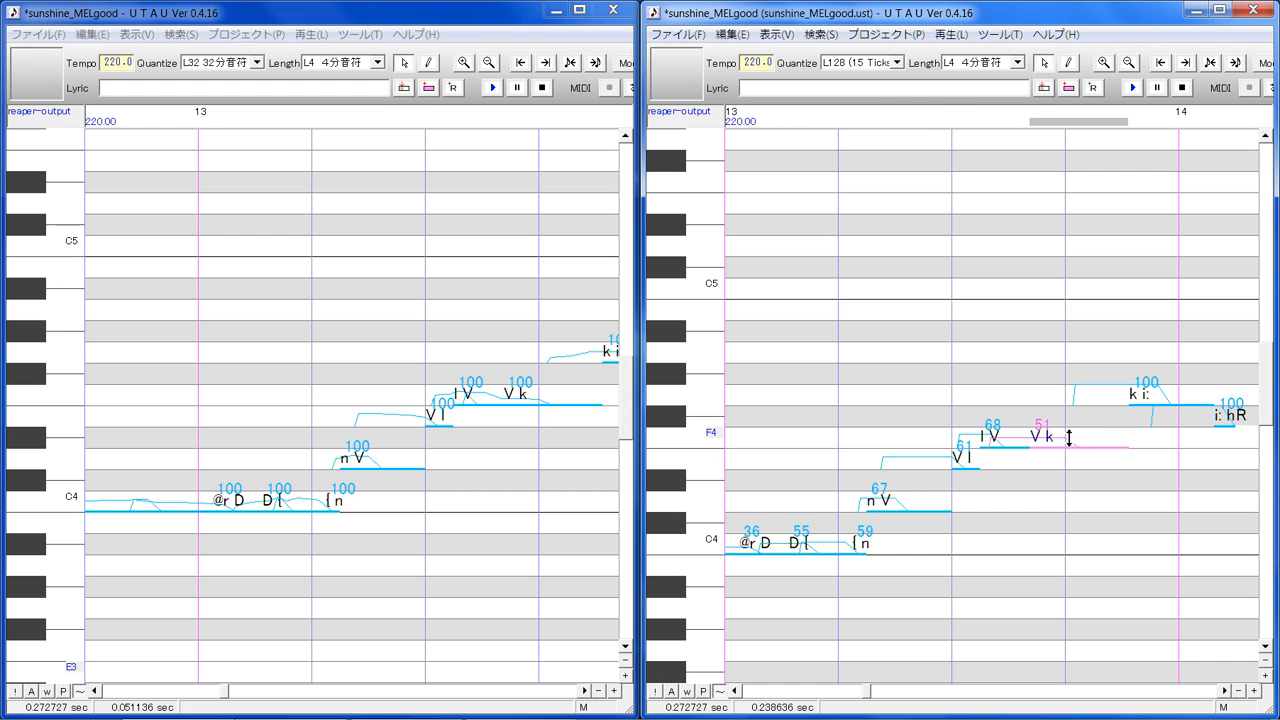
Set the volume of the "k i:" note before measure 14 to 56 and the "i: h" note before the rest to 50 in sunshine_MELgood.ust
{"action": "left_click", "coordinate": [586, 690]}
{"action": "left_click", "coordinate": [1224, 690]}
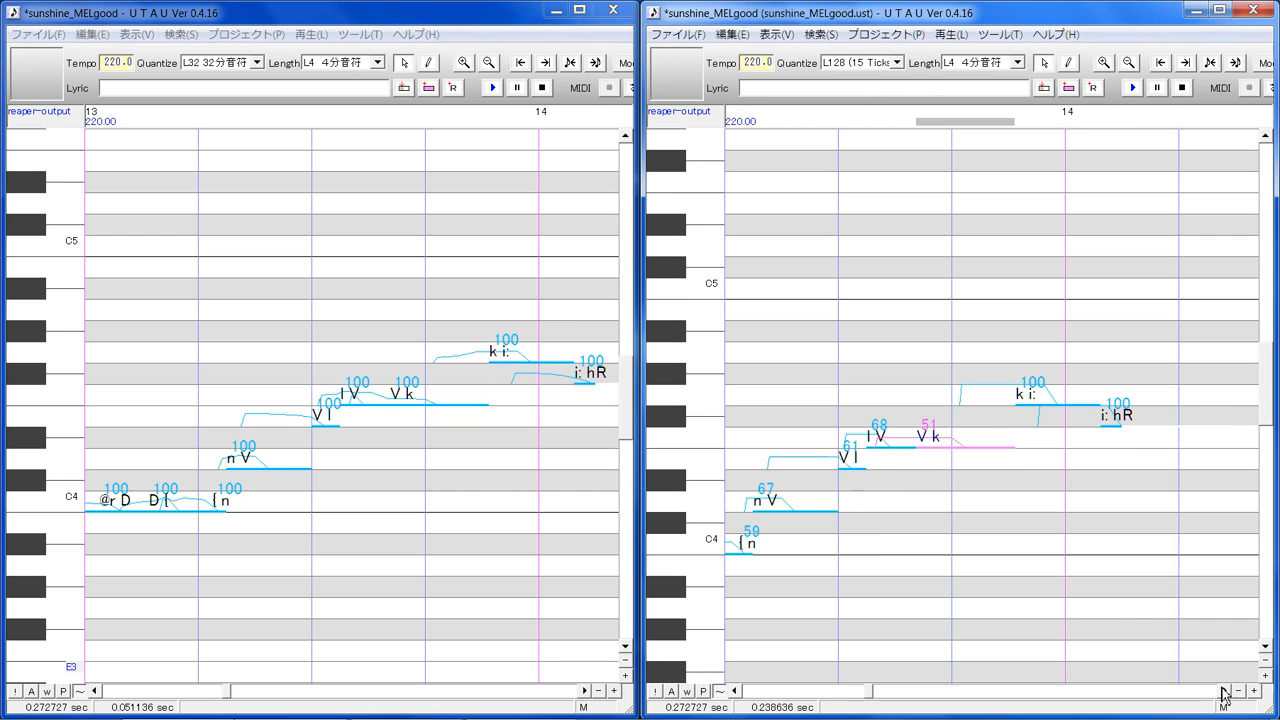
{"action": "left_click", "coordinate": [1031, 393]}
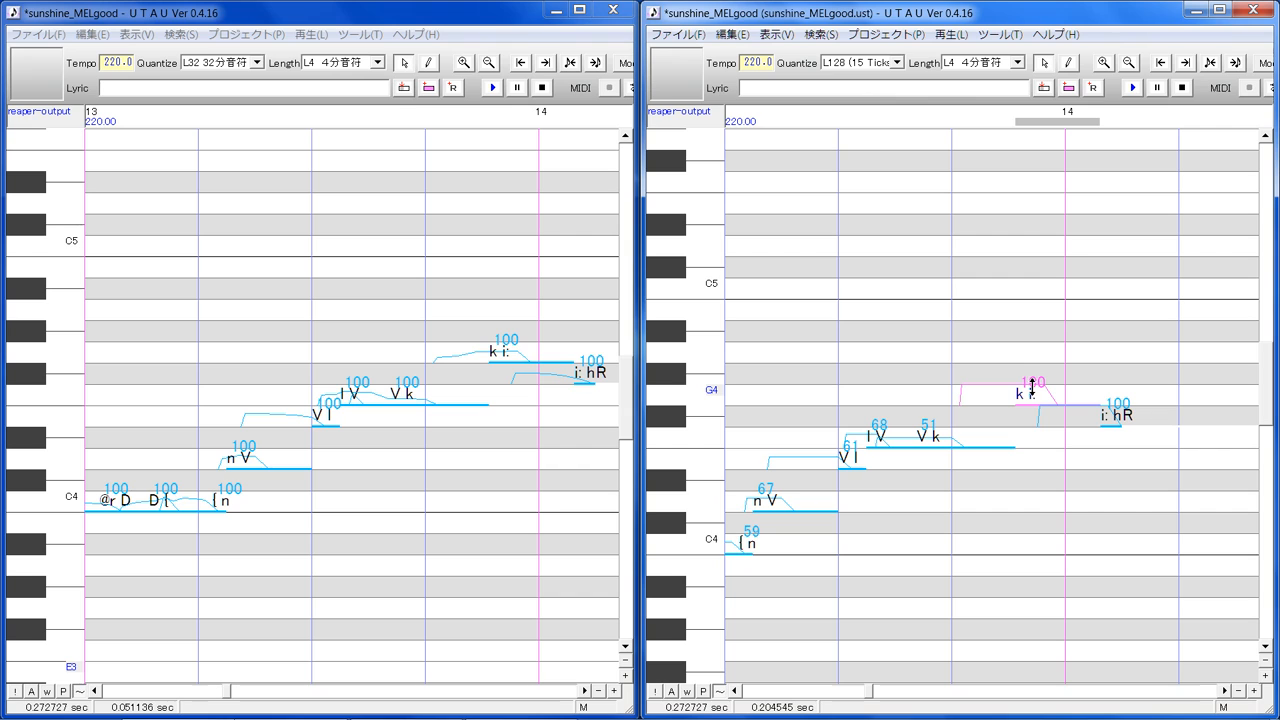
{"action": "left_click_drag", "start_coordinate": [1033, 388], "coordinate": [1050, 413]}
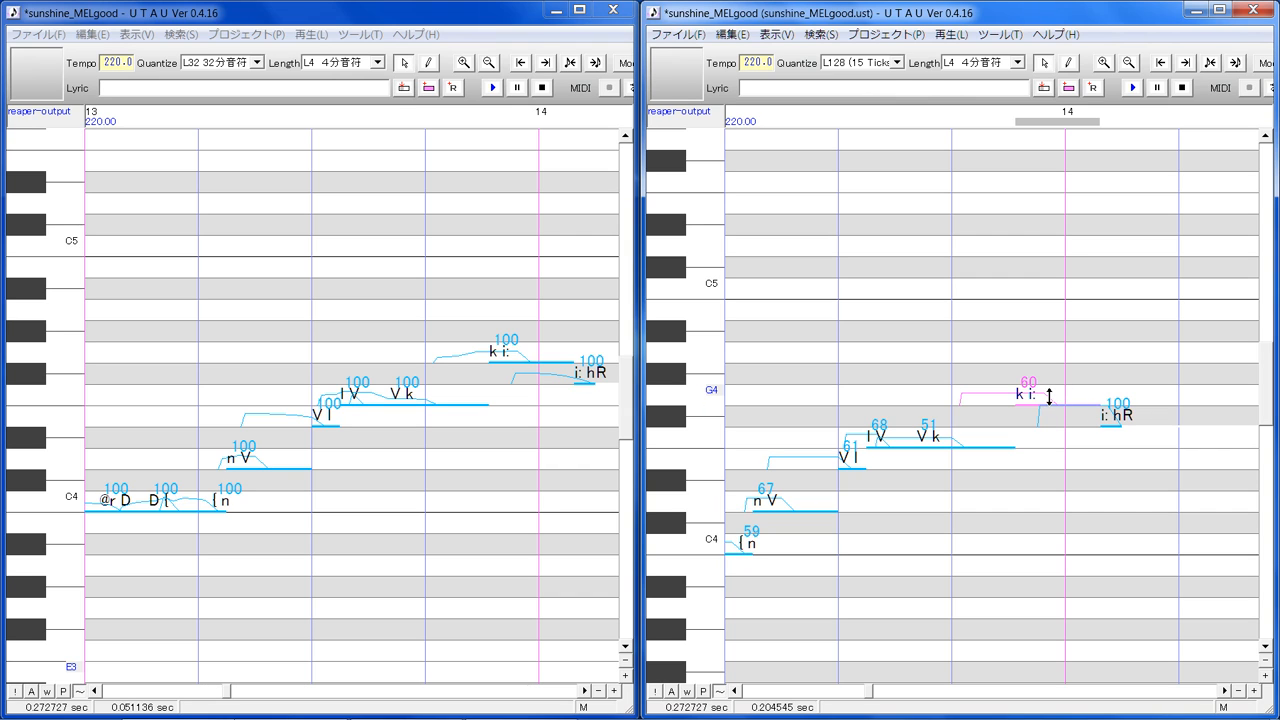
{"action": "left_click_drag", "start_coordinate": [1050, 399], "coordinate": [1050, 399]}
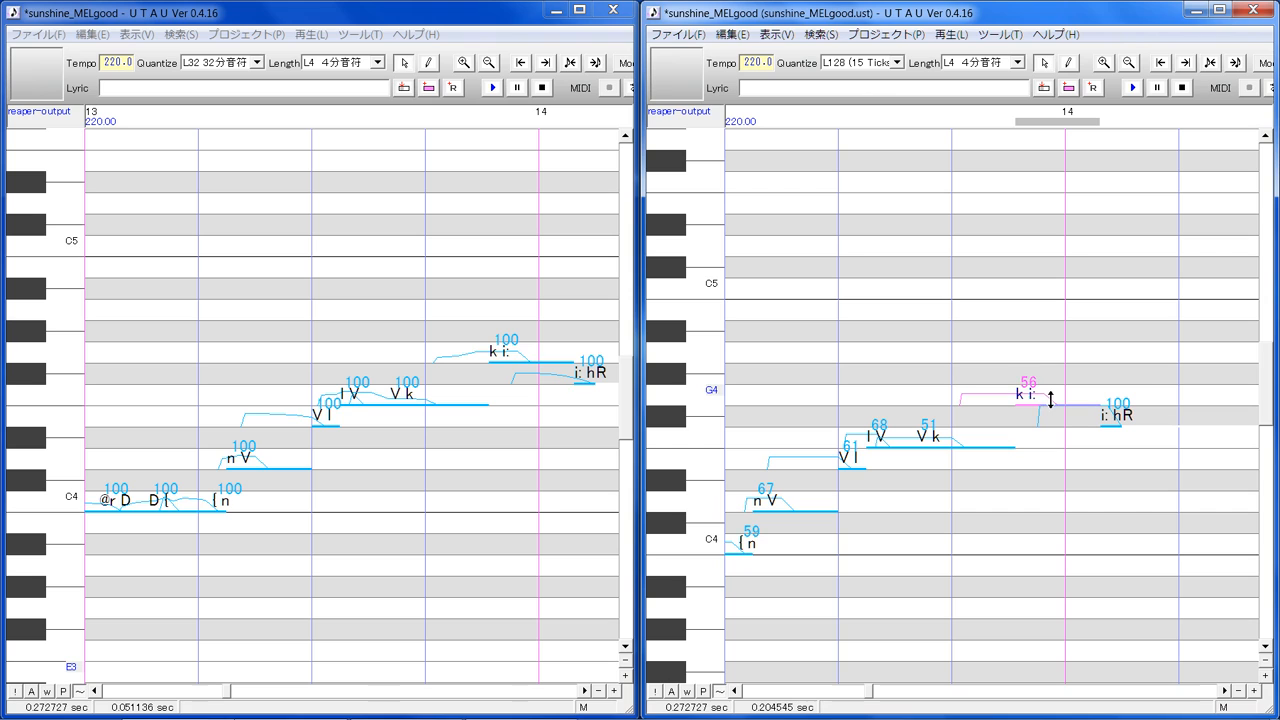
{"action": "left_click", "coordinate": [1117, 461]}
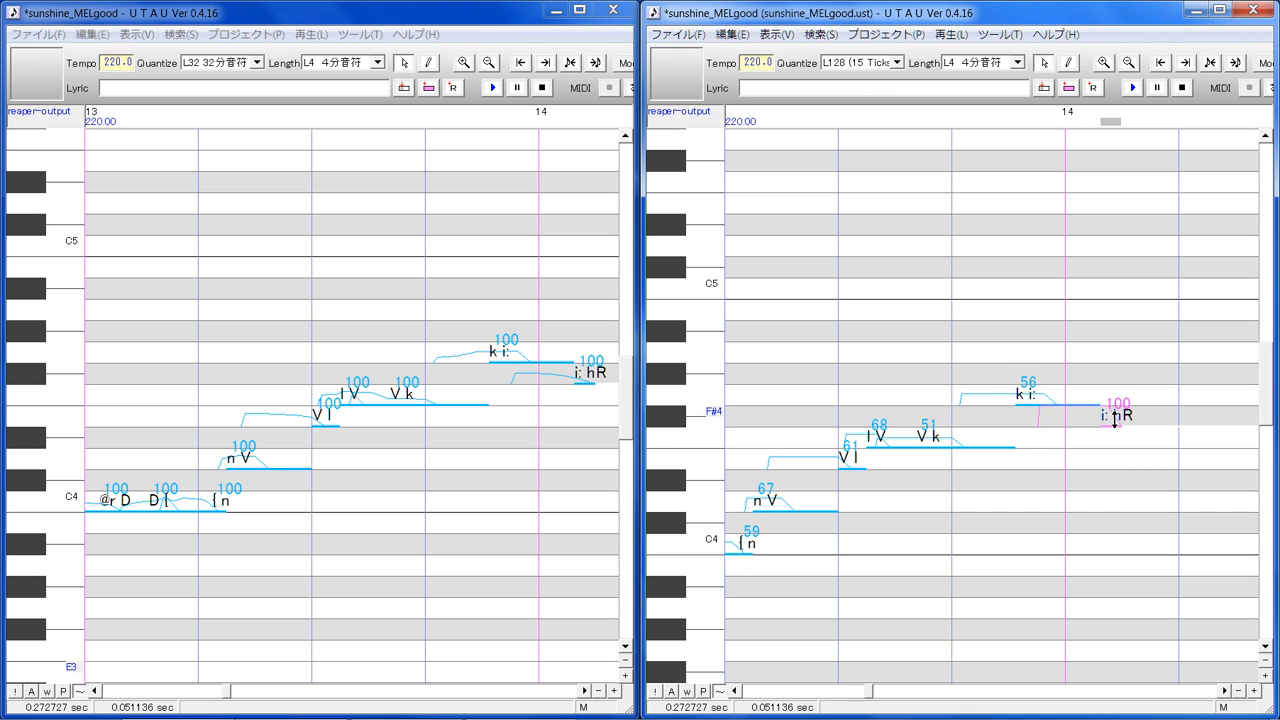
{"action": "mouse_move", "coordinate": [1115, 419]}
{"action": "left_mouse_down"}
{"action": "mouse_move", "coordinate": [1114, 446]}
{"action": "mouse_move", "coordinate": [1113, 412]}
{"action": "mouse_move", "coordinate": [1110, 422]}
{"action": "left_mouse_up"}
In measure 14 of sunshine_MELgood.ust, lower the volume of the "p I" note to 66 and the "I n" note to 59
{"action": "left_click", "coordinate": [1223, 690]}
{"action": "double_click", "coordinate": [1223, 690]}
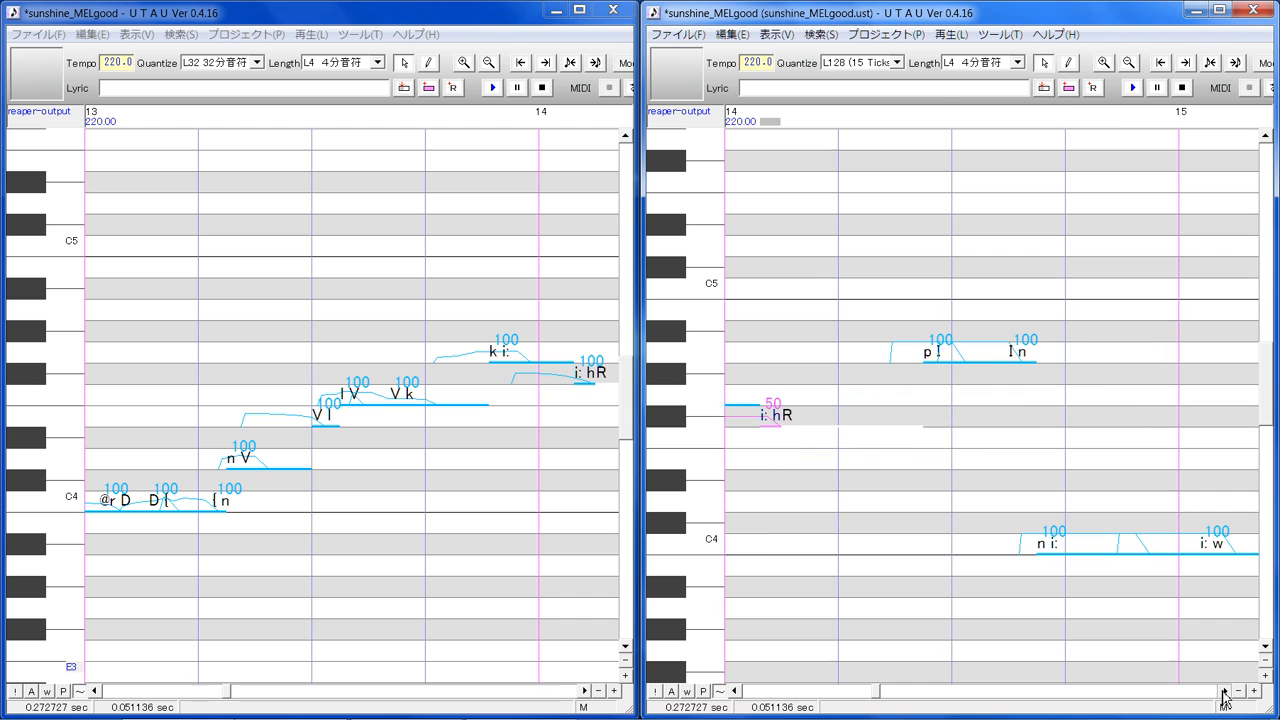
{"action": "double_click", "coordinate": [587, 690]}
{"action": "left_click", "coordinate": [585, 690]}
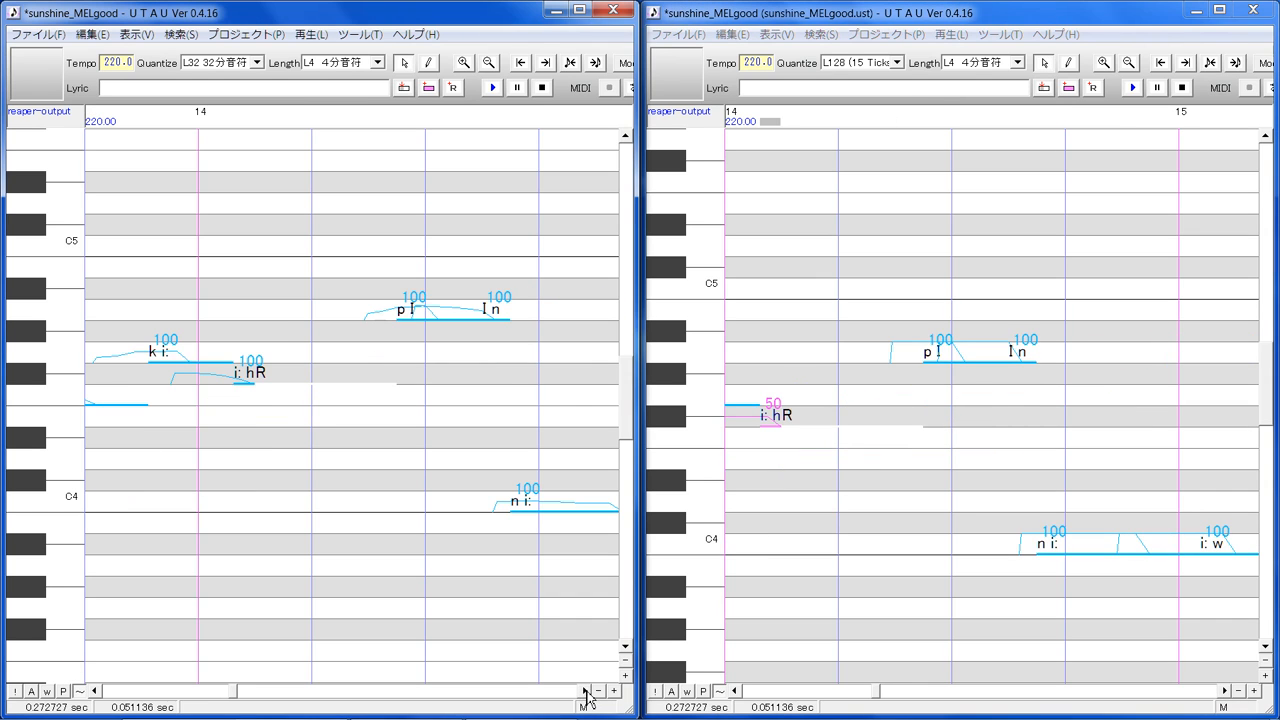
{"action": "left_click", "coordinate": [954, 352]}
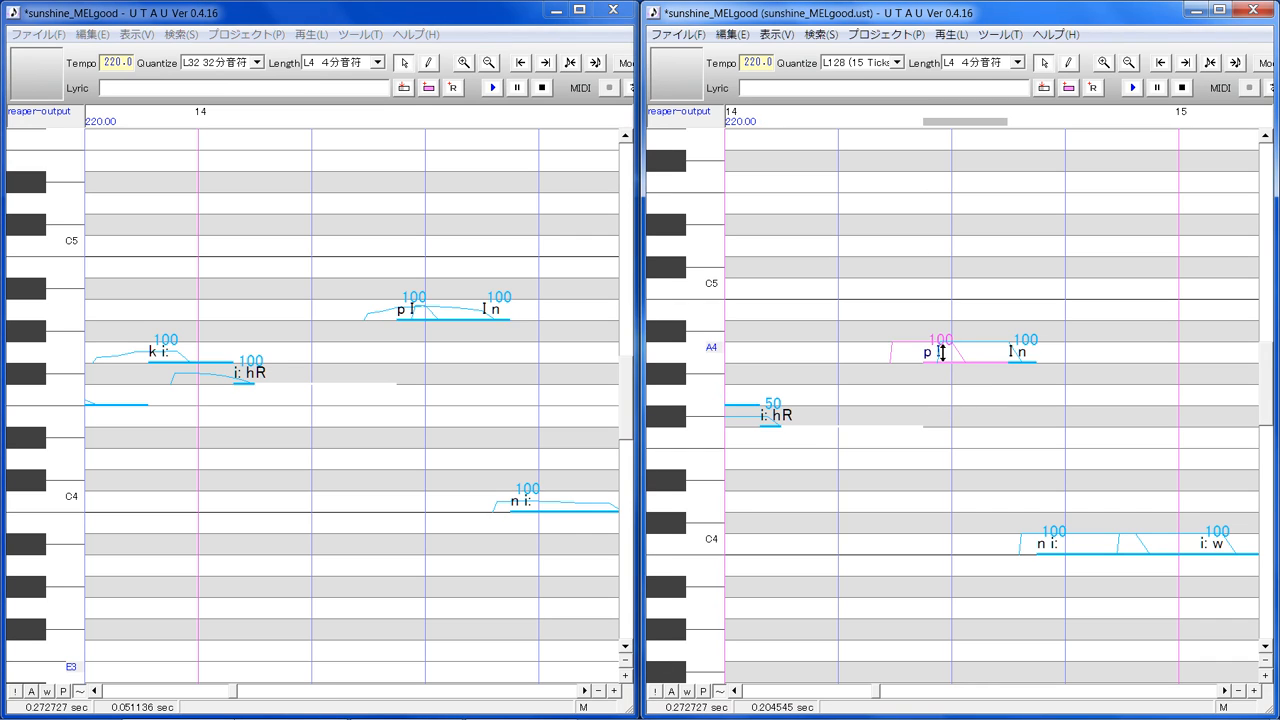
{"action": "mouse_move", "coordinate": [942, 352]}
{"action": "left_mouse_down"}
{"action": "mouse_move", "coordinate": [942, 368]}
{"action": "mouse_move", "coordinate": [942, 352]}
{"action": "left_mouse_up"}
{"action": "left_click", "coordinate": [1024, 358]}
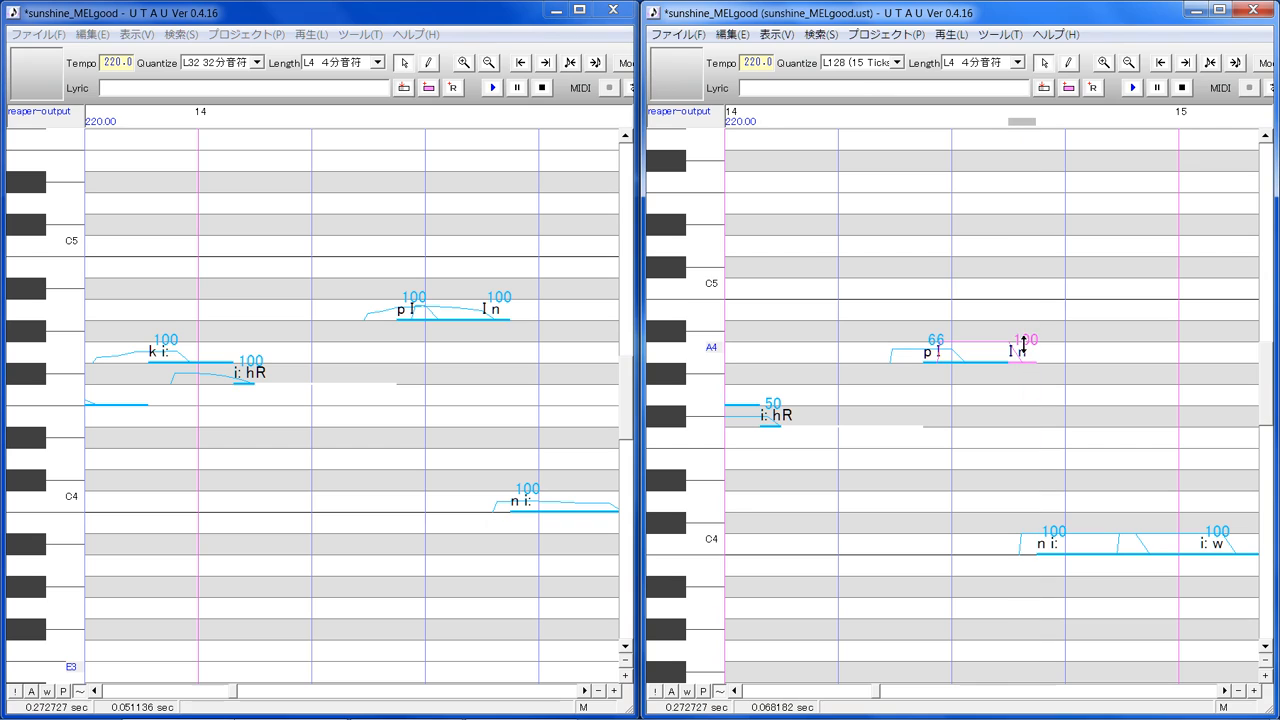
{"action": "left_click_drag", "start_coordinate": [1021, 345], "coordinate": [1021, 366]}
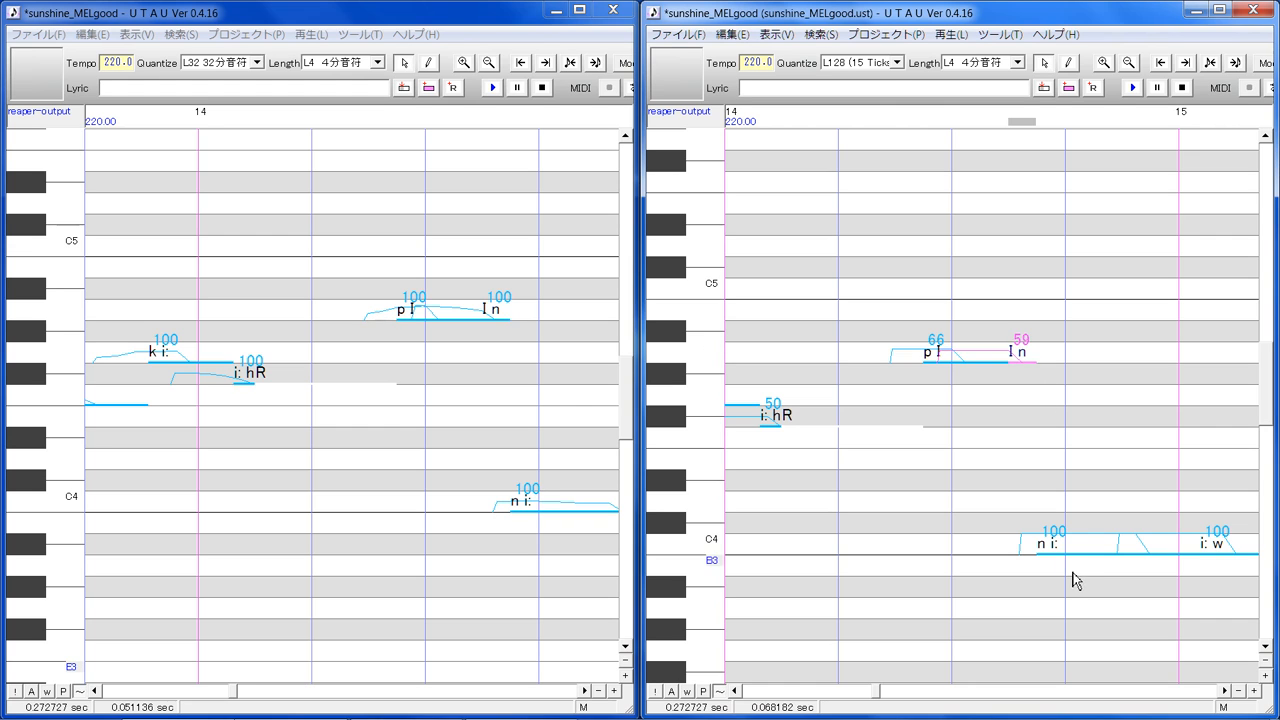
Set the volume of the "n i:" note ending measure 14 to 53 and the "i: w" note starting measure 15 to 42 in sunshine_MELgood.ust
{"action": "left_click", "coordinate": [1068, 552]}
{"action": "mouse_move", "coordinate": [1068, 545]}
{"action": "left_mouse_down"}
{"action": "mouse_move", "coordinate": [1065, 573]}
{"action": "mouse_move", "coordinate": [1078, 548]}
{"action": "left_mouse_up"}
{"action": "left_click", "coordinate": [585, 690]}
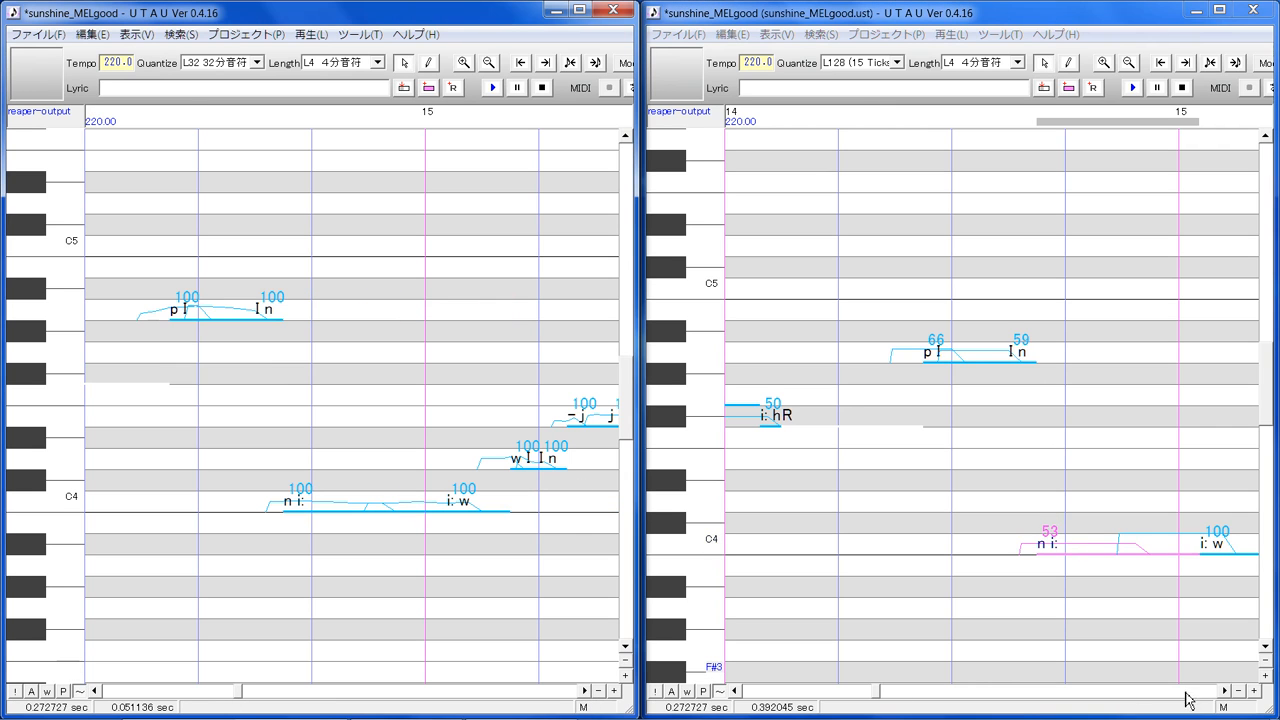
{"action": "left_click", "coordinate": [1225, 690]}
{"action": "left_click", "coordinate": [1225, 691]}
{"action": "left_click", "coordinate": [1225, 691]}
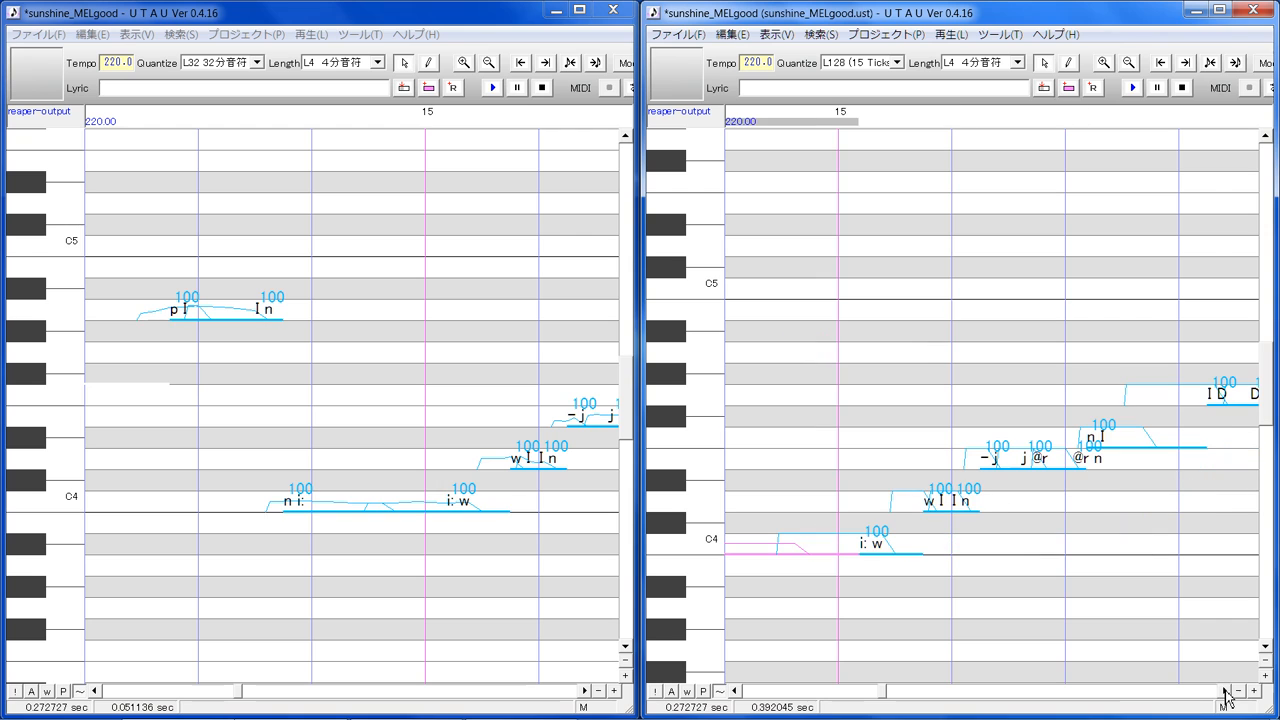
{"action": "left_click", "coordinate": [882, 599]}
{"action": "left_click_drag", "start_coordinate": [878, 545], "coordinate": [879, 563]}
{"action": "left_click", "coordinate": [880, 547]}
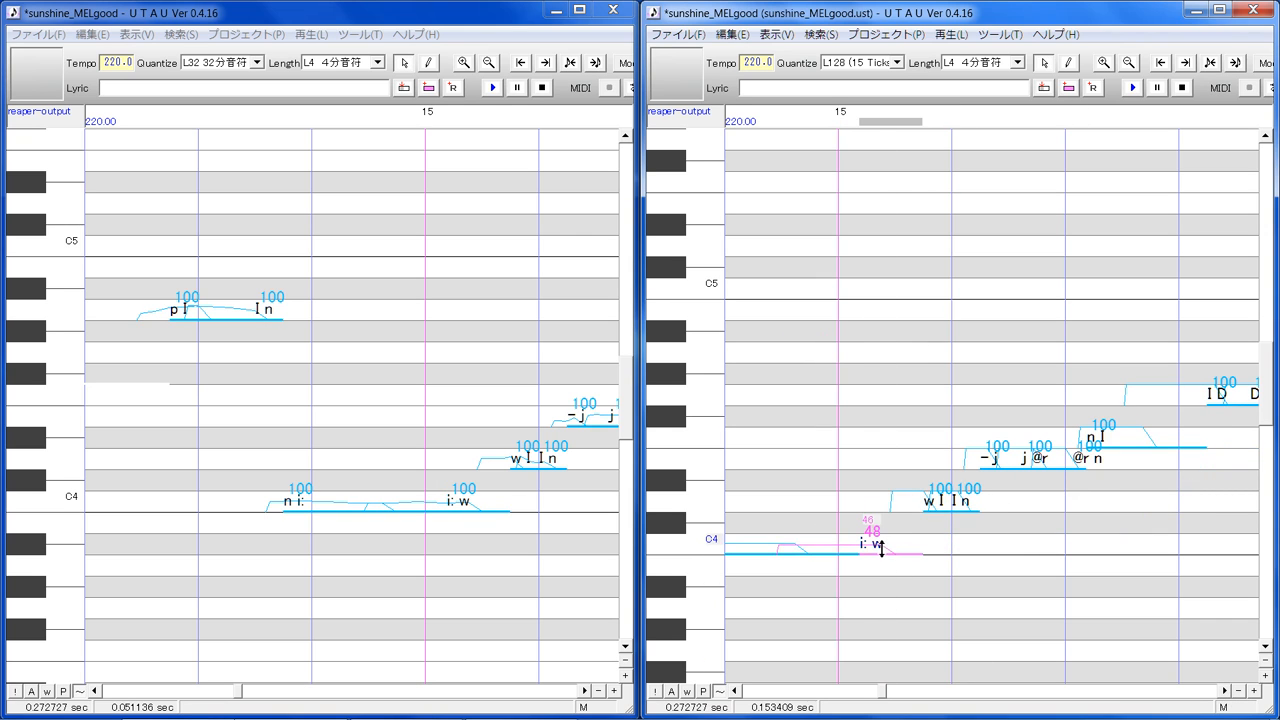
In measure 15 of sunshine_MELgood.ust, set the volumes of the "w I", "I n" and "- j" notes to 67, 49 and 36
{"action": "left_click", "coordinate": [935, 557]}
{"action": "mouse_move", "coordinate": [930, 500]}
{"action": "left_mouse_down"}
{"action": "mouse_move", "coordinate": [934, 523]}
{"action": "mouse_move", "coordinate": [936, 512]}
{"action": "mouse_move", "coordinate": [966, 527]}
{"action": "mouse_move", "coordinate": [966, 503]}
{"action": "mouse_move", "coordinate": [996, 503]}
{"action": "mouse_move", "coordinate": [996, 459]}
{"action": "left_mouse_up"}
{"action": "left_click", "coordinate": [957, 528]}
Reduce the volume of the "j @r" note to 58 and the "@r n" note to 61 in measure 15 of sunshine_MELgood.ust
{"action": "left_click", "coordinate": [585, 690]}
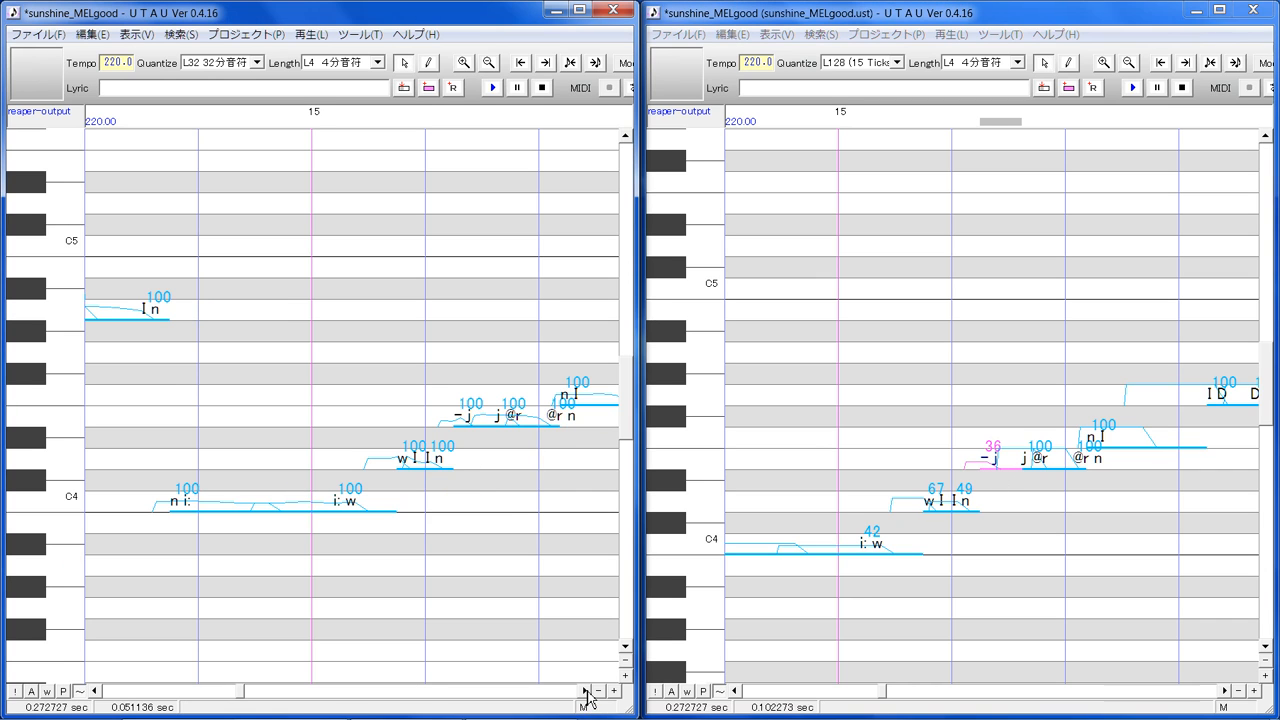
{"action": "left_click", "coordinate": [1035, 506]}
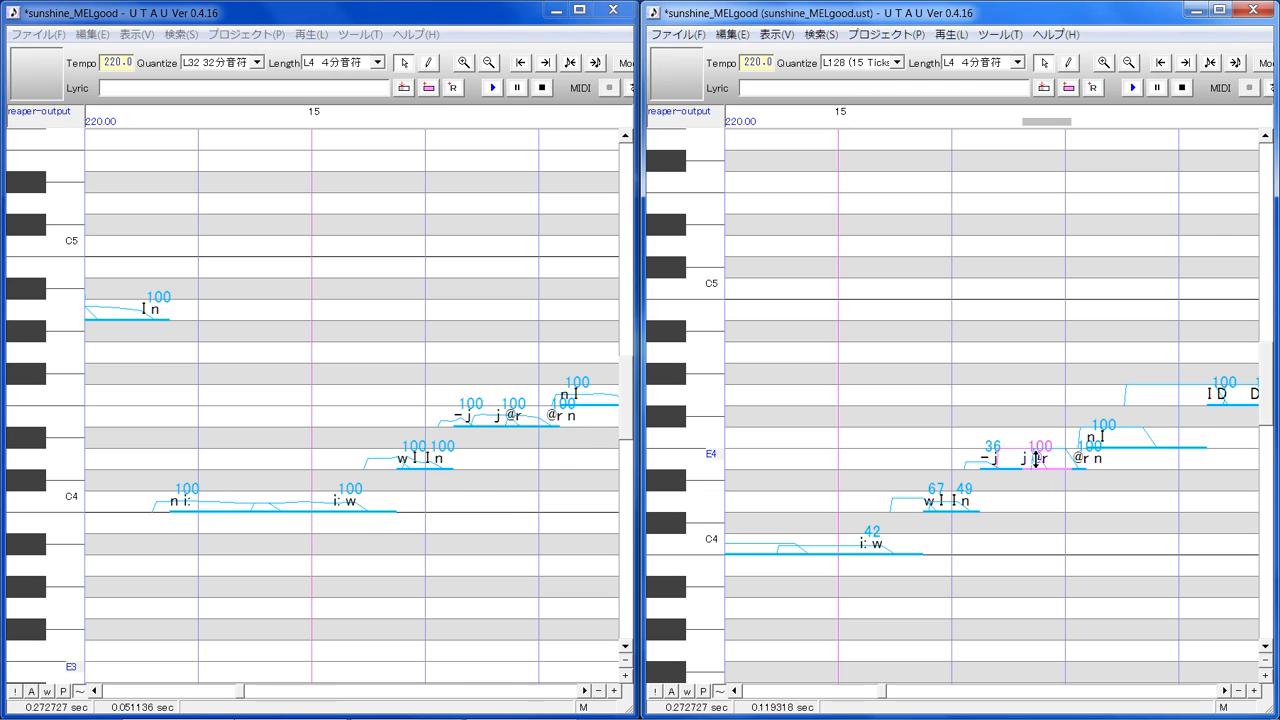
{"action": "left_click_drag", "start_coordinate": [1035, 458], "coordinate": [1083, 471]}
{"action": "left_click", "coordinate": [1081, 487]}
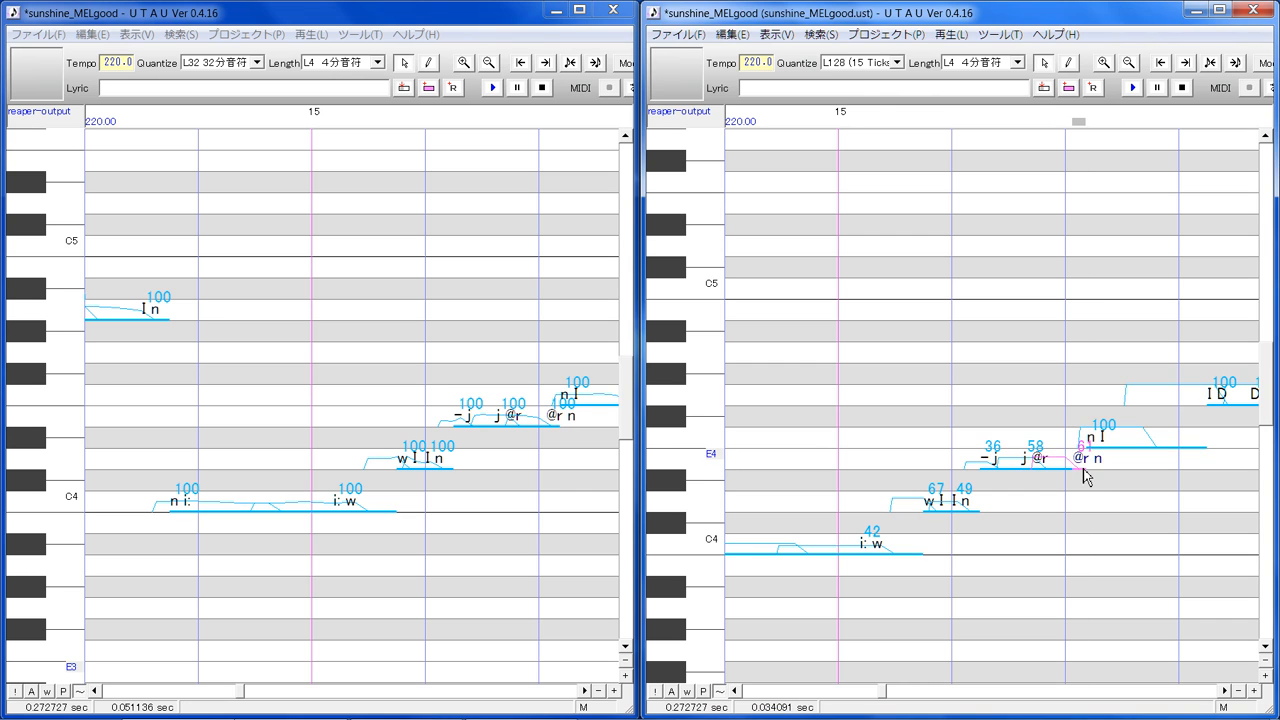
Lower the volume of the "n I" note in measure 15 of sunshine_MELgood.ust to 52
{"action": "left_click", "coordinate": [1222, 691]}
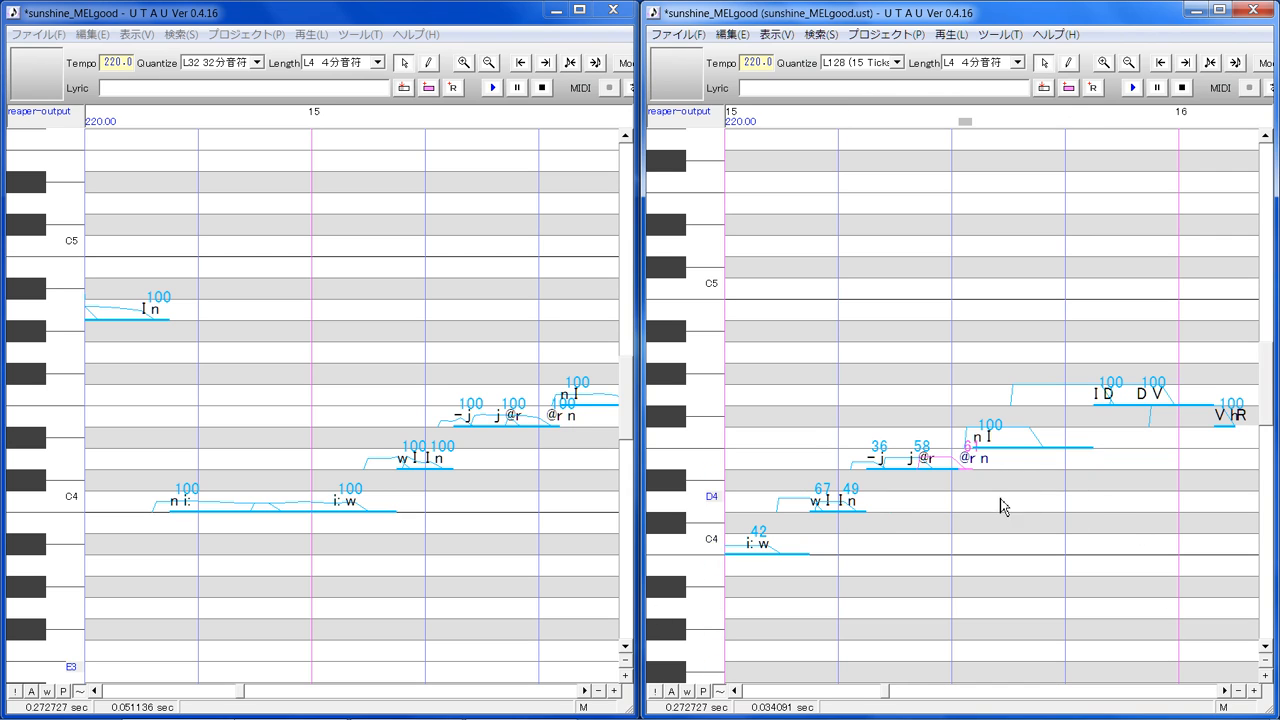
{"action": "left_click", "coordinate": [1005, 440]}
{"action": "left_click_drag", "start_coordinate": [1005, 437], "coordinate": [1020, 443]}
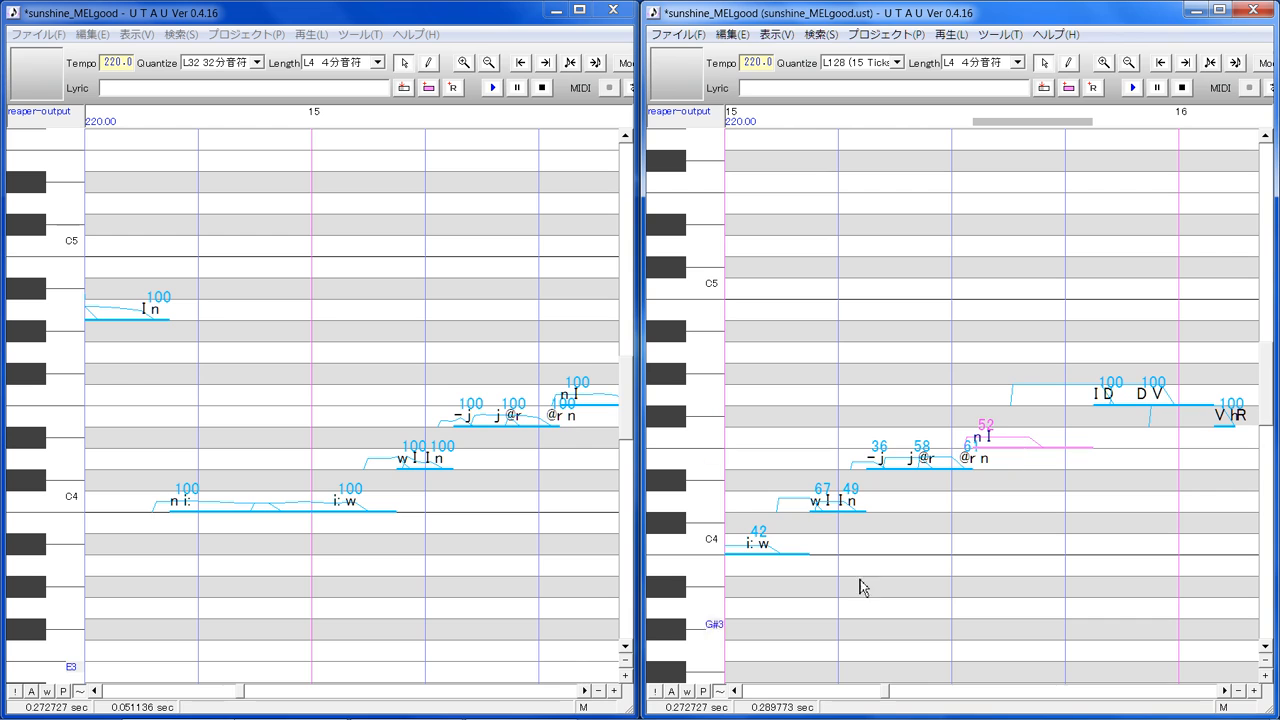
Set the volume of the "I D" note to 67 and the "D V" note to 64 at the end of measure 15 in sunshine_MELgood.ust
{"action": "left_click", "coordinate": [586, 691]}
{"action": "left_click", "coordinate": [586, 691]}
{"action": "left_click", "coordinate": [586, 691]}
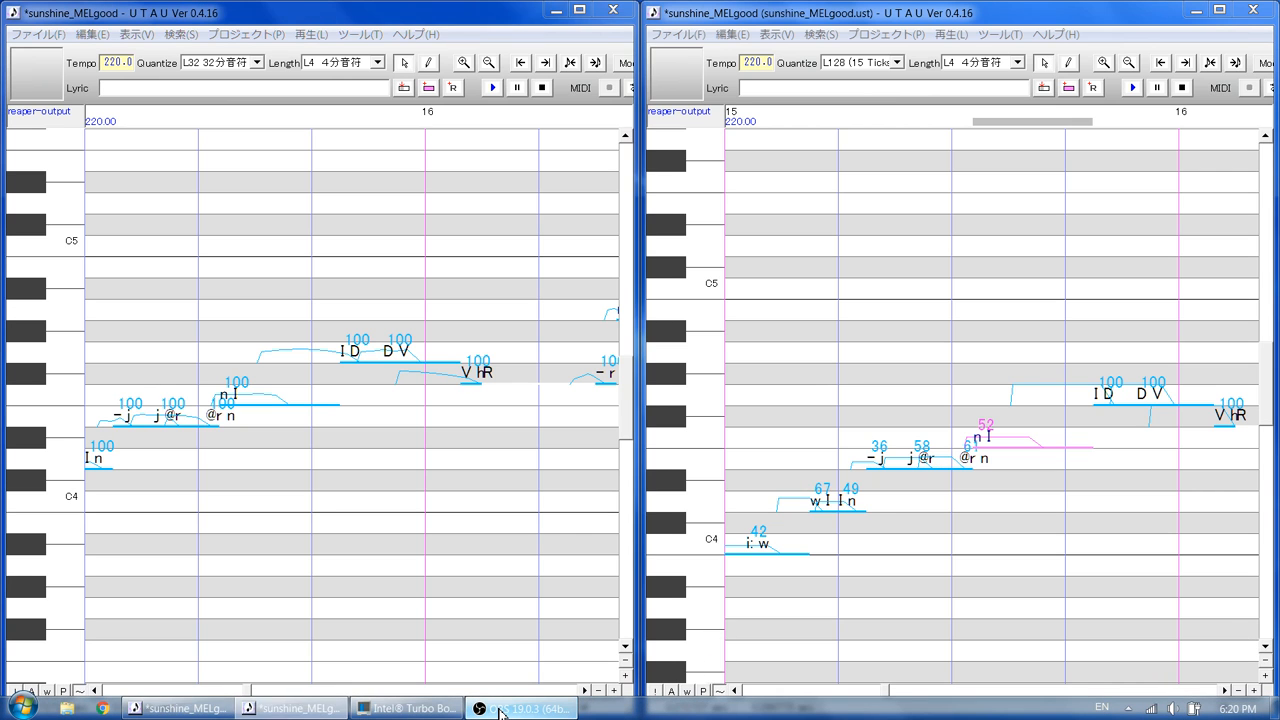
{"action": "left_click", "coordinate": [500, 710]}
{"action": "left_click", "coordinate": [500, 710]}
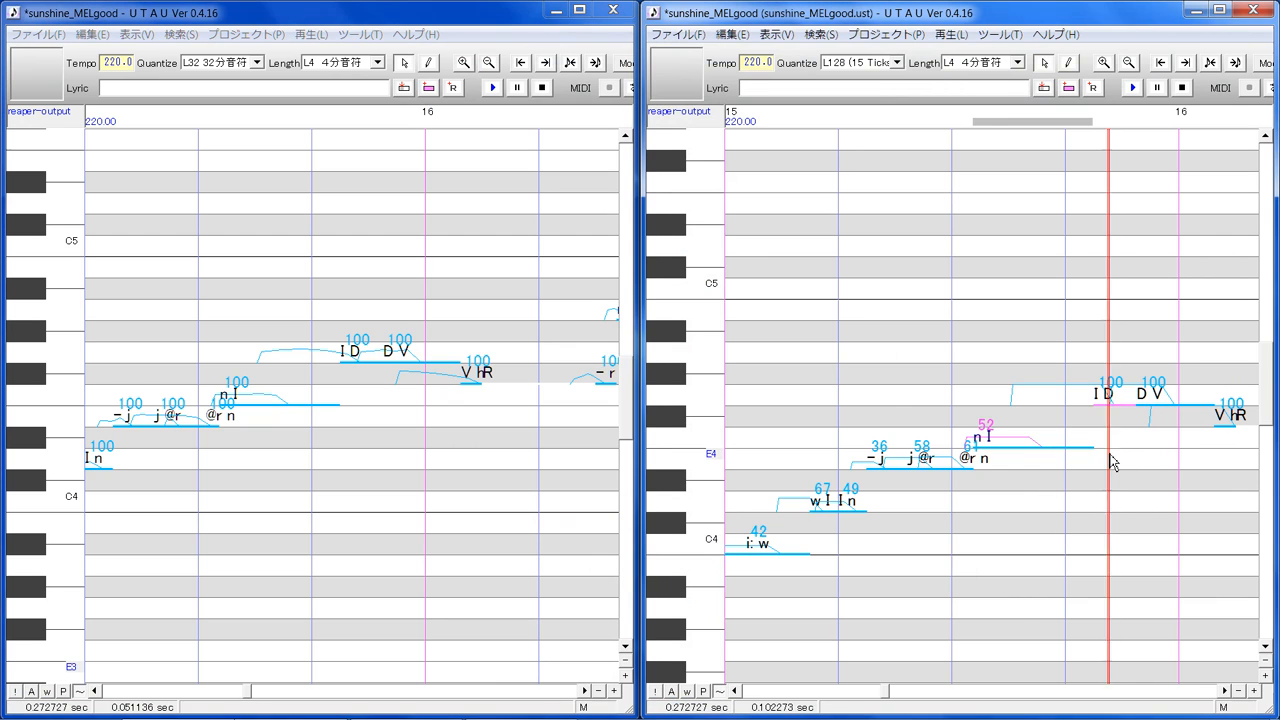
{"action": "left_click", "coordinate": [1103, 393]}
{"action": "left_click_drag", "start_coordinate": [1101, 393], "coordinate": [1160, 395]}
{"action": "left_click", "coordinate": [1151, 418]}
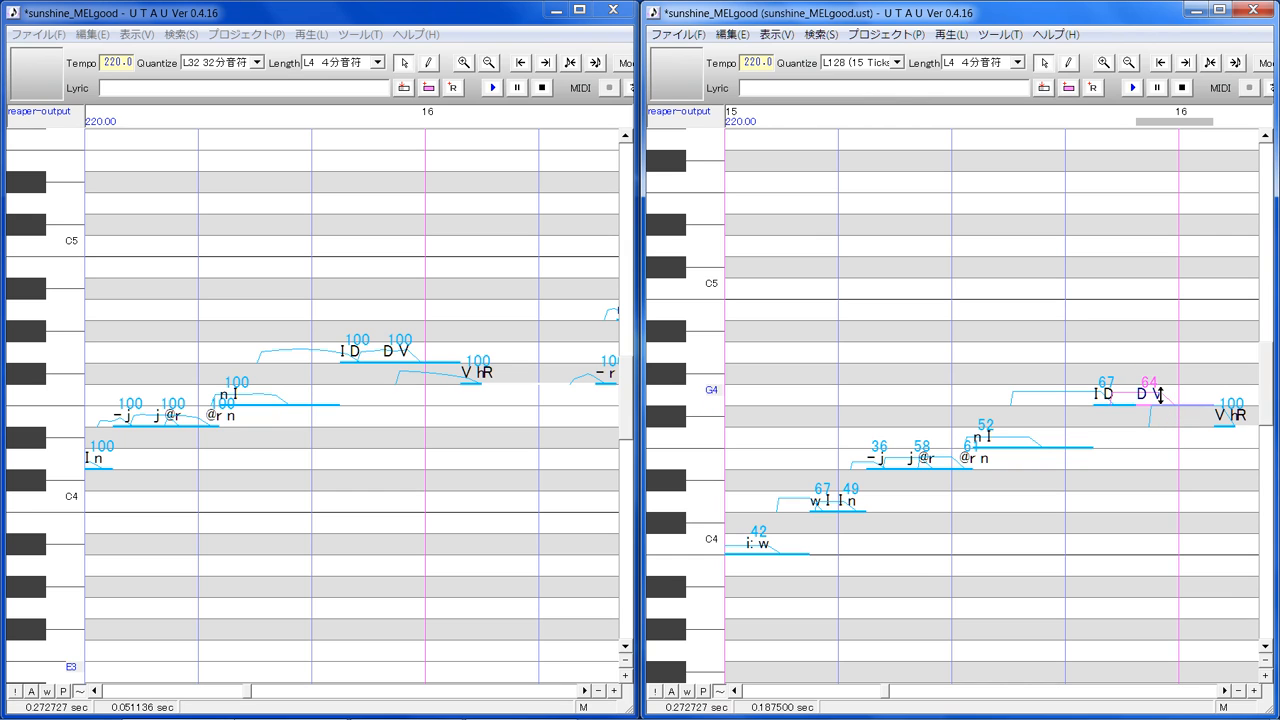
In measure 16 of sunshine_MELgood.ust, lower the volume of the "V h" note to 59 and the "- r" note to 56
{"action": "left_click", "coordinate": [1226, 694]}
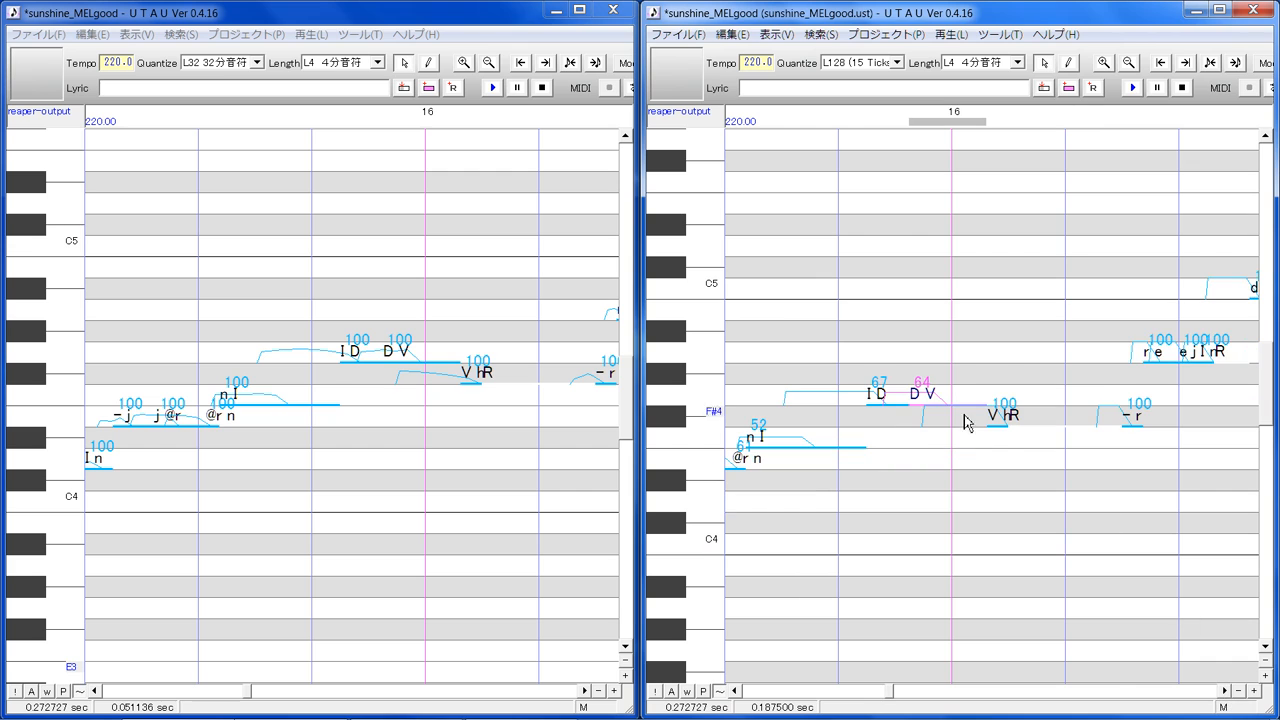
{"action": "left_click", "coordinate": [1003, 418]}
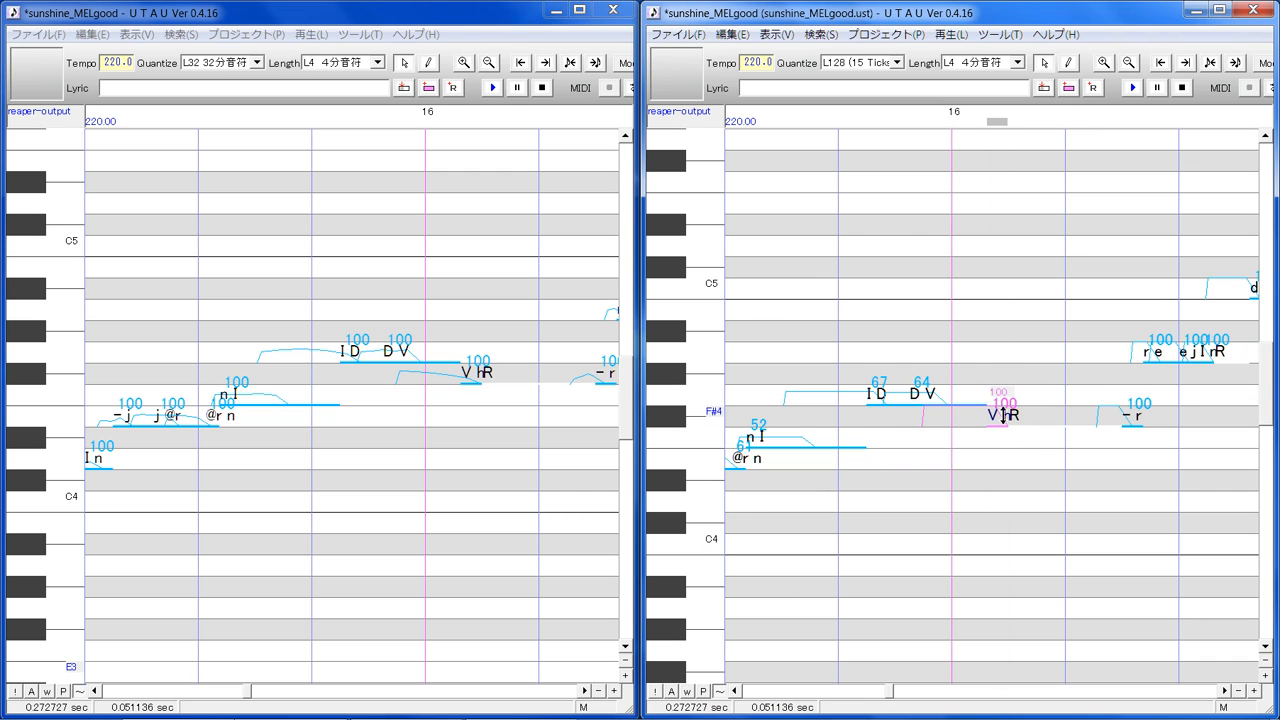
{"action": "left_click_drag", "start_coordinate": [1003, 420], "coordinate": [1013, 442]}
{"action": "left_click", "coordinate": [992, 419]}
{"action": "left_click", "coordinate": [1227, 691]}
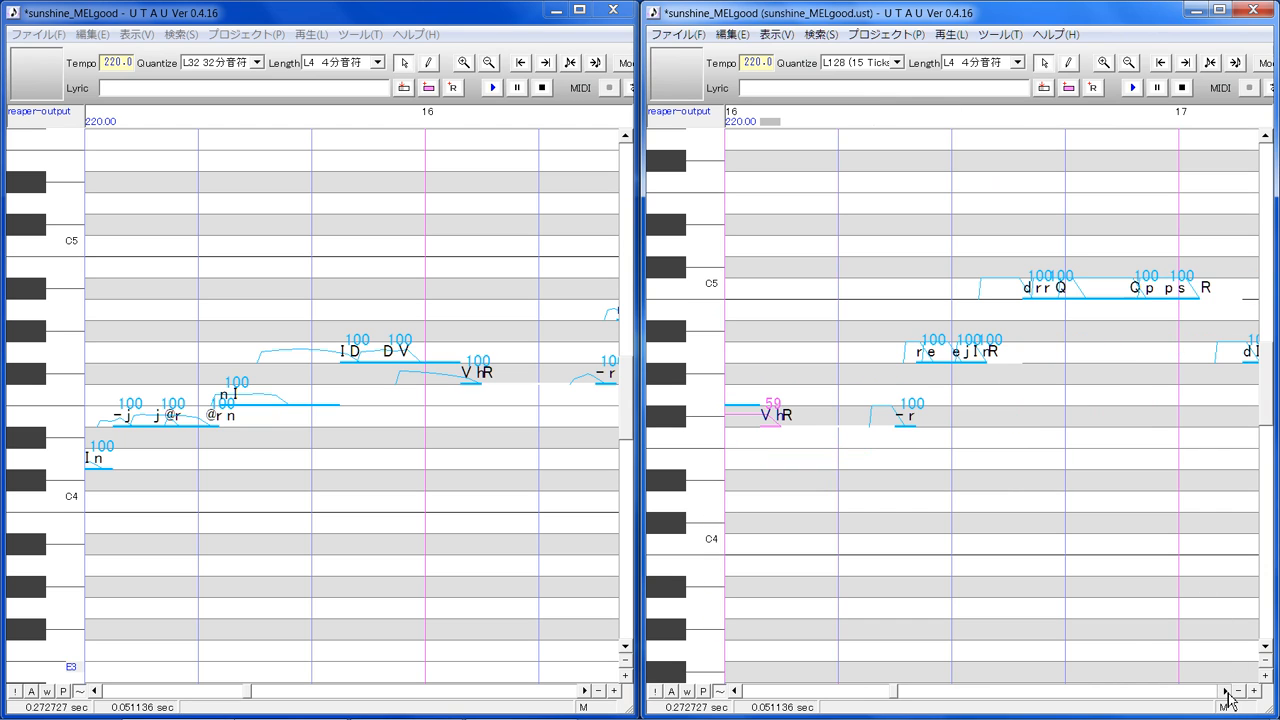
{"action": "left_click", "coordinate": [584, 690]}
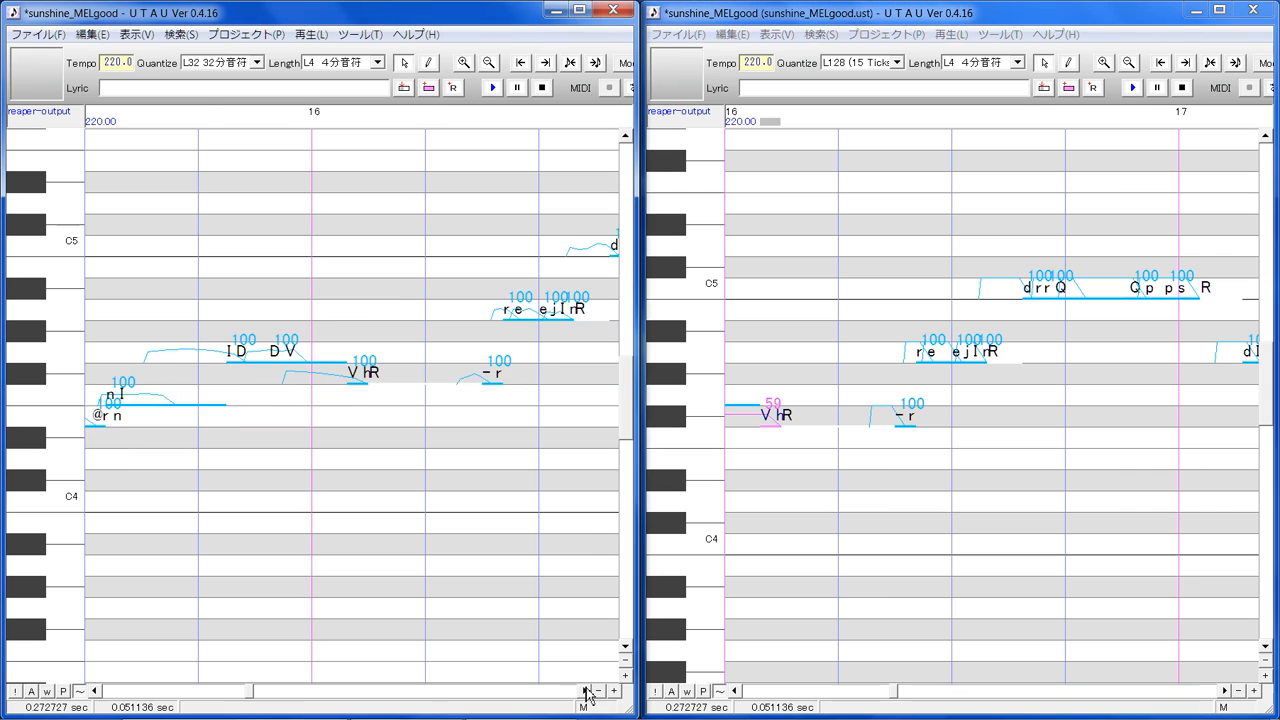
{"action": "left_click", "coordinate": [903, 412]}
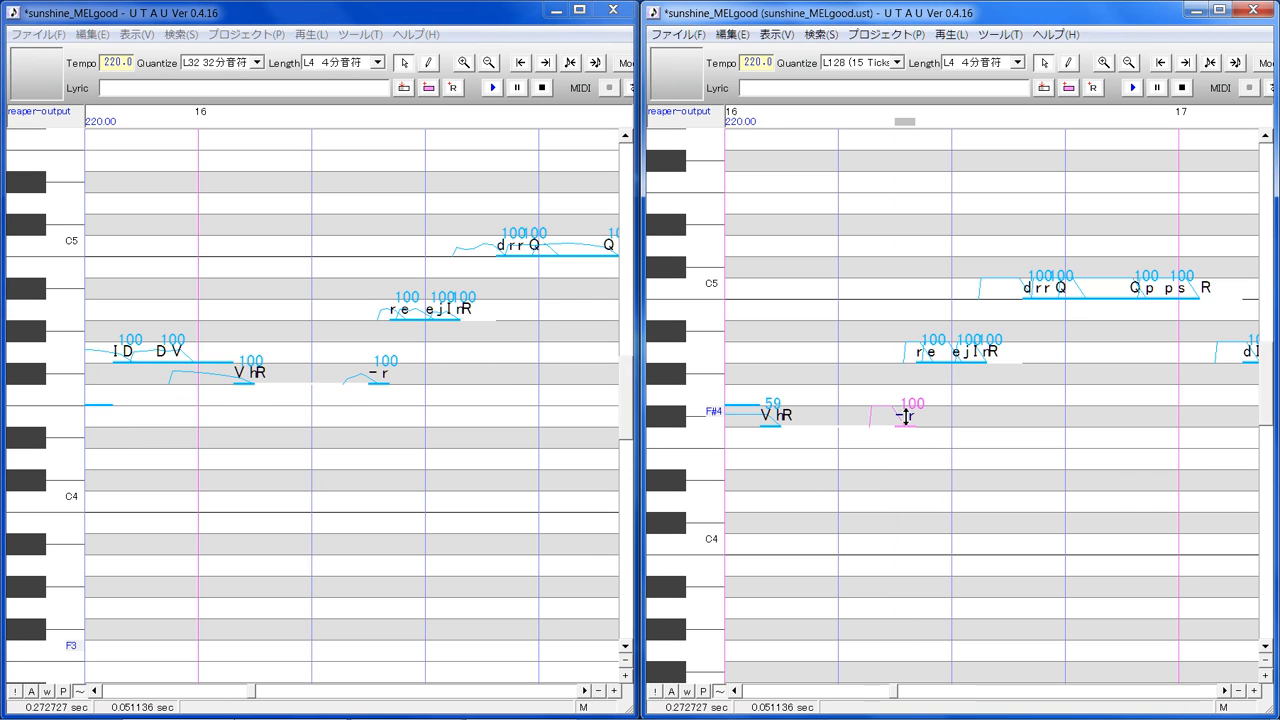
{"action": "left_click_drag", "start_coordinate": [906, 449], "coordinate": [931, 415]}
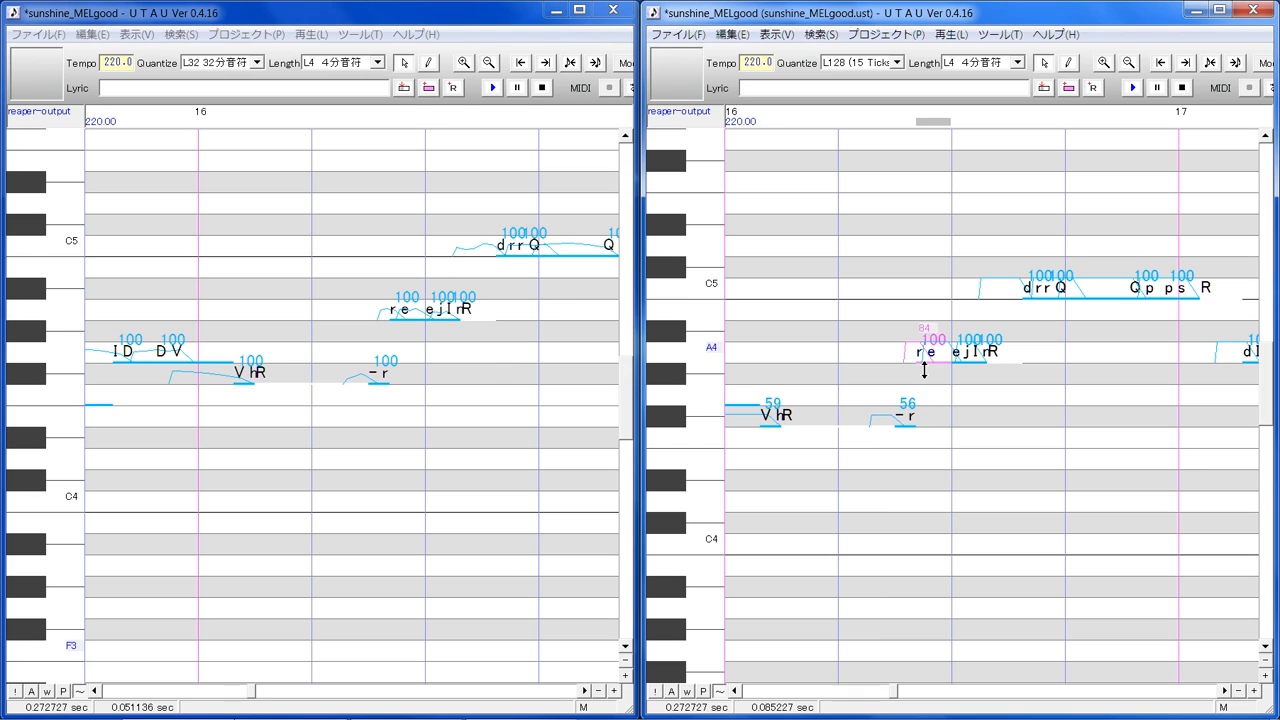
Set the volumes of the "r e", "e j" and "I n" notes in measure 16 of sunshine_MELgood.ust to 52, 56 and 45
{"action": "mouse_move", "coordinate": [924, 370]}
{"action": "left_mouse_down"}
{"action": "mouse_move", "coordinate": [929, 358]}
{"action": "mouse_move", "coordinate": [929, 380]}
{"action": "mouse_move", "coordinate": [923, 367]}
{"action": "left_mouse_up"}
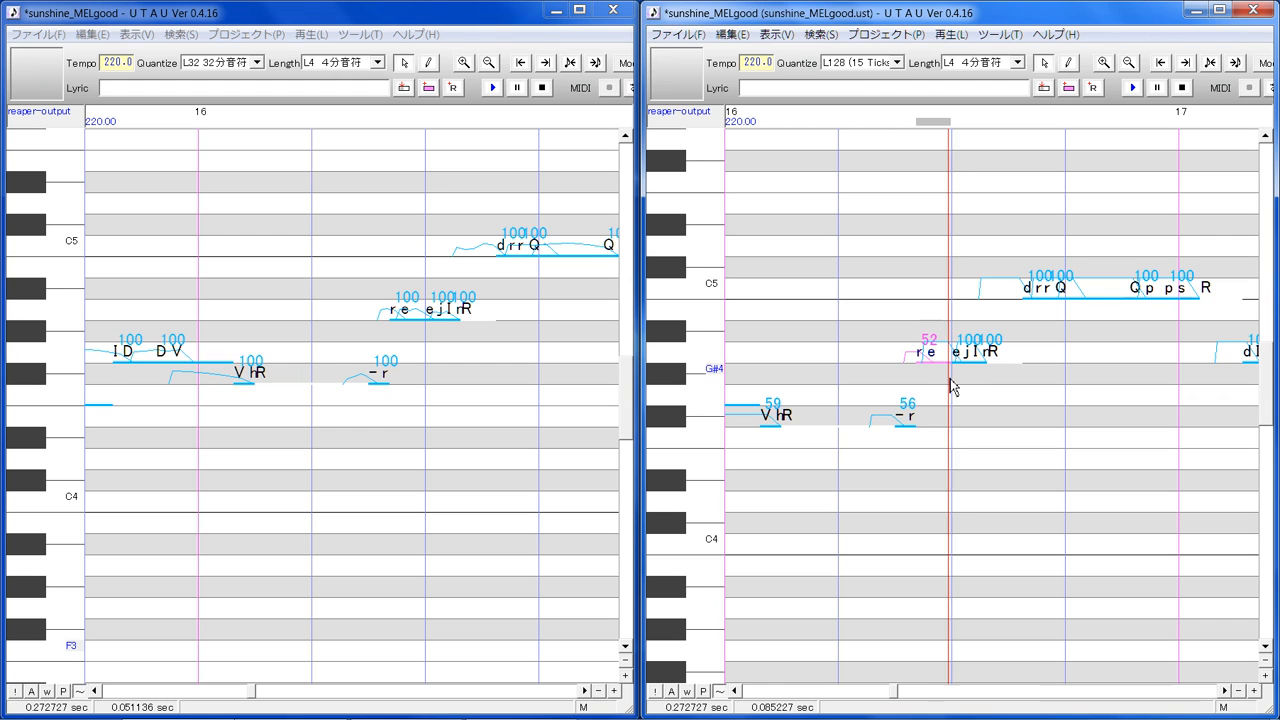
{"action": "left_click", "coordinate": [957, 353]}
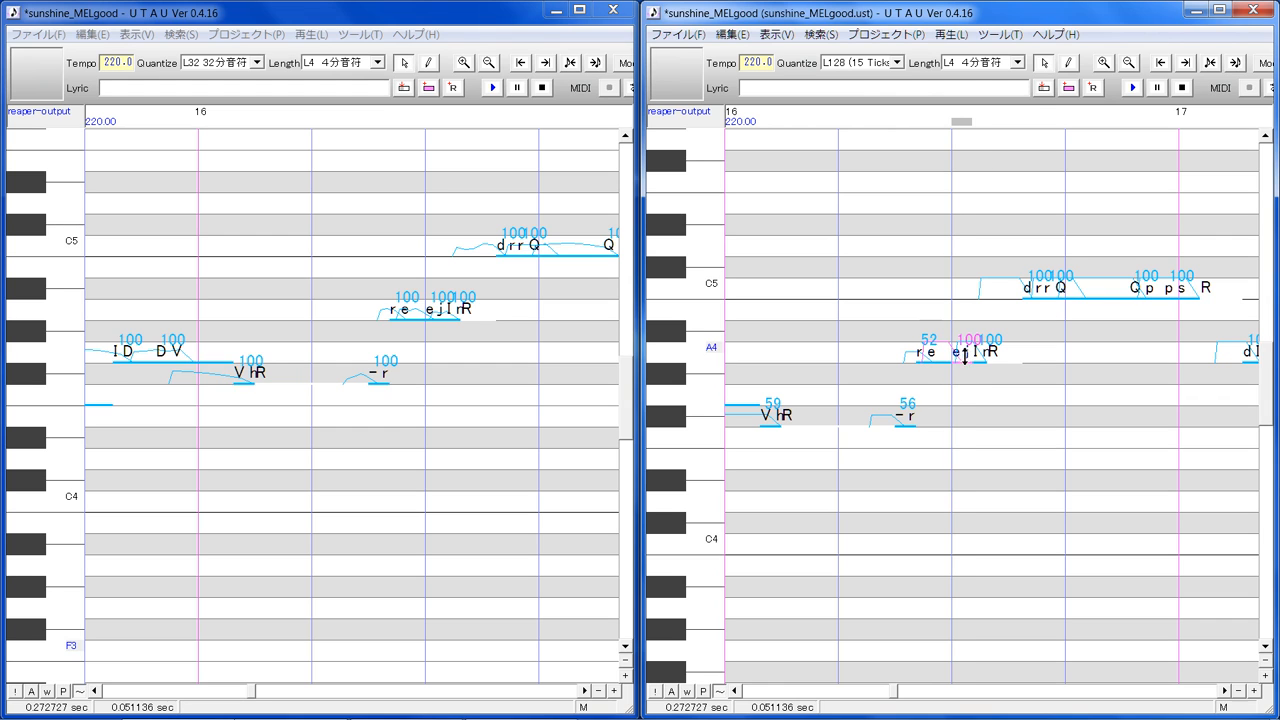
{"action": "mouse_move", "coordinate": [964, 352]}
{"action": "left_mouse_down"}
{"action": "mouse_move", "coordinate": [986, 380]}
{"action": "mouse_move", "coordinate": [945, 376]}
{"action": "mouse_move", "coordinate": [965, 377]}
{"action": "mouse_move", "coordinate": [981, 356]}
{"action": "mouse_move", "coordinate": [986, 391]}
{"action": "mouse_move", "coordinate": [982, 368]}
{"action": "left_mouse_up"}
{"action": "left_click", "coordinate": [980, 378]}
{"action": "left_click", "coordinate": [977, 378]}
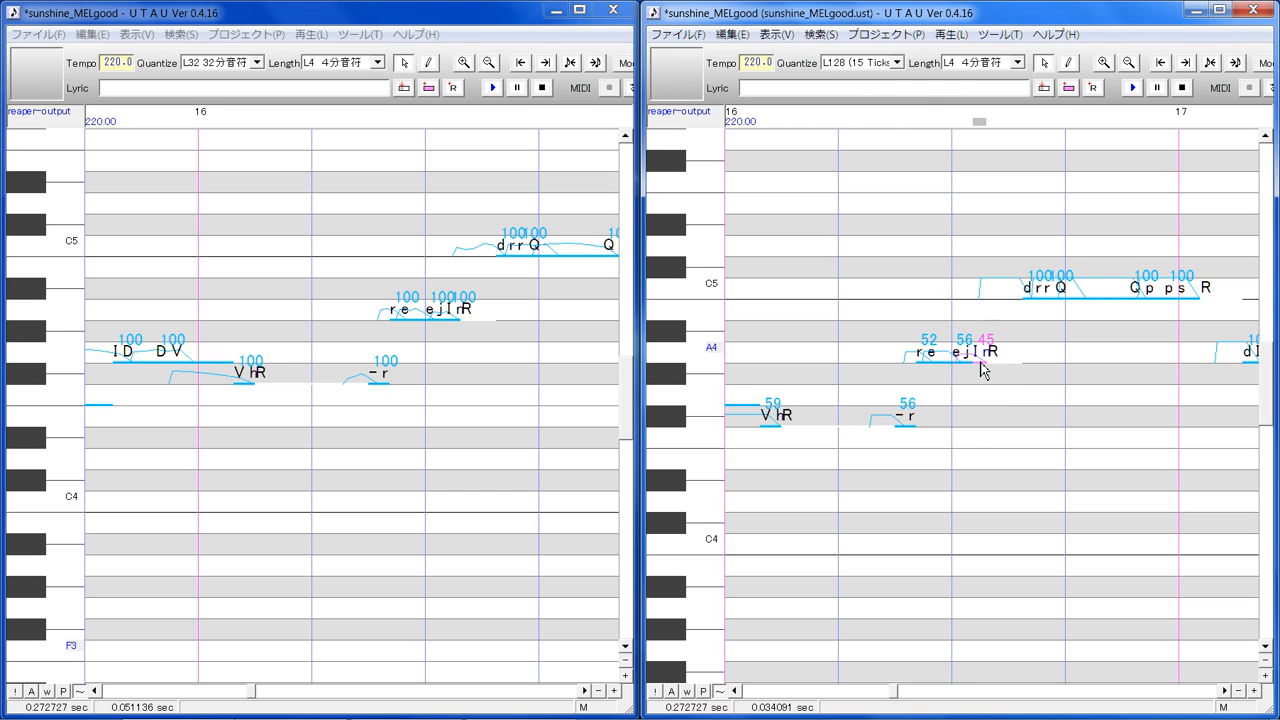
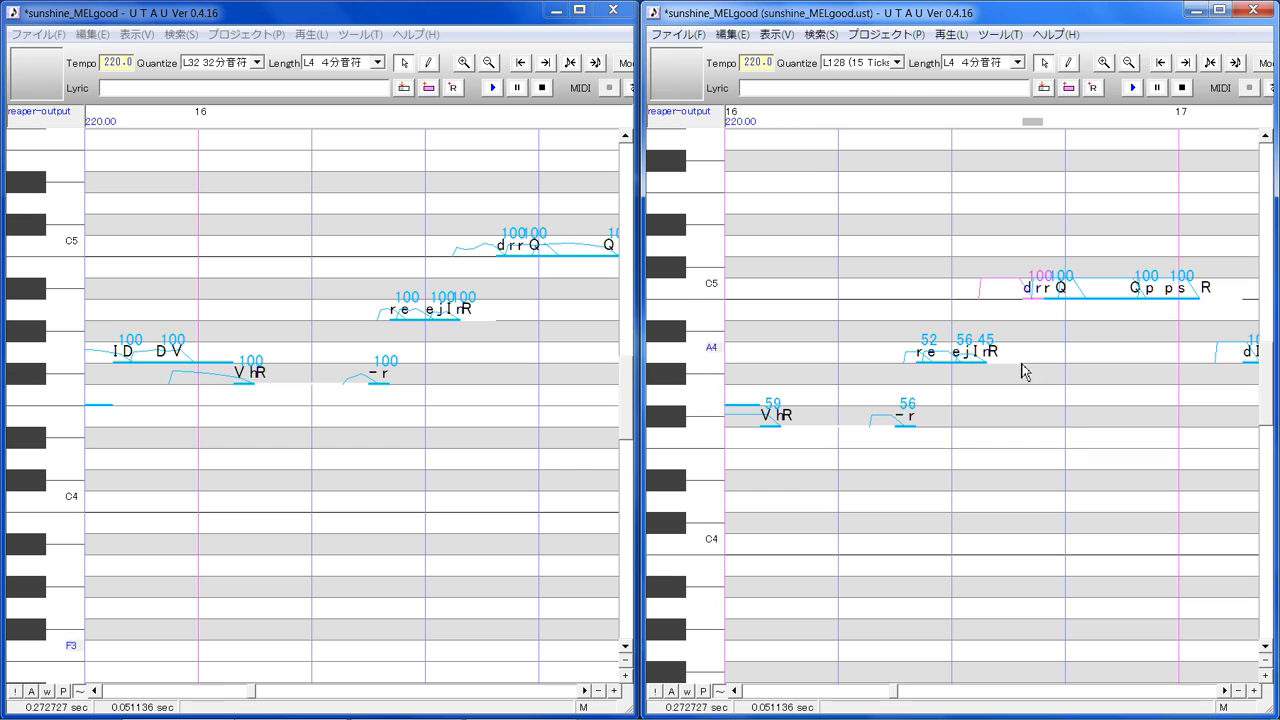
Reduce the volume of the "d r" note to 56 and the "r Q" note to 54 in measure 16 of sunshine_MELgood.ust
{"action": "left_click", "coordinate": [1026, 292]}
{"action": "mouse_move", "coordinate": [1026, 292]}
{"action": "left_mouse_down"}
{"action": "mouse_move", "coordinate": [1029, 329]}
{"action": "mouse_move", "coordinate": [1030, 304]}
{"action": "left_mouse_up"}
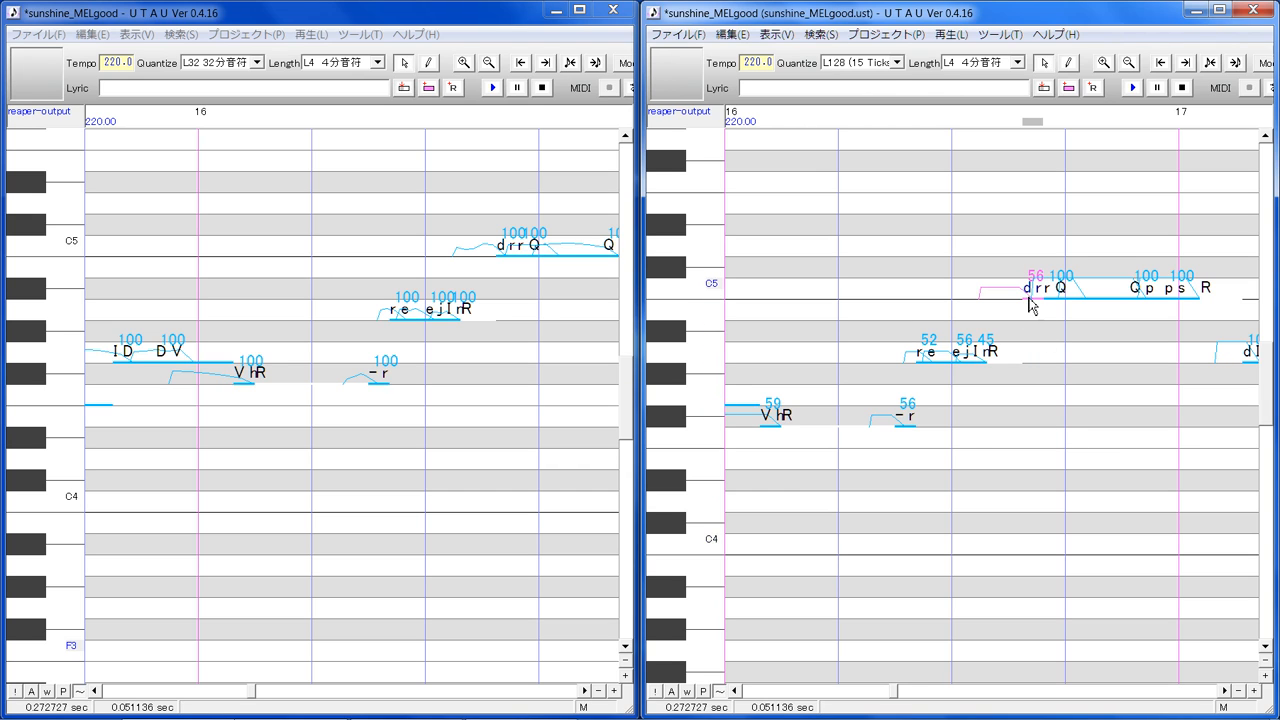
{"action": "left_click", "coordinate": [585, 691]}
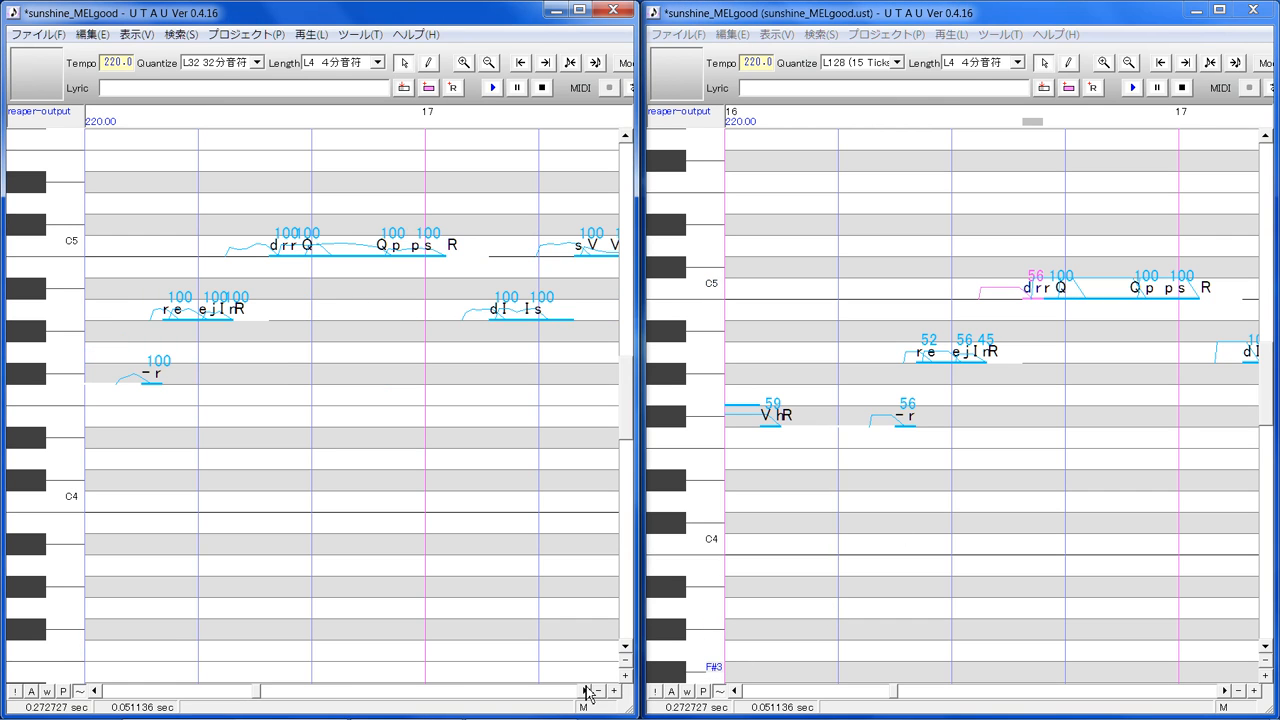
{"action": "left_click", "coordinate": [1225, 691]}
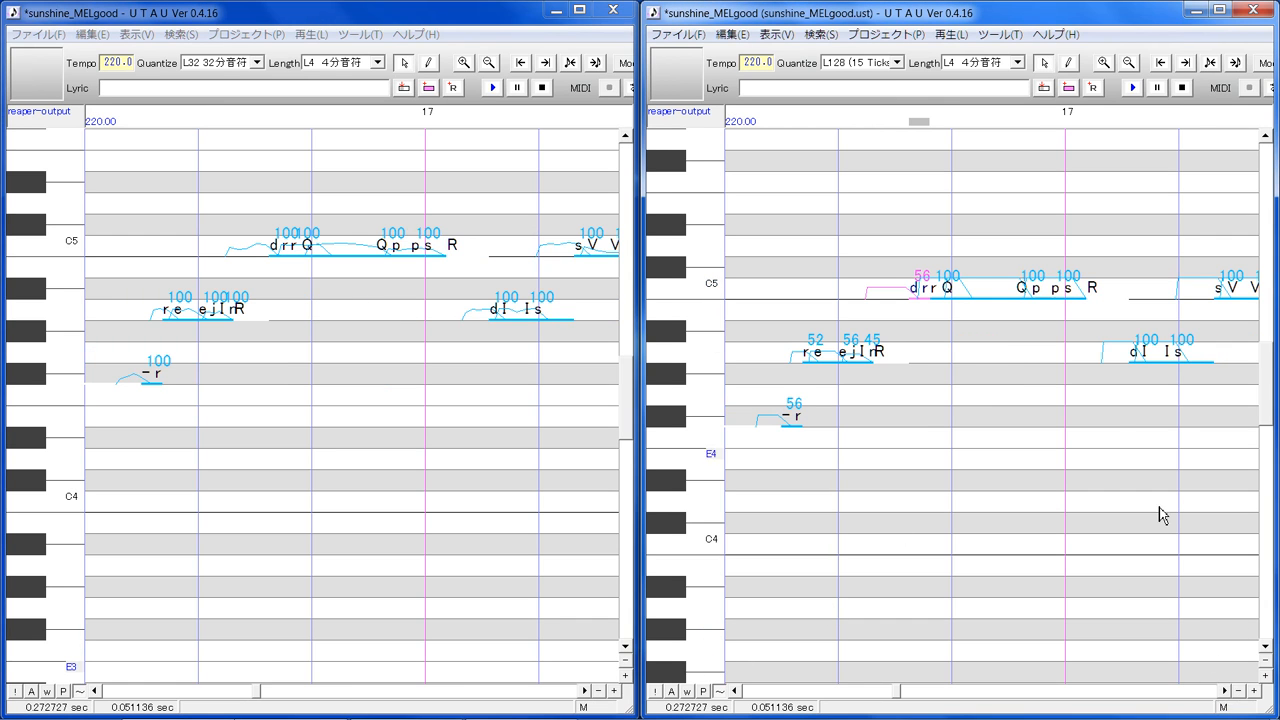
{"action": "left_click", "coordinate": [947, 355]}
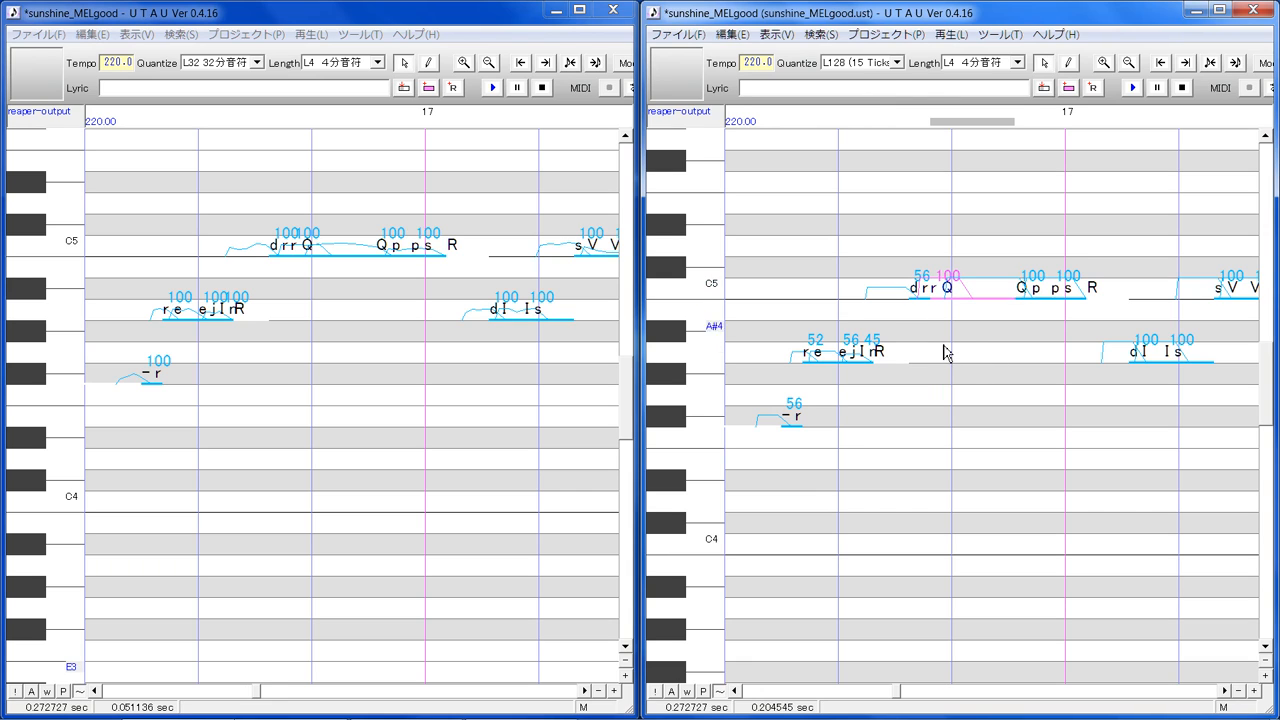
{"action": "left_click_drag", "start_coordinate": [945, 287], "coordinate": [993, 318]}
Around the start of measure 17, set the volumes of the "Q p", "p s", "d I" and "I s" notes to 59, 39, 58 and 67
{"action": "left_click", "coordinate": [1030, 340]}
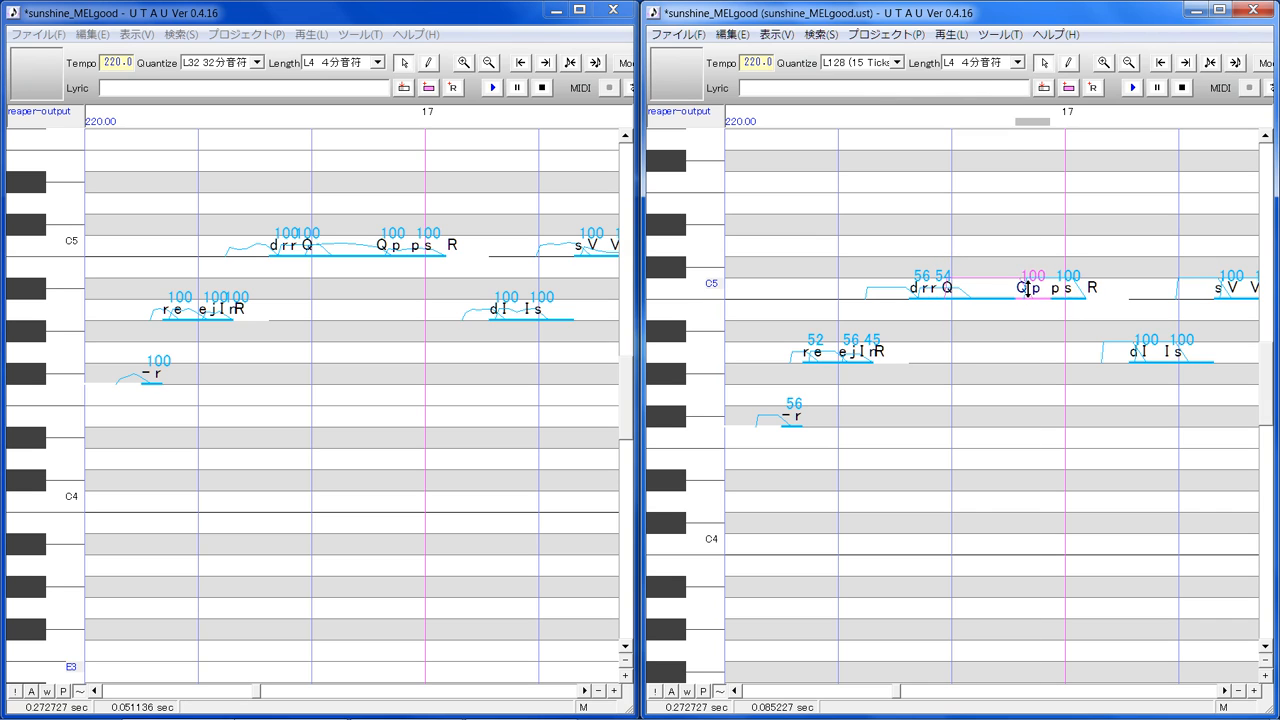
{"action": "mouse_move", "coordinate": [1027, 289]}
{"action": "left_mouse_down"}
{"action": "mouse_move", "coordinate": [1034, 314]}
{"action": "mouse_move", "coordinate": [1032, 299]}
{"action": "left_mouse_up"}
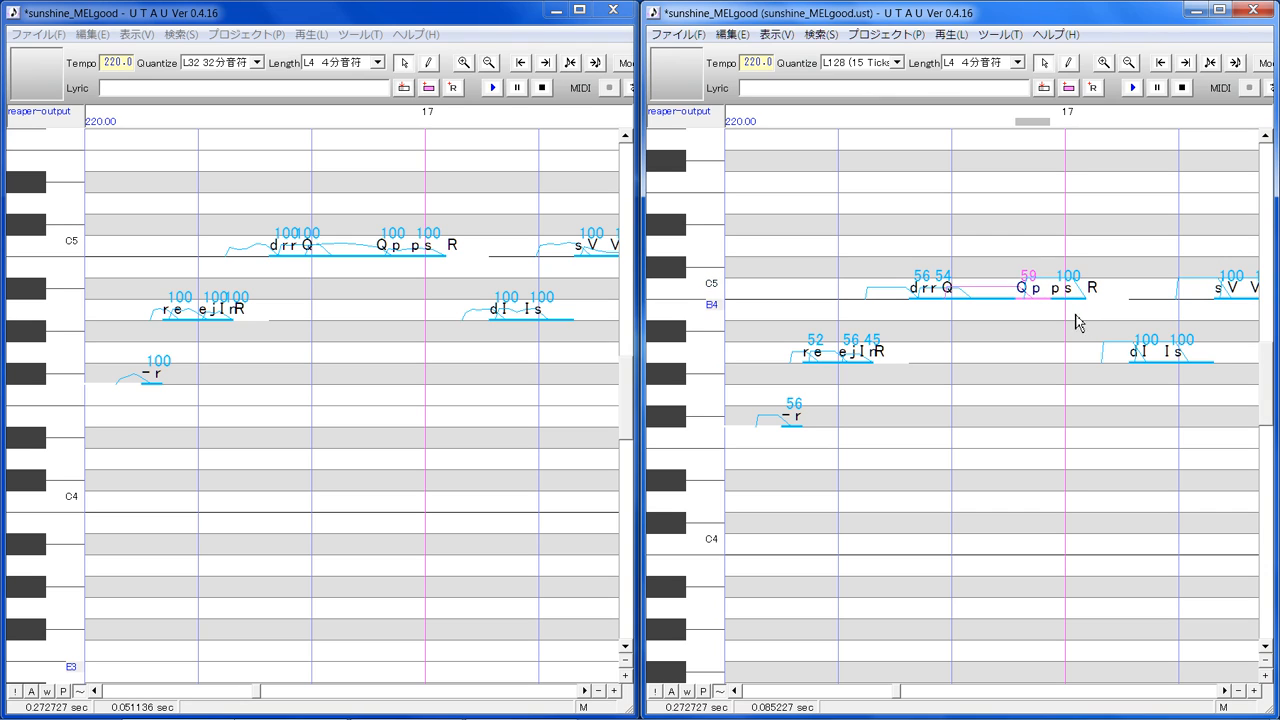
{"action": "left_click", "coordinate": [1073, 298]}
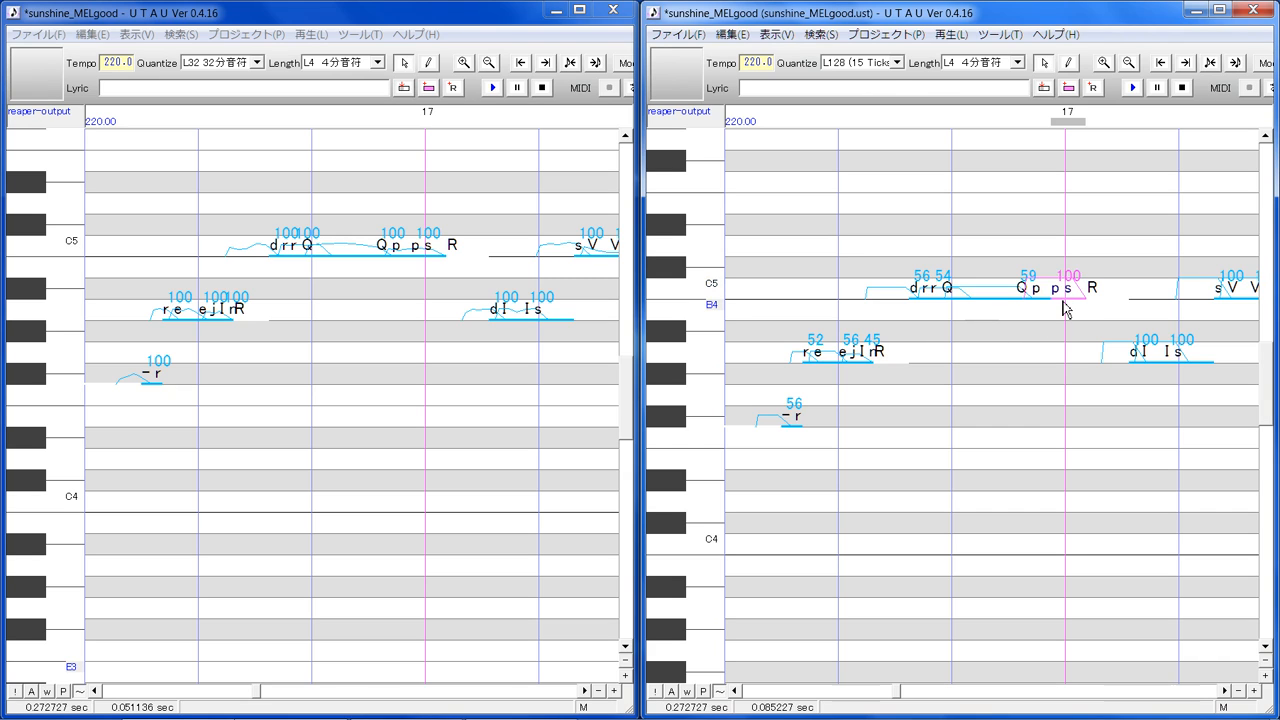
{"action": "mouse_move", "coordinate": [1067, 290]}
{"action": "left_mouse_down"}
{"action": "mouse_move", "coordinate": [1080, 323]}
{"action": "mouse_move", "coordinate": [1070, 296]}
{"action": "mouse_move", "coordinate": [1072, 311]}
{"action": "left_mouse_up"}
{"action": "left_click_drag", "start_coordinate": [1143, 351], "coordinate": [1193, 356]}
{"action": "left_click", "coordinate": [1190, 392]}
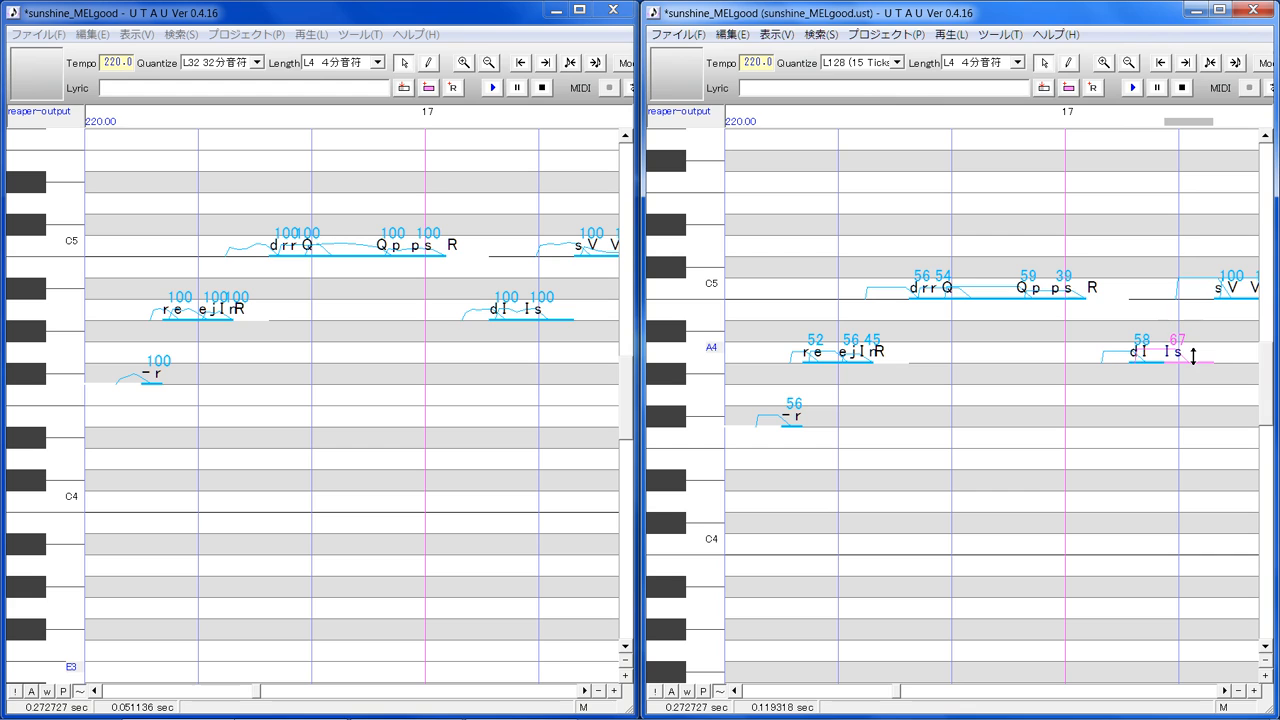
Lower the volume of the "s V" note to 67 and the "V p" note to 34 in measure 17 of sunshine_MELgood.ust
{"action": "left_click", "coordinate": [1222, 683]}
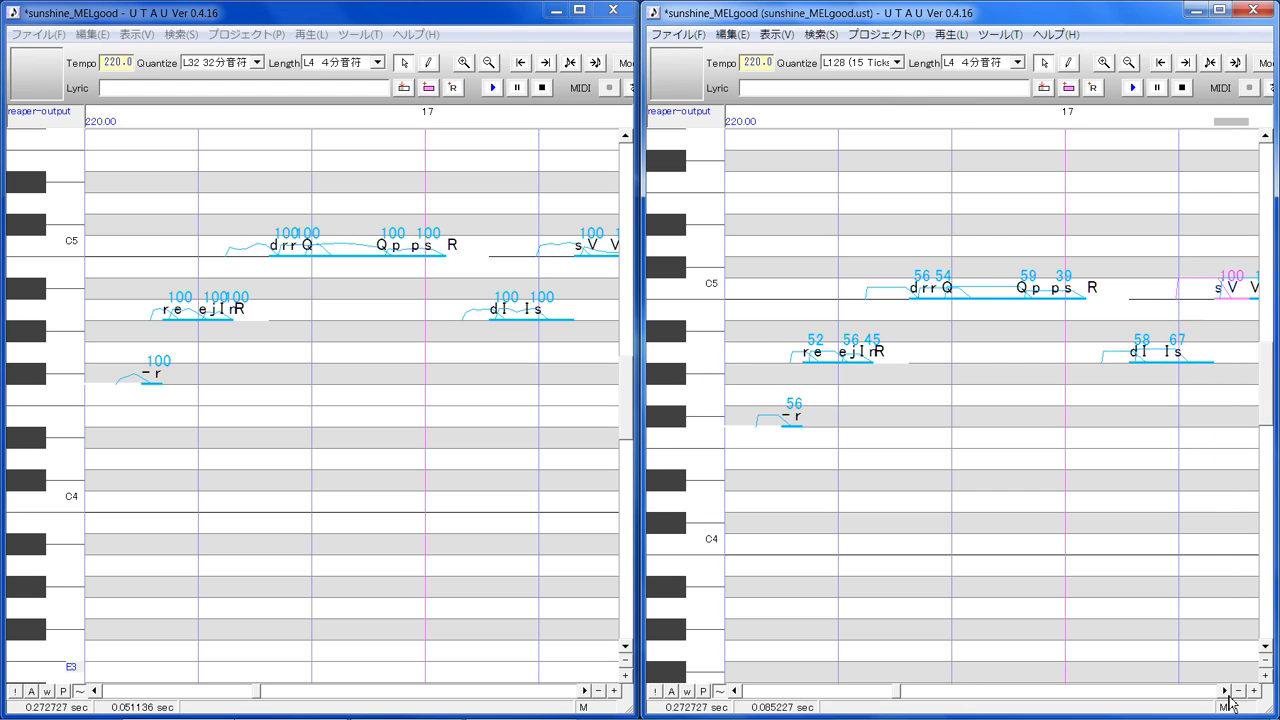
{"action": "left_click", "coordinate": [1225, 691]}
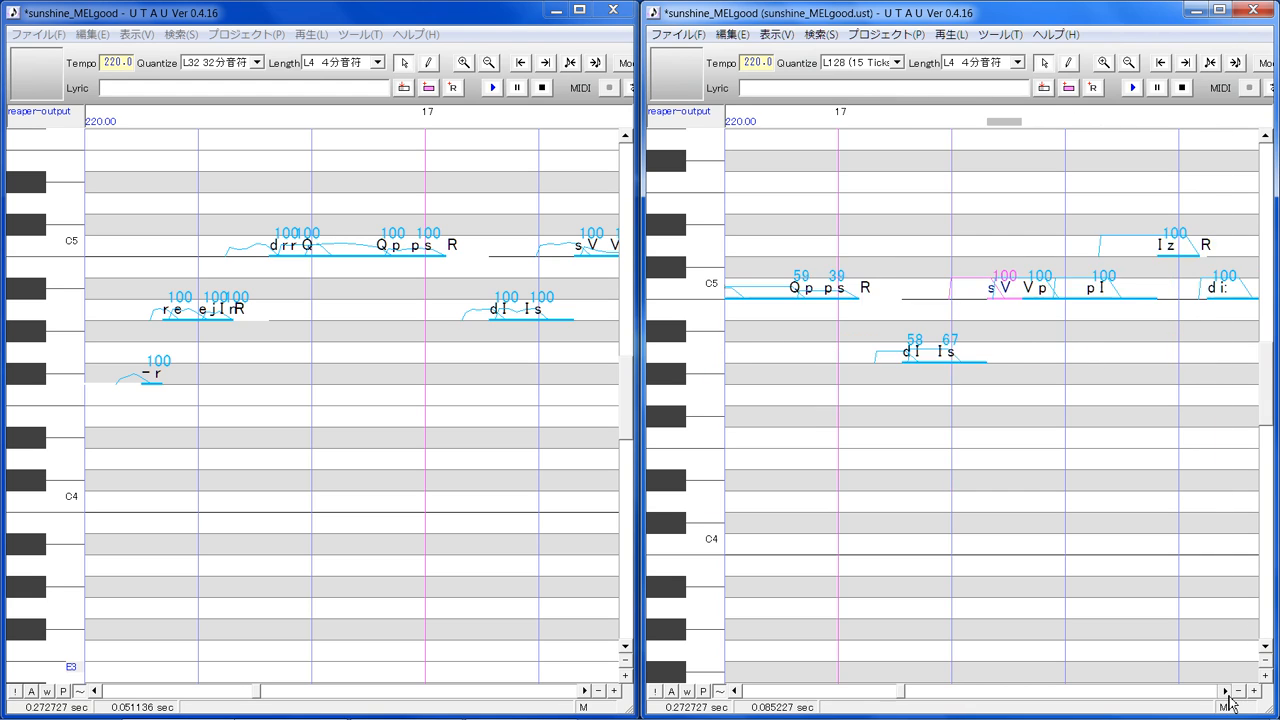
{"action": "left_click", "coordinate": [585, 691]}
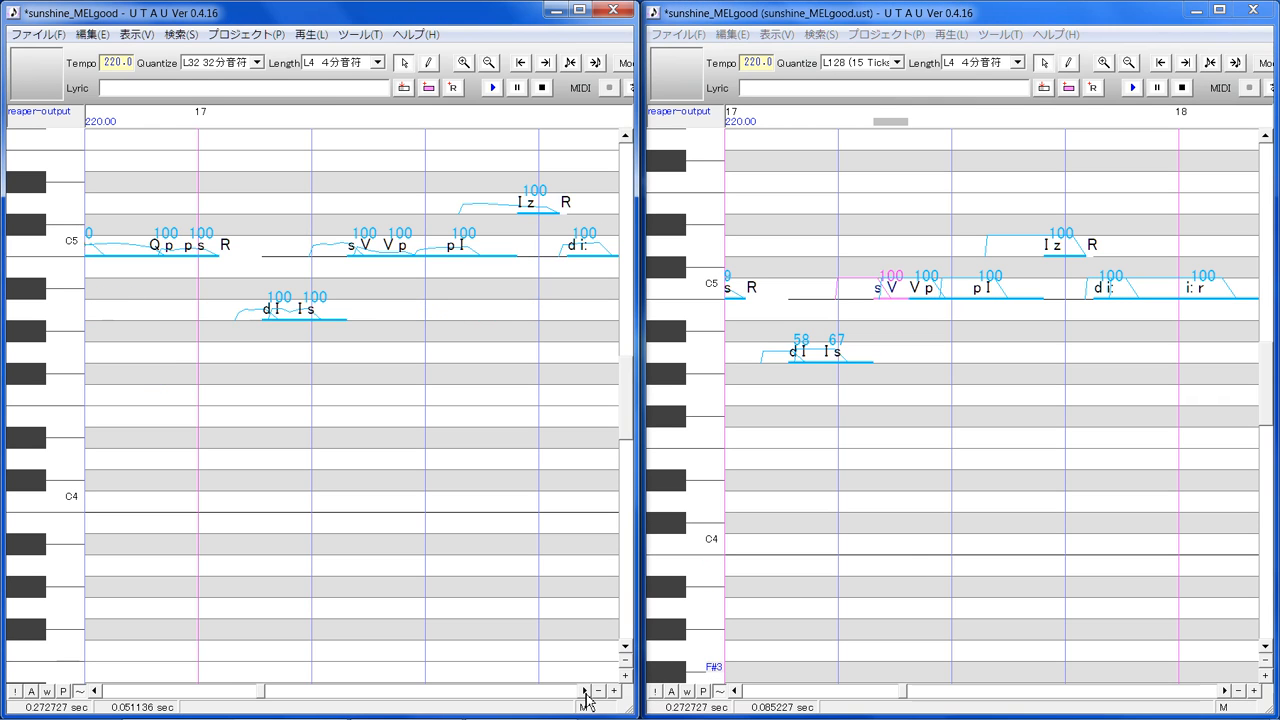
{"action": "left_click_drag", "start_coordinate": [886, 290], "coordinate": [886, 319]}
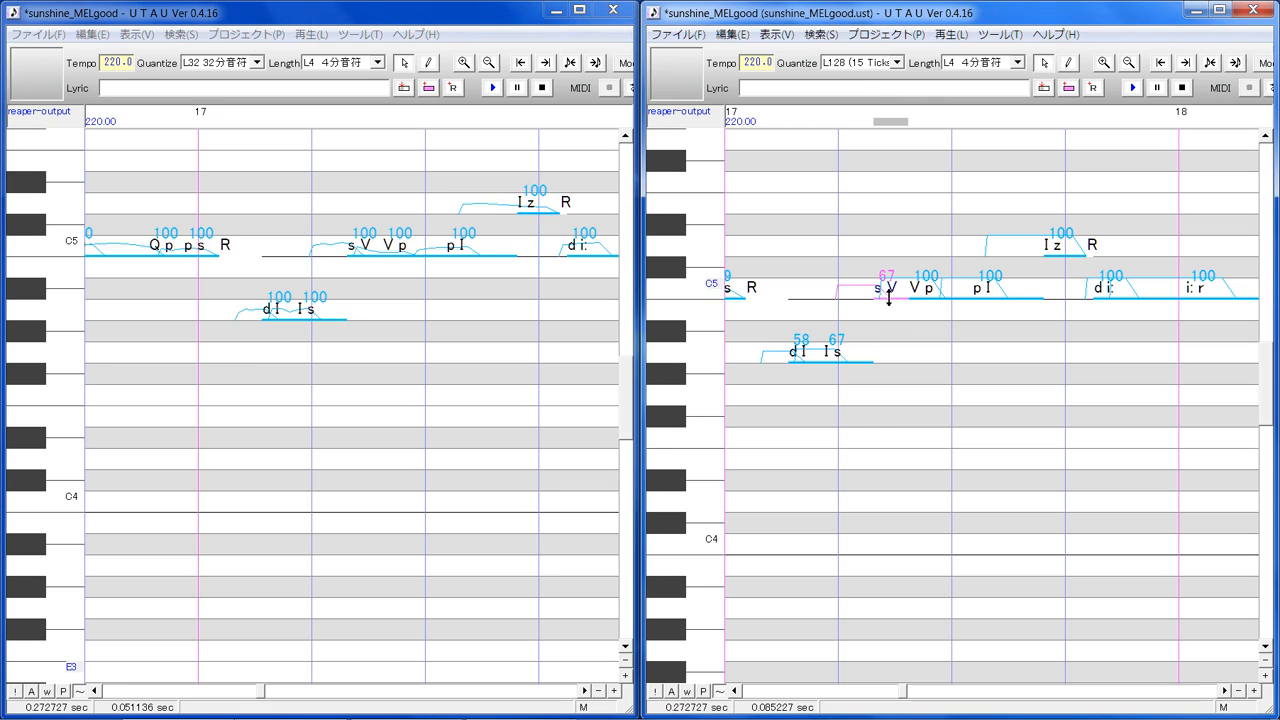
{"action": "left_click", "coordinate": [926, 290]}
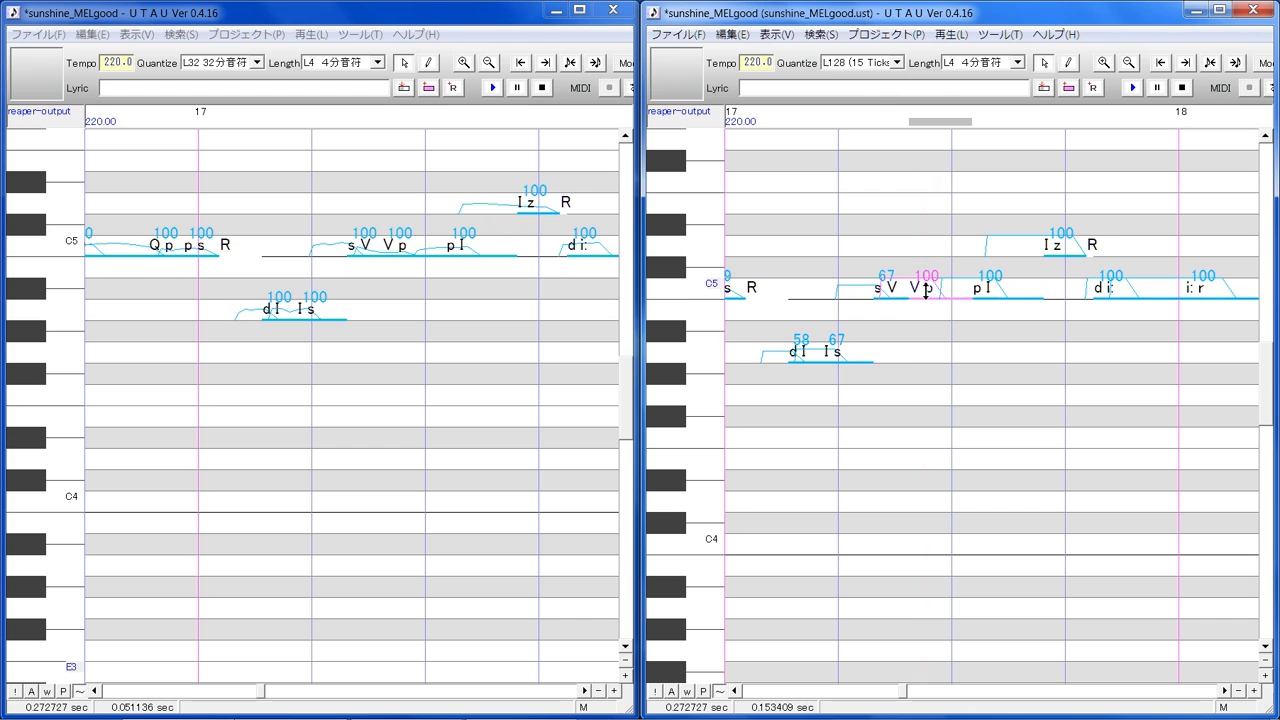
{"action": "left_click_drag", "start_coordinate": [926, 340], "coordinate": [926, 341]}
{"action": "left_click_drag", "start_coordinate": [929, 288], "coordinate": [930, 298]}
Set the volume of the "p I" note to 45 and the "I z" note to 47 in measure 17 of sunshine_MELgood.ust
{"action": "left_click", "coordinate": [991, 343]}
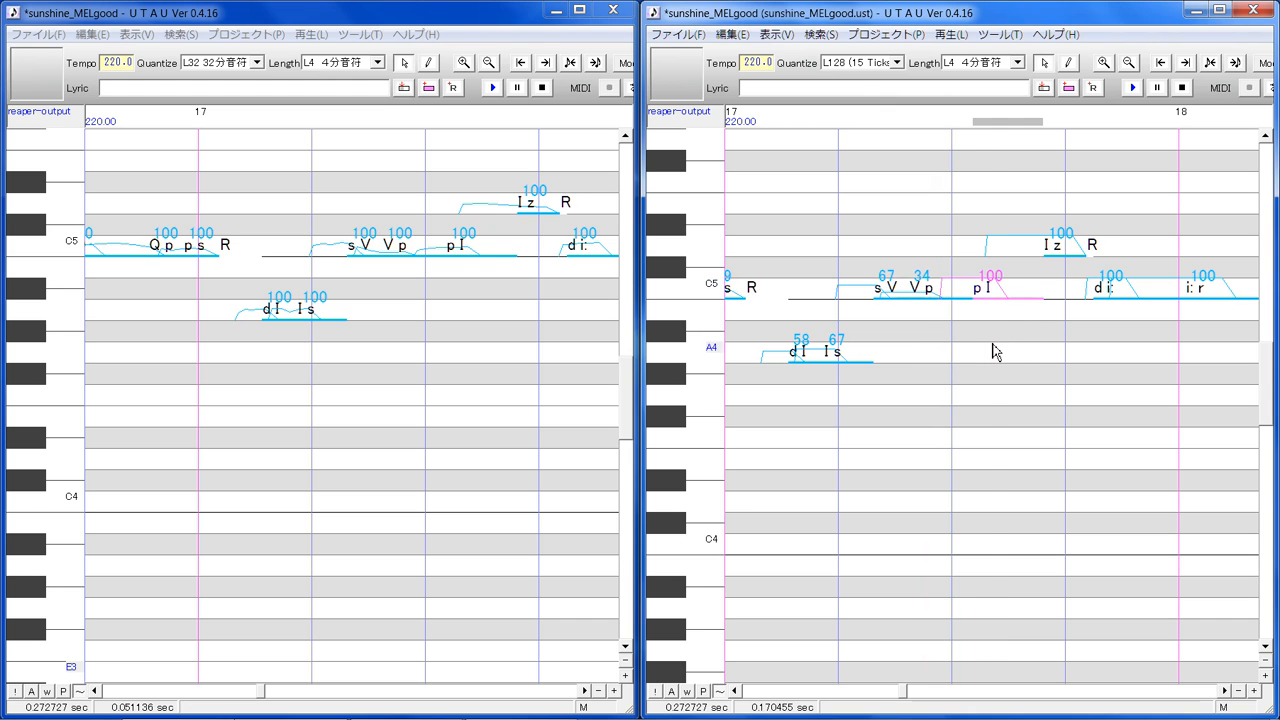
{"action": "mouse_move", "coordinate": [984, 287]}
{"action": "left_mouse_down"}
{"action": "mouse_move", "coordinate": [988, 324]}
{"action": "mouse_move", "coordinate": [994, 292]}
{"action": "left_mouse_up"}
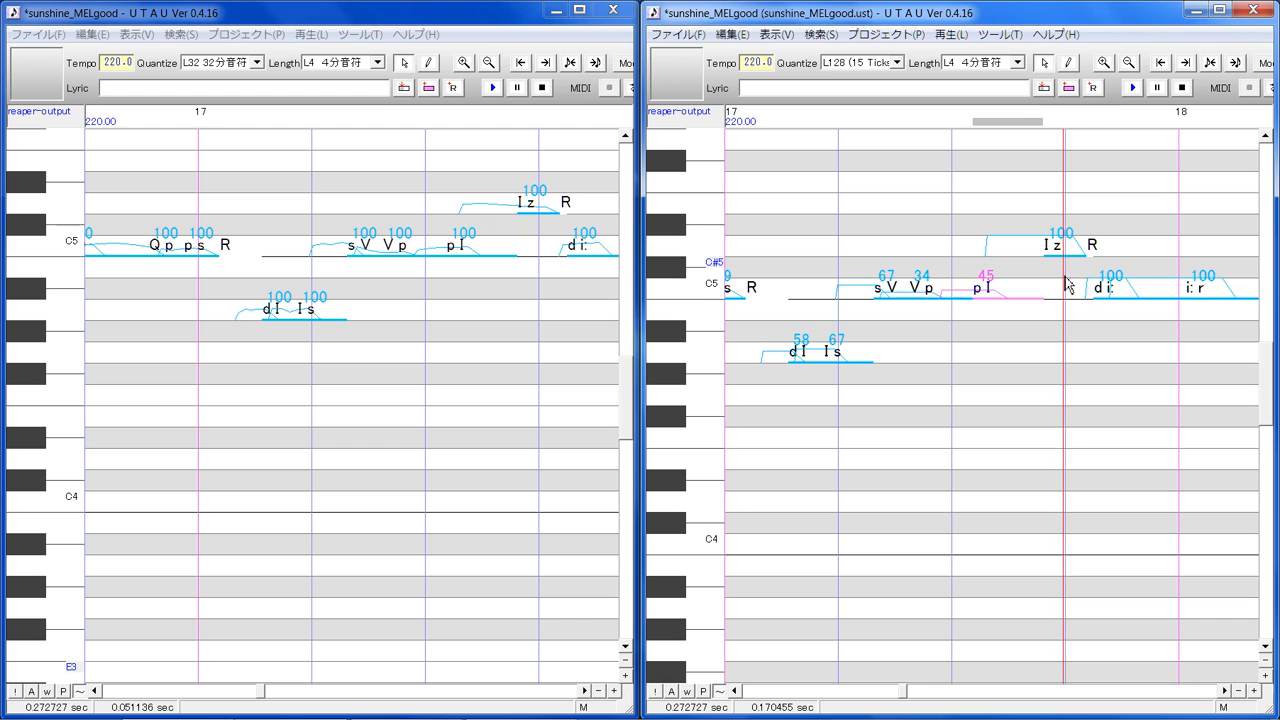
{"action": "left_click", "coordinate": [1068, 228]}
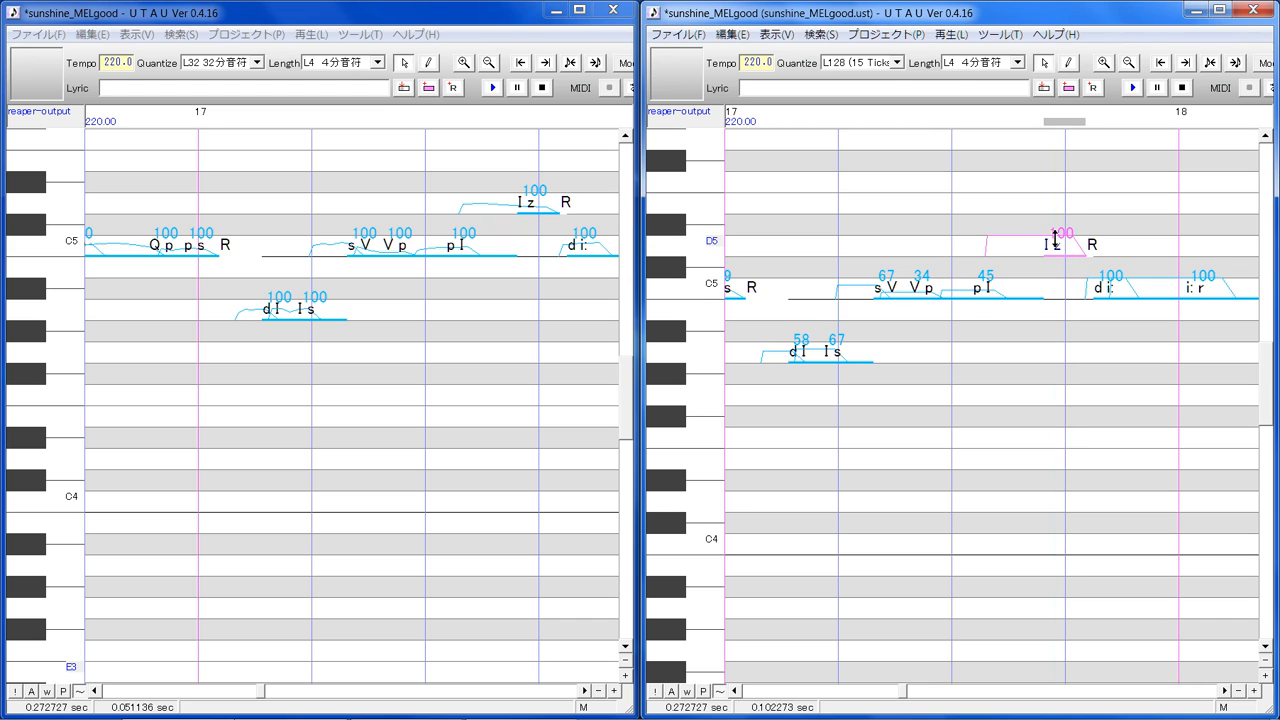
{"action": "mouse_move", "coordinate": [1061, 243]}
{"action": "left_mouse_down"}
{"action": "mouse_move", "coordinate": [1063, 271]}
{"action": "mouse_move", "coordinate": [1067, 245]}
{"action": "left_mouse_up"}
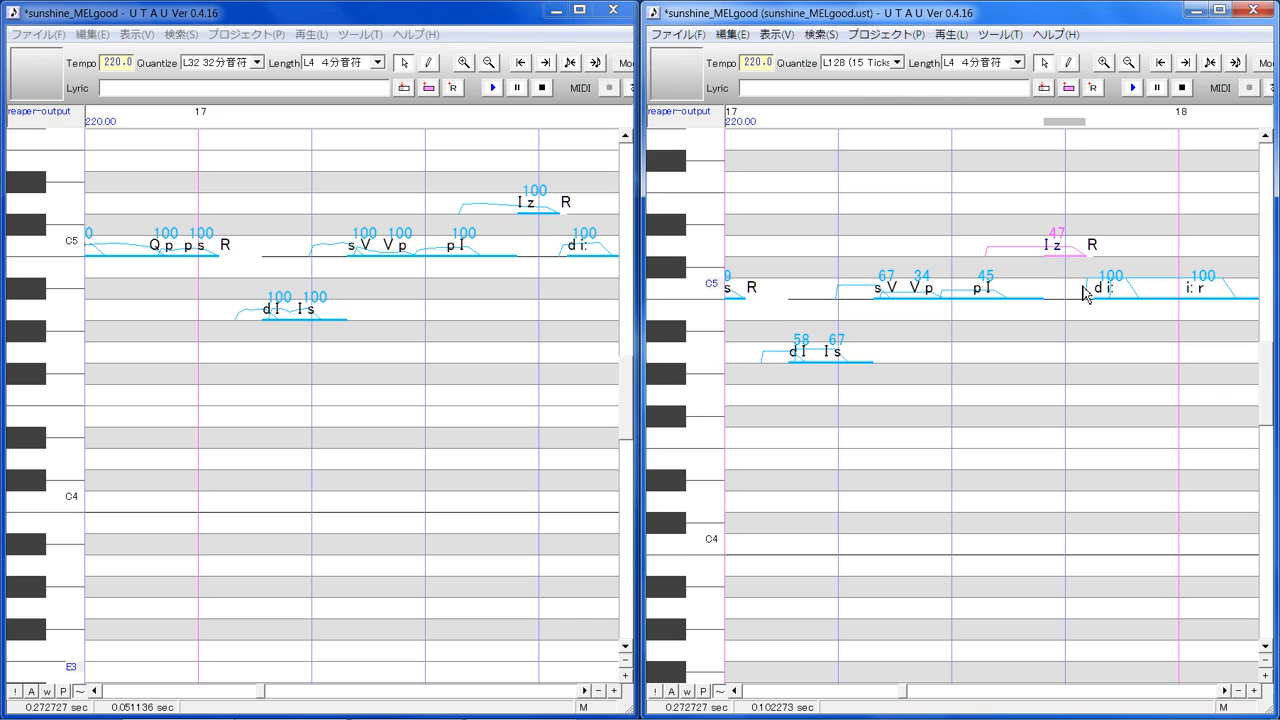
Reduce the volumes of the "d i:" and "i: r" notes around the start of measure 18 in sunshine_MELgood.ust to 61 each
{"action": "left_click", "coordinate": [584, 690]}
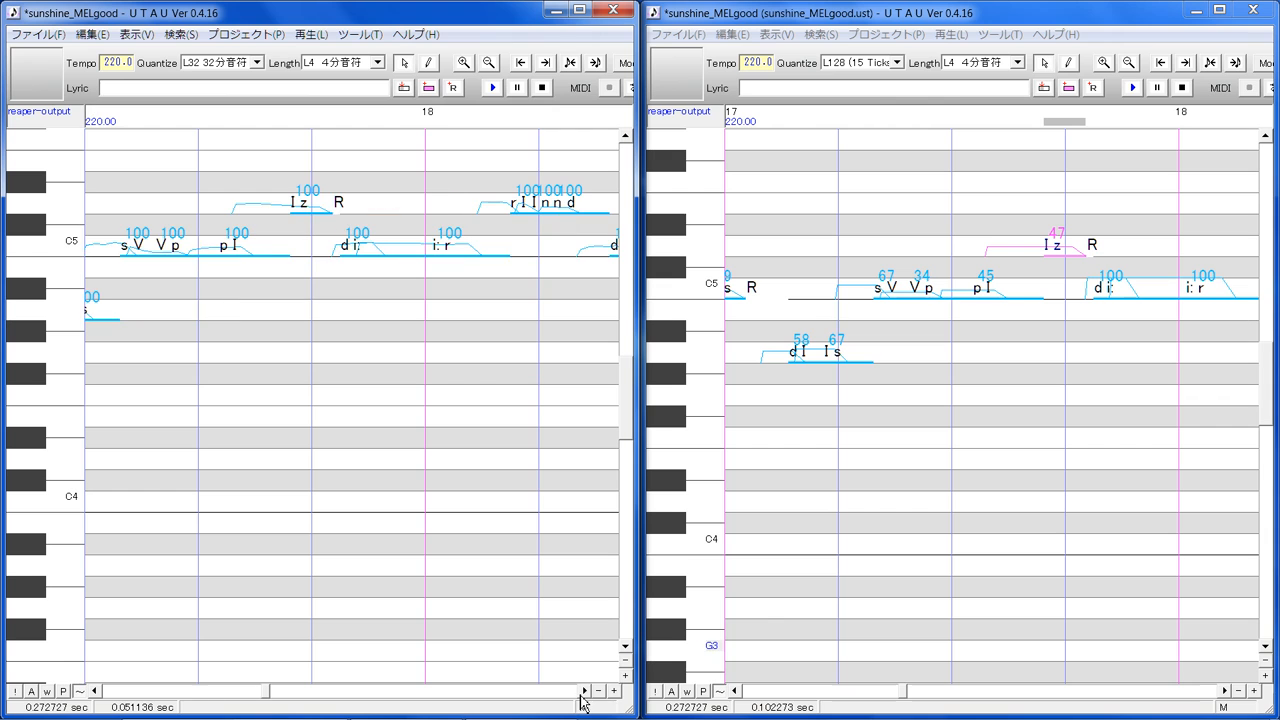
{"action": "left_click", "coordinate": [1225, 691]}
{"action": "left_click", "coordinate": [1225, 691]}
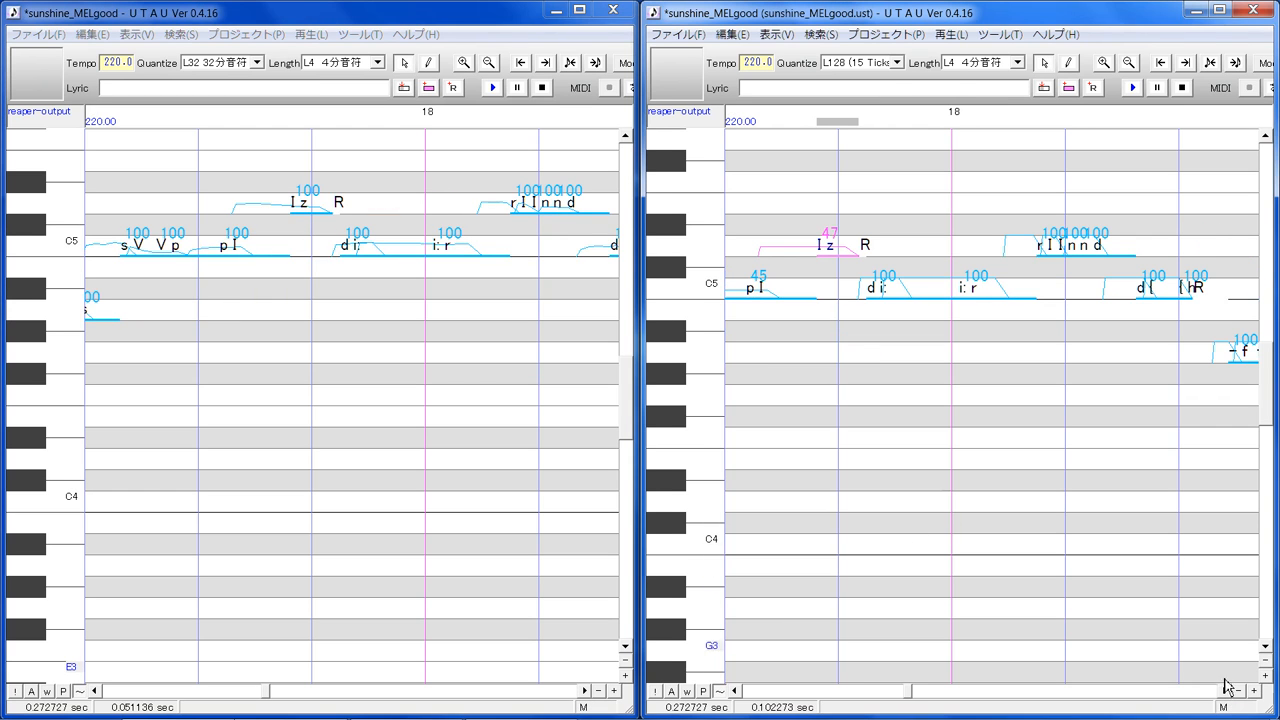
{"action": "left_click", "coordinate": [893, 371]}
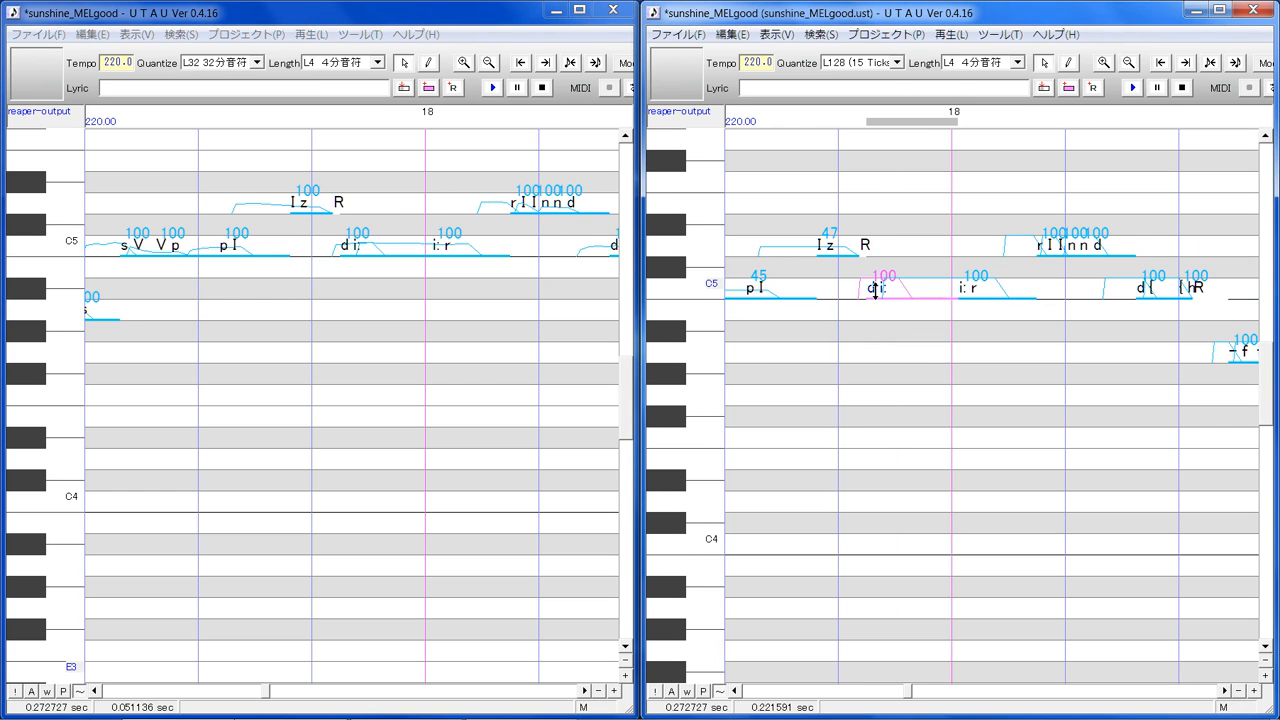
{"action": "mouse_move", "coordinate": [877, 289]}
{"action": "left_mouse_down"}
{"action": "mouse_move", "coordinate": [880, 317]}
{"action": "mouse_move", "coordinate": [877, 277]}
{"action": "mouse_move", "coordinate": [880, 300]}
{"action": "left_mouse_up"}
{"action": "left_click", "coordinate": [990, 292]}
{"action": "mouse_move", "coordinate": [990, 292]}
{"action": "left_mouse_down"}
{"action": "mouse_move", "coordinate": [998, 305]}
{"action": "mouse_move", "coordinate": [993, 296]}
{"action": "left_mouse_up"}
In measure 18 of sunshine_MELgood.ust, set the volumes of the "r I", "I n" and "n d" notes to 56, 58 and 41
{"action": "left_click", "coordinate": [1050, 248]}
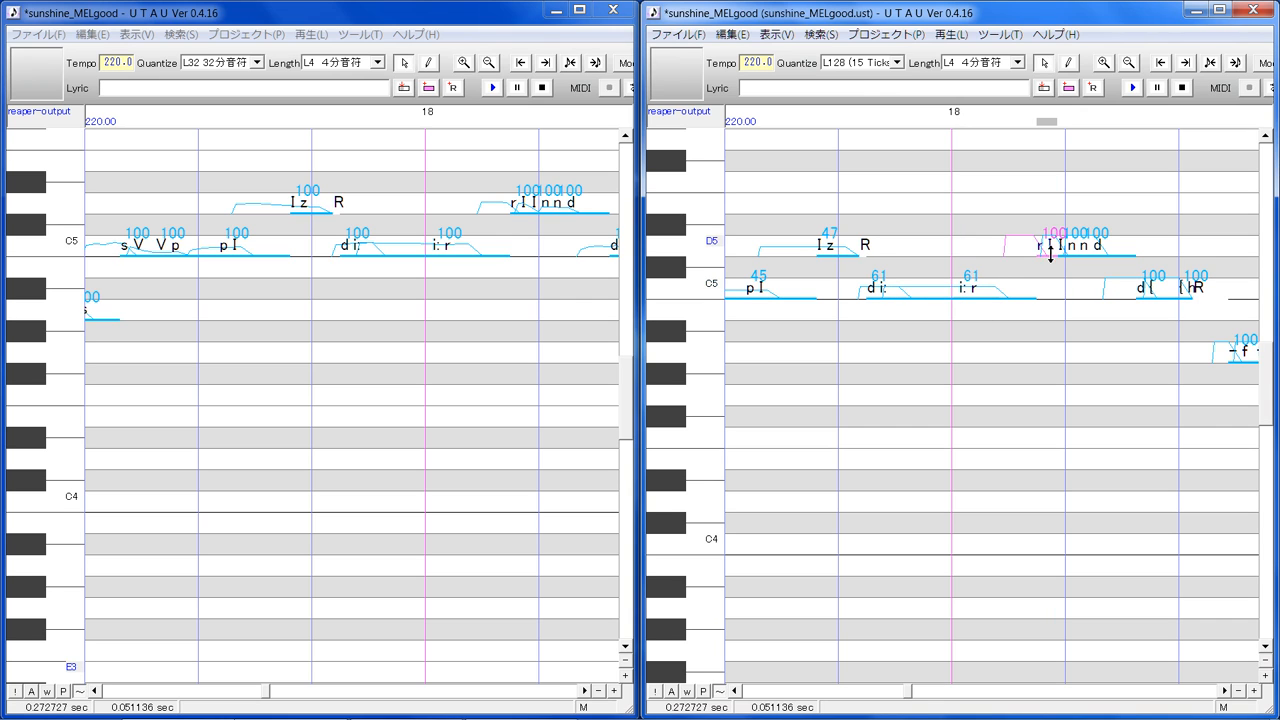
{"action": "mouse_move", "coordinate": [1049, 250]}
{"action": "left_mouse_down"}
{"action": "mouse_move", "coordinate": [1050, 285]}
{"action": "mouse_move", "coordinate": [1046, 265]}
{"action": "left_mouse_up"}
{"action": "left_click_drag", "start_coordinate": [1045, 252], "coordinate": [1071, 262]}
{"action": "left_click", "coordinate": [1070, 284]}
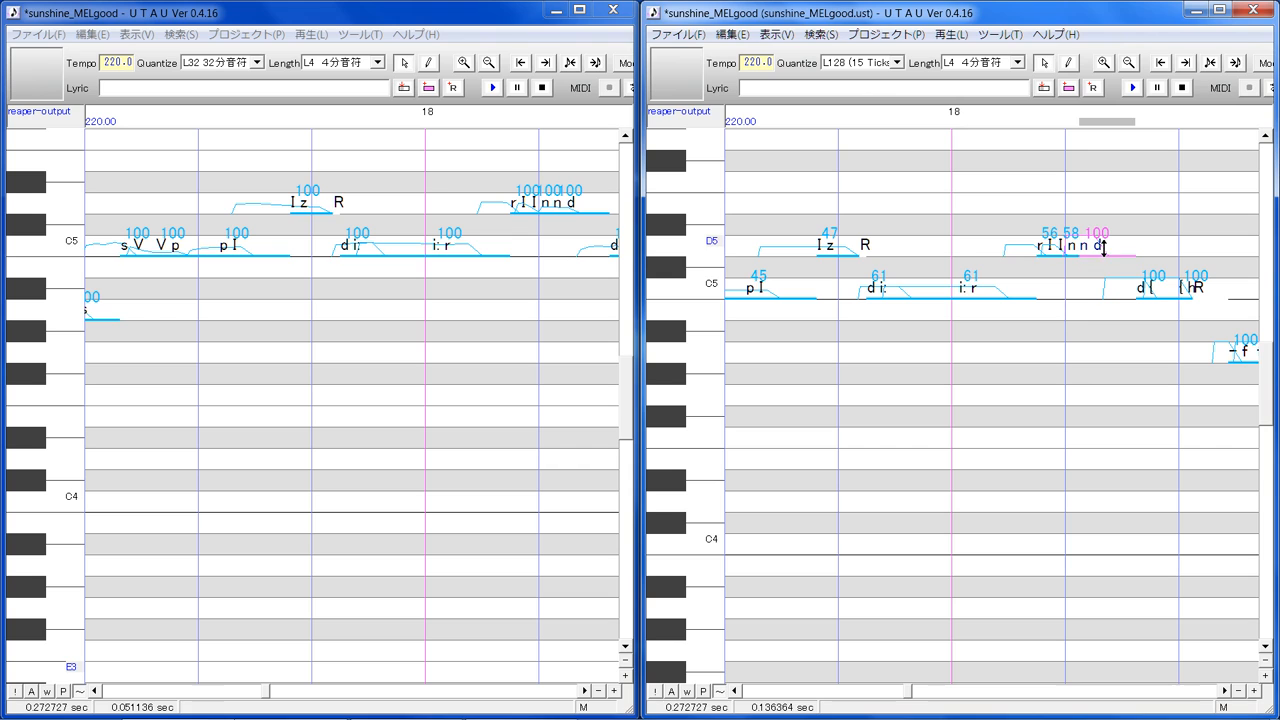
{"action": "mouse_move", "coordinate": [1104, 247]}
{"action": "left_mouse_down"}
{"action": "mouse_move", "coordinate": [1103, 274]}
{"action": "mouse_move", "coordinate": [1103, 251]}
{"action": "left_mouse_up"}
Lower the volume of the "d {" note to 52 and the "{ h" note to 63 in measure 18 of sunshine_MELgood.ust
{"action": "left_click", "coordinate": [585, 690]}
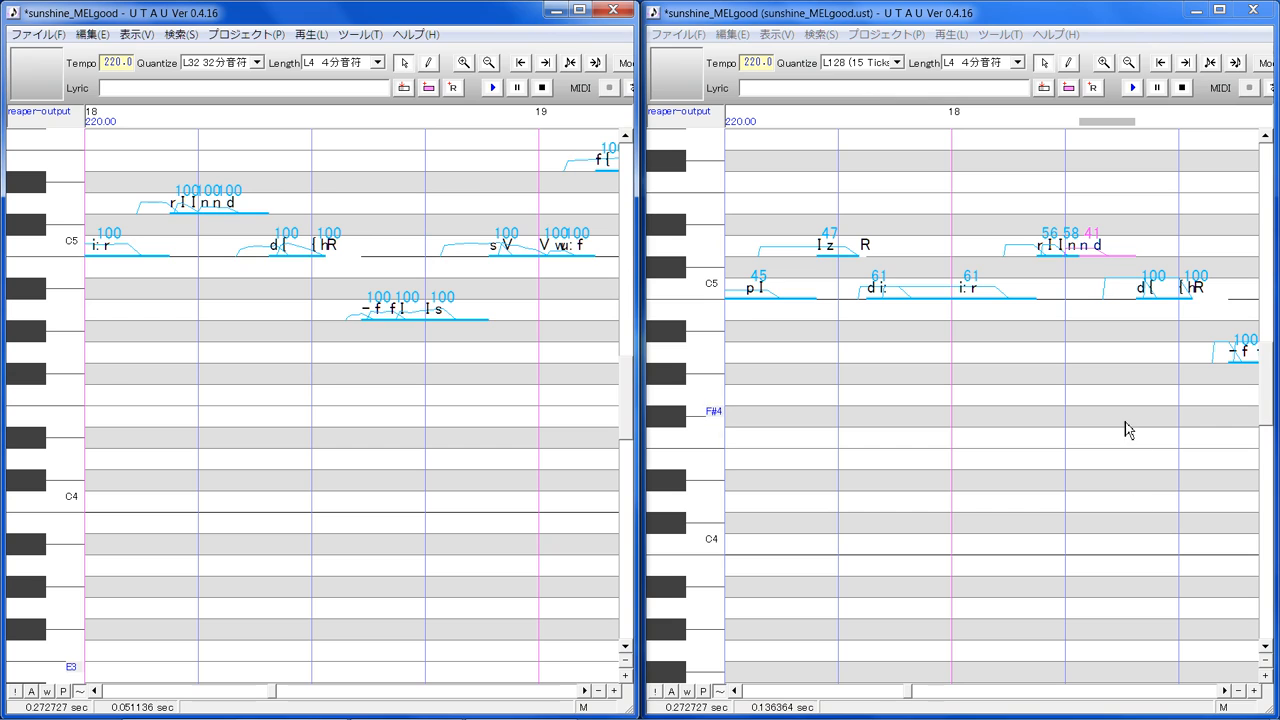
{"action": "left_click", "coordinate": [1161, 347]}
{"action": "left_click_drag", "start_coordinate": [1156, 294], "coordinate": [1157, 325]}
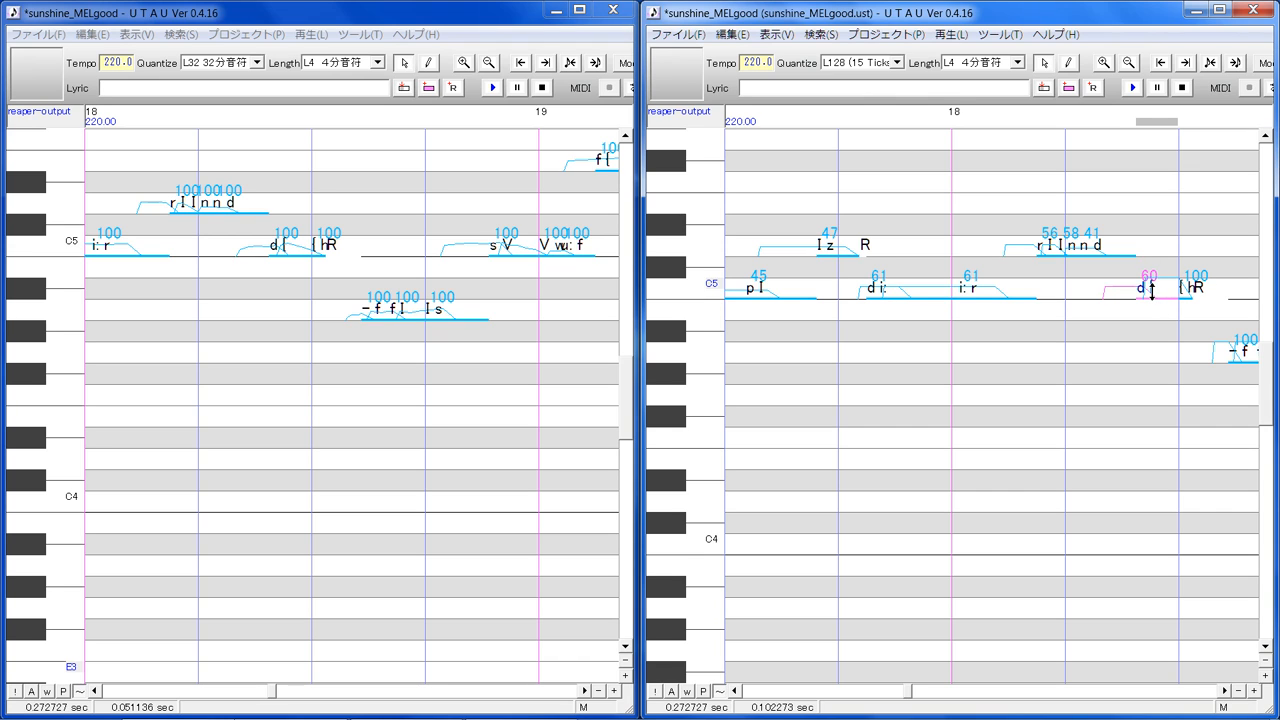
{"action": "left_click_drag", "start_coordinate": [1152, 295], "coordinate": [1155, 304]}
{"action": "left_click", "coordinate": [1190, 317]}
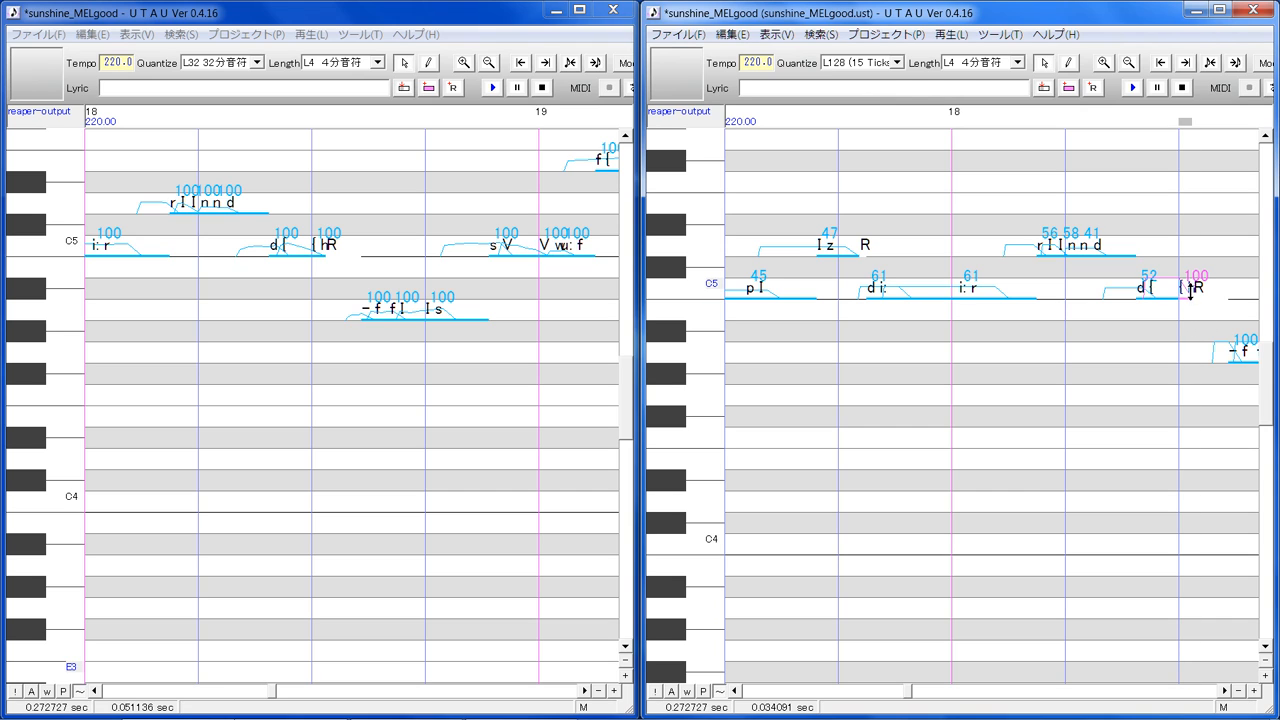
{"action": "left_click_drag", "start_coordinate": [1192, 320], "coordinate": [1188, 293]}
Set the volumes of the "- f", "f I" and "I s" notes in measure 18 of sunshine_MELgood.ust to 34, 49 and 64
{"action": "left_click", "coordinate": [1226, 691]}
{"action": "left_click", "coordinate": [1226, 691]}
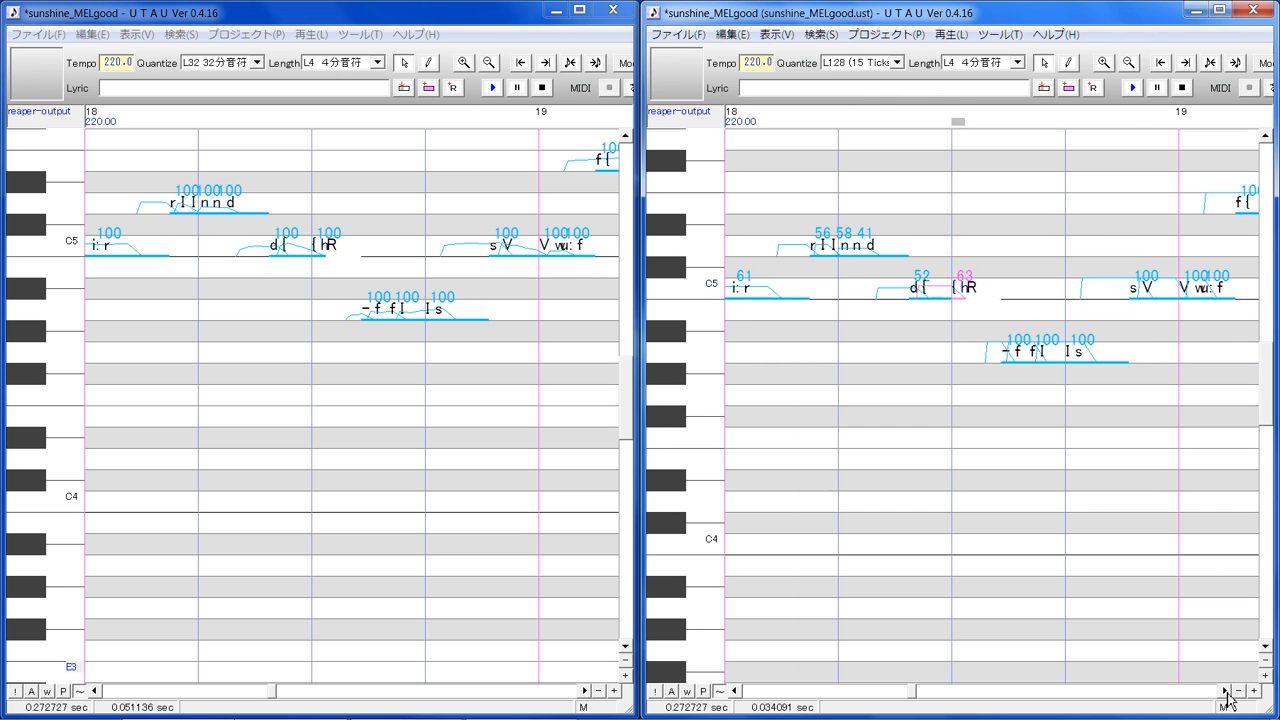
{"action": "left_click", "coordinate": [1008, 356]}
{"action": "left_click_drag", "start_coordinate": [1008, 356], "coordinate": [1087, 356]}
{"action": "left_click", "coordinate": [1043, 372]}
{"action": "left_click", "coordinate": [1089, 368]}
Around the start of measure 19, set the "s V" and "V w" note volumes to 58 each and "u: f" to 41
{"action": "left_click", "coordinate": [1153, 322]}
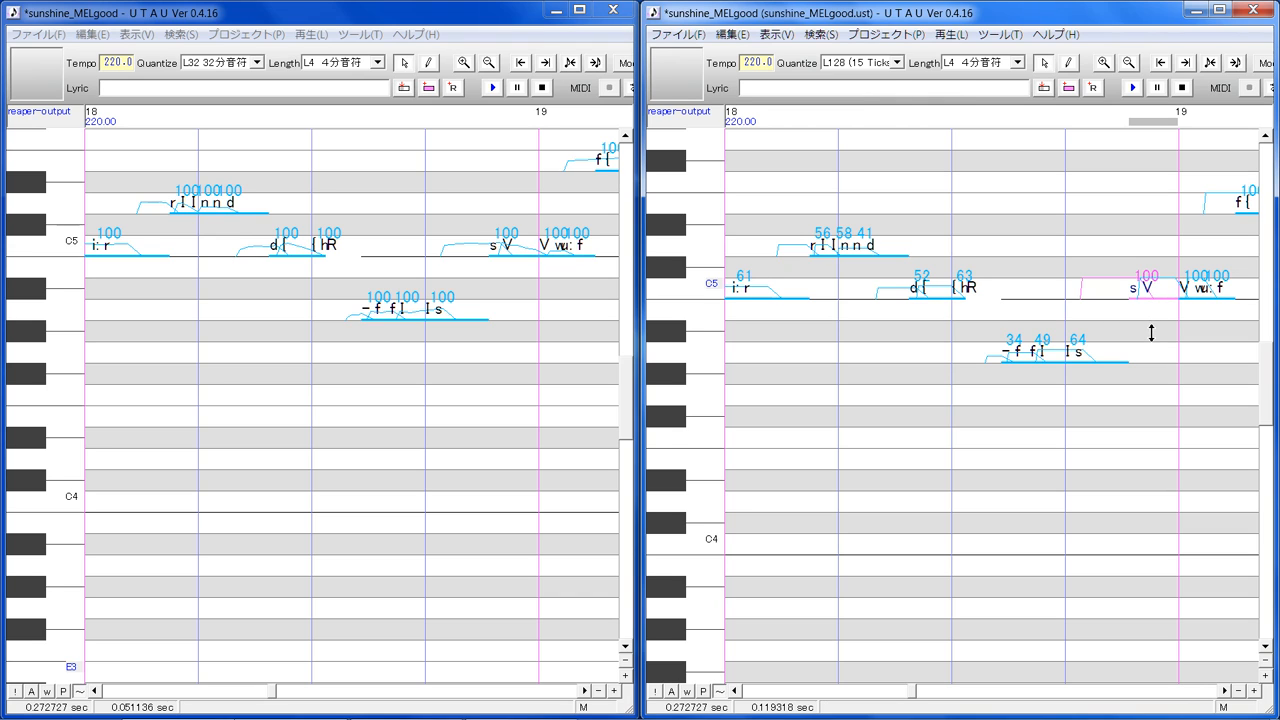
{"action": "left_click_drag", "start_coordinate": [1141, 368], "coordinate": [1145, 373]}
{"action": "left_click_drag", "start_coordinate": [1145, 290], "coordinate": [1147, 287]}
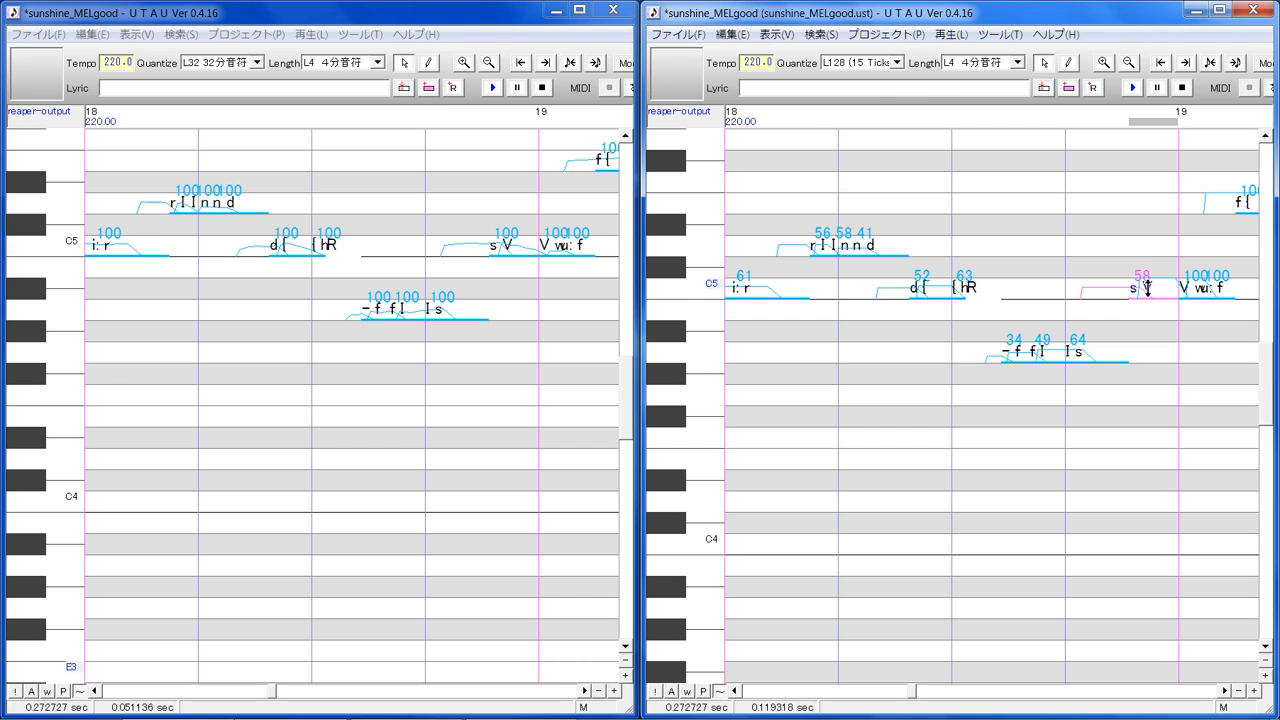
{"action": "left_click", "coordinate": [1225, 690]}
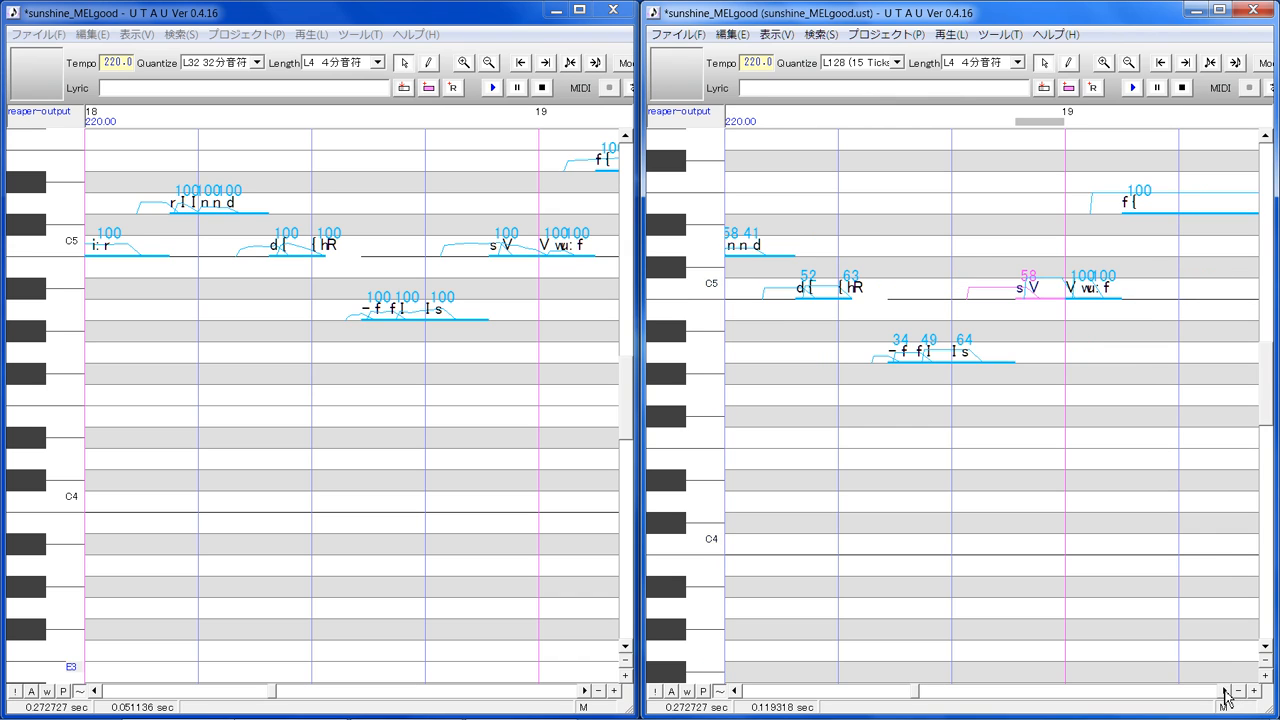
{"action": "left_click", "coordinate": [1224, 690]}
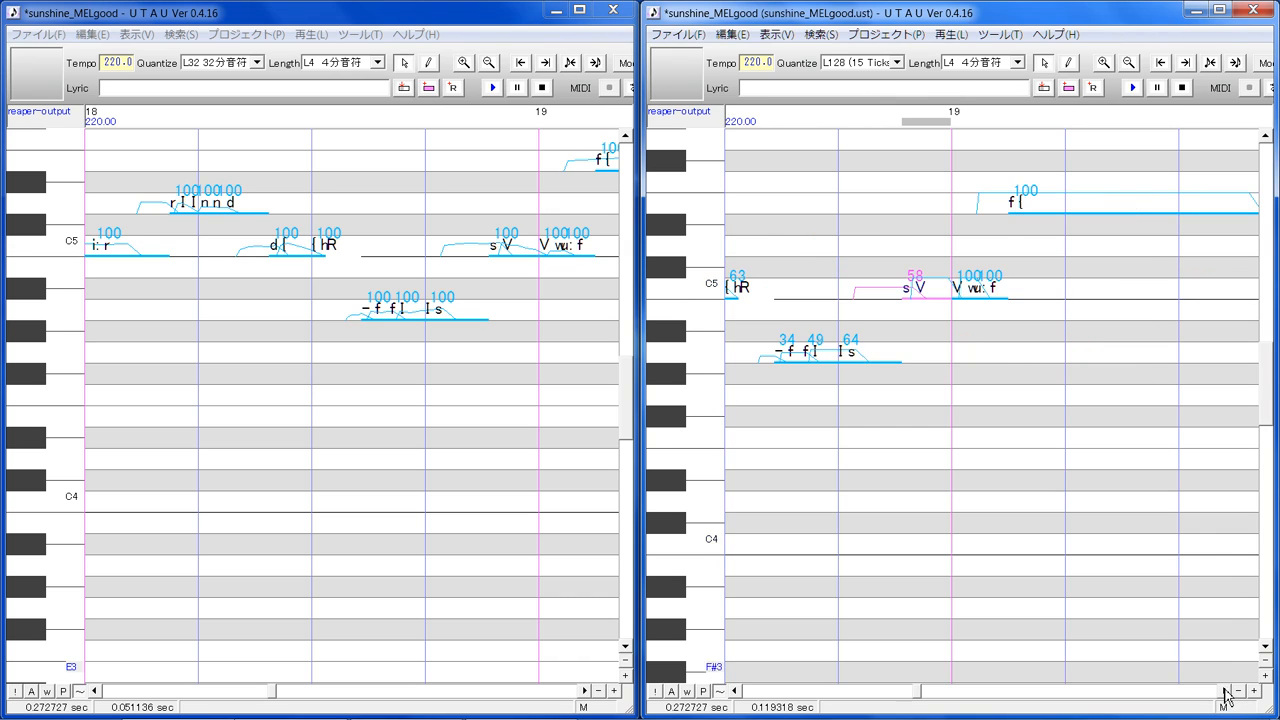
{"action": "left_click", "coordinate": [966, 314]}
{"action": "left_click_drag", "start_coordinate": [966, 287], "coordinate": [992, 294]}
{"action": "left_click", "coordinate": [991, 323]}
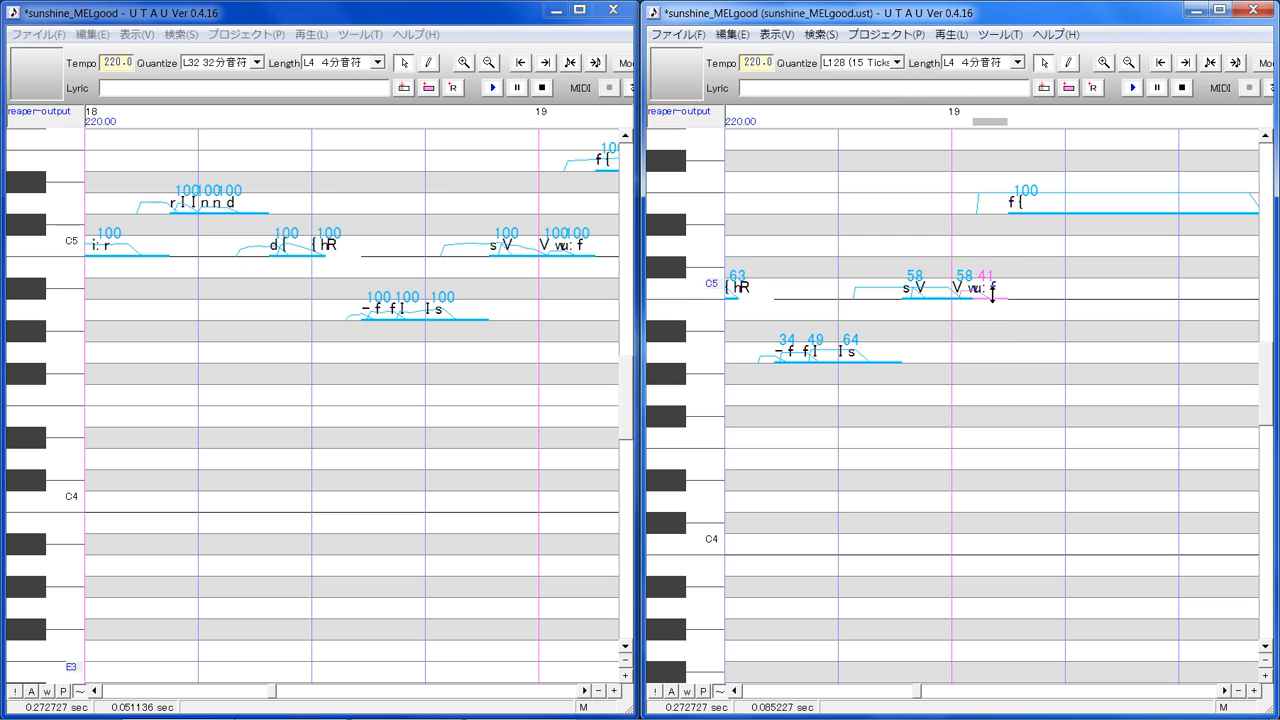
Reduce the volume of the long "f {" note in measure 19 of sunshine_MELgood.ust to 64
{"action": "left_click", "coordinate": [586, 692]}
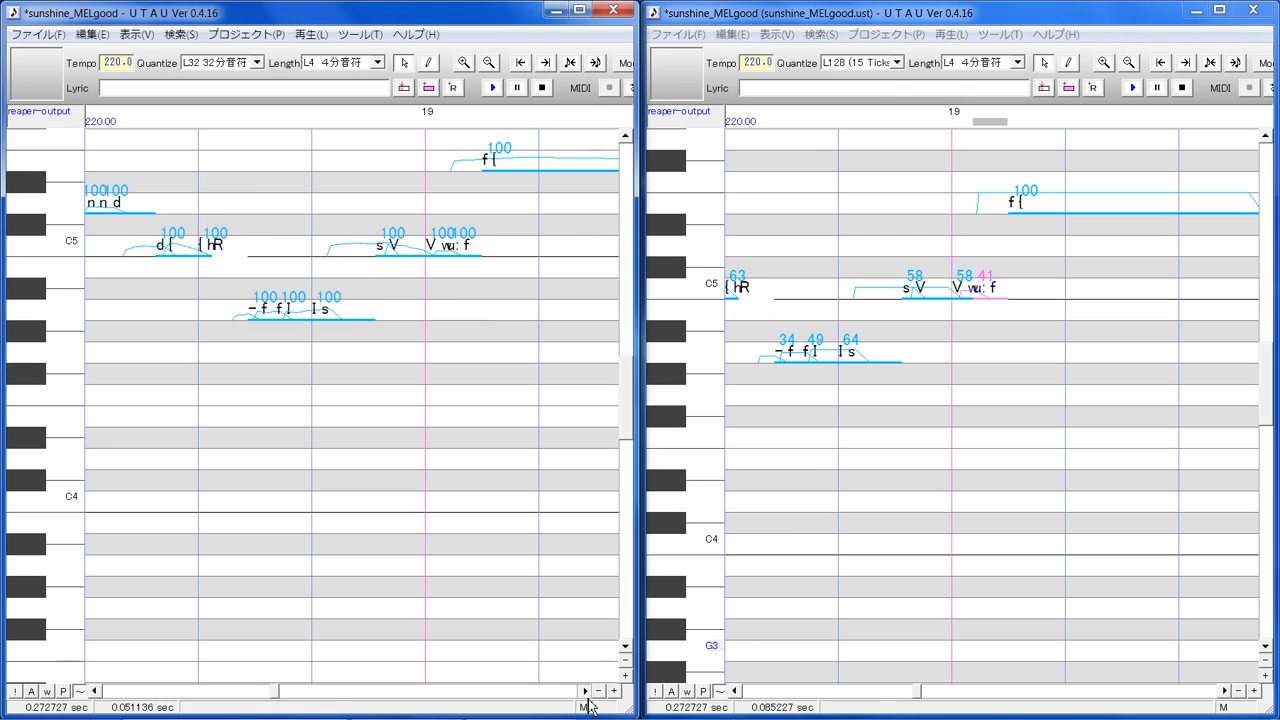
{"action": "left_click", "coordinate": [586, 692]}
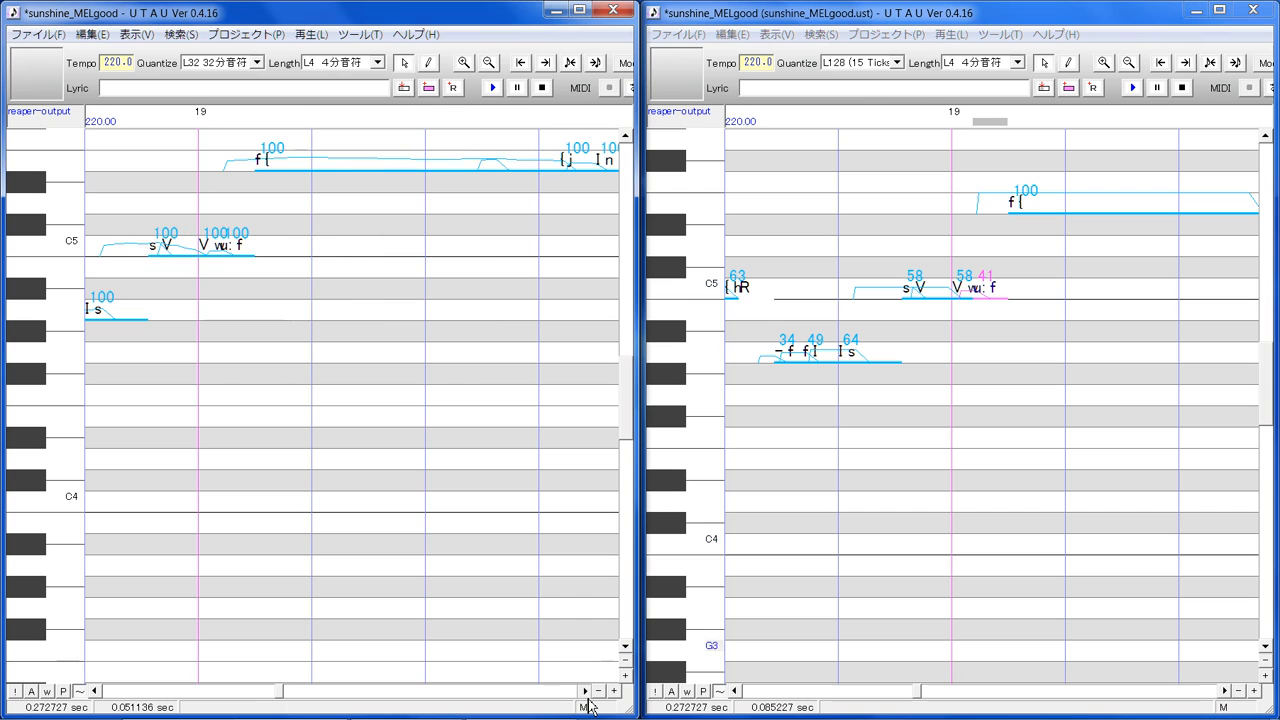
{"action": "left_click", "coordinate": [1237, 692]}
{"action": "left_click", "coordinate": [1253, 691]}
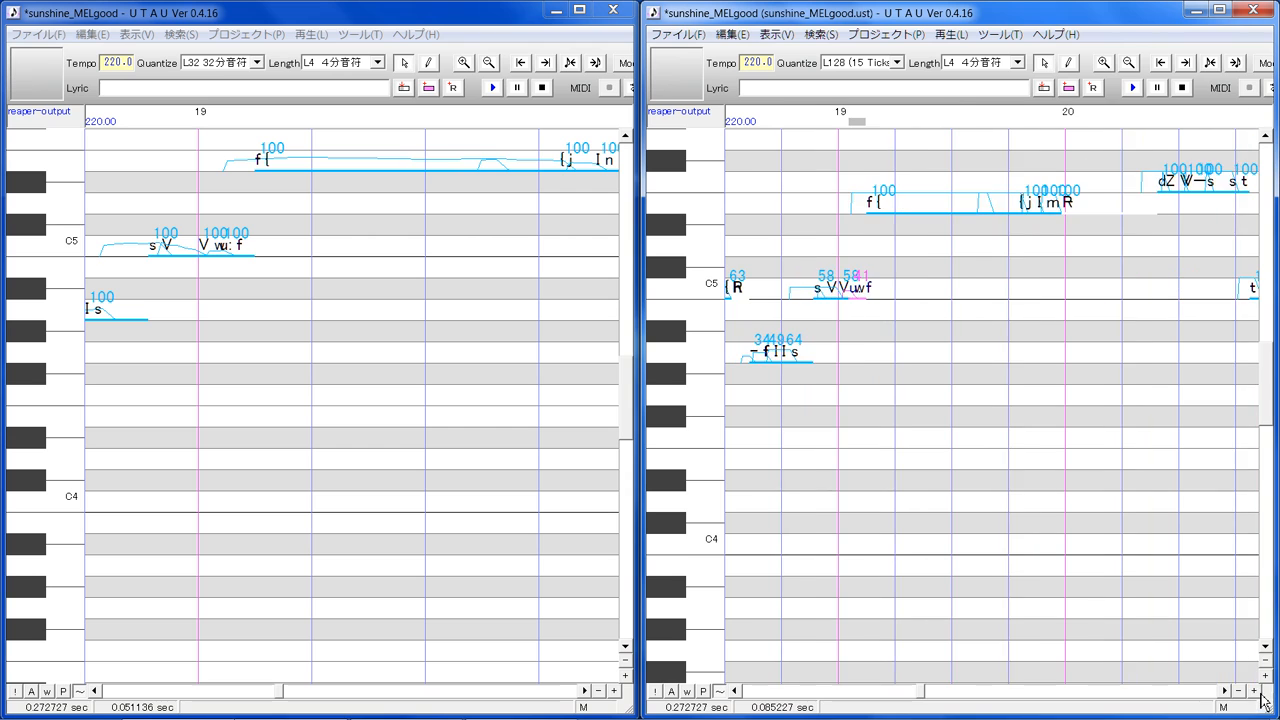
{"action": "left_click", "coordinate": [1253, 691]}
{"action": "left_click", "coordinate": [1226, 691]}
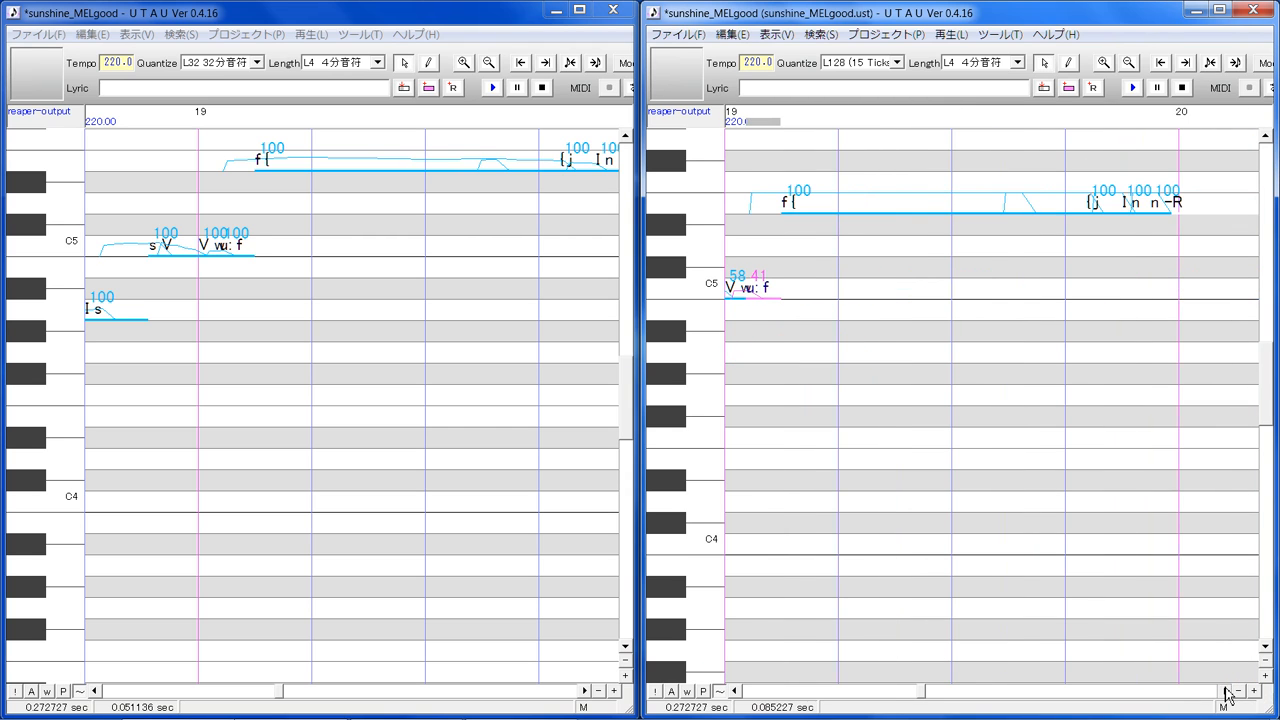
{"action": "left_click", "coordinate": [870, 208]}
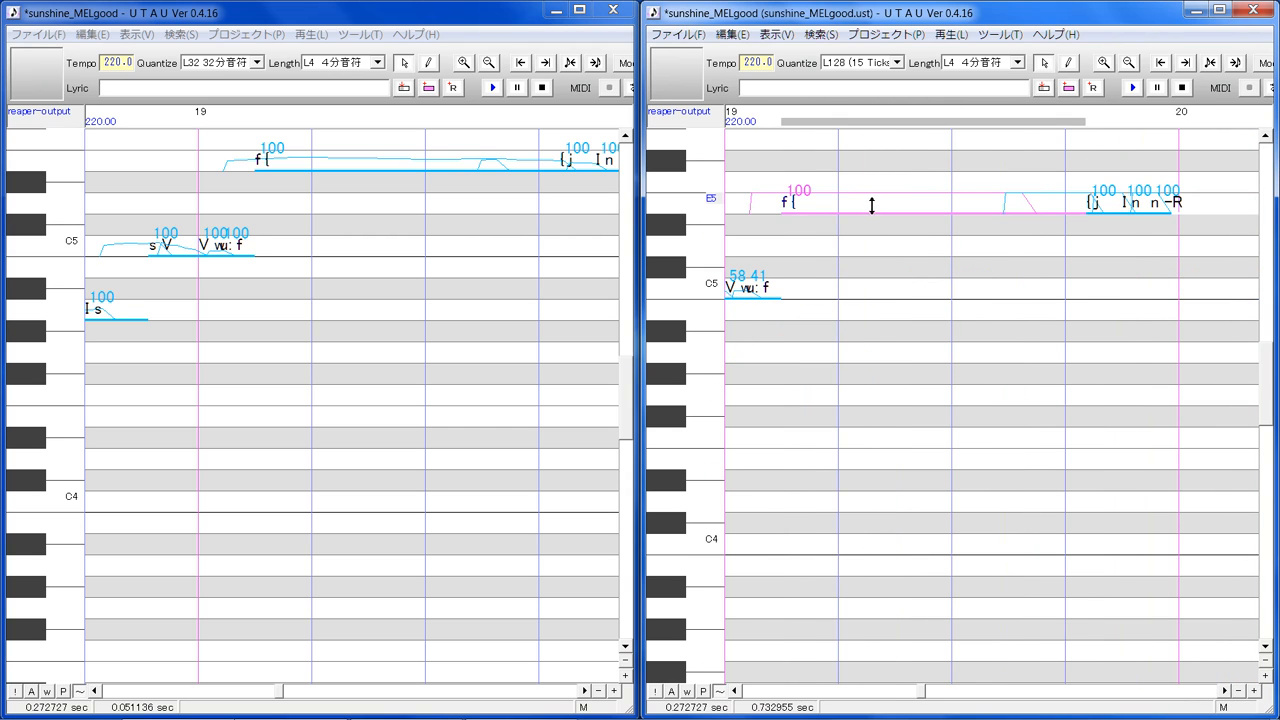
{"action": "mouse_move", "coordinate": [870, 206]}
{"action": "left_mouse_down"}
{"action": "mouse_move", "coordinate": [871, 240]}
{"action": "mouse_move", "coordinate": [856, 207]}
{"action": "left_mouse_up"}
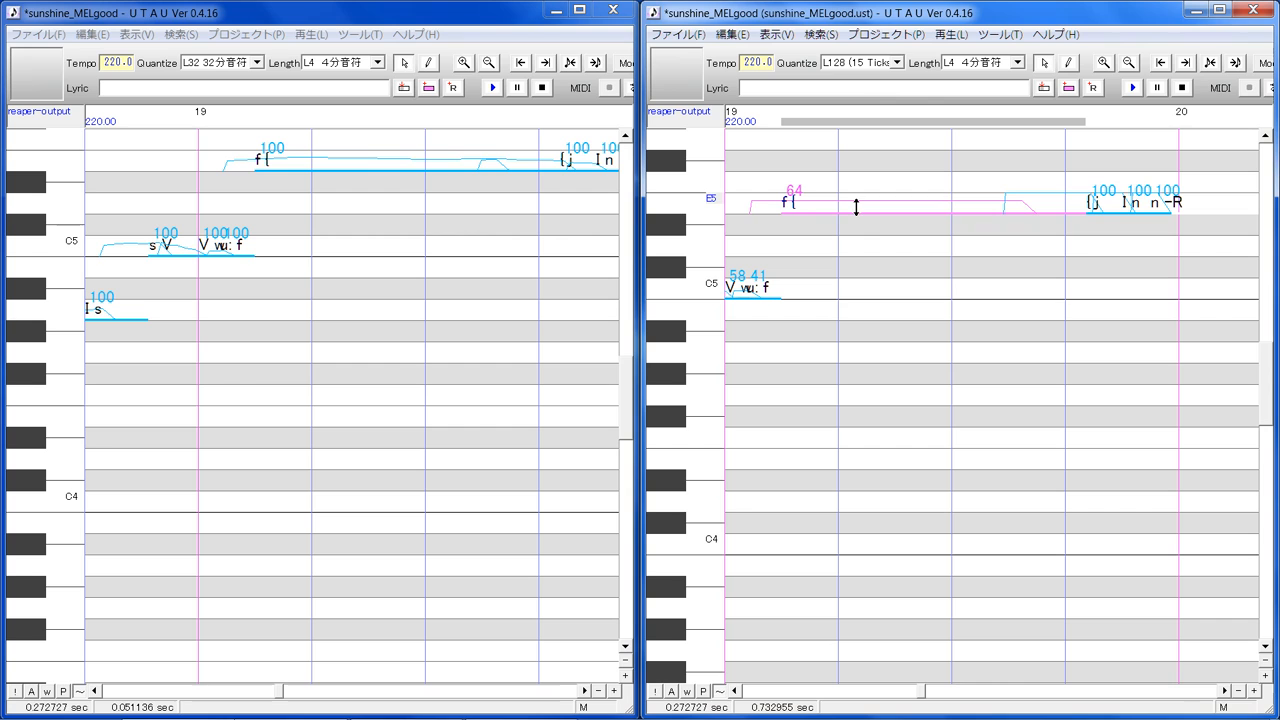
At the end of measure 19, set the volumes of the "{ j", "I n" and "n -" notes to 61, 50 and 36
{"action": "left_click", "coordinate": [1097, 236]}
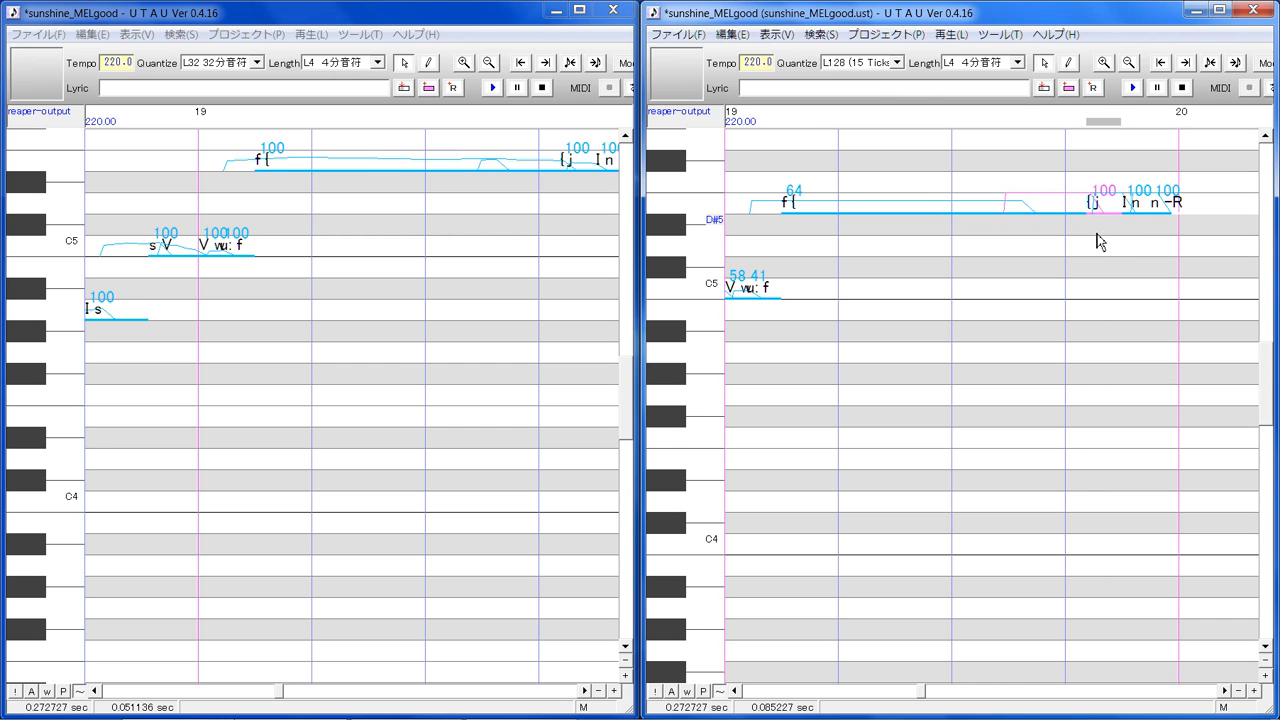
{"action": "mouse_move", "coordinate": [1099, 207]}
{"action": "left_mouse_down"}
{"action": "mouse_move", "coordinate": [1104, 234]}
{"action": "mouse_move", "coordinate": [1100, 204]}
{"action": "left_mouse_up"}
{"action": "left_click", "coordinate": [1136, 228]}
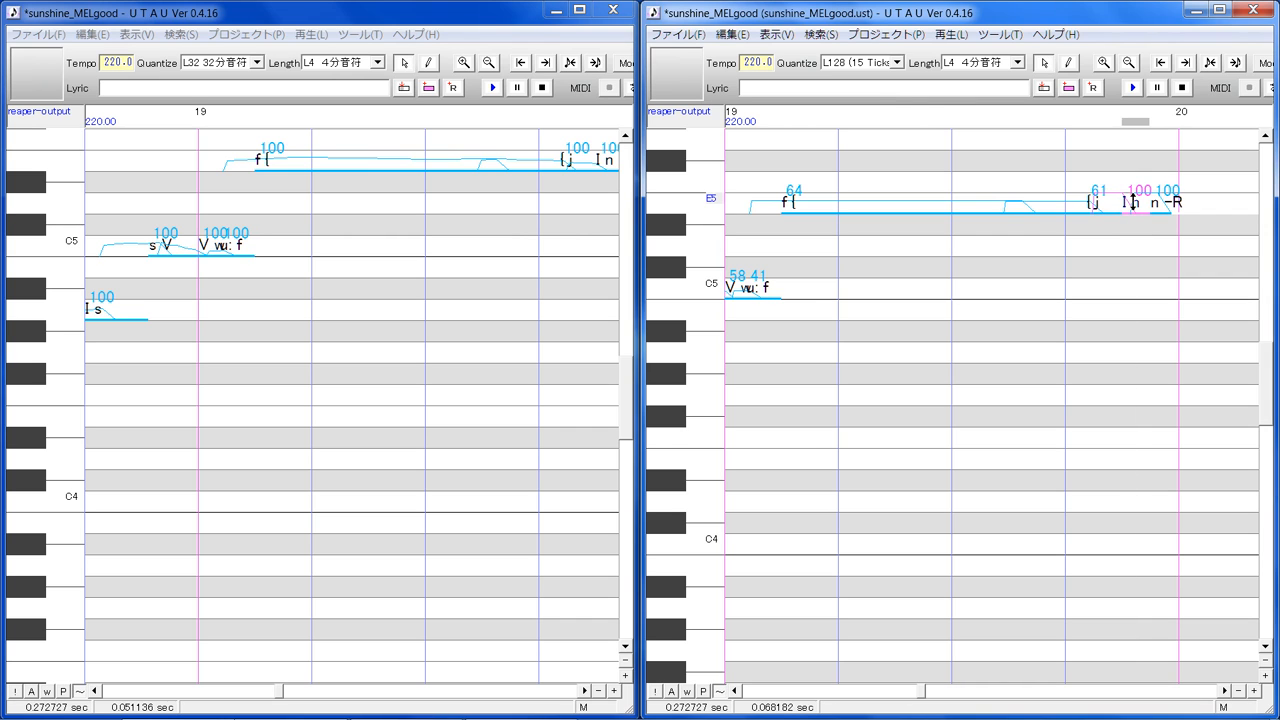
{"action": "left_click_drag", "start_coordinate": [1135, 206], "coordinate": [1138, 230]}
{"action": "left_click", "coordinate": [584, 691]}
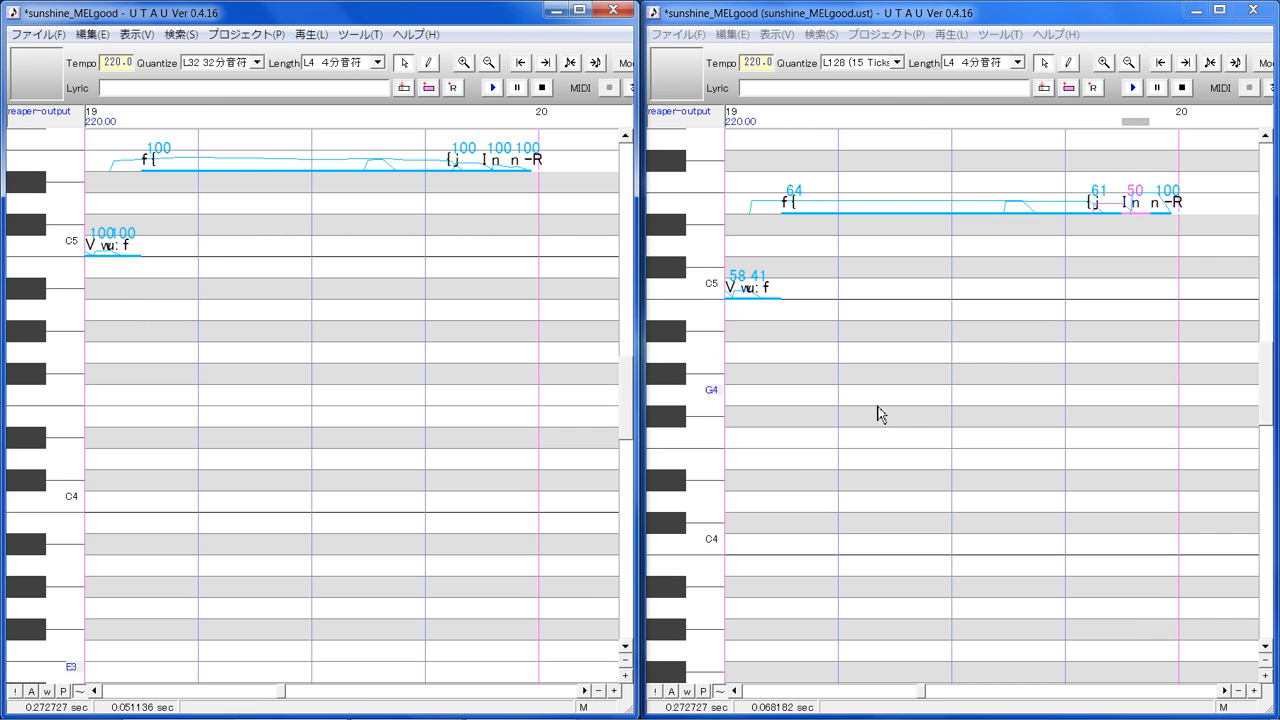
{"action": "left_click", "coordinate": [1165, 266]}
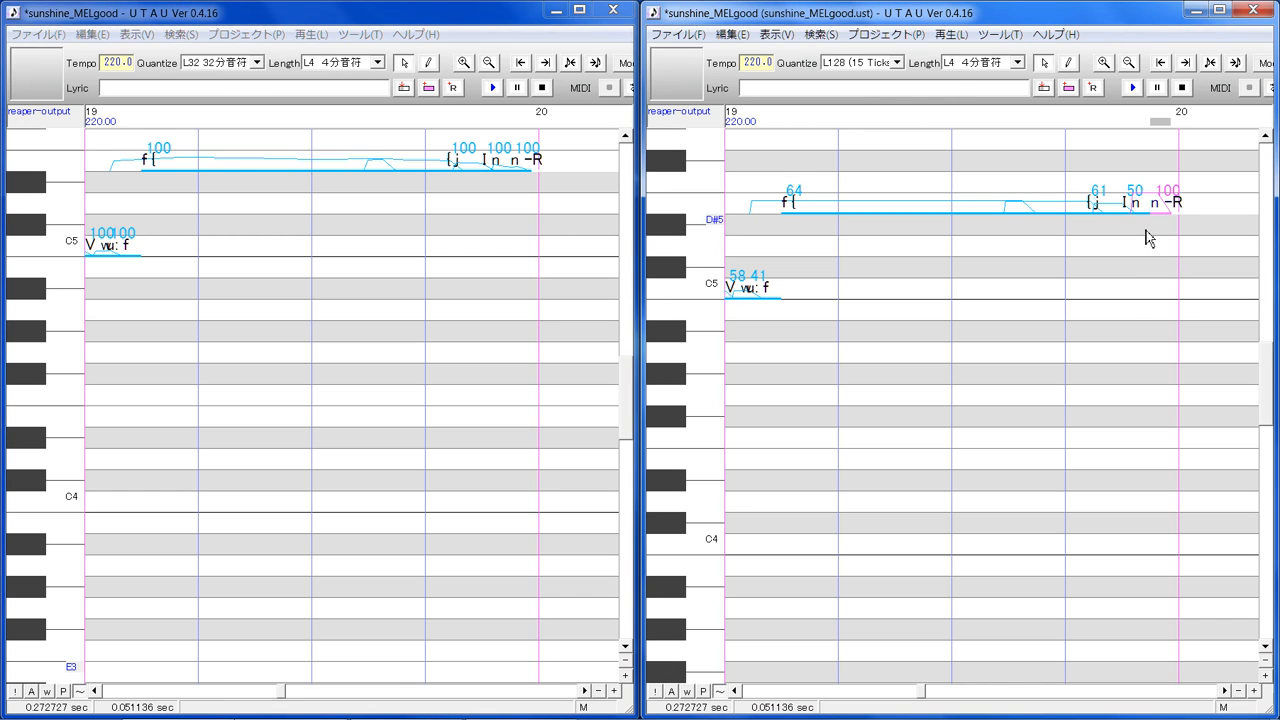
{"action": "mouse_move", "coordinate": [1157, 200]}
{"action": "left_mouse_down"}
{"action": "mouse_move", "coordinate": [1160, 229]}
{"action": "mouse_move", "coordinate": [1168, 207]}
{"action": "left_mouse_up"}
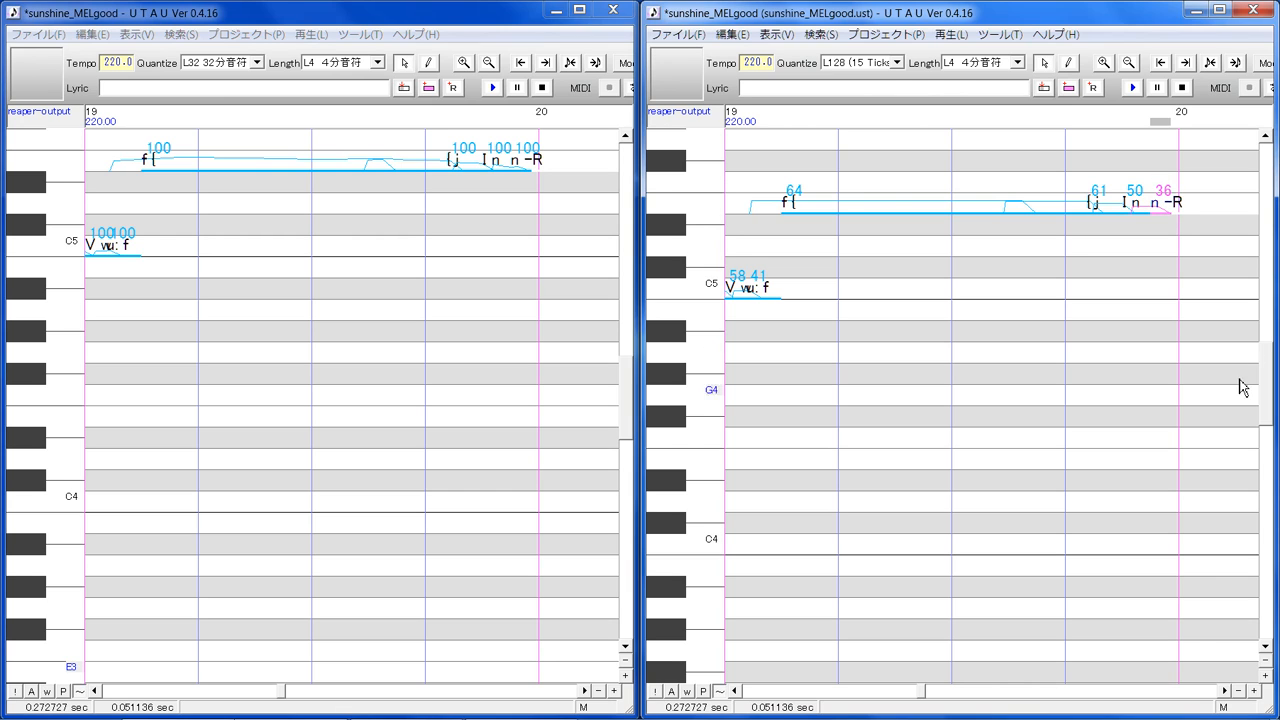
Lower the volumes of the "dZ V" and "V -" notes in measure 20 of sunshine_MELgood.ust to 63 and 54
{"action": "left_click", "coordinate": [1225, 690]}
{"action": "left_click", "coordinate": [1225, 690]}
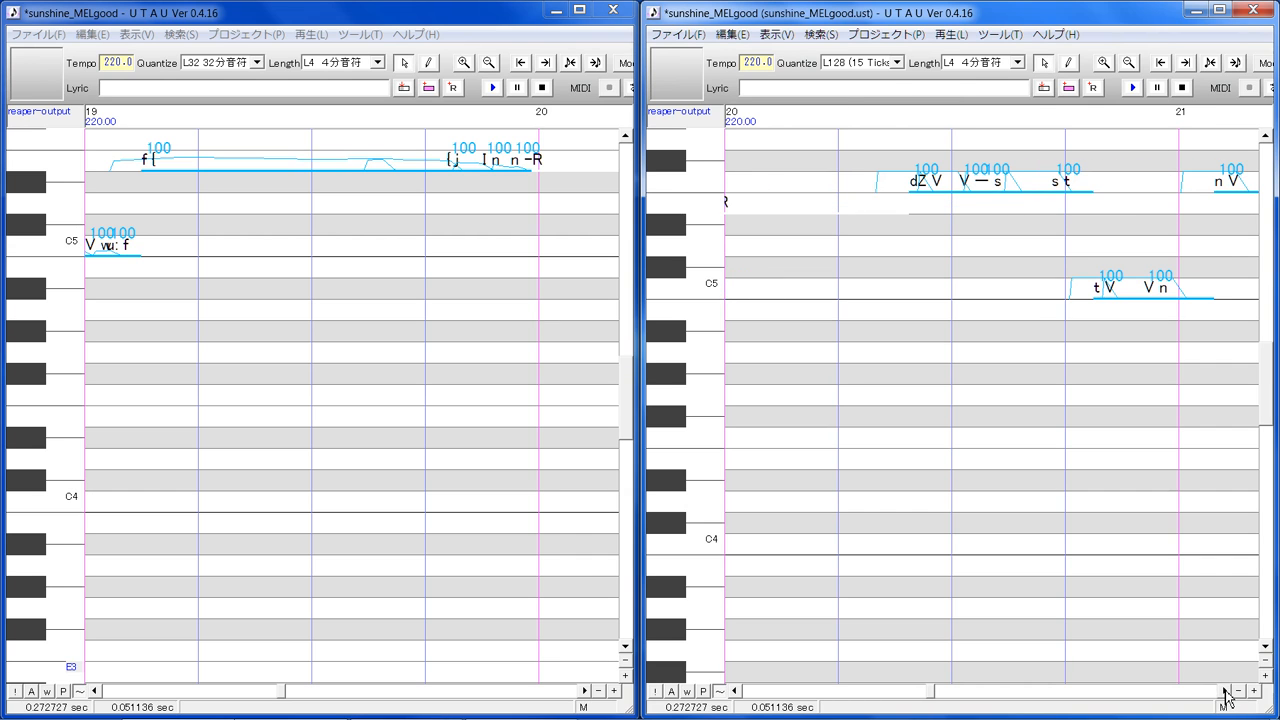
{"action": "left_click", "coordinate": [585, 690]}
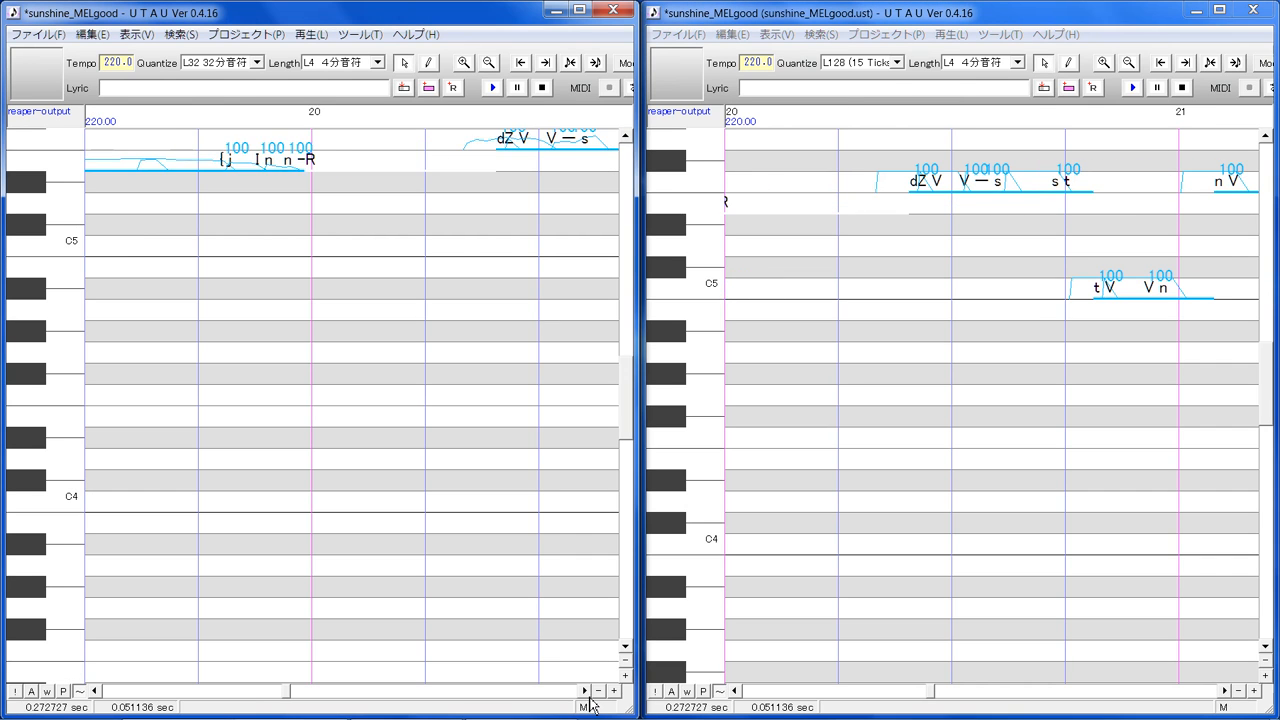
{"action": "scroll", "coordinate": [531, 556], "scroll_direction": "up", "scroll_amount": 1}
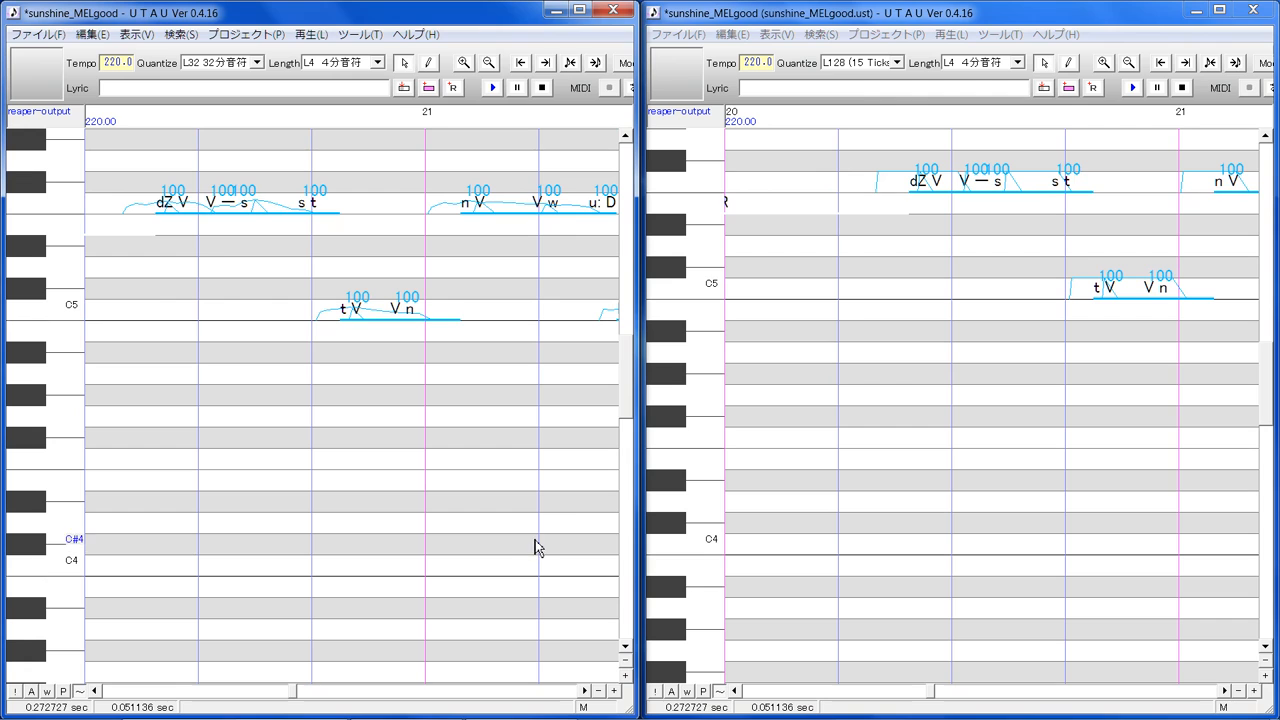
{"action": "left_click_drag", "start_coordinate": [942, 238], "coordinate": [921, 241]}
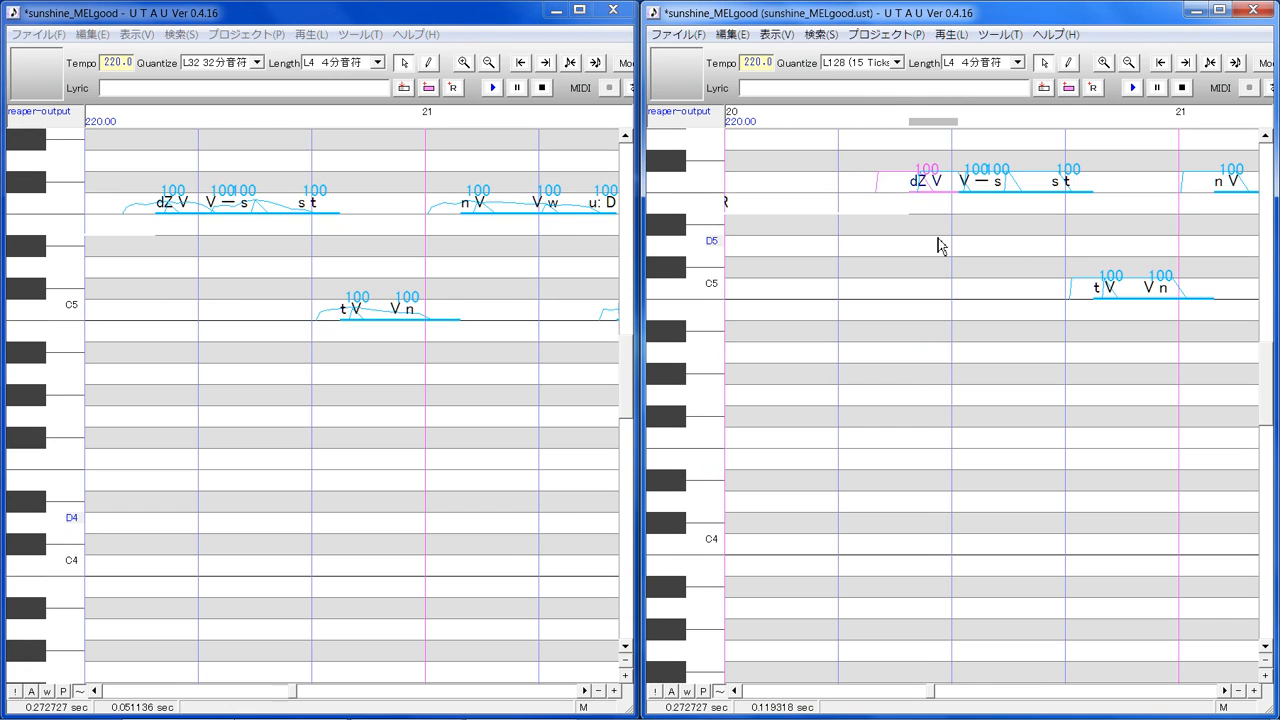
{"action": "left_click_drag", "start_coordinate": [932, 183], "coordinate": [920, 184]}
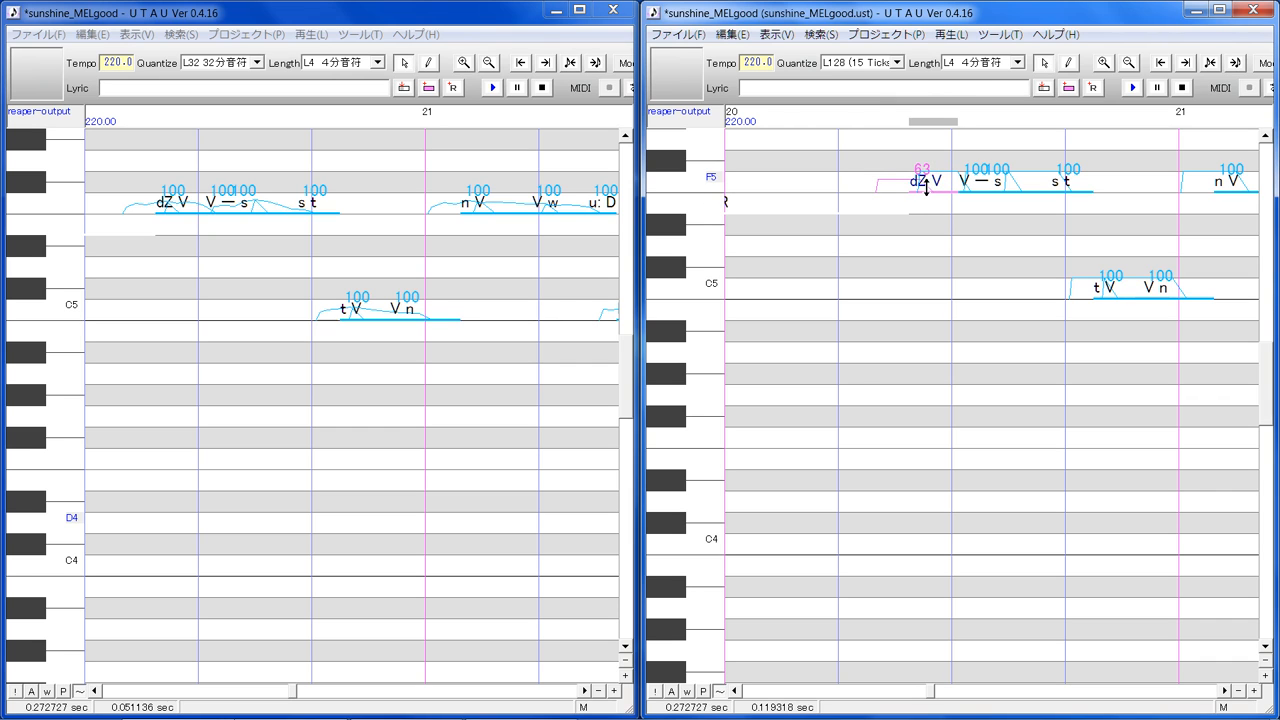
{"action": "left_click", "coordinate": [986, 228]}
{"action": "left_click", "coordinate": [971, 227]}
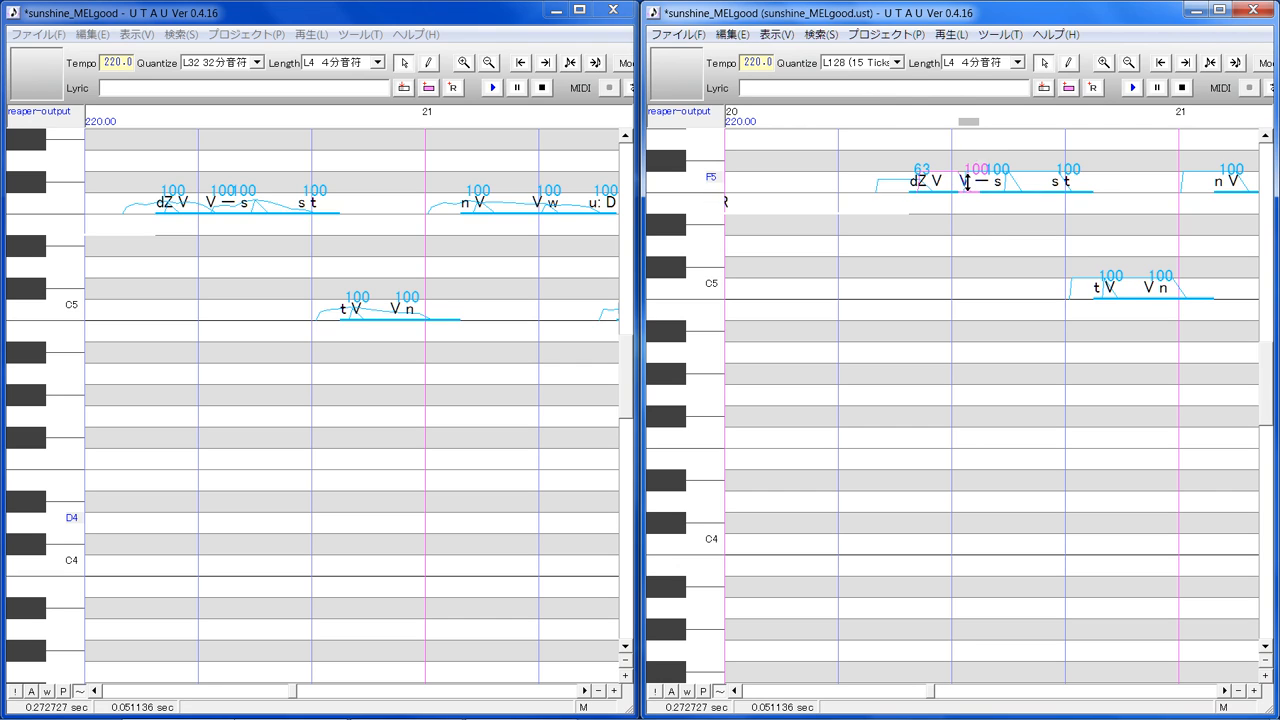
{"action": "mouse_move", "coordinate": [967, 181]}
{"action": "left_mouse_down"}
{"action": "mouse_move", "coordinate": [974, 220]}
{"action": "mouse_move", "coordinate": [971, 186]}
{"action": "left_mouse_up"}
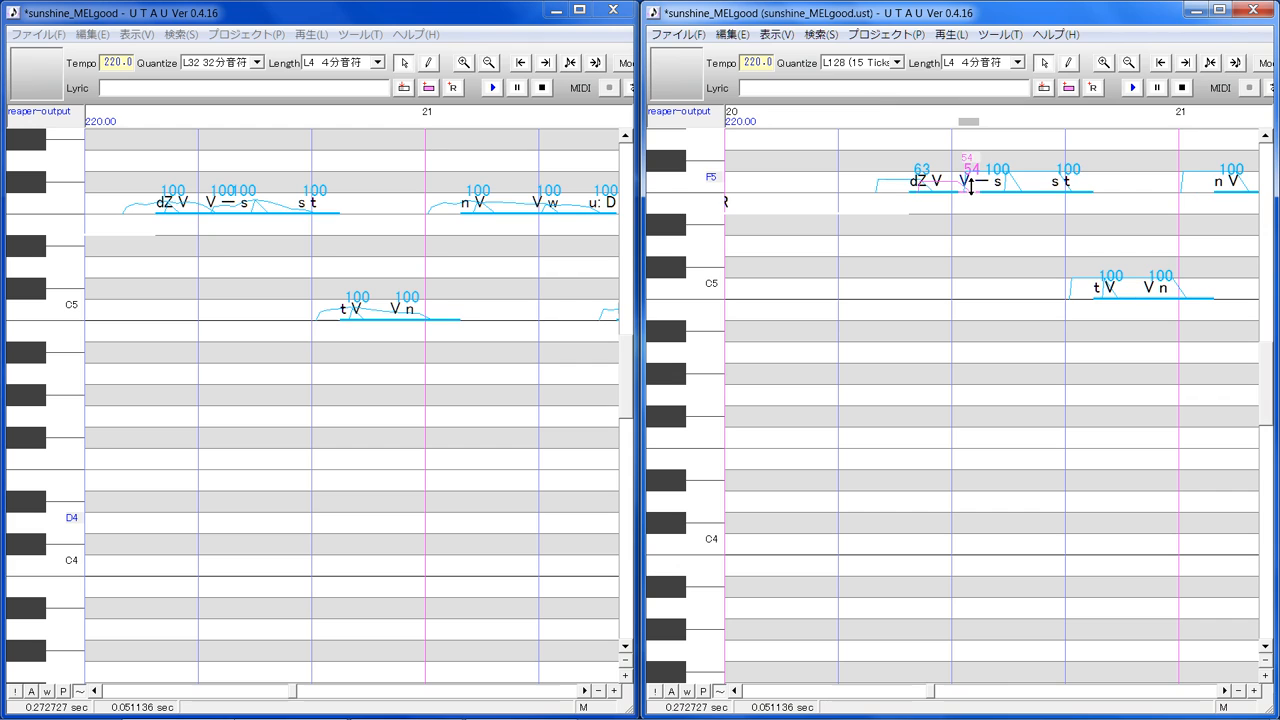
Set the volume of the "- s" note to 43 and the "s t" note to 38 in measure 20
{"action": "left_click", "coordinate": [1000, 222]}
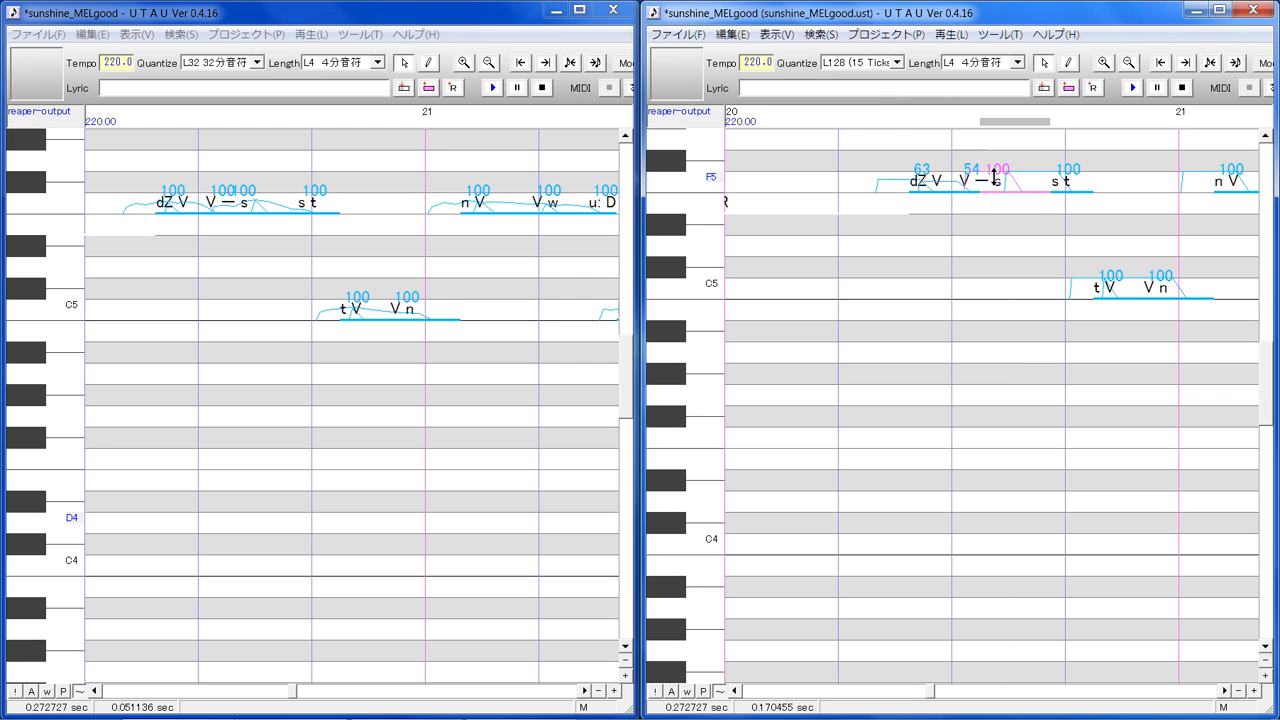
{"action": "left_click_drag", "start_coordinate": [997, 180], "coordinate": [1064, 184]}
{"action": "left_click", "coordinate": [1066, 186]}
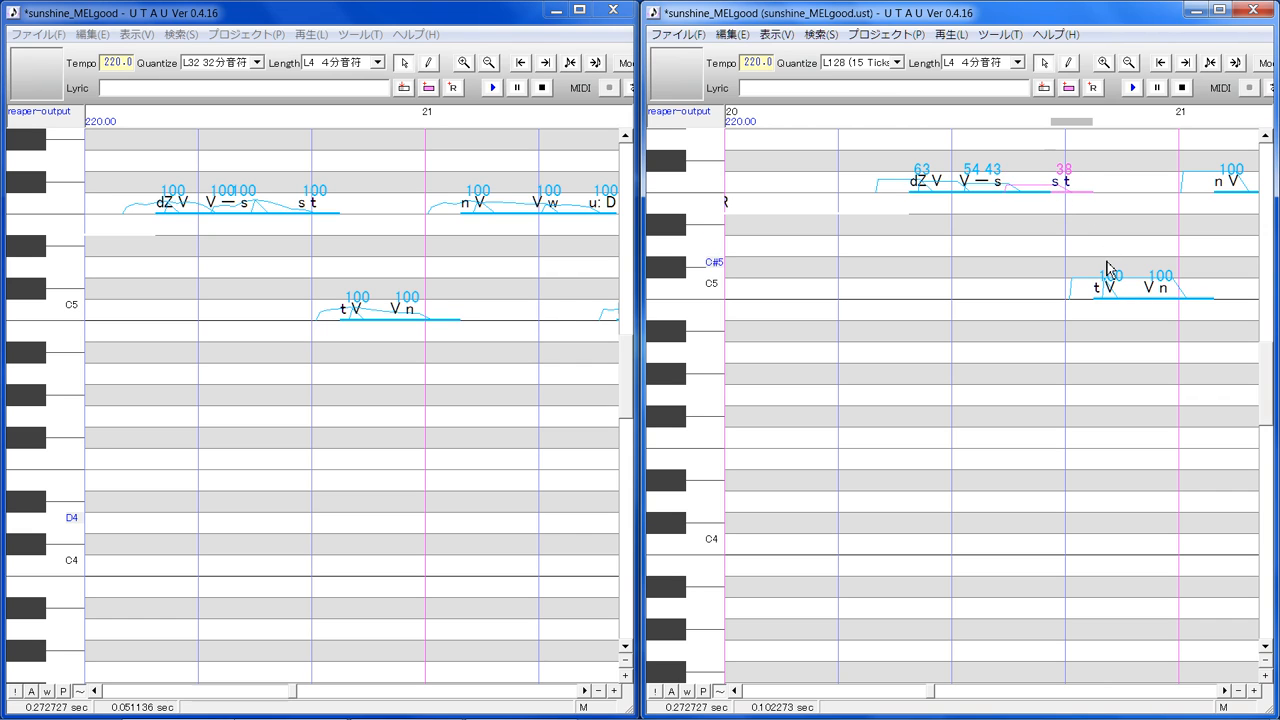
Reduce the volumes of the "t V" and "V n" notes before measure 21 to 59 and 36
{"action": "left_click", "coordinate": [1123, 347]}
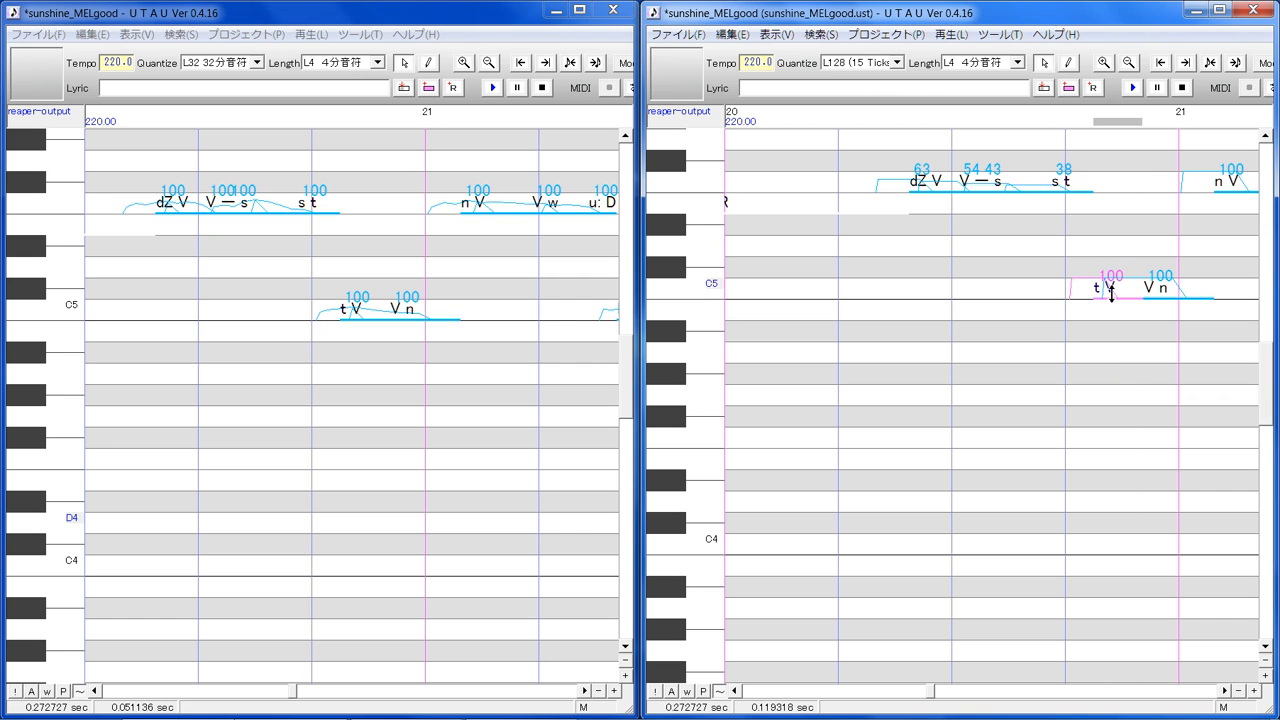
{"action": "left_click_drag", "start_coordinate": [1111, 292], "coordinate": [1174, 303]}
{"action": "left_click", "coordinate": [1175, 347]}
Set the volume of the "n V" note at the start of measure 21 in sunshine_MELgood.ust to 64
{"action": "left_click", "coordinate": [1226, 691]}
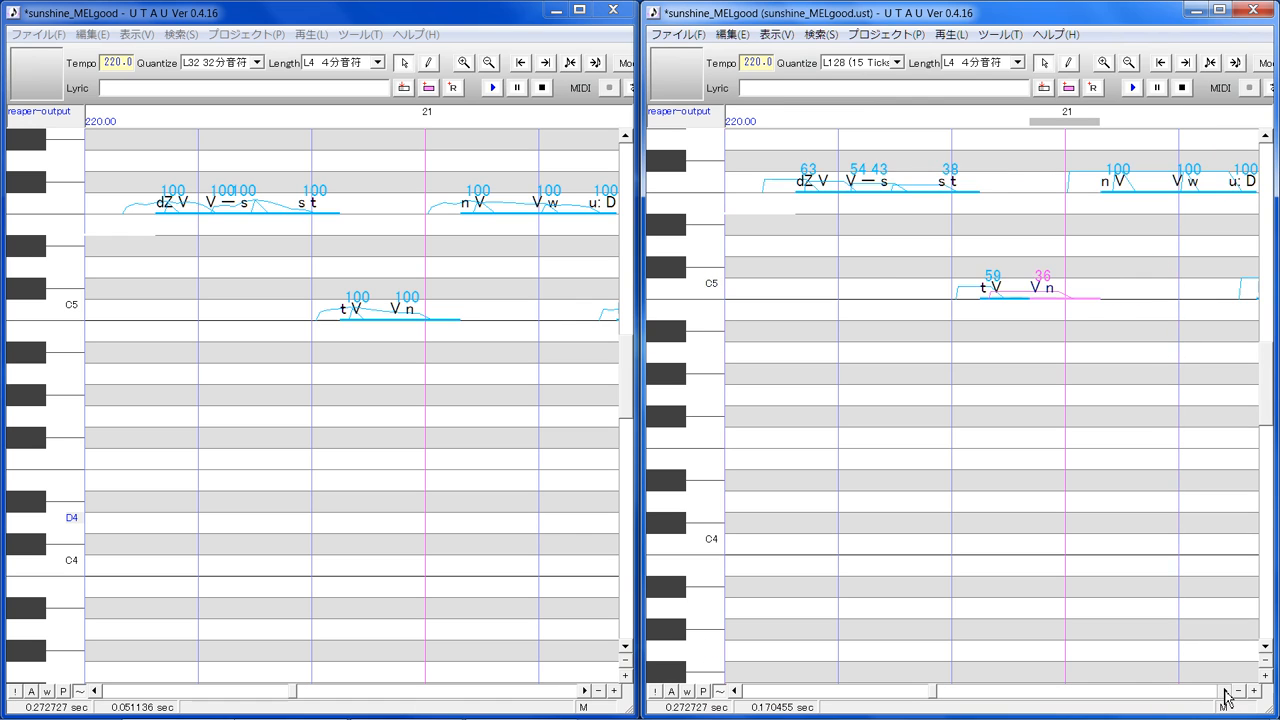
{"action": "left_click", "coordinate": [1226, 691]}
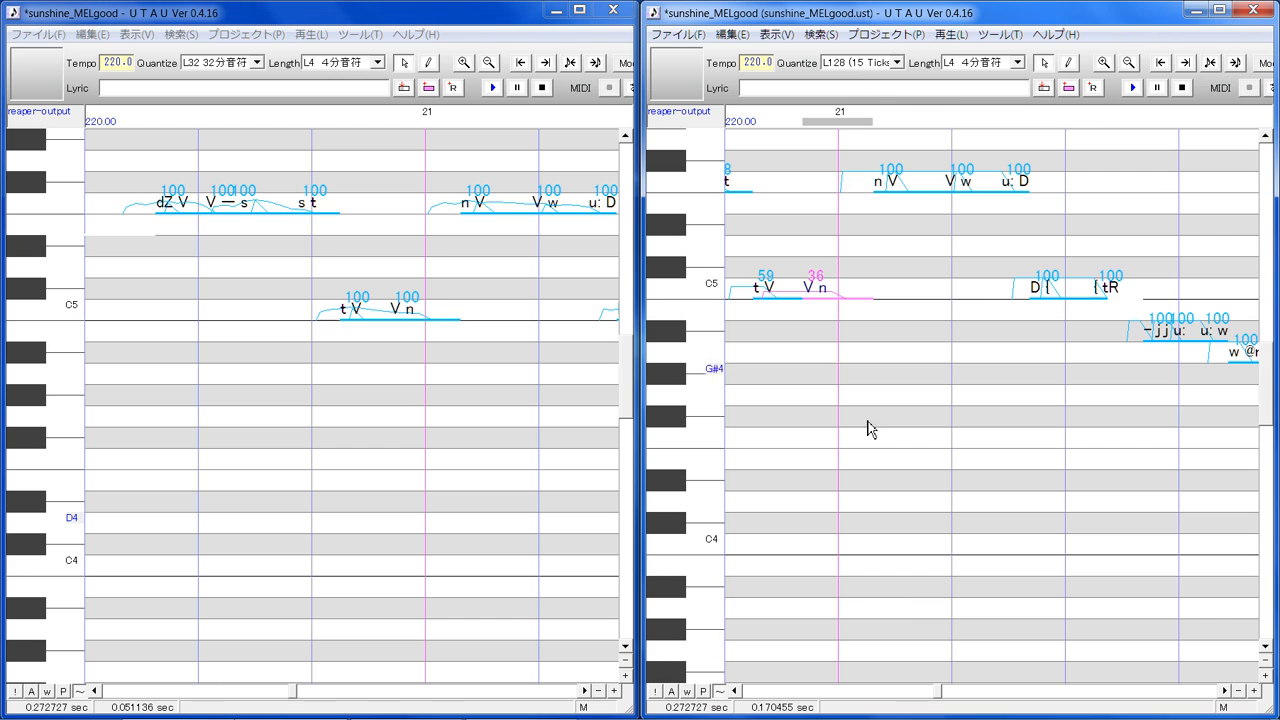
{"action": "left_click", "coordinate": [900, 181]}
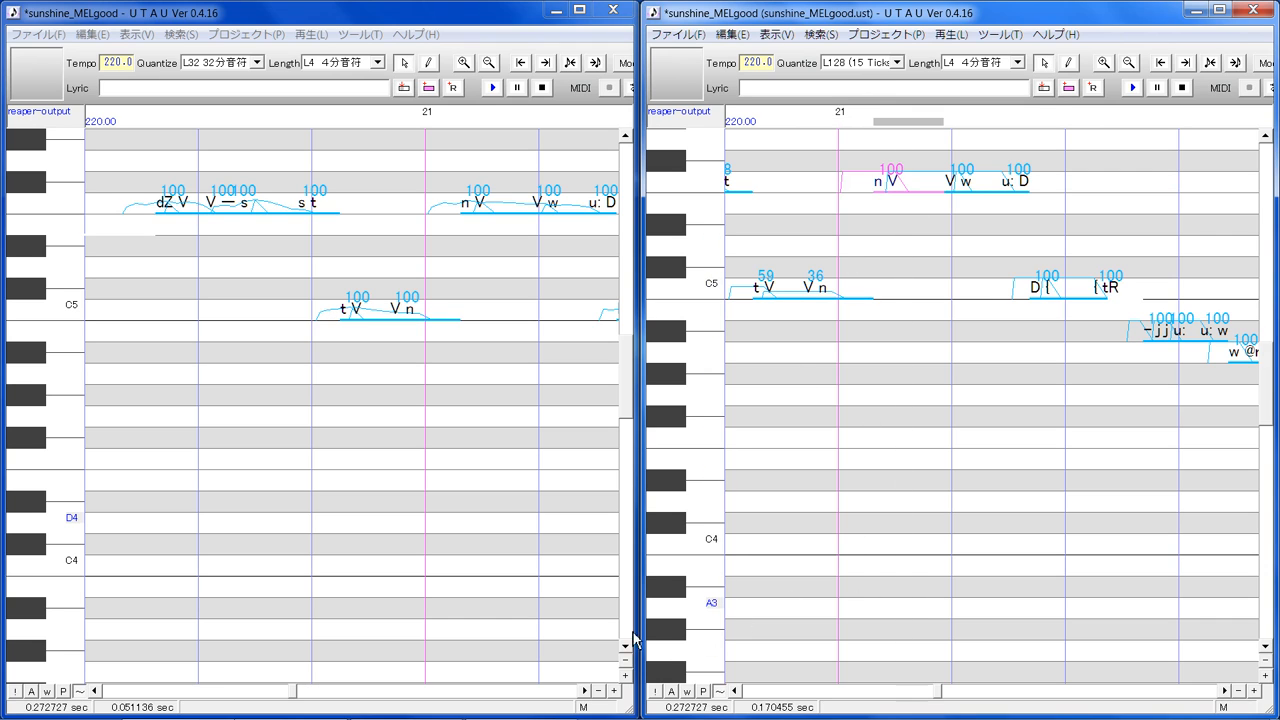
{"action": "left_click", "coordinate": [584, 691]}
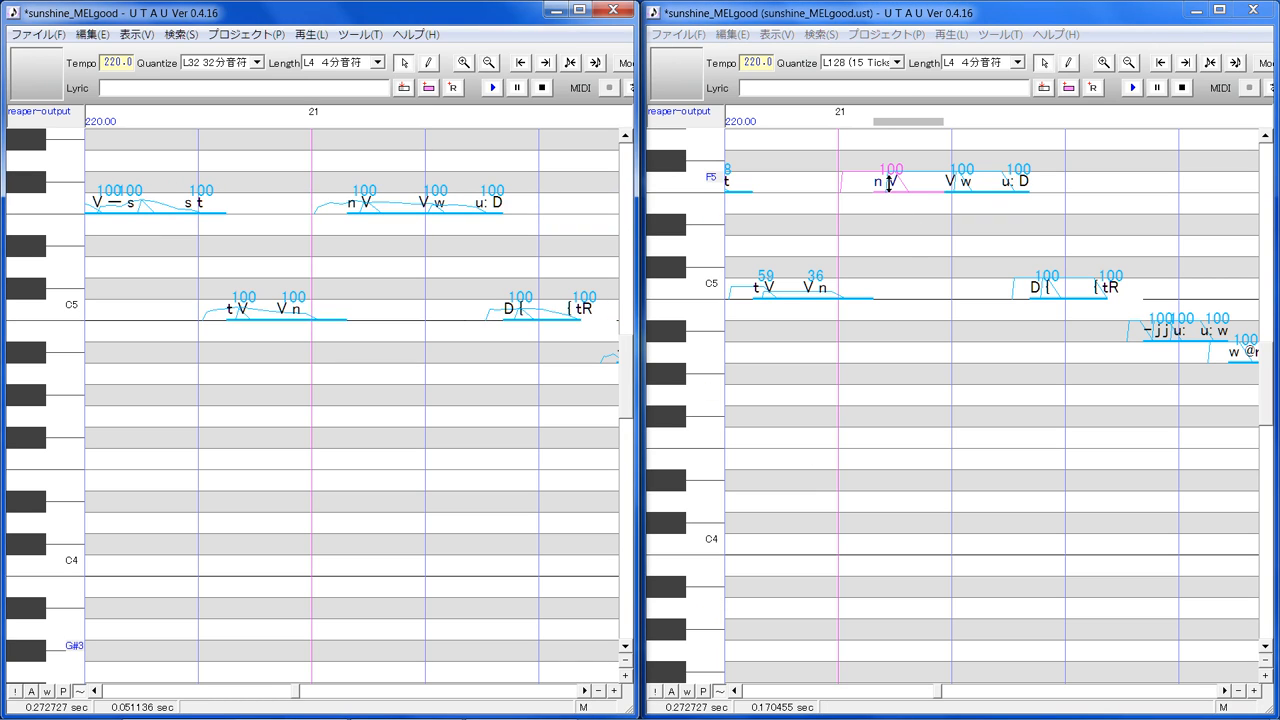
{"action": "left_click_drag", "start_coordinate": [887, 181], "coordinate": [894, 203]}
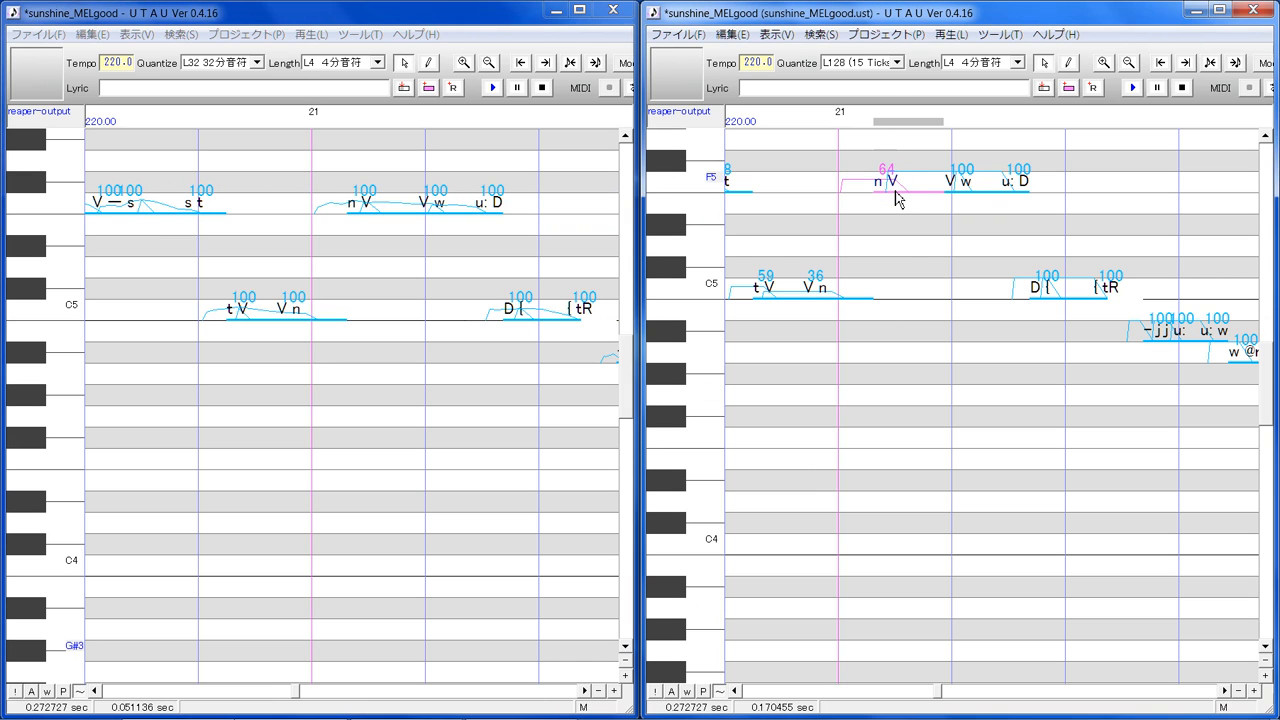
Lower the volumes of the "V w" and "u: D" notes in measure 21 of sunshine_MELgood.ust to 56 and 36
{"action": "left_click", "coordinate": [960, 186]}
{"action": "left_click_drag", "start_coordinate": [956, 184], "coordinate": [1019, 206]}
{"action": "left_click", "coordinate": [1012, 211]}
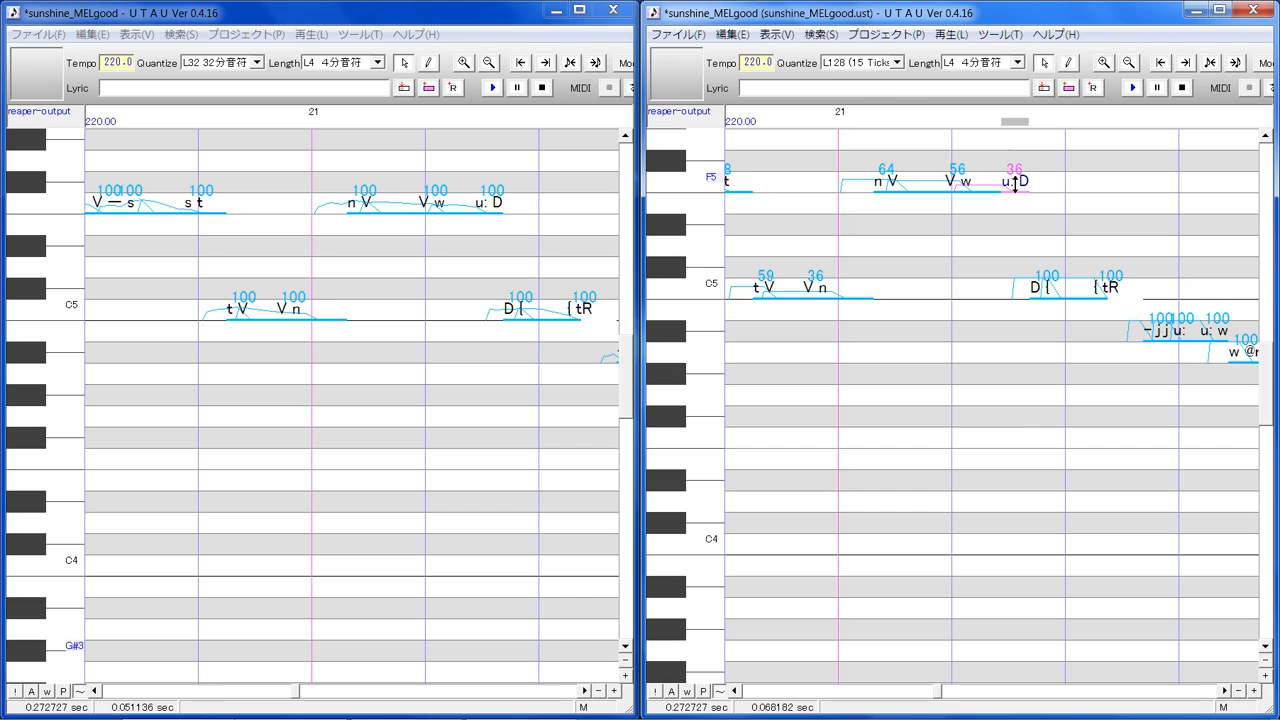
Set the volume of the "D {" note to 52 and the "{ t" note to 48 in measure 21
{"action": "left_click", "coordinate": [1046, 290]}
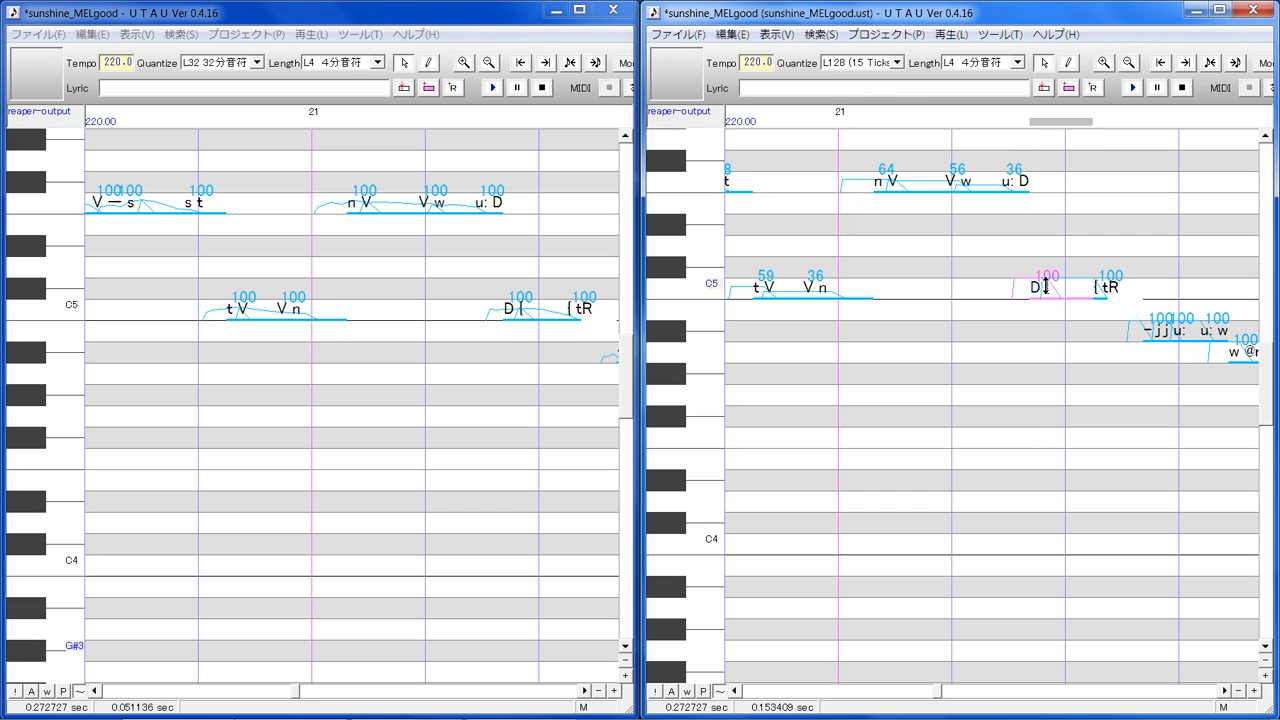
{"action": "mouse_move", "coordinate": [1046, 286]}
{"action": "left_mouse_down"}
{"action": "mouse_move", "coordinate": [1054, 323]}
{"action": "mouse_move", "coordinate": [1050, 287]}
{"action": "left_mouse_up"}
{"action": "left_click", "coordinate": [1103, 316]}
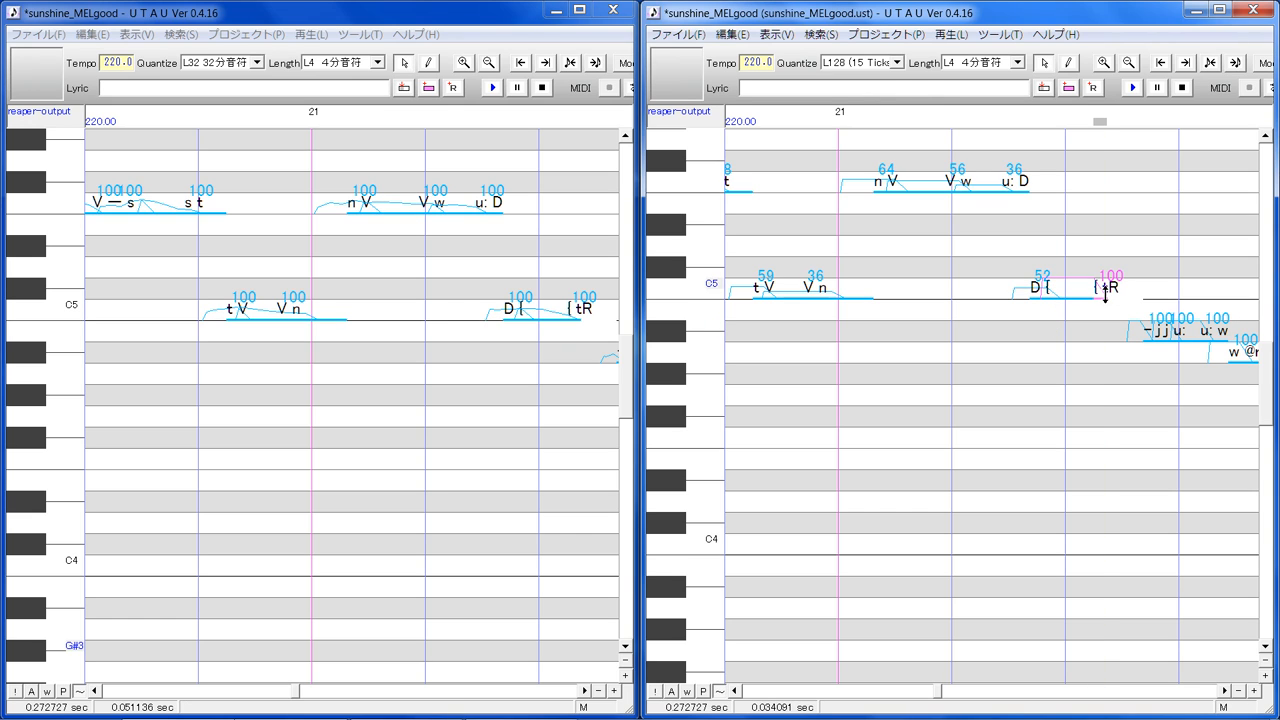
{"action": "left_click_drag", "start_coordinate": [1105, 292], "coordinate": [1111, 320]}
Reduce the volumes of the "- j" and "j u:" notes in measure 21 to 36 and 58
{"action": "left_click", "coordinate": [1223, 690]}
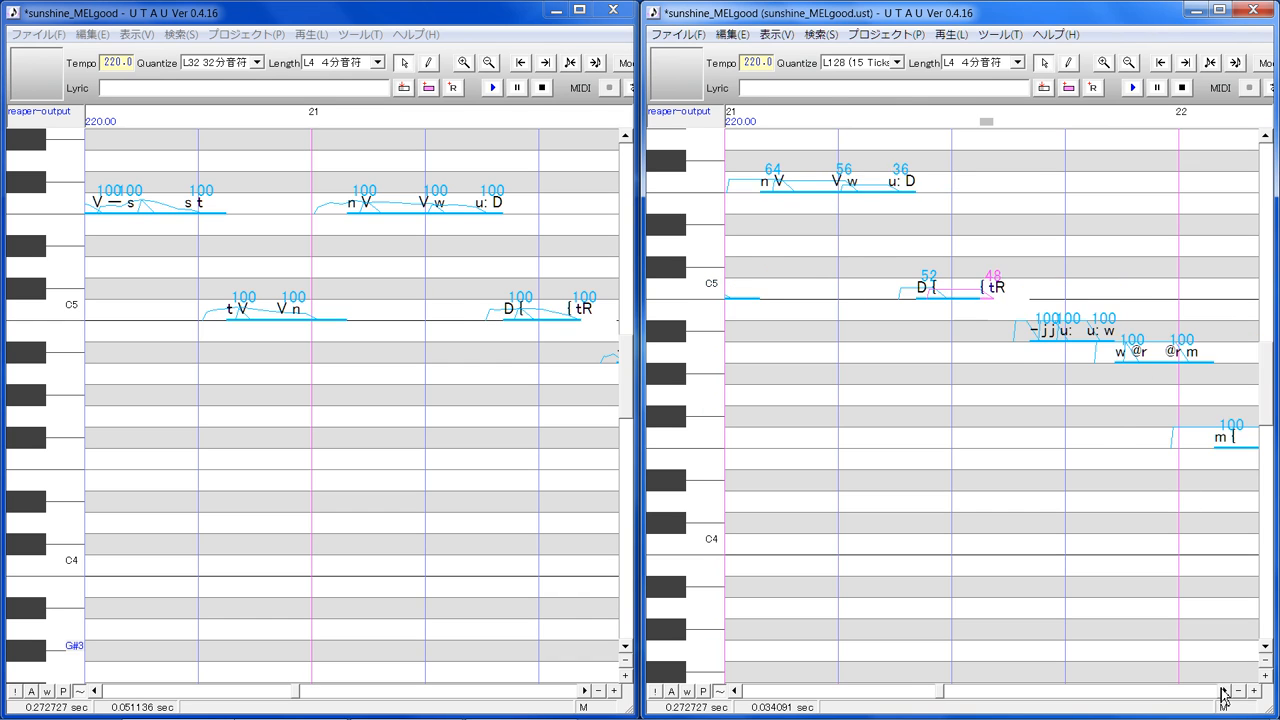
{"action": "left_click", "coordinate": [1223, 690]}
{"action": "left_click", "coordinate": [585, 690]}
{"action": "left_click", "coordinate": [585, 690]}
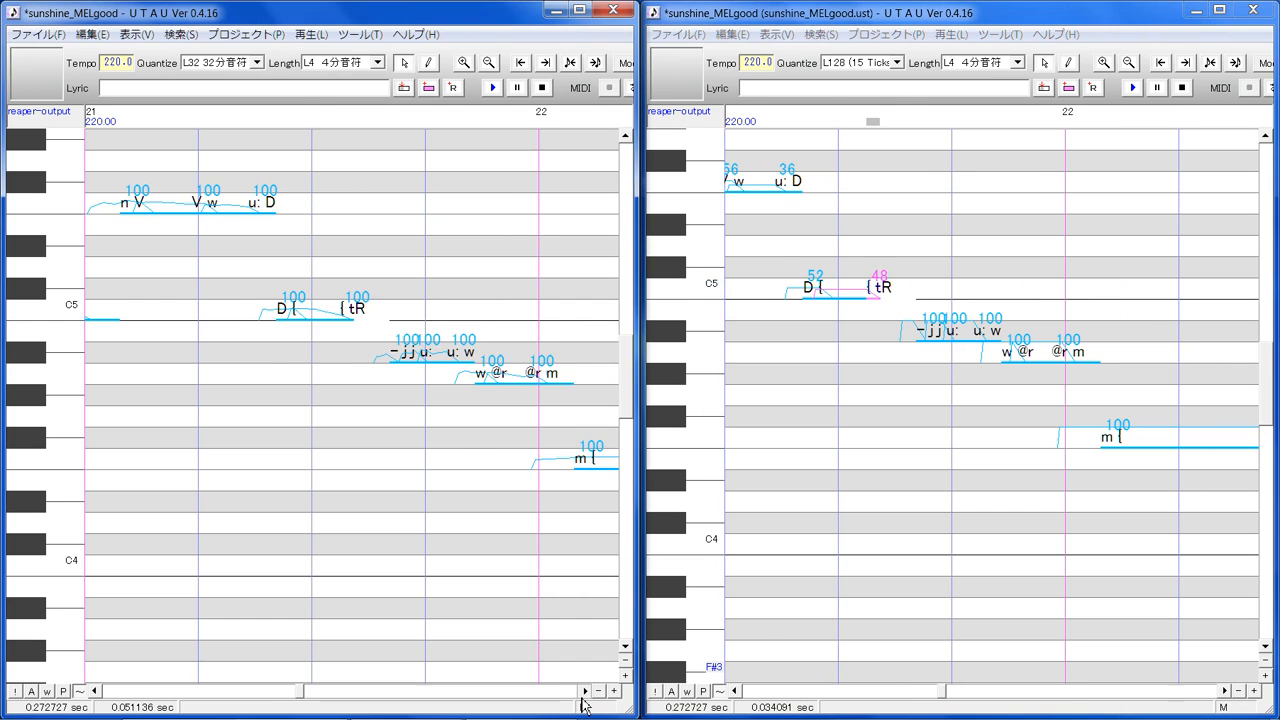
{"action": "left_click", "coordinate": [929, 347]}
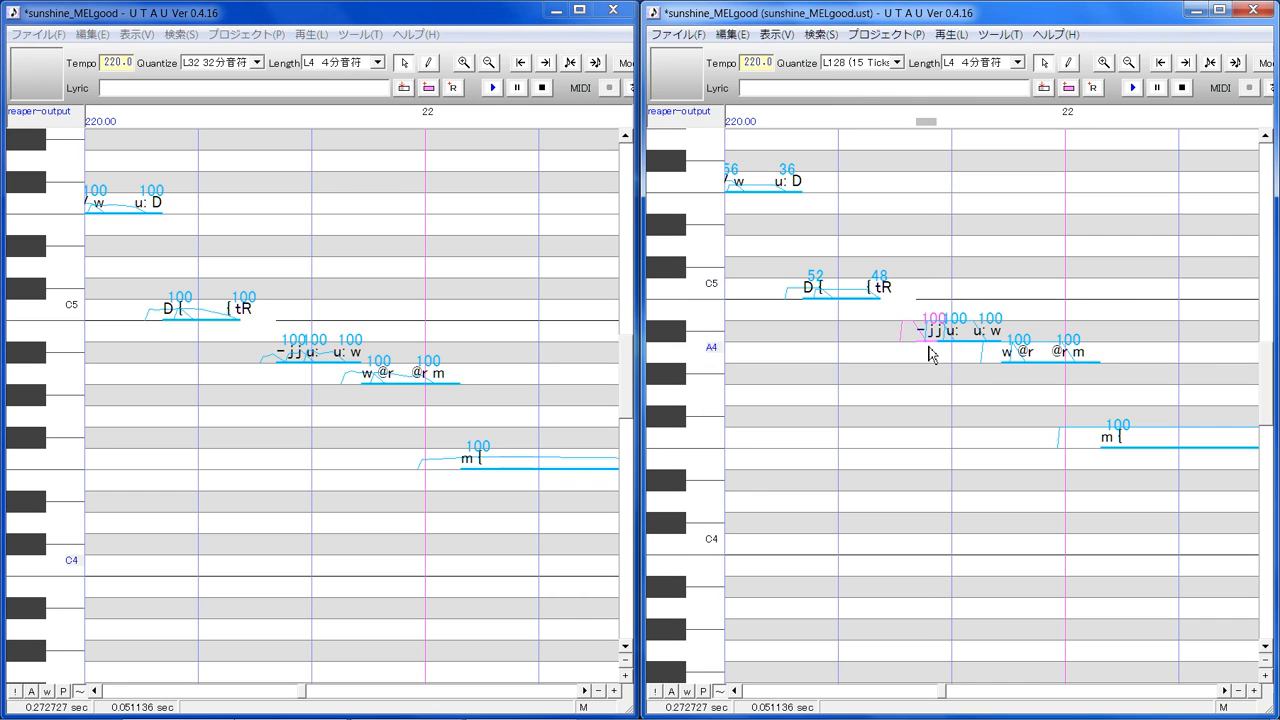
{"action": "left_click_drag", "start_coordinate": [922, 326], "coordinate": [921, 360]}
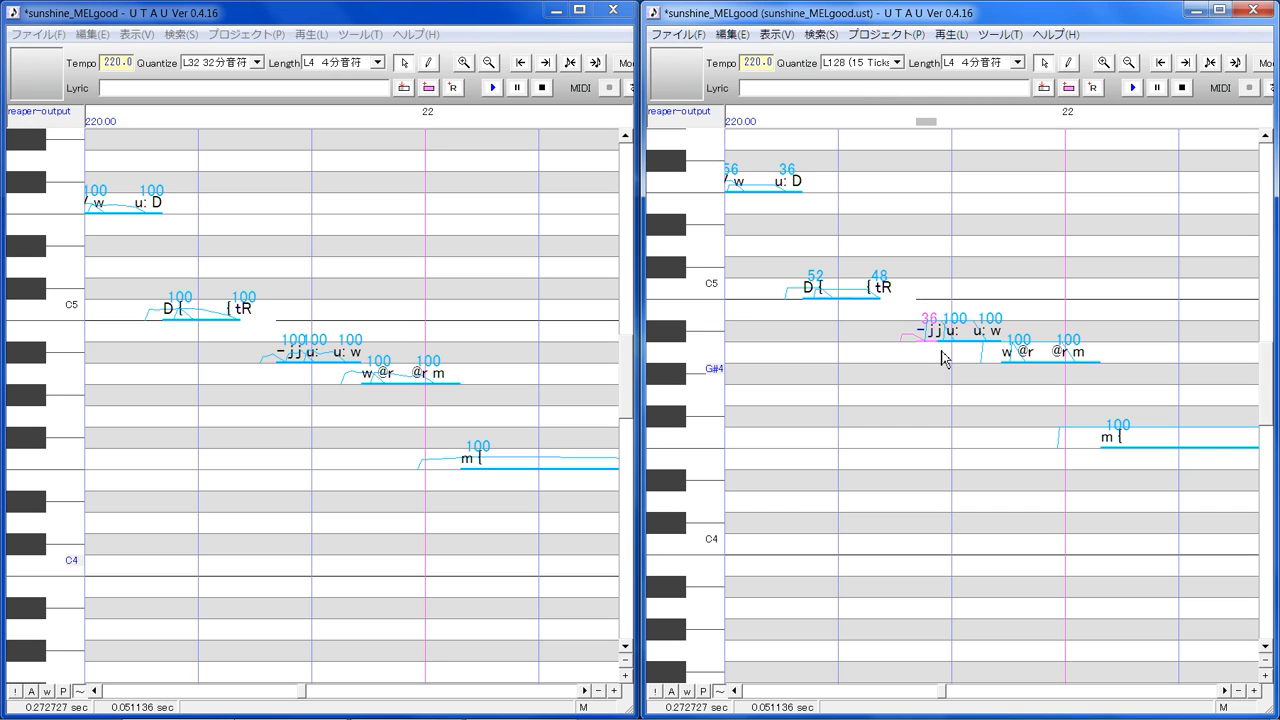
{"action": "left_click", "coordinate": [950, 336]}
{"action": "mouse_move", "coordinate": [950, 336]}
{"action": "left_mouse_down"}
{"action": "mouse_move", "coordinate": [952, 356]}
{"action": "mouse_move", "coordinate": [953, 345]}
{"action": "left_mouse_up"}
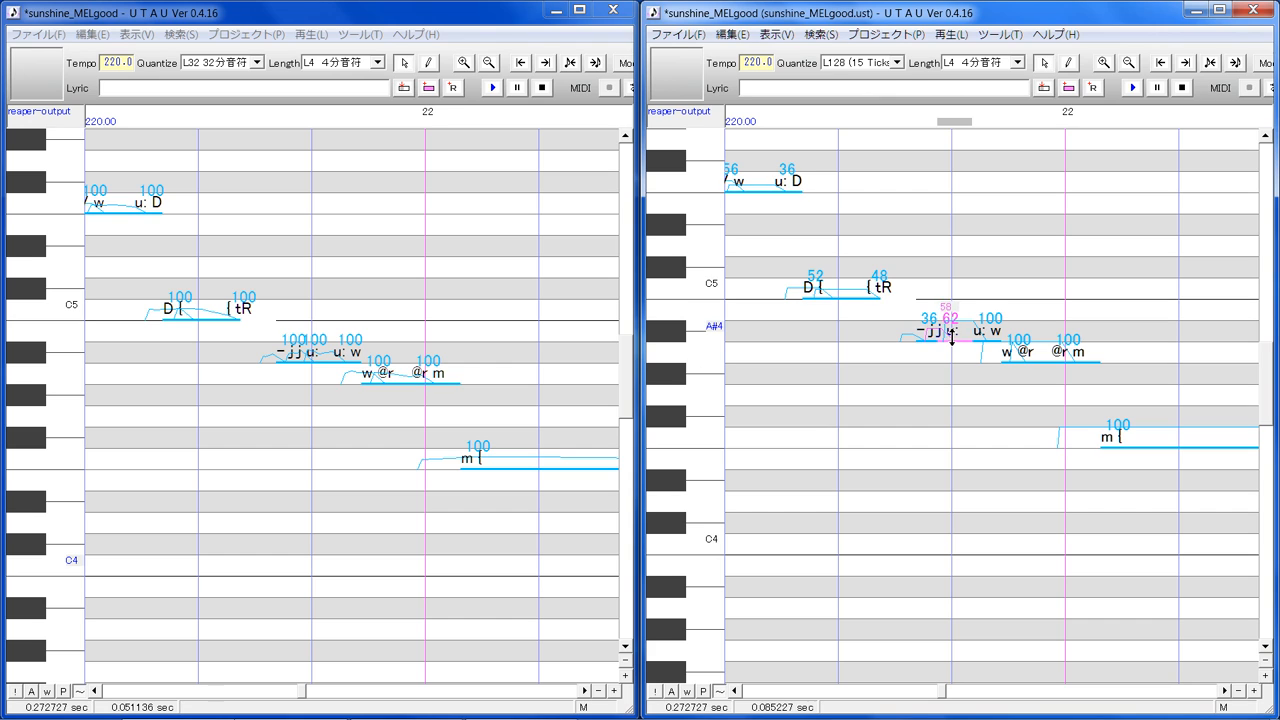
Set the volumes of the "u: w", "w @r" and "@r m" notes around the start of measure 22 to 49, 62 and 60
{"action": "left_click", "coordinate": [990, 330]}
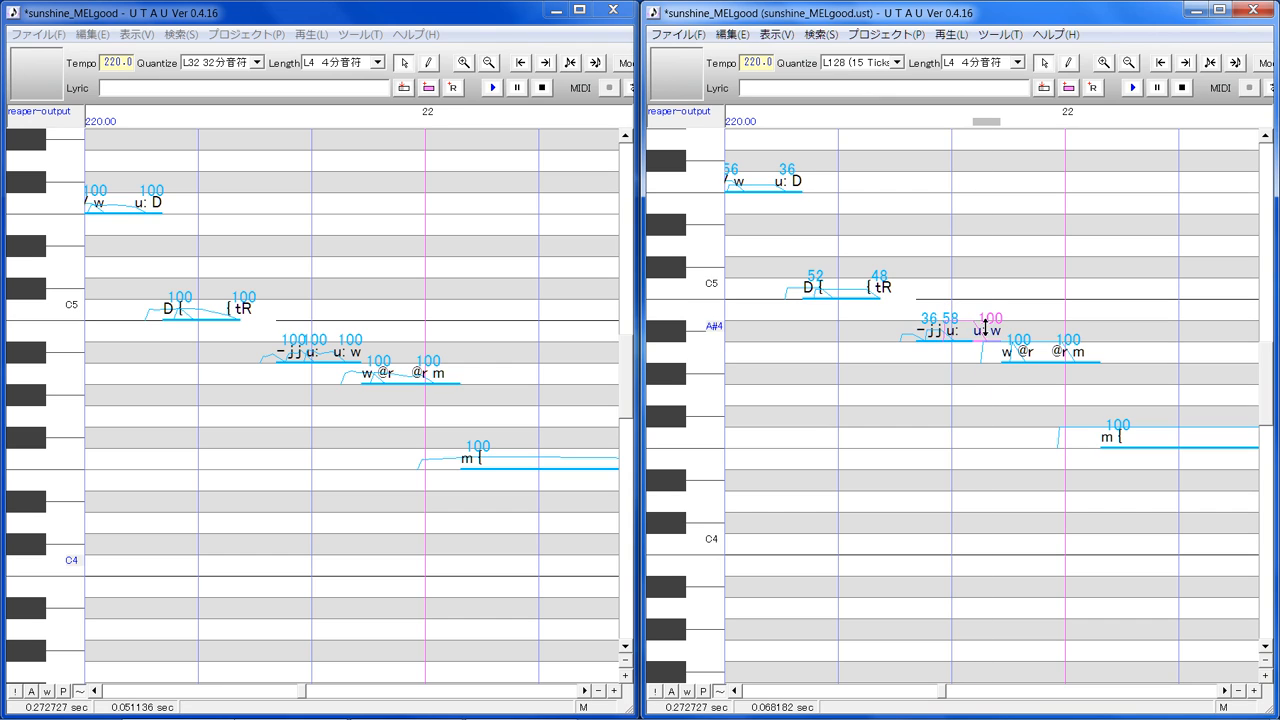
{"action": "left_click_drag", "start_coordinate": [985, 326], "coordinate": [1065, 358]}
{"action": "left_click", "coordinate": [1009, 353]}
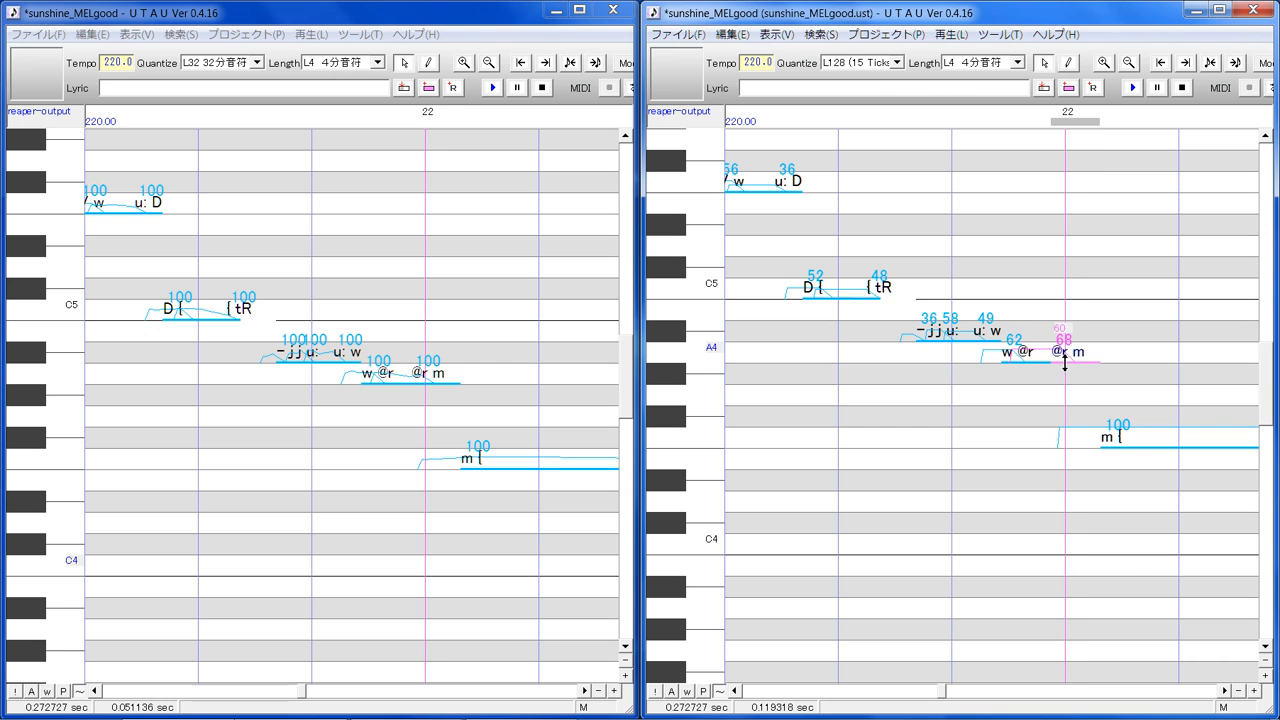
Set the volumes of the long "m {" note and the following "{ j" note in measure 22 to 63
{"action": "left_click", "coordinate": [1224, 690]}
{"action": "left_click", "coordinate": [1224, 690]}
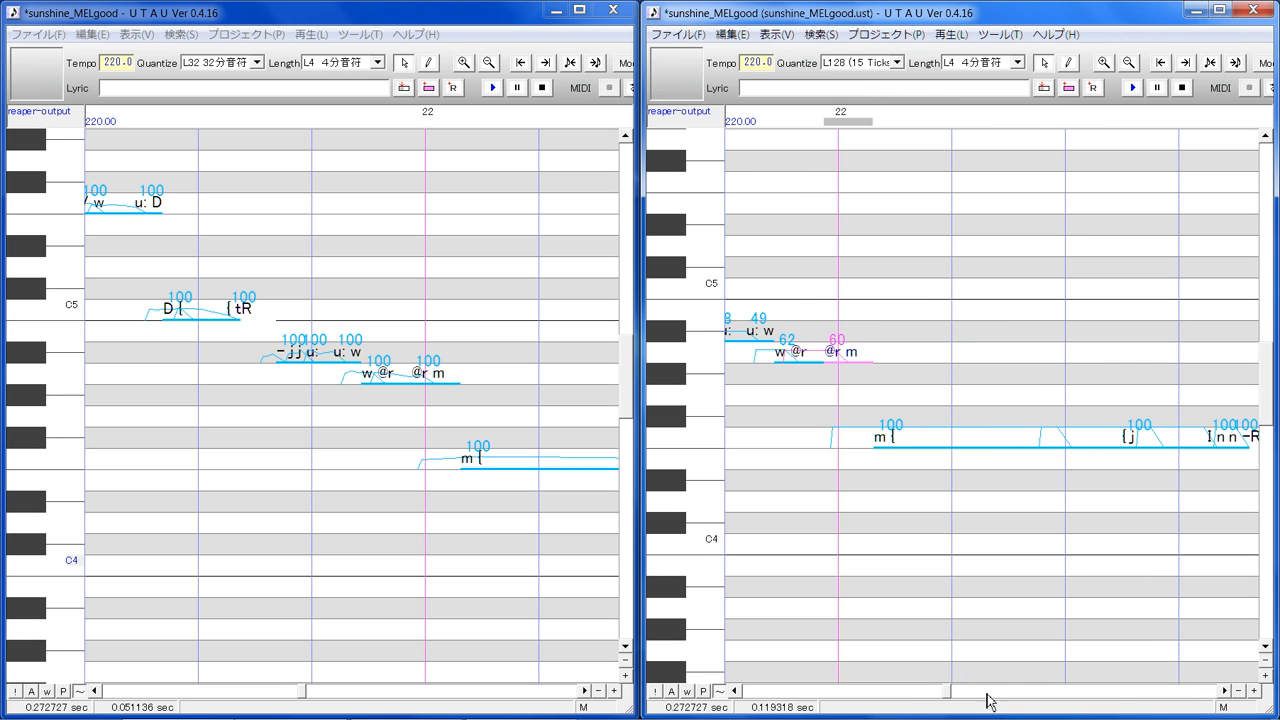
{"action": "left_click", "coordinate": [584, 692]}
{"action": "left_click", "coordinate": [584, 692]}
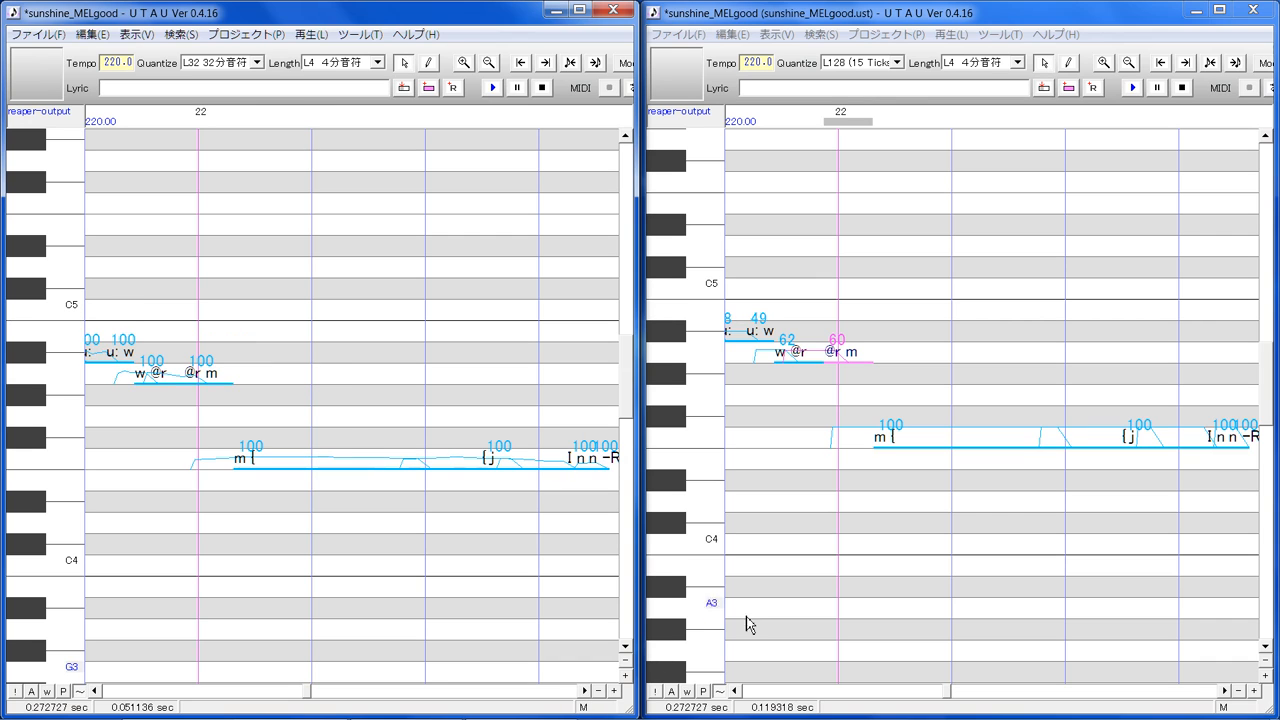
{"action": "left_click", "coordinate": [959, 502]}
{"action": "mouse_move", "coordinate": [947, 437]}
{"action": "left_mouse_down"}
{"action": "mouse_move", "coordinate": [951, 460]}
{"action": "mouse_move", "coordinate": [951, 440]}
{"action": "left_mouse_up"}
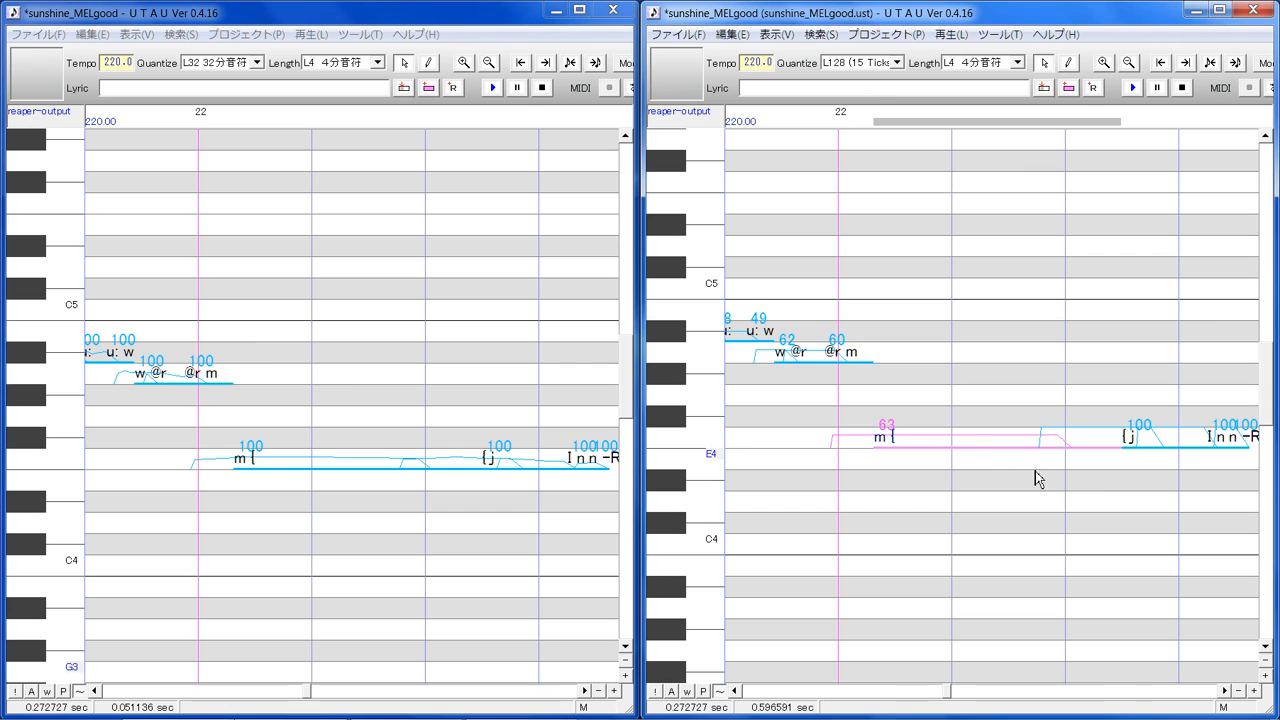
{"action": "left_click", "coordinate": [1138, 440]}
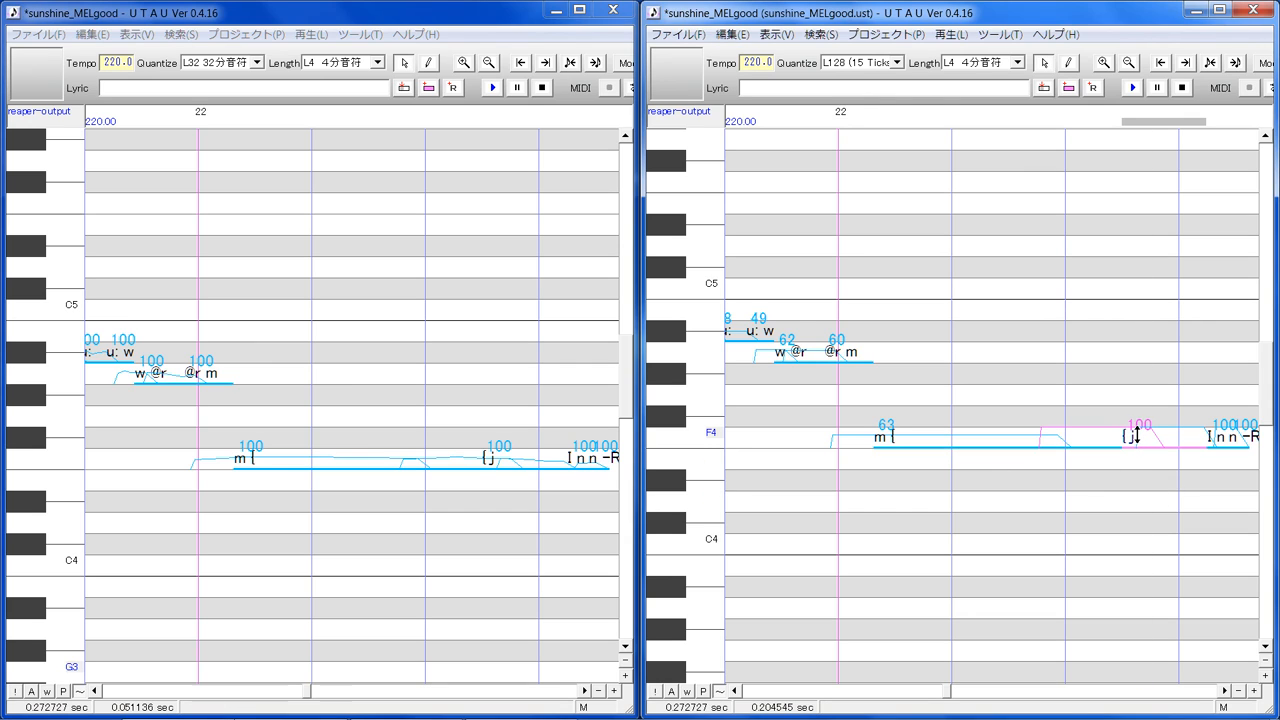
{"action": "mouse_move", "coordinate": [1136, 435]}
{"action": "left_mouse_down"}
{"action": "mouse_move", "coordinate": [1137, 460]}
{"action": "mouse_move", "coordinate": [1137, 440]}
{"action": "left_mouse_up"}
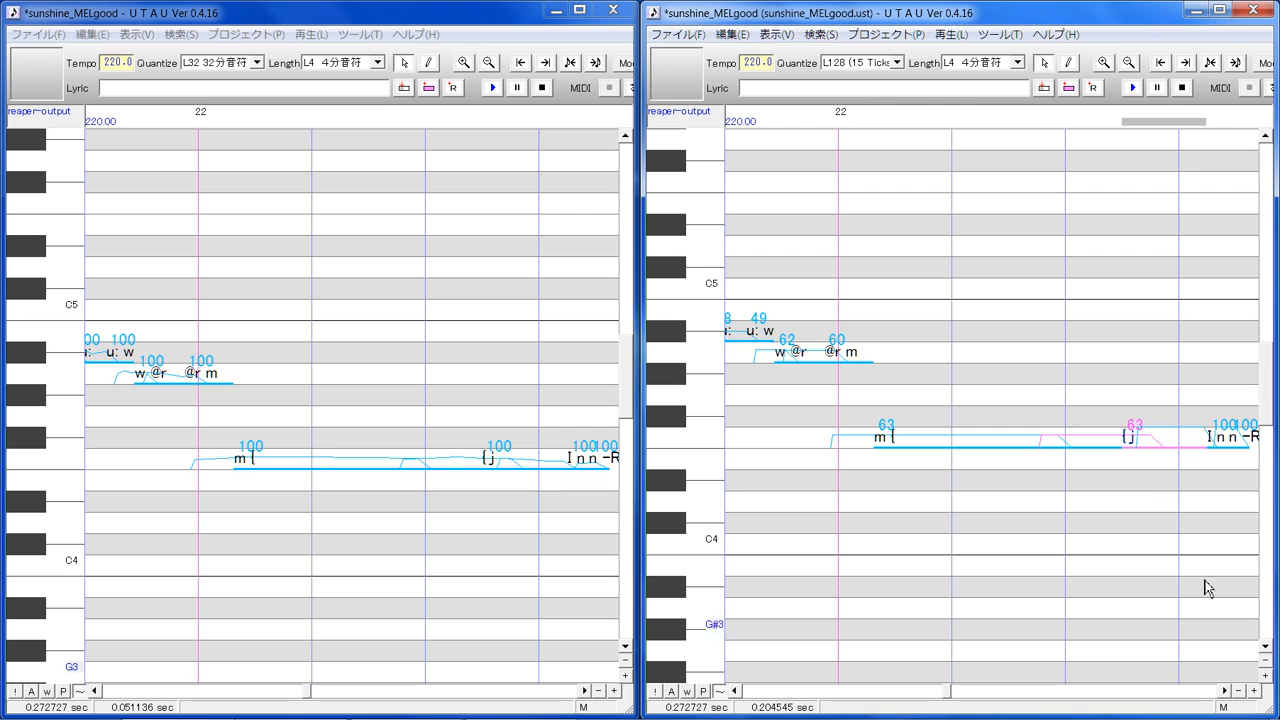
Lower the volume of the "I n" note at the end of measure 22 to 51 and reduce the "n -" note's volume
{"action": "left_click", "coordinate": [1226, 690]}
{"action": "left_click", "coordinate": [1226, 690]}
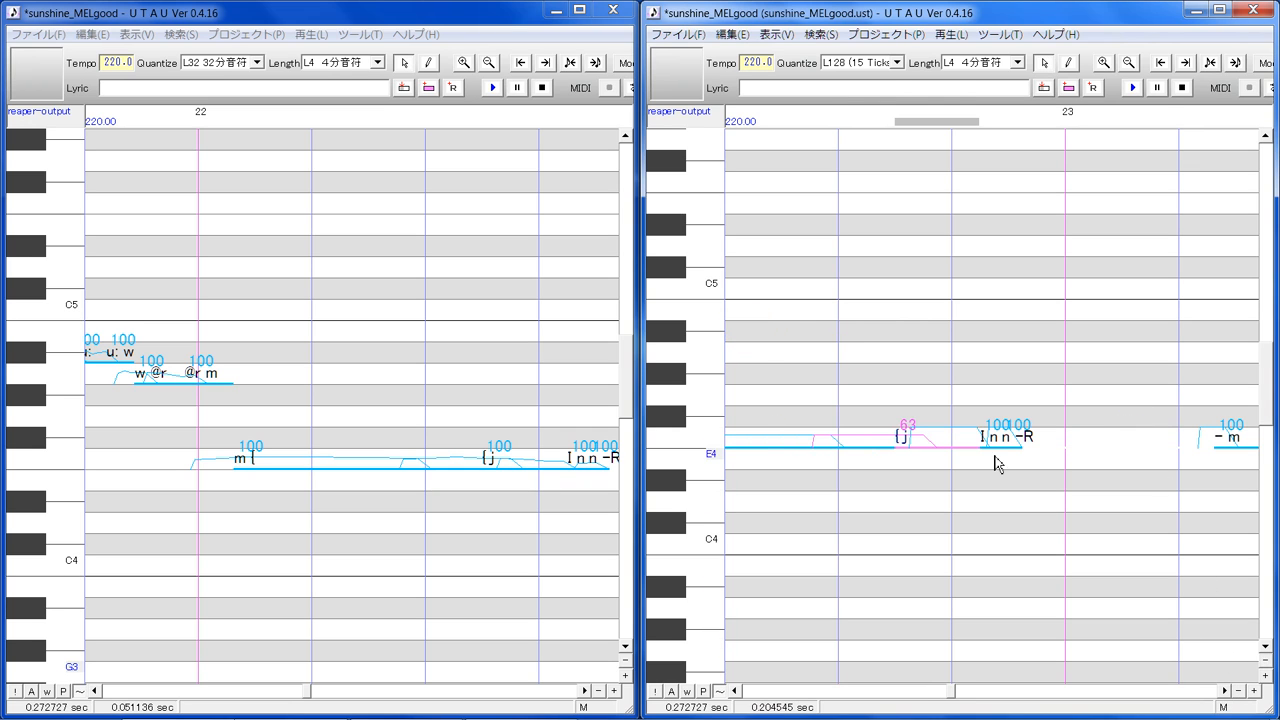
{"action": "left_click", "coordinate": [988, 476]}
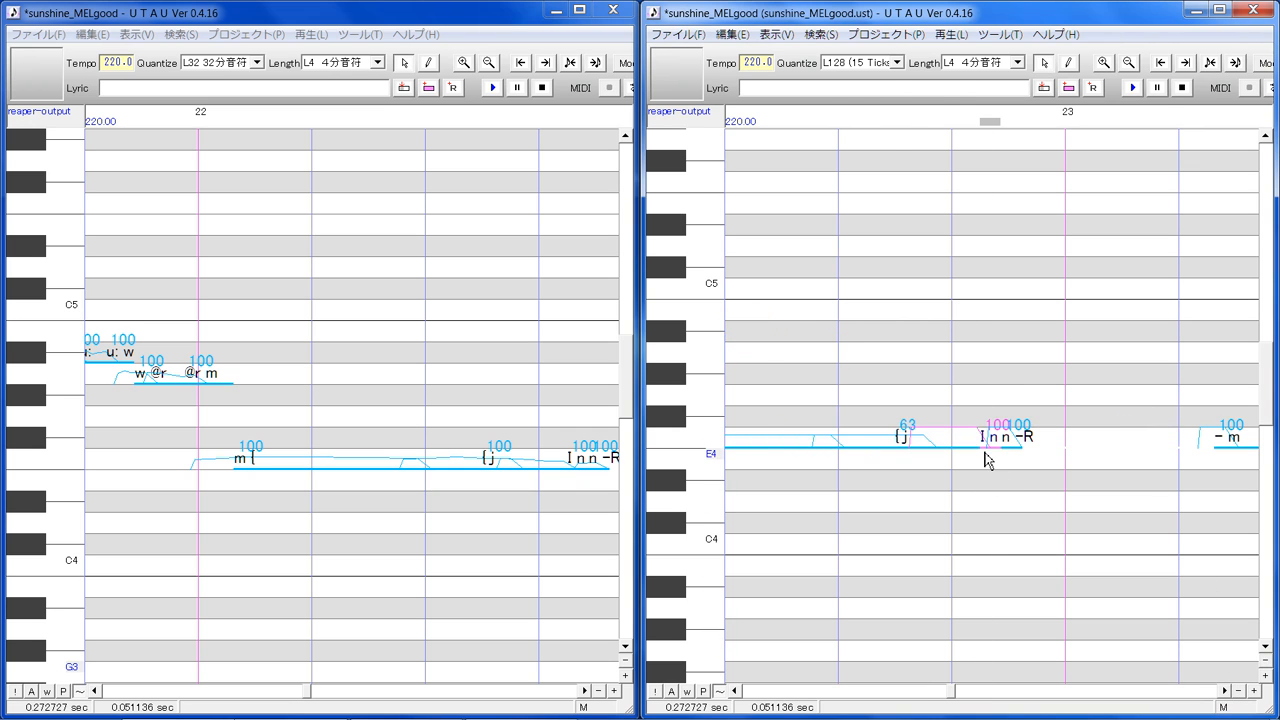
{"action": "mouse_move", "coordinate": [990, 438]}
{"action": "left_mouse_down"}
{"action": "mouse_move", "coordinate": [990, 463]}
{"action": "mouse_move", "coordinate": [990, 441]}
{"action": "left_mouse_up"}
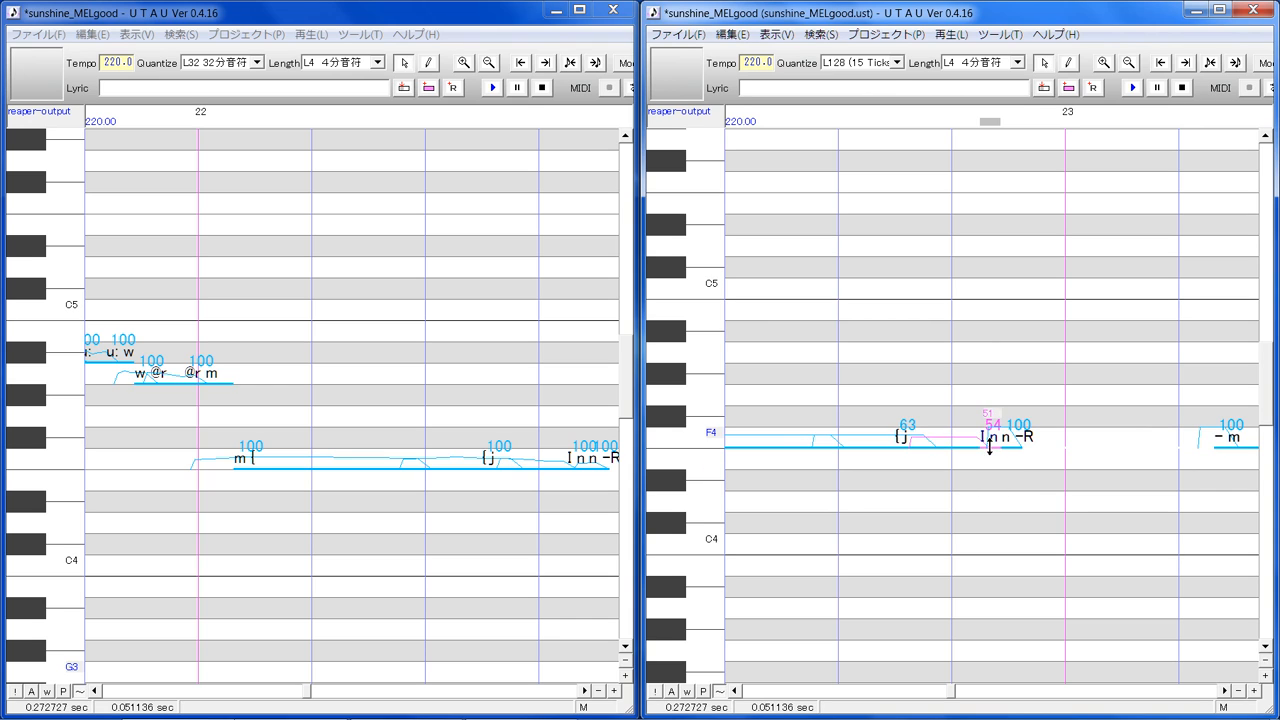
{"action": "left_click", "coordinate": [1020, 464]}
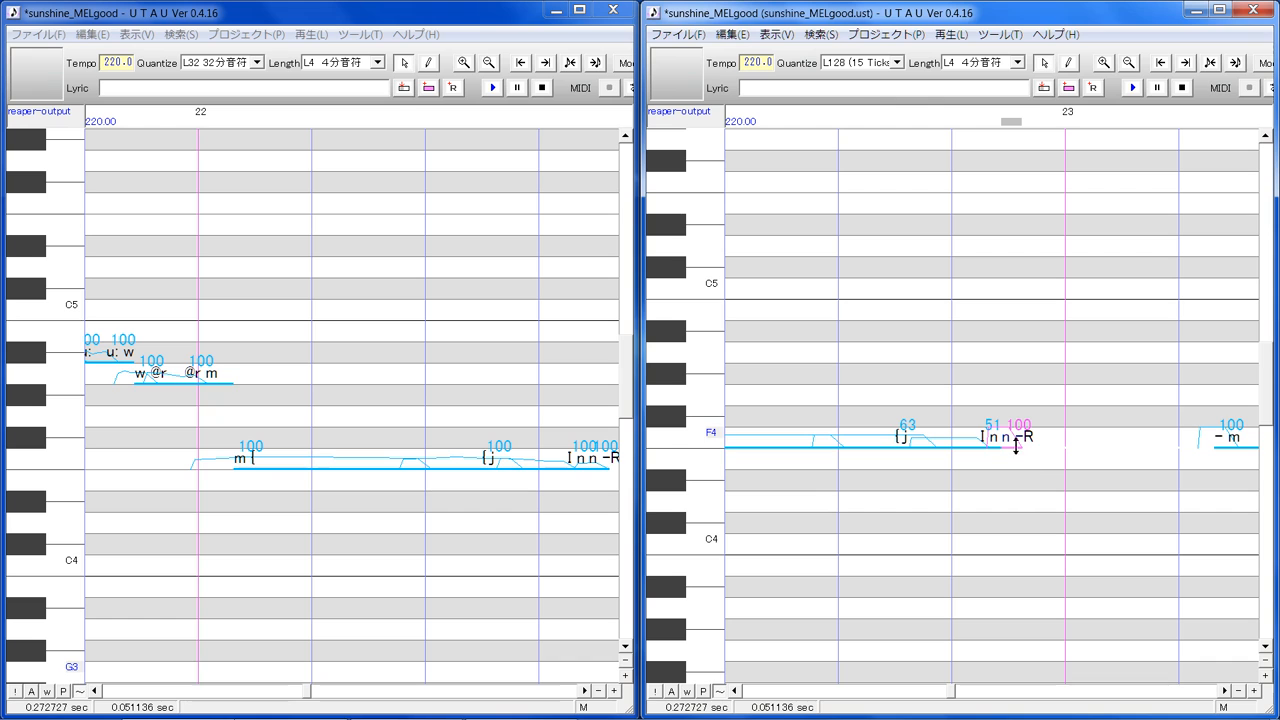
{"action": "left_click_drag", "start_coordinate": [1016, 468], "coordinate": [1020, 437]}
Set the volumes of the "- m", "m {" and "{ l" notes in measure 23 of sunshine_MELgood.ust to 38, 81 and 58
{"action": "left_click", "coordinate": [1222, 690]}
{"action": "left_click", "coordinate": [1222, 690]}
{"action": "left_click", "coordinate": [1222, 690]}
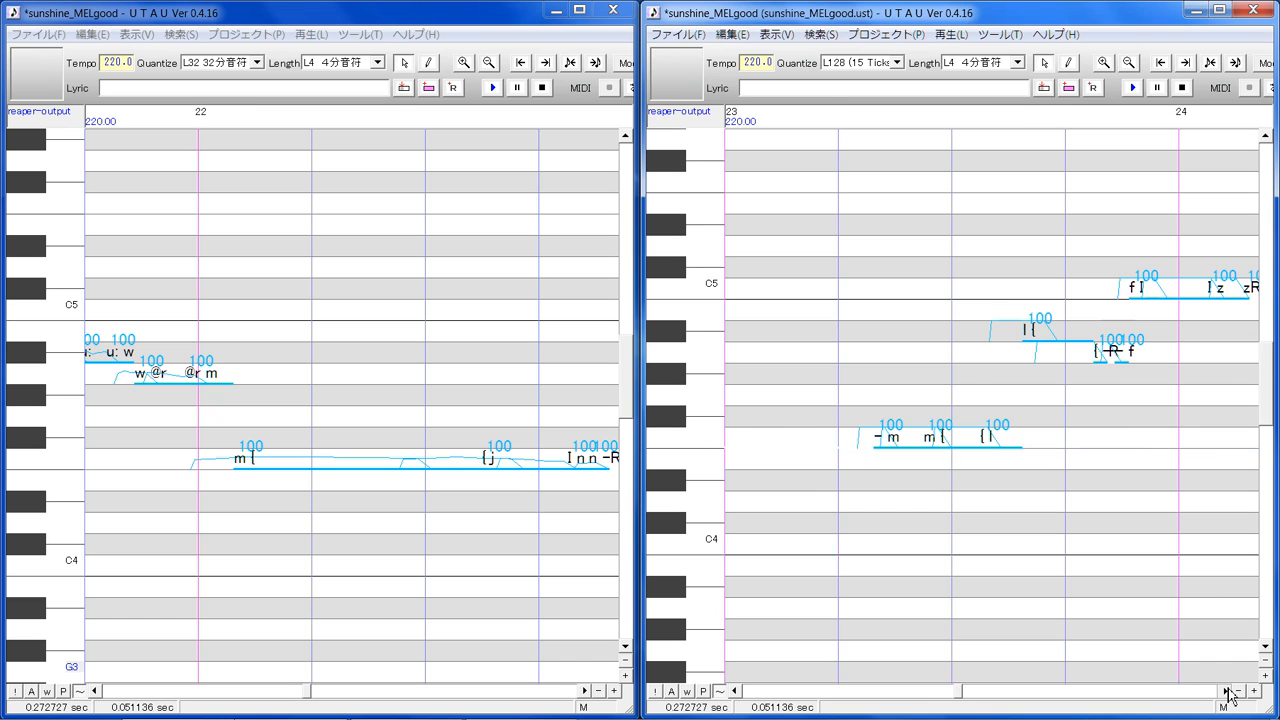
{"action": "left_click", "coordinate": [586, 690]}
{"action": "left_click", "coordinate": [586, 690]}
{"action": "left_click", "coordinate": [586, 690]}
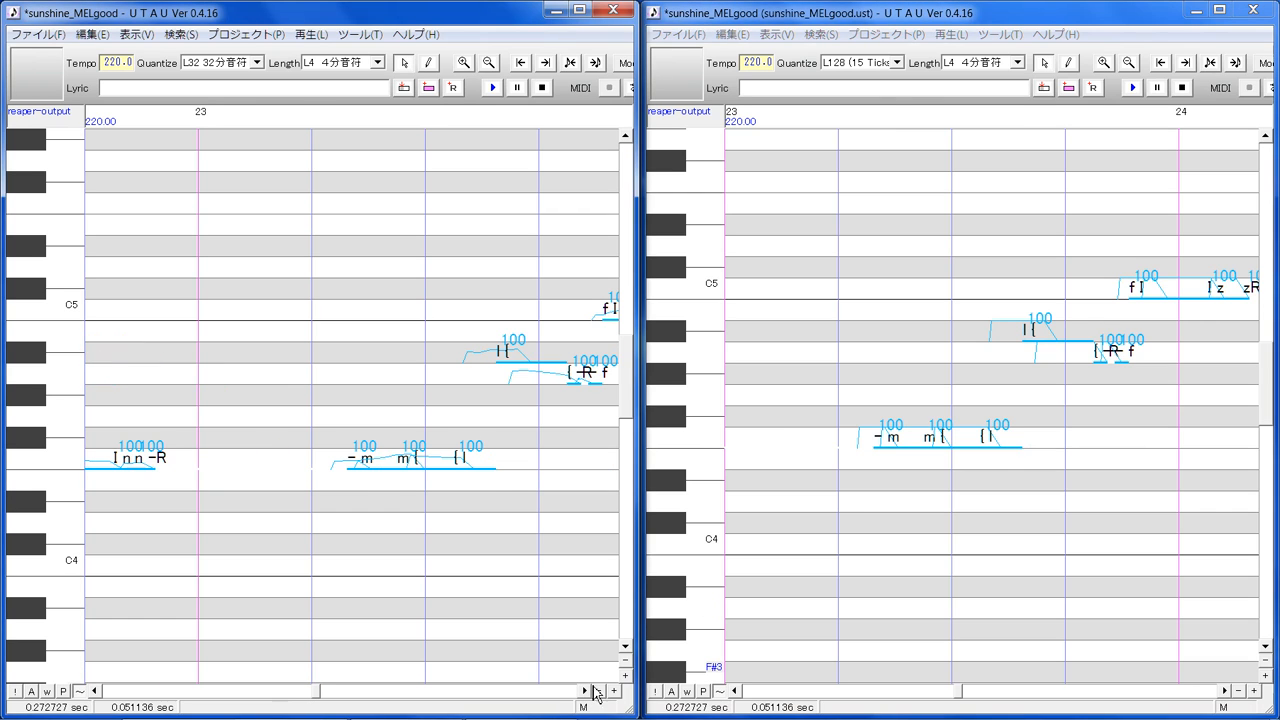
{"action": "left_click", "coordinate": [887, 483]}
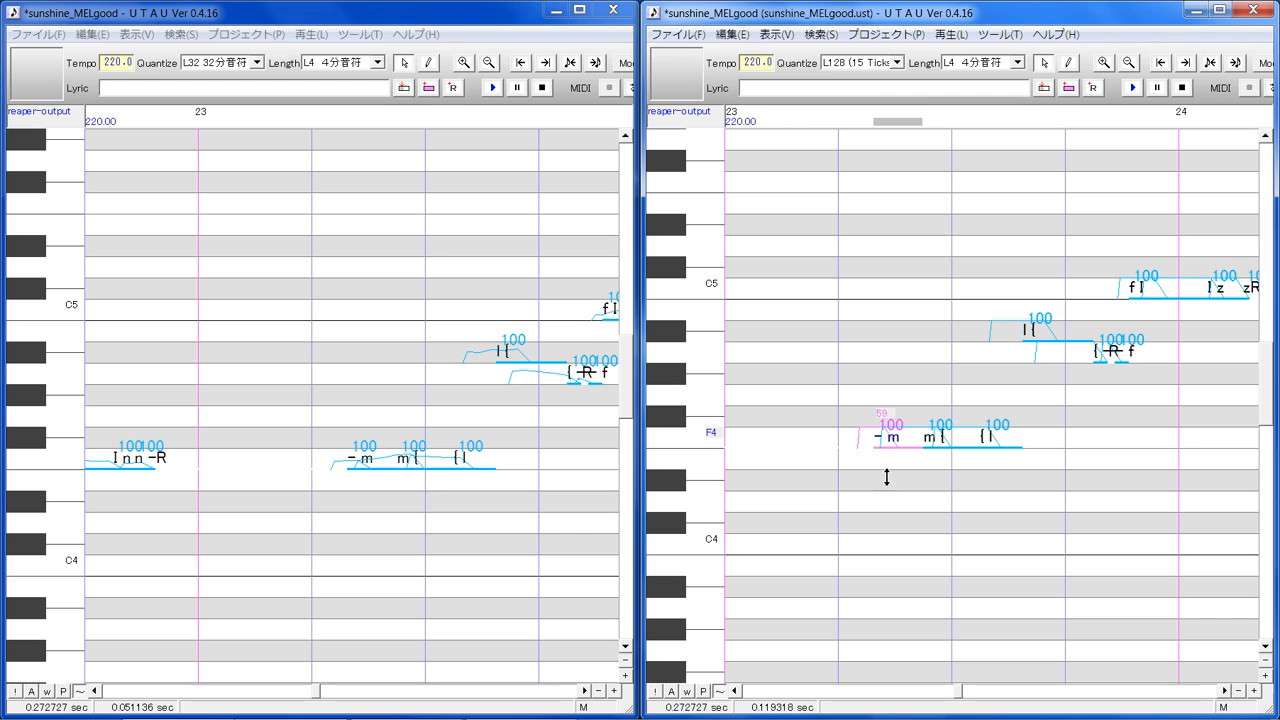
{"action": "left_click_drag", "start_coordinate": [887, 474], "coordinate": [938, 447]}
{"action": "left_click", "coordinate": [939, 475]}
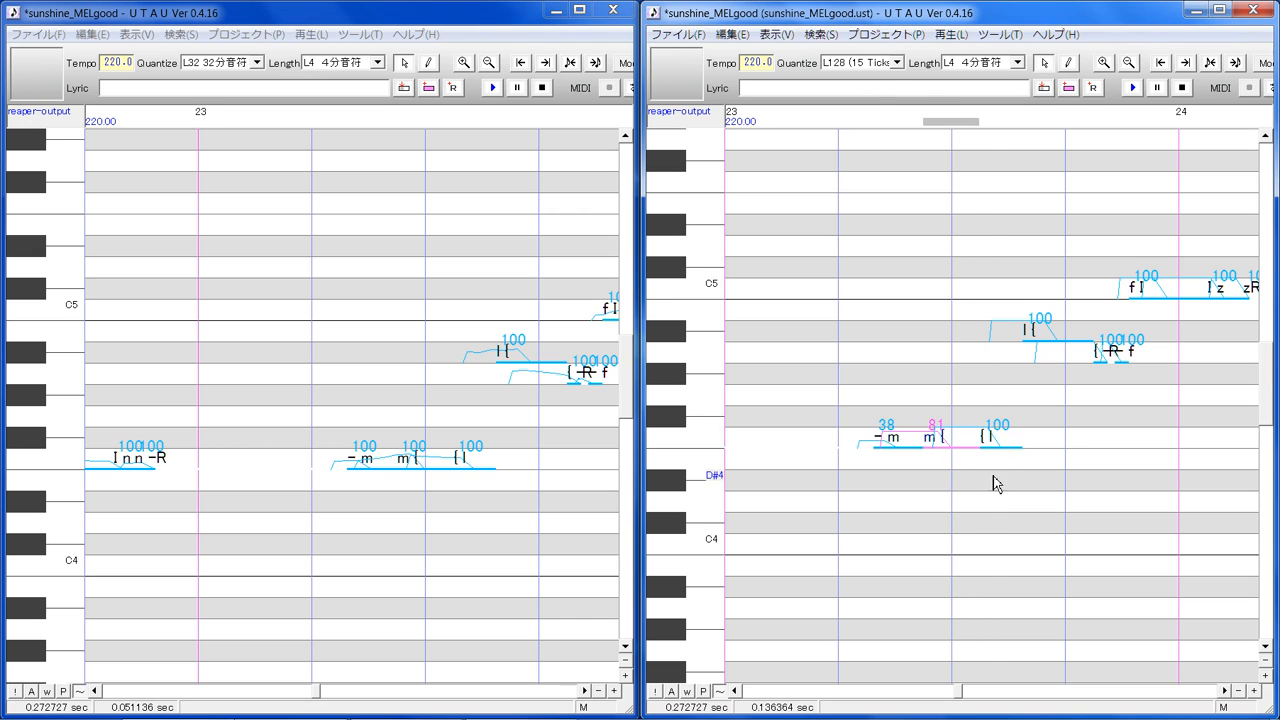
{"action": "left_click", "coordinate": [987, 449]}
{"action": "mouse_move", "coordinate": [995, 437]}
{"action": "left_mouse_down"}
{"action": "mouse_move", "coordinate": [997, 460]}
{"action": "mouse_move", "coordinate": [995, 437]}
{"action": "left_mouse_up"}
Lower the volumes of the "l {", "{ -" and "- f" notes in measure 23 to 66, 62 and 25
{"action": "left_click", "coordinate": [1034, 384]}
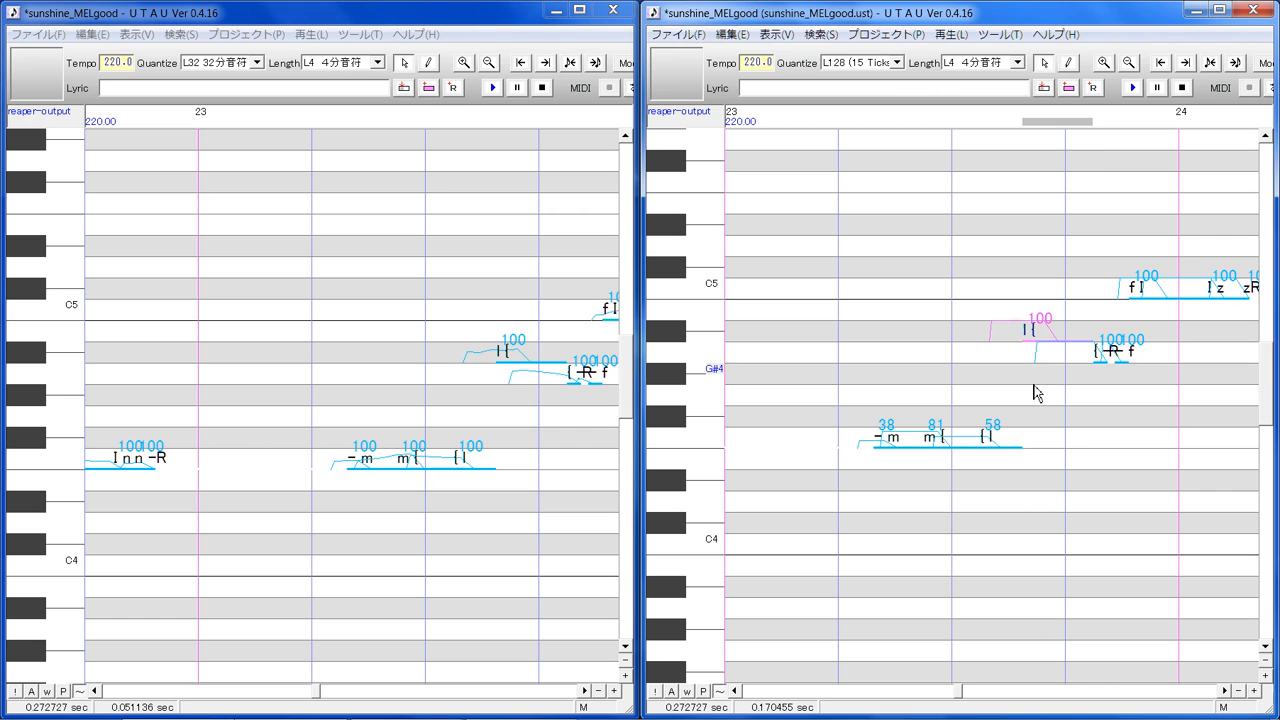
{"action": "left_click_drag", "start_coordinate": [1036, 330], "coordinate": [1128, 350]}
{"action": "left_click", "coordinate": [1105, 355]}
{"action": "left_click", "coordinate": [1121, 384]}
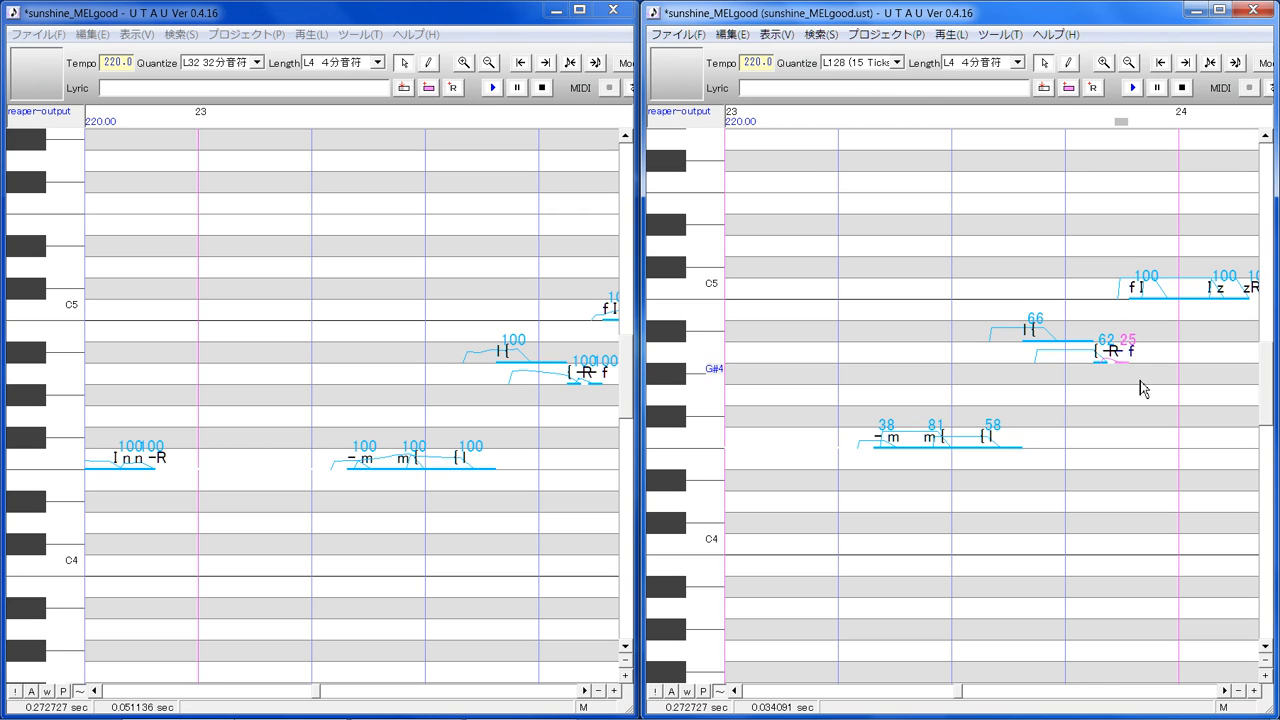
Set the volumes of the "f I", "I z" and "z -" notes around the start of measure 24 to 54, 69 and 44
{"action": "left_click", "coordinate": [585, 690]}
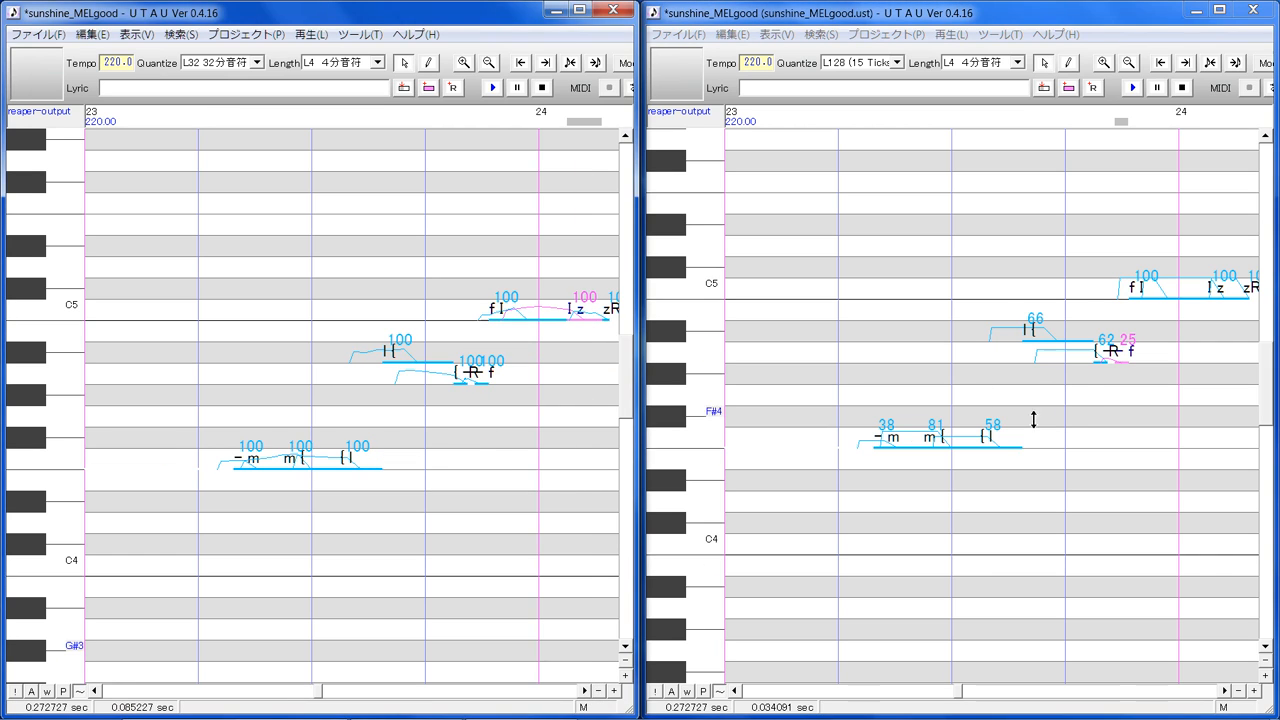
{"action": "left_click", "coordinate": [1154, 290]}
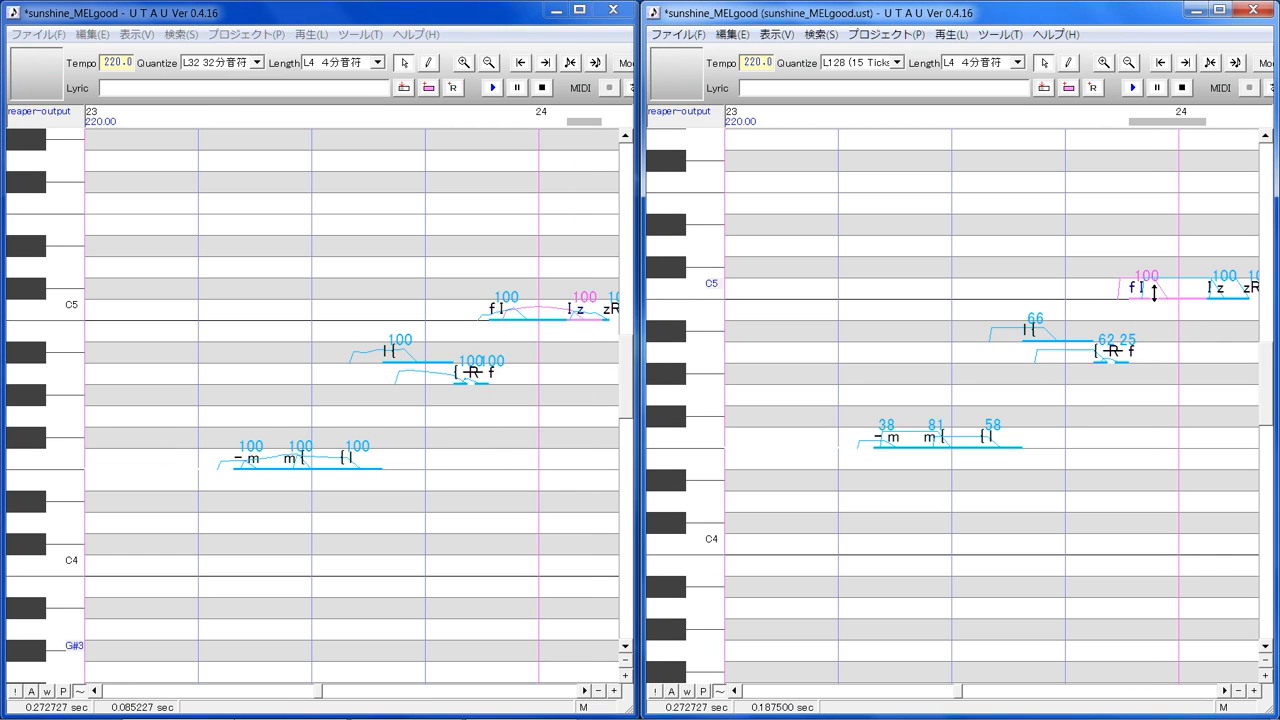
{"action": "left_click", "coordinate": [1227, 692]}
{"action": "left_click", "coordinate": [1227, 692]}
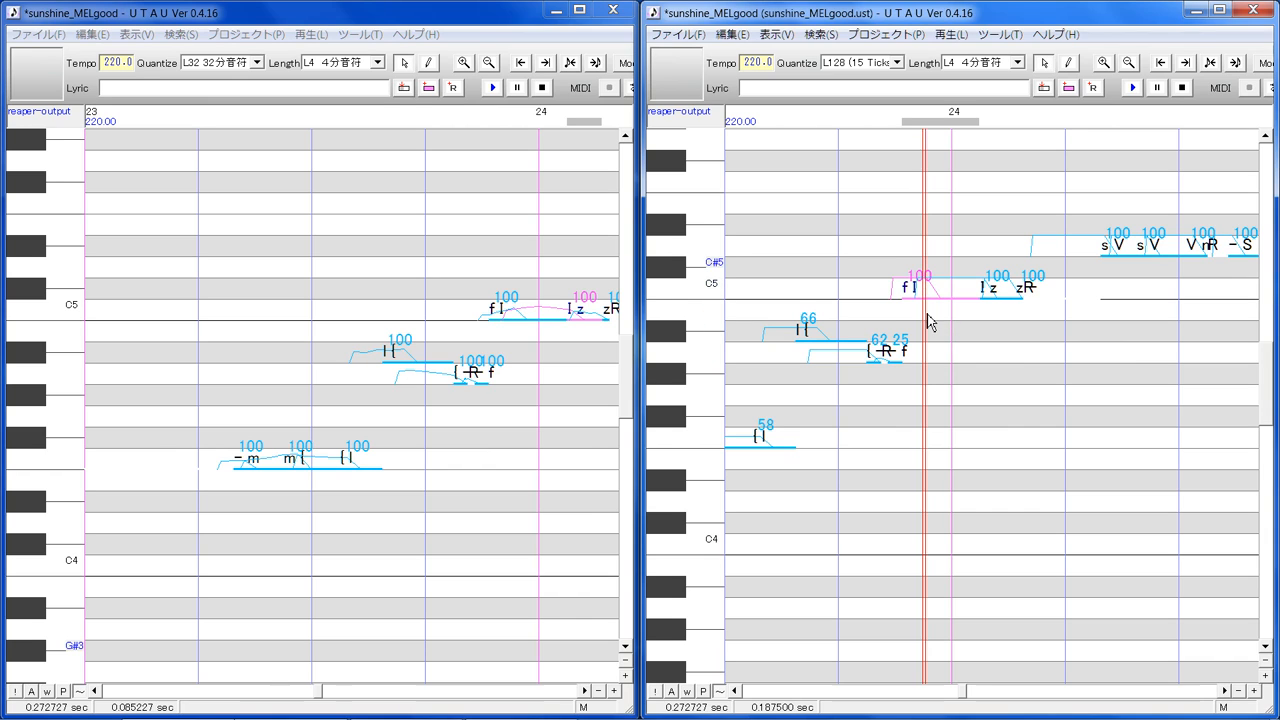
{"action": "left_click_drag", "start_coordinate": [923, 282], "coordinate": [994, 301]}
{"action": "left_click", "coordinate": [1000, 296]}
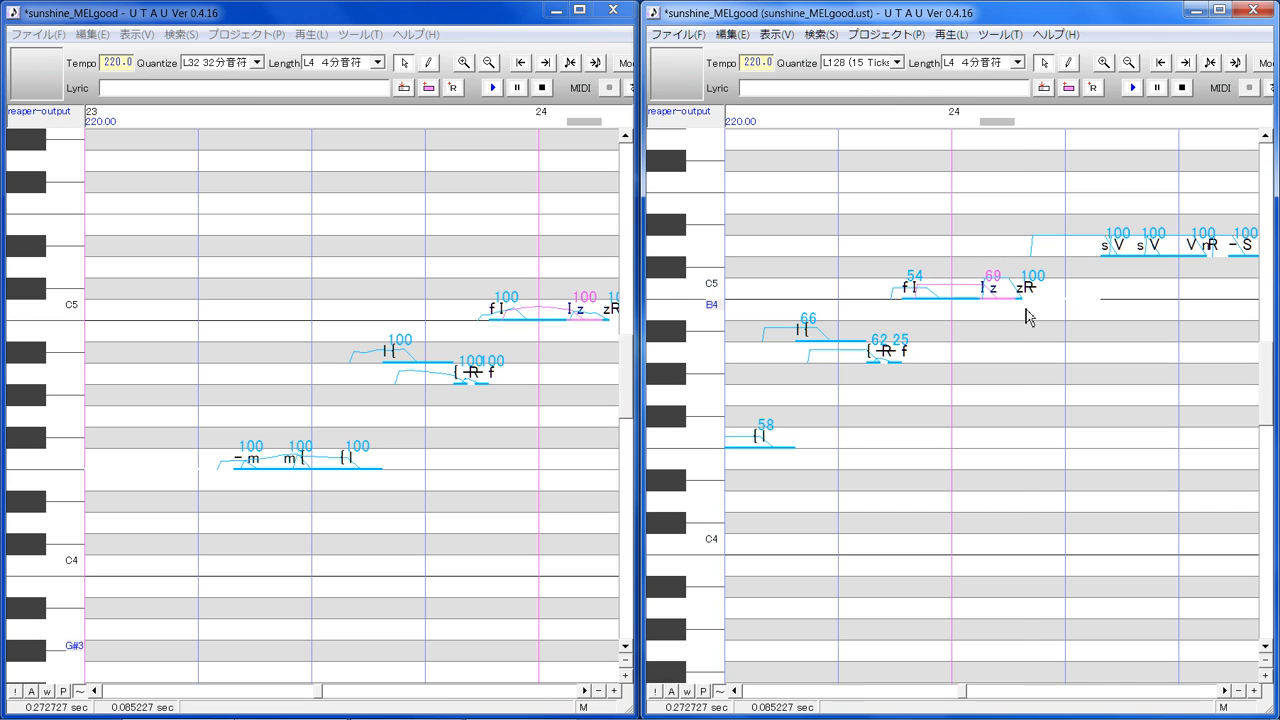
{"action": "left_click", "coordinate": [1022, 302]}
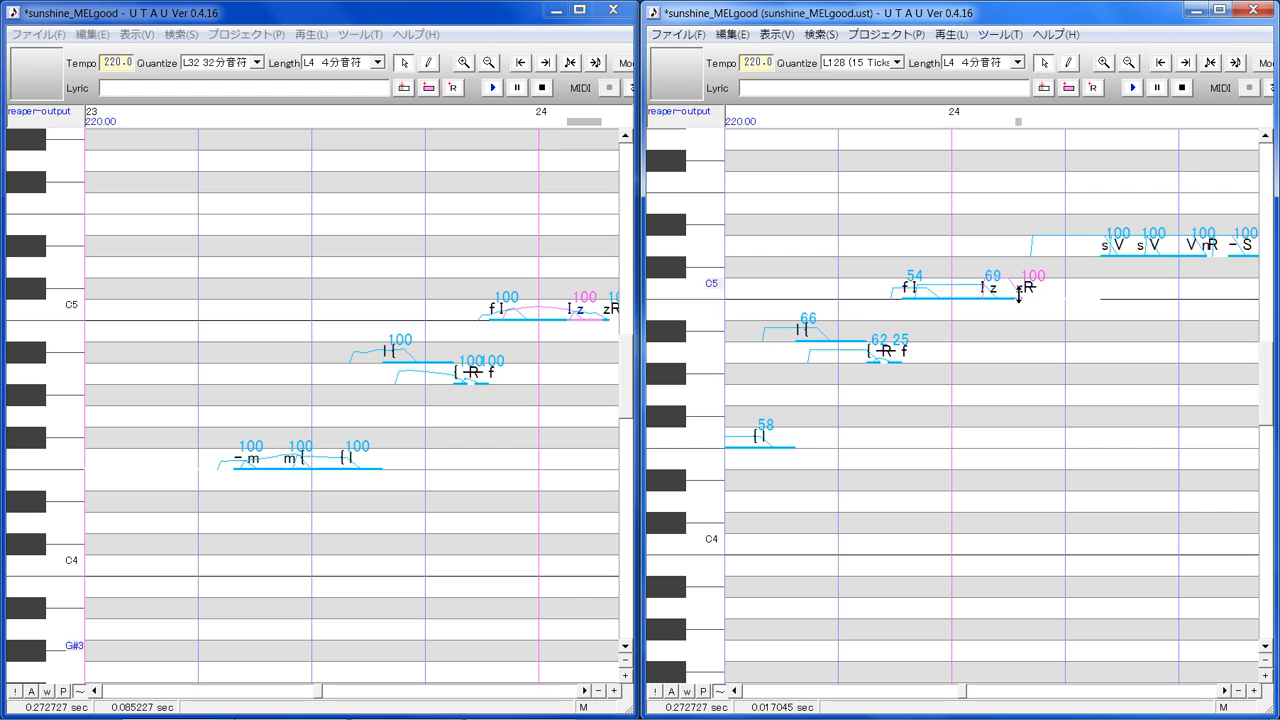
{"action": "left_click_drag", "start_coordinate": [1019, 293], "coordinate": [1024, 346]}
Lower the volumes of the two "s V" notes and the "V n" note in measure 24 to 60, 76 and 72
{"action": "left_click", "coordinate": [1226, 690]}
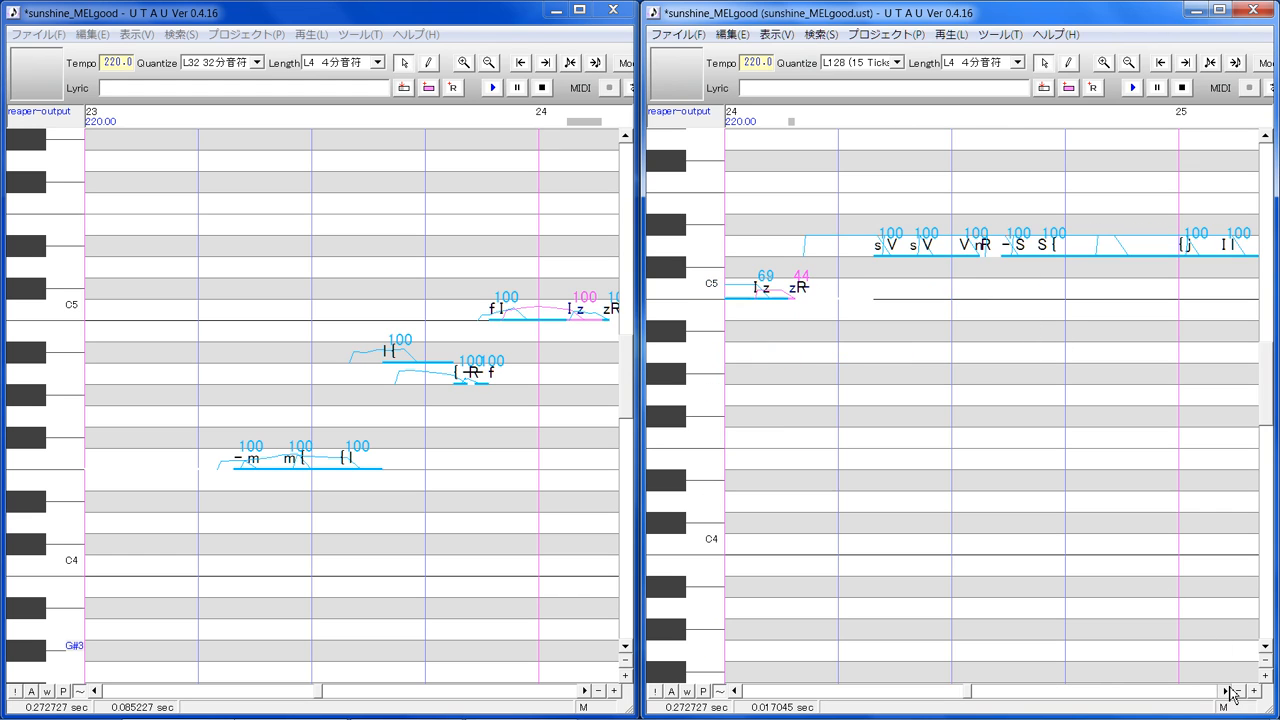
{"action": "left_click", "coordinate": [586, 690]}
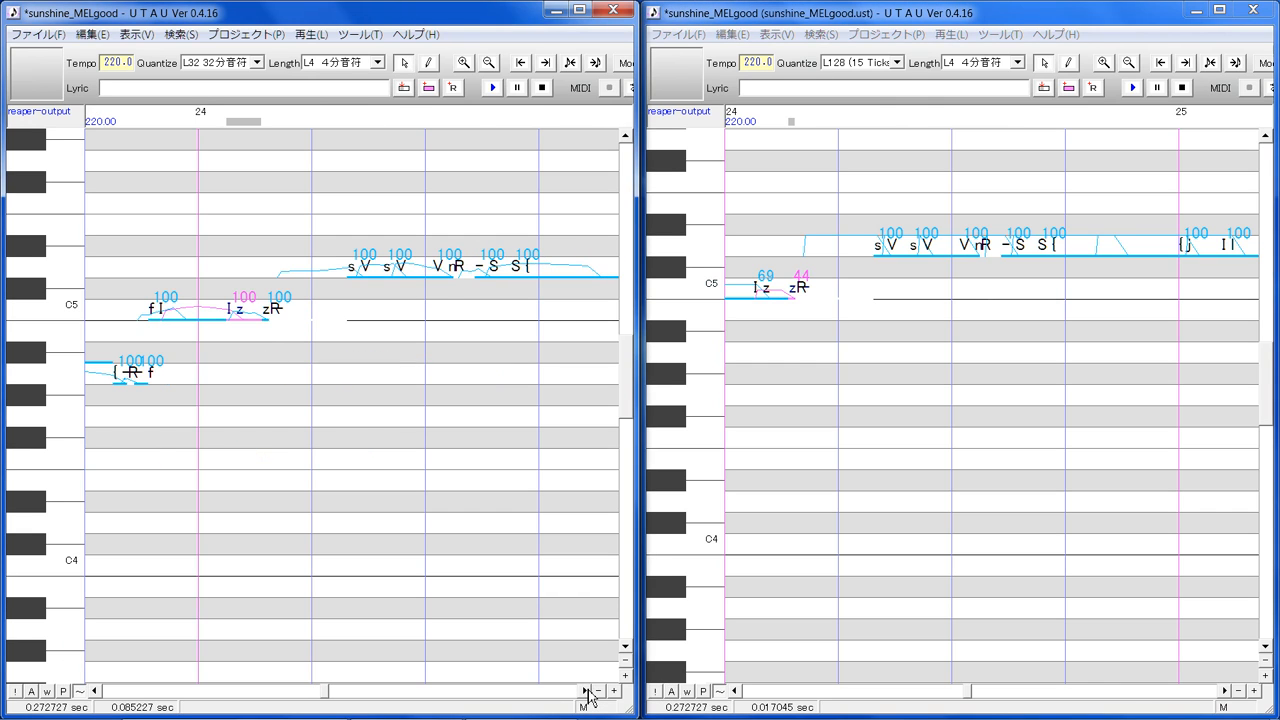
{"action": "left_click", "coordinate": [881, 248]}
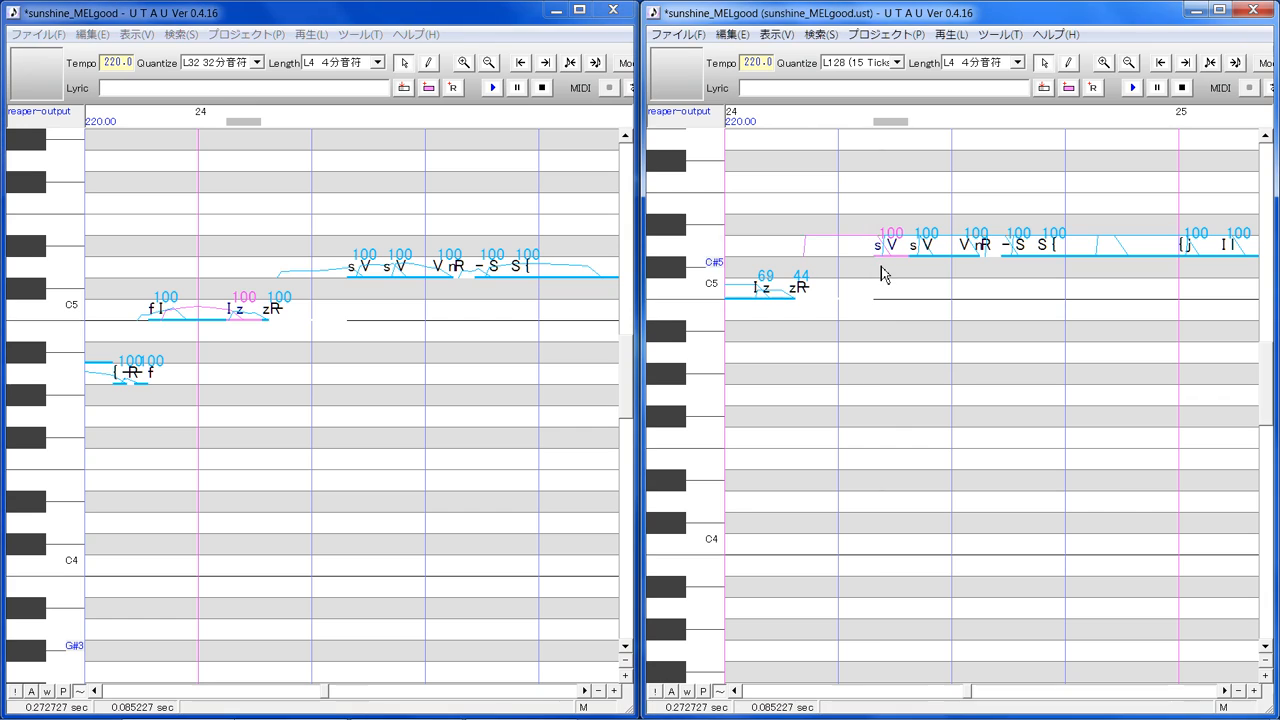
{"action": "left_click_drag", "start_coordinate": [885, 268], "coordinate": [930, 265]}
{"action": "left_click", "coordinate": [926, 249]}
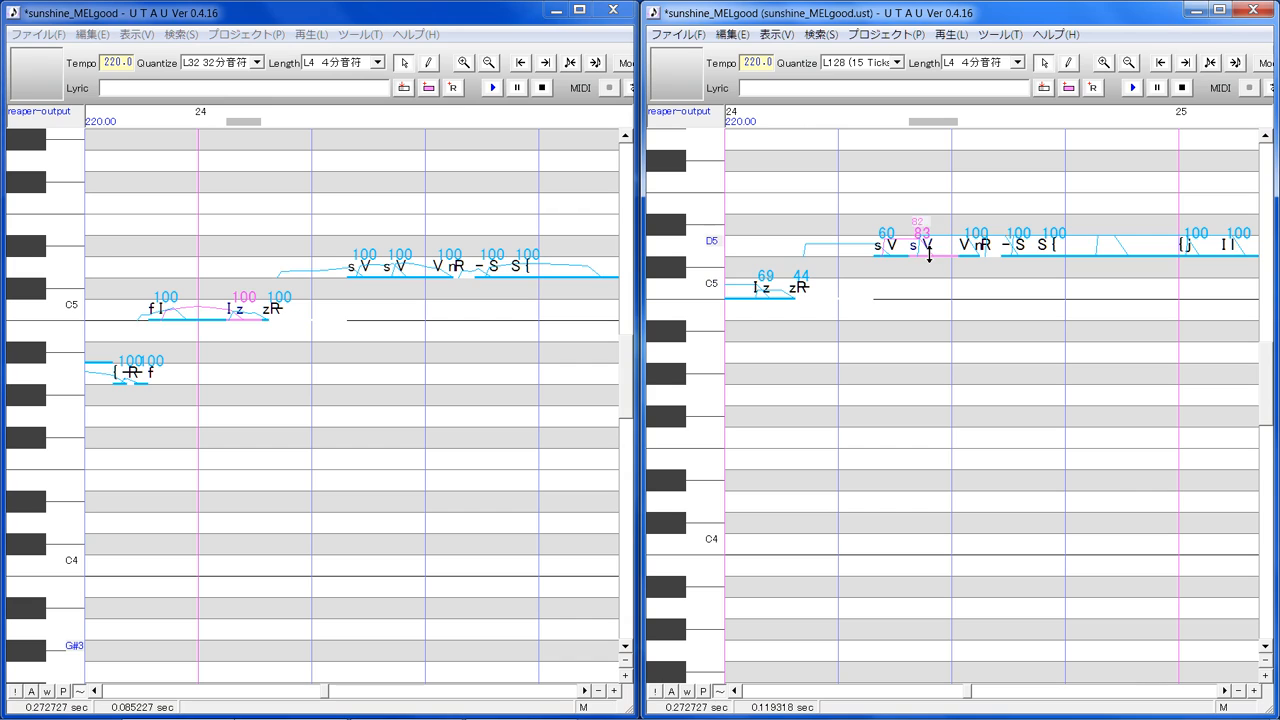
{"action": "left_click", "coordinate": [980, 257]}
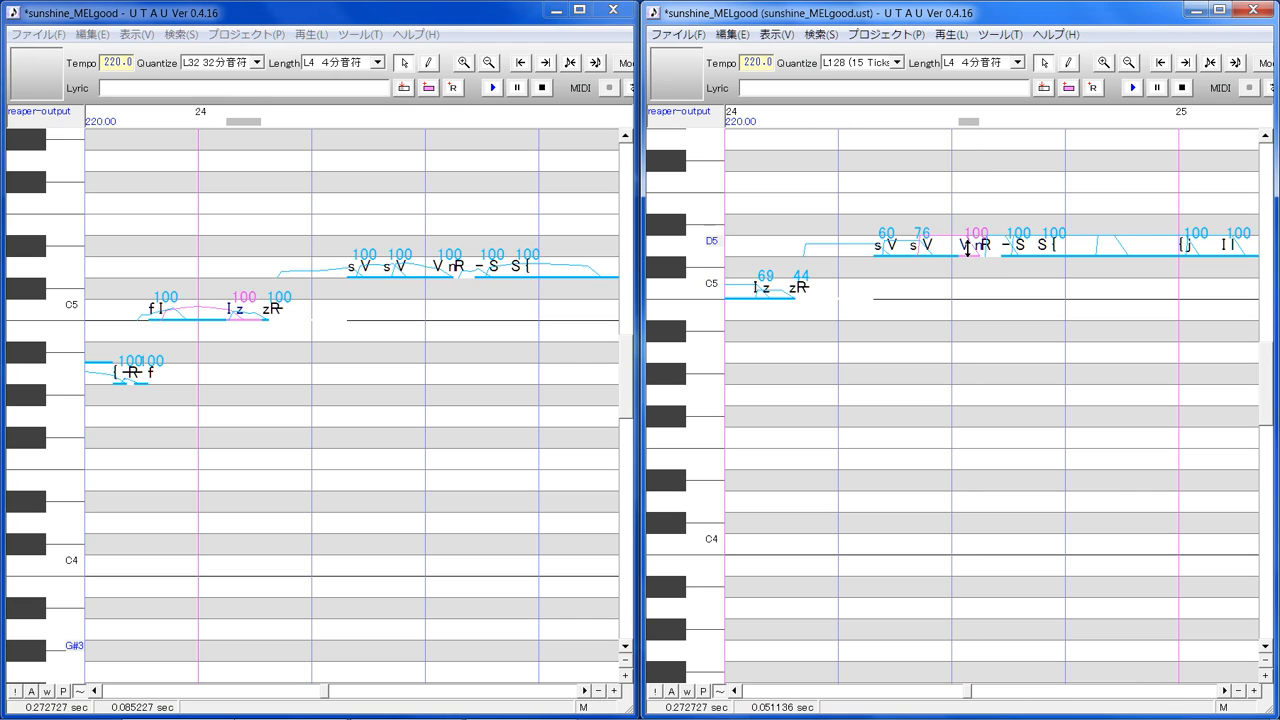
{"action": "mouse_move", "coordinate": [967, 250]}
{"action": "left_mouse_down"}
{"action": "mouse_move", "coordinate": [970, 270]}
{"action": "mouse_move", "coordinate": [967, 251]}
{"action": "left_mouse_up"}
{"action": "left_click", "coordinate": [982, 284]}
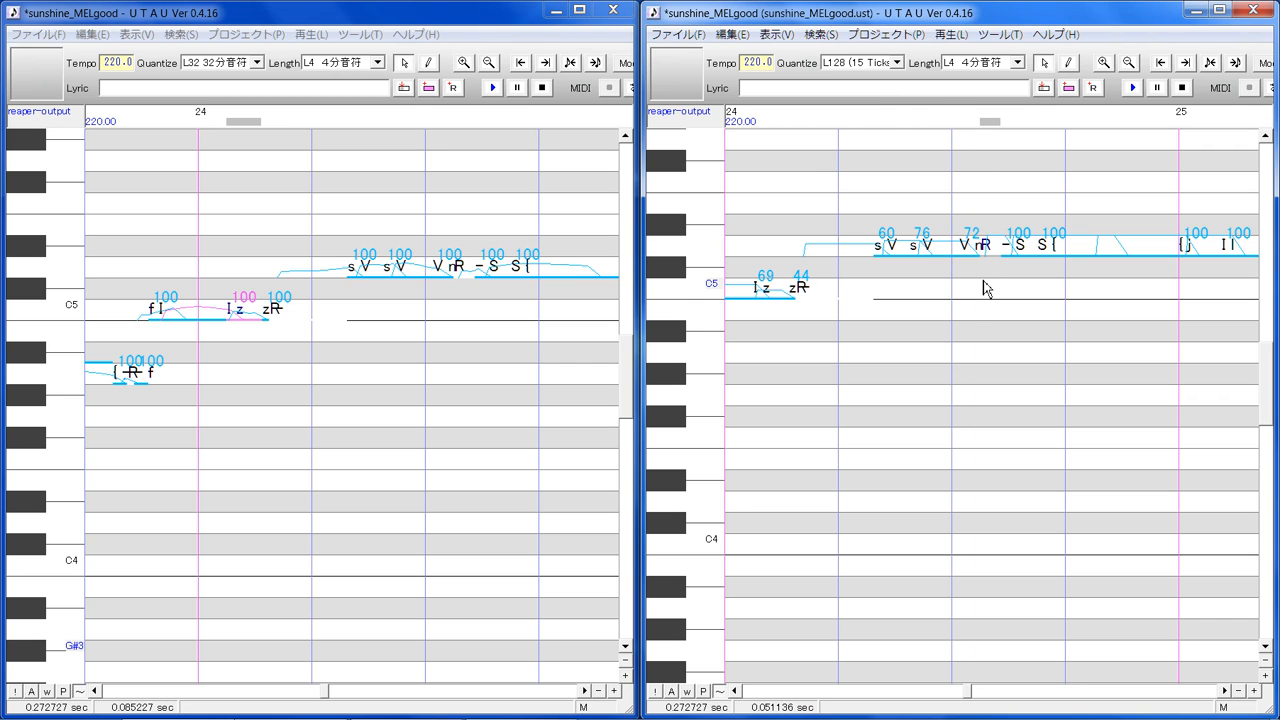
{"action": "left_click", "coordinate": [976, 283]}
Set the volumes of the "- S" and "S {" notes in the second half of measure 24 to 41 and 77
{"action": "left_click", "coordinate": [1009, 278]}
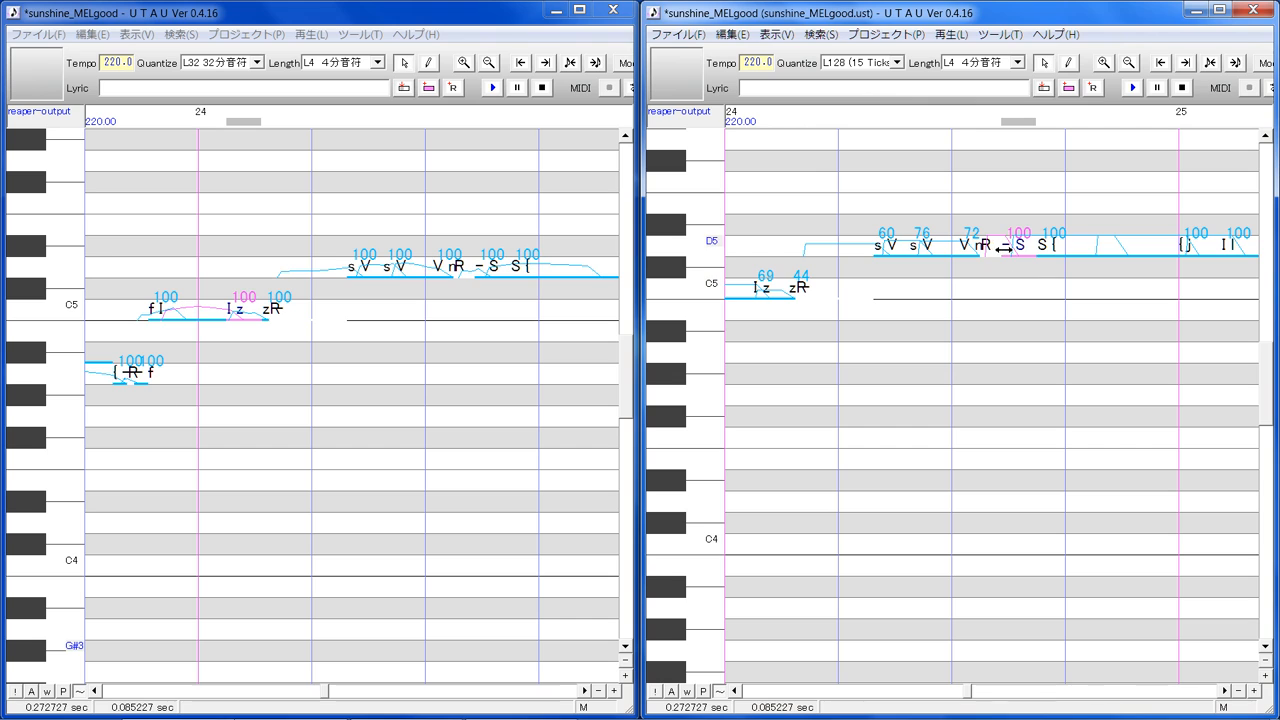
{"action": "left_click_drag", "start_coordinate": [1007, 244], "coordinate": [1083, 246]}
{"action": "left_click", "coordinate": [1077, 277]}
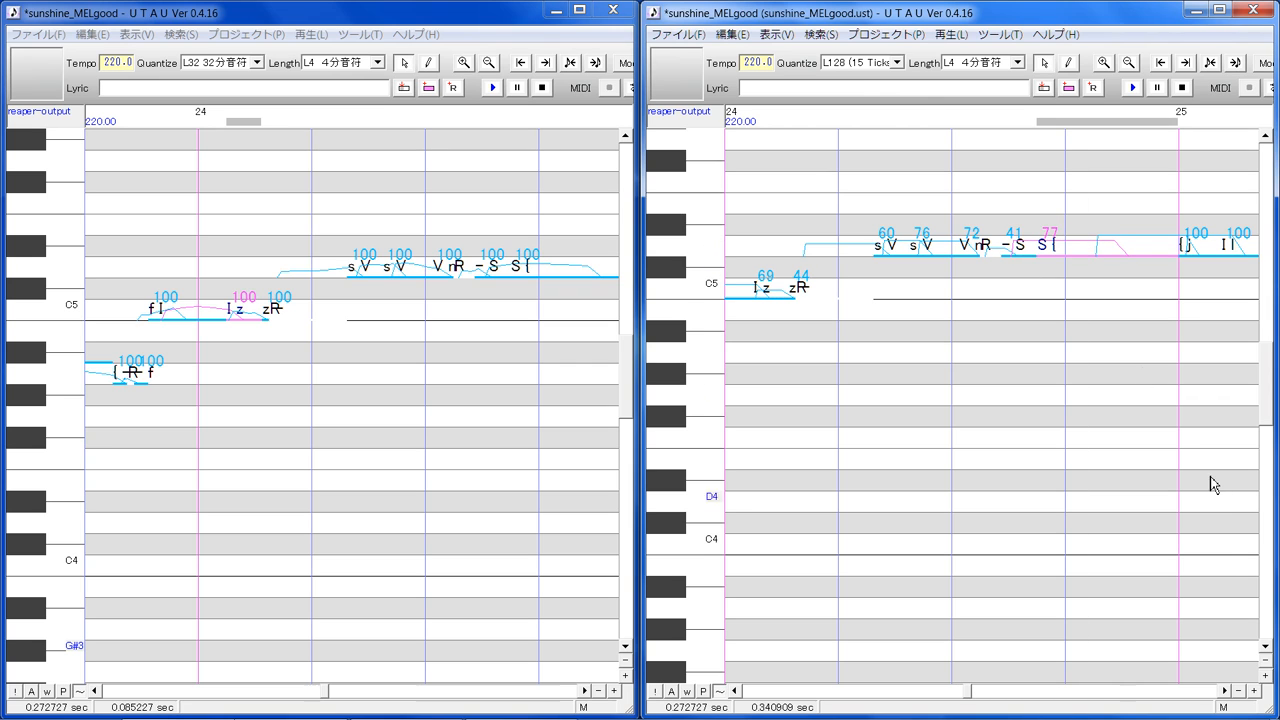
Lower the volume of the "{ j" note at the start of measure 25 to 63
{"action": "left_click", "coordinate": [1226, 691]}
{"action": "left_click", "coordinate": [1227, 692]}
{"action": "left_click", "coordinate": [966, 312]}
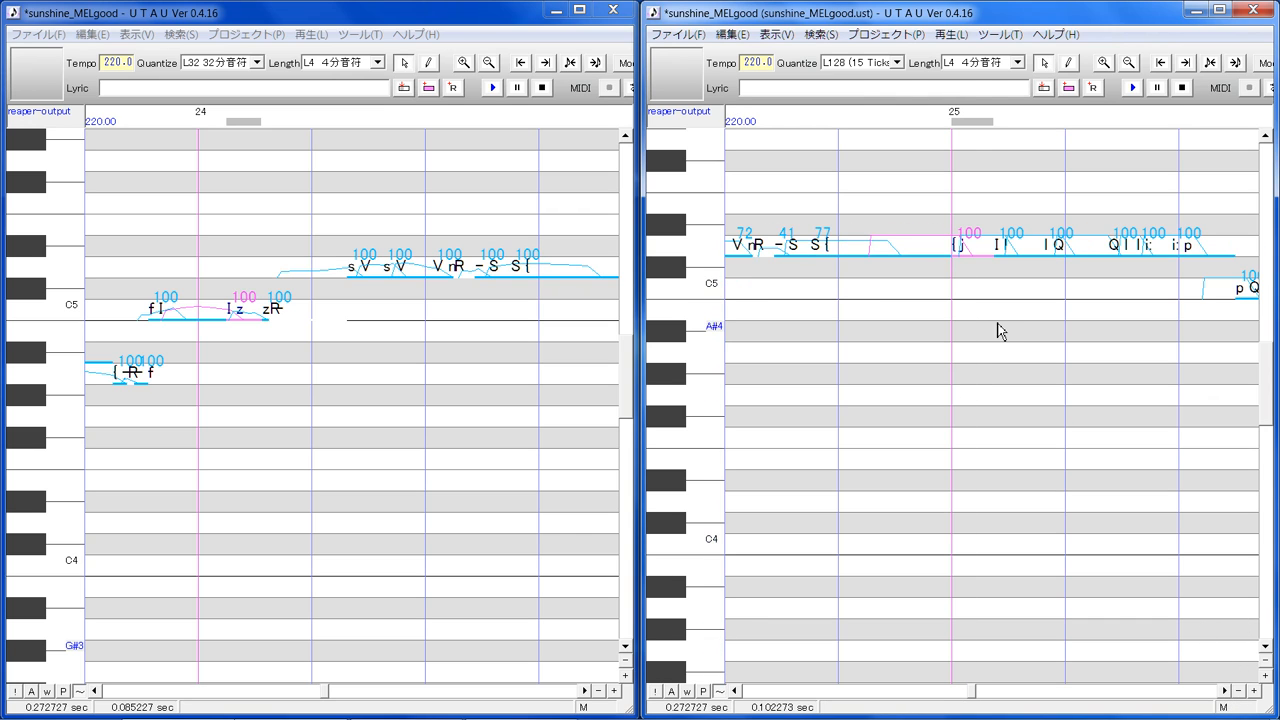
{"action": "left_click", "coordinate": [584, 691]}
{"action": "left_click", "coordinate": [584, 691]}
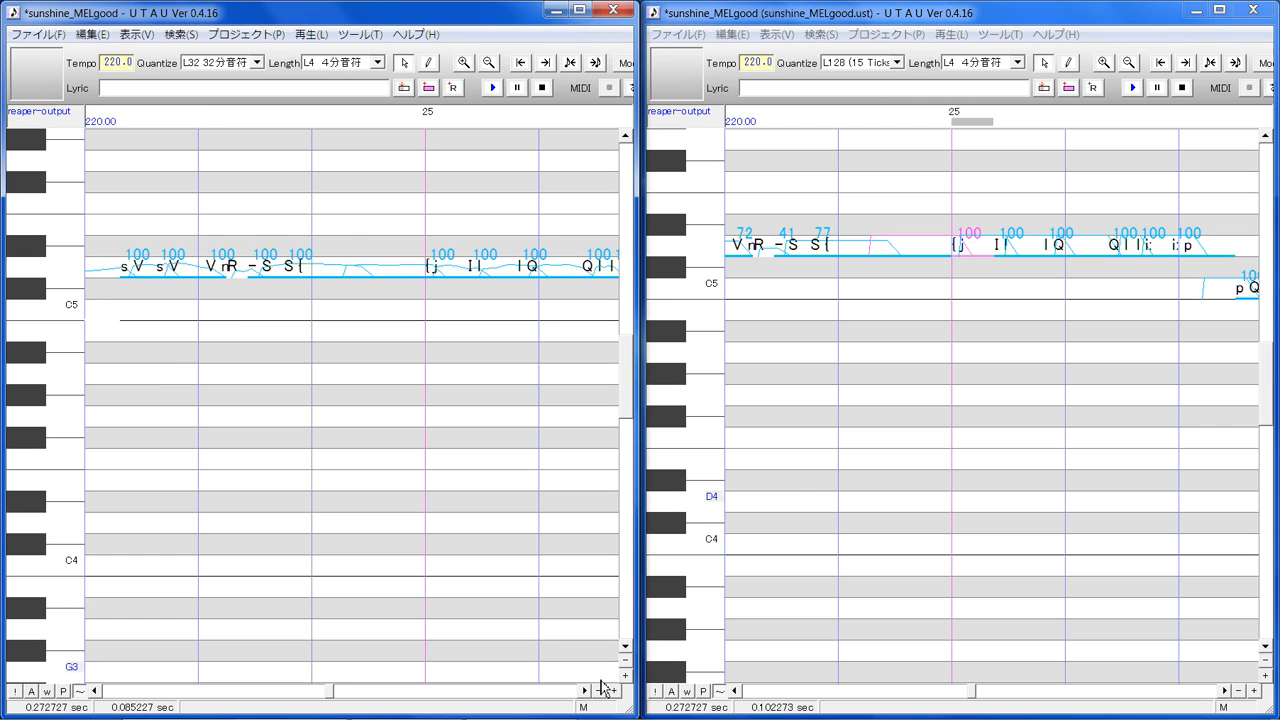
{"action": "left_click_drag", "start_coordinate": [967, 238], "coordinate": [963, 249]}
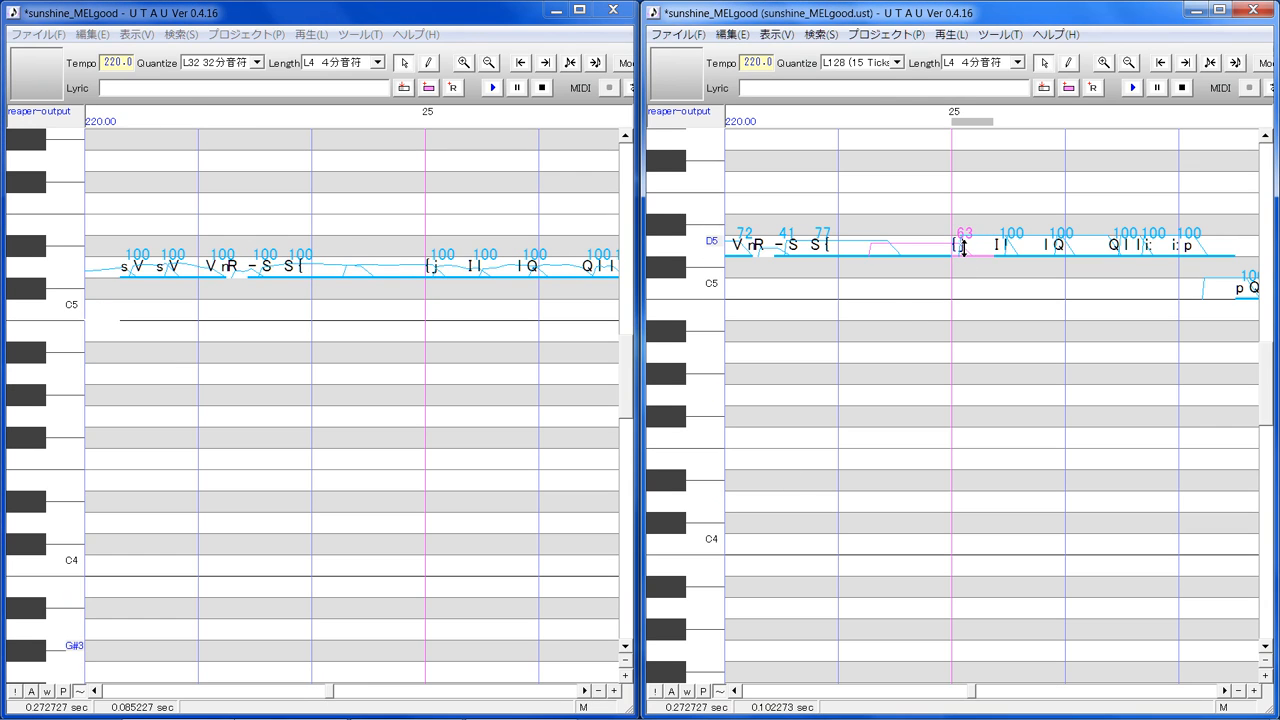
Set the volumes of the "I l" and "l Q" notes in measure 25 to 47 and 58
{"action": "left_click", "coordinate": [1008, 272]}
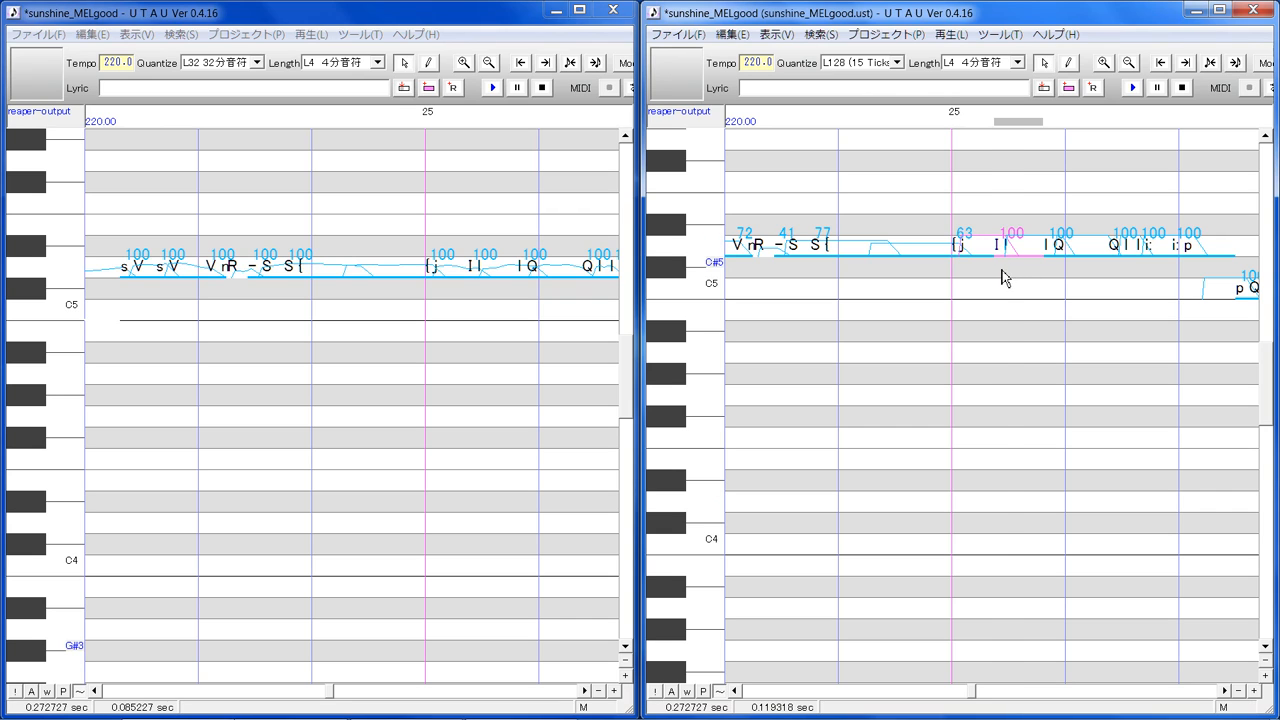
{"action": "left_click", "coordinate": [536, 713]}
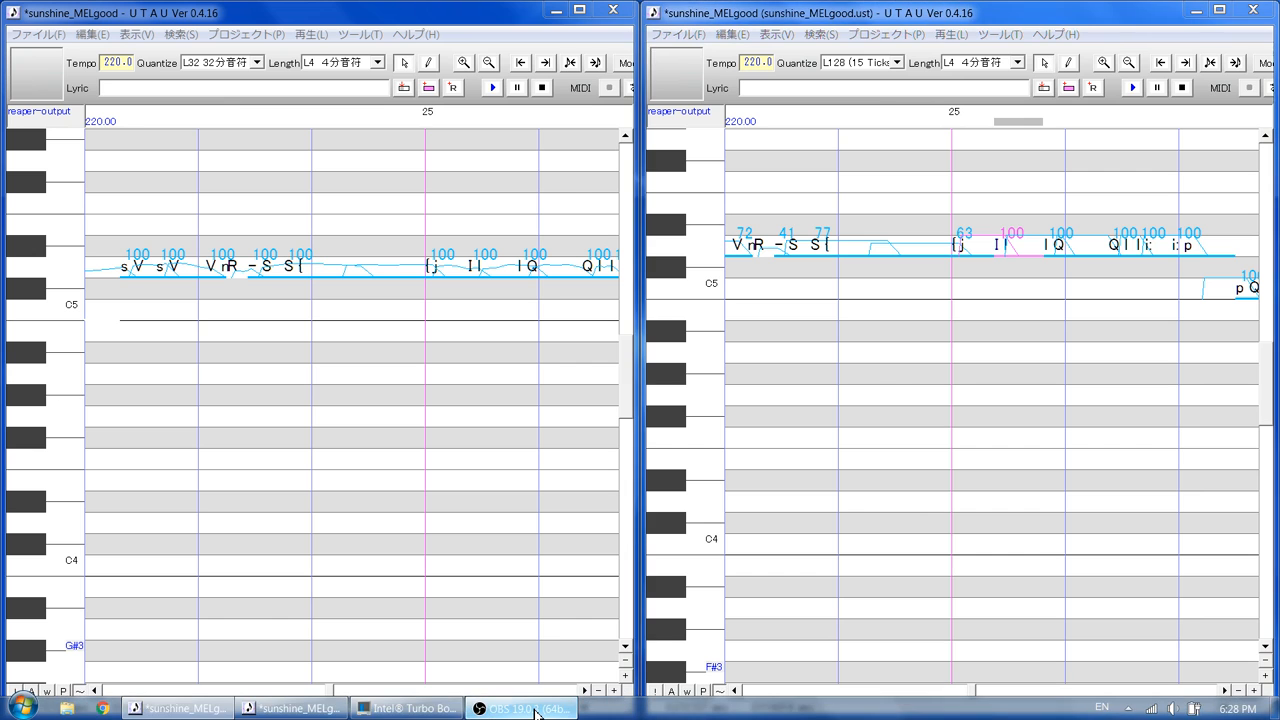
{"action": "left_click", "coordinate": [536, 713]}
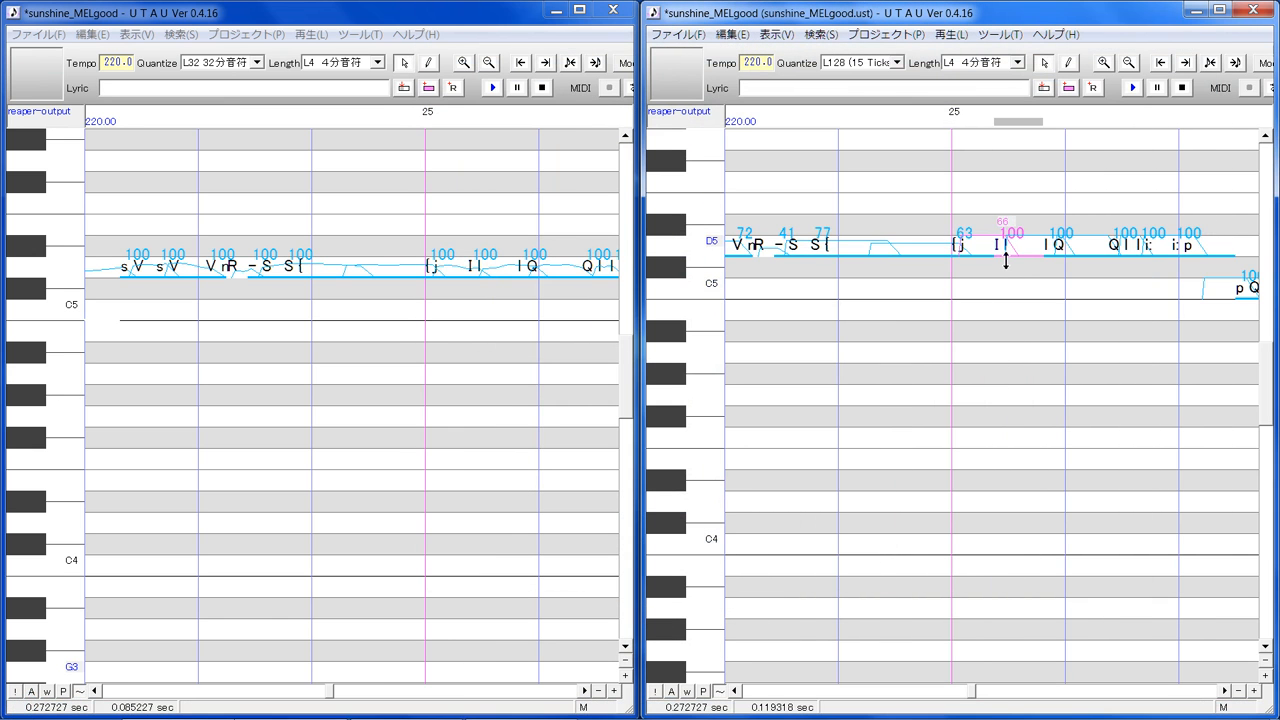
{"action": "left_click_drag", "start_coordinate": [1006, 259], "coordinate": [1010, 248]}
{"action": "left_click", "coordinate": [1063, 257]}
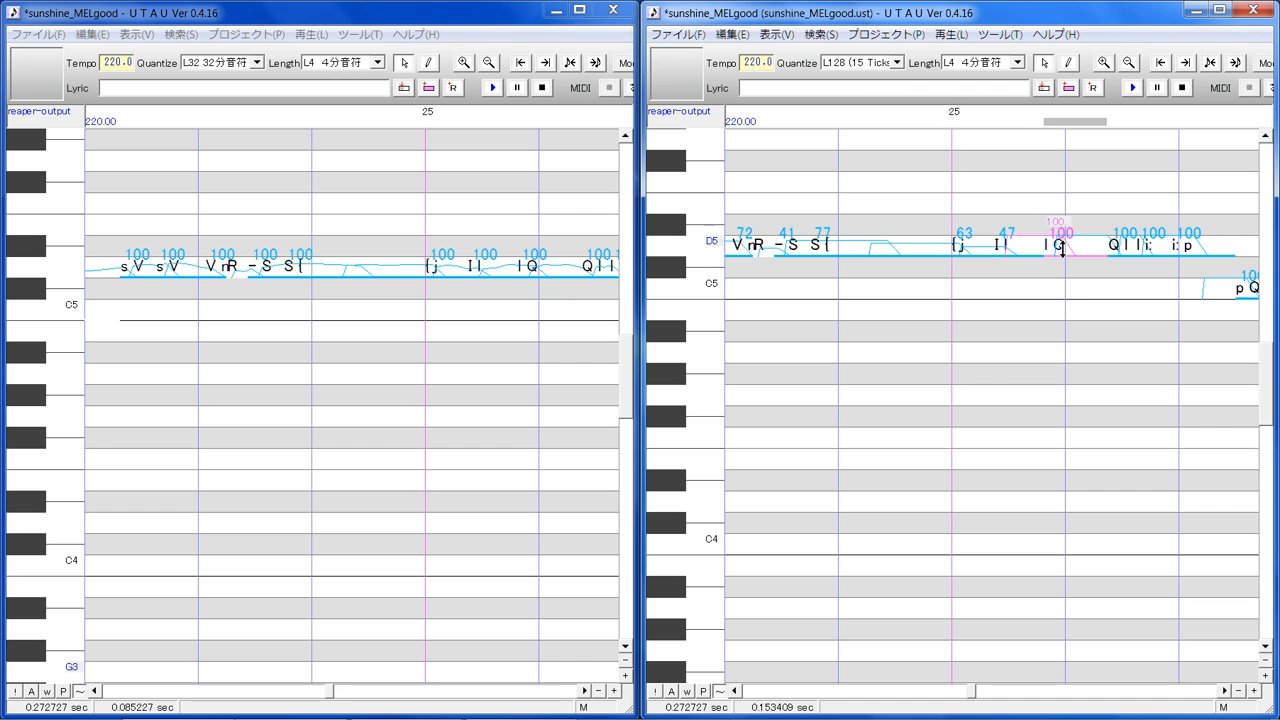
{"action": "left_click_drag", "start_coordinate": [1063, 257], "coordinate": [1080, 277]}
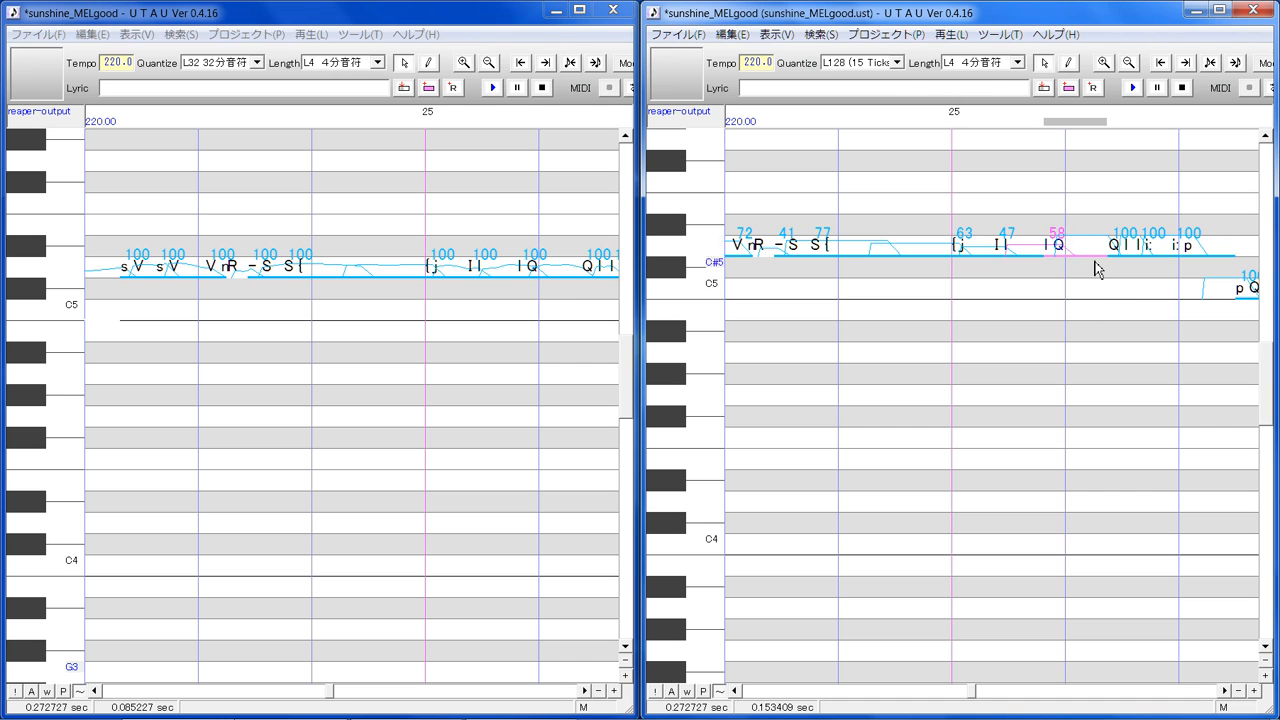
Lower the volume of the "Q l" note in measure 25 to 65
{"action": "left_click", "coordinate": [1112, 298]}
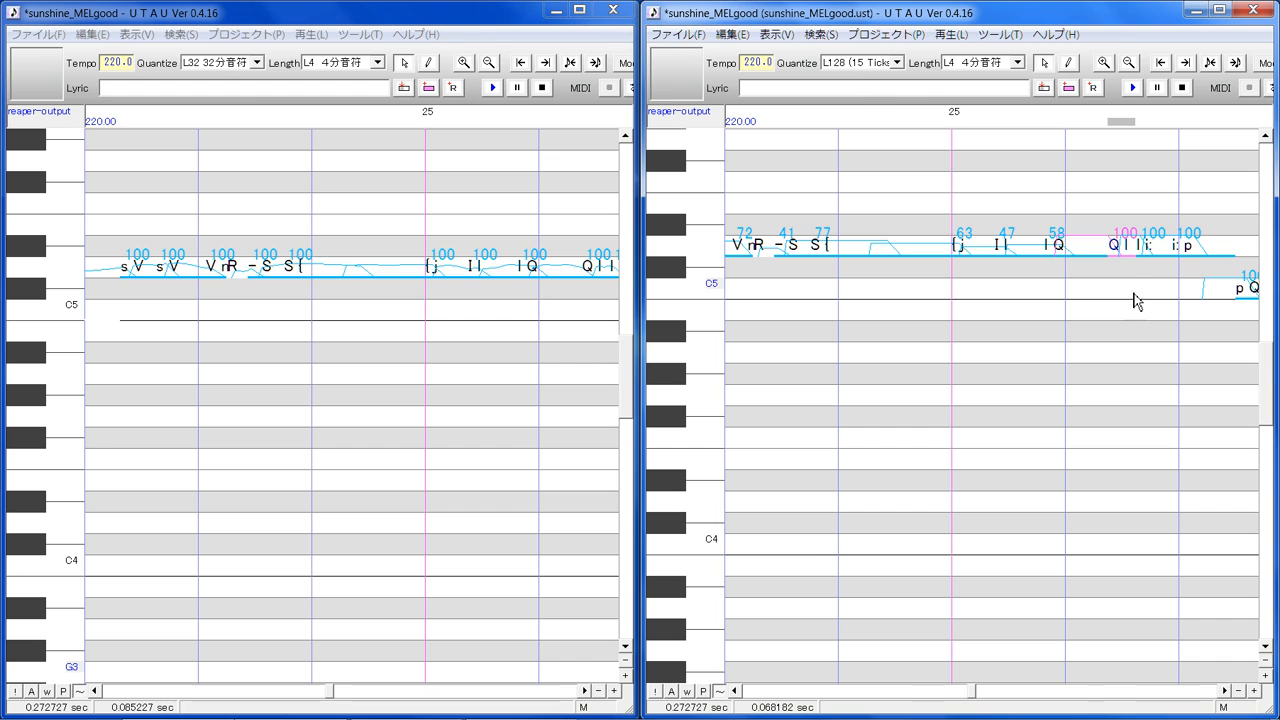
{"action": "mouse_move", "coordinate": [1118, 255]}
{"action": "left_mouse_down"}
{"action": "mouse_move", "coordinate": [1115, 268]}
{"action": "mouse_move", "coordinate": [1117, 240]}
{"action": "left_mouse_up"}
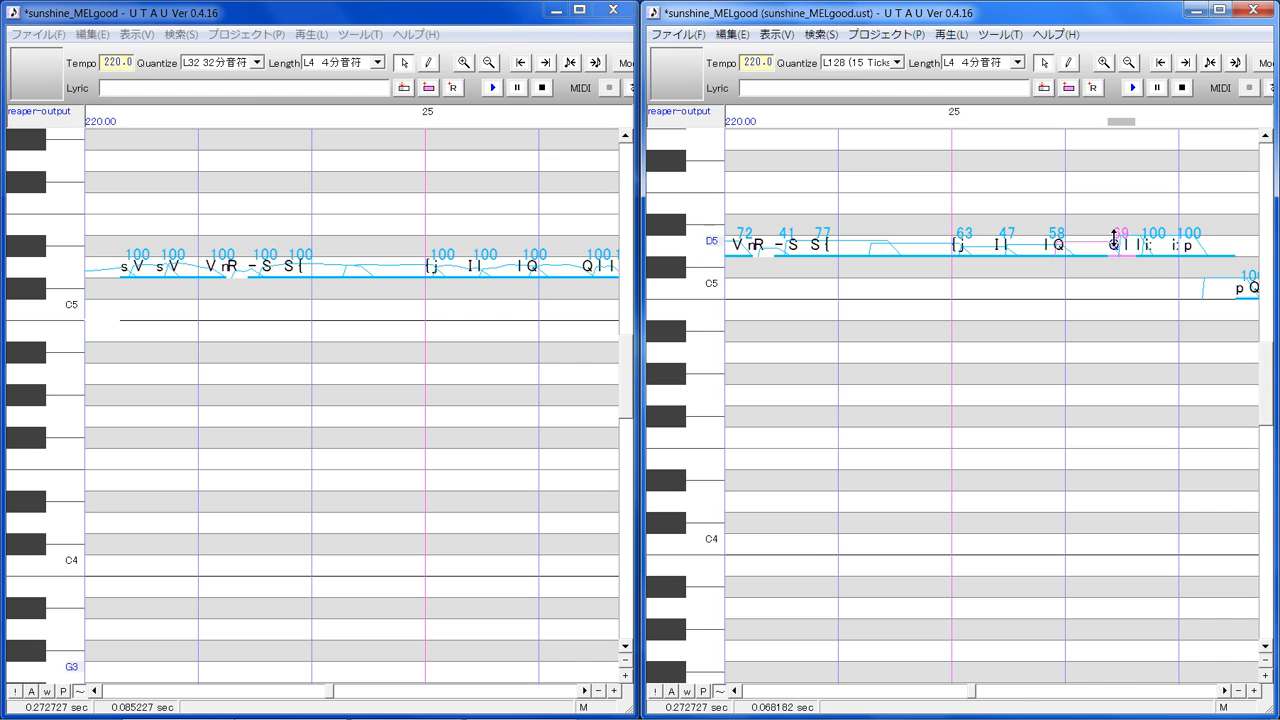
{"action": "left_click", "coordinate": [1110, 239]}
{"action": "left_click", "coordinate": [1124, 299]}
{"action": "left_click_drag", "start_coordinate": [1120, 240], "coordinate": [1119, 242]}
Set the volumes of the "l i:" and "i: p" notes in the middle of measure 25 to 56 and 46
{"action": "left_click", "coordinate": [585, 690]}
{"action": "left_click", "coordinate": [585, 690]}
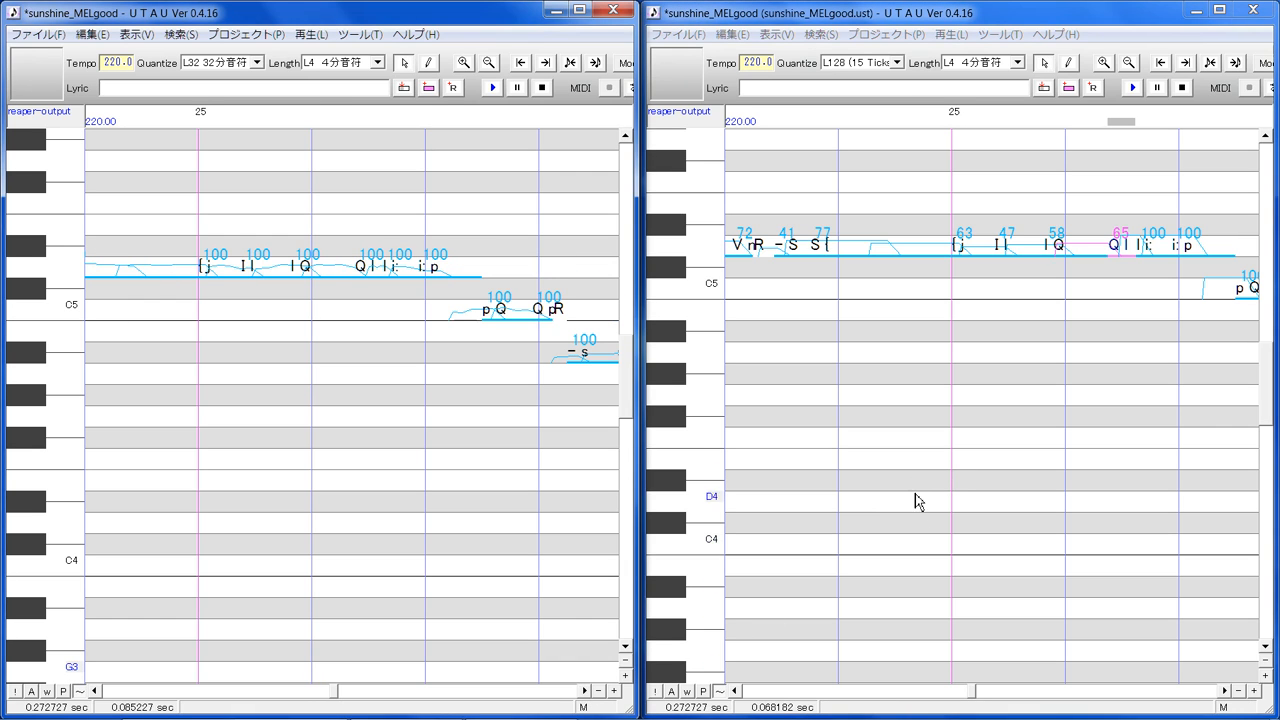
{"action": "left_click", "coordinate": [1170, 342]}
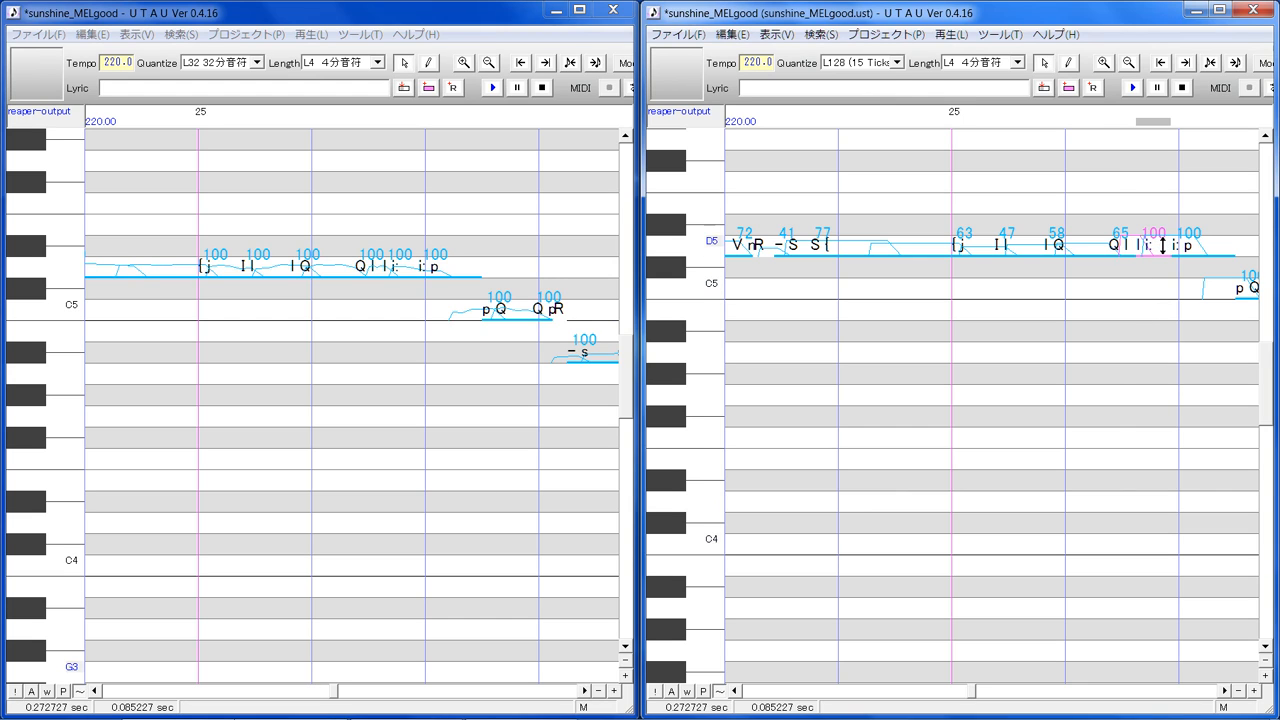
{"action": "mouse_move", "coordinate": [1163, 245]}
{"action": "left_mouse_down"}
{"action": "mouse_move", "coordinate": [1167, 281]}
{"action": "mouse_move", "coordinate": [1157, 258]}
{"action": "left_mouse_up"}
{"action": "left_click", "coordinate": [1190, 255]}
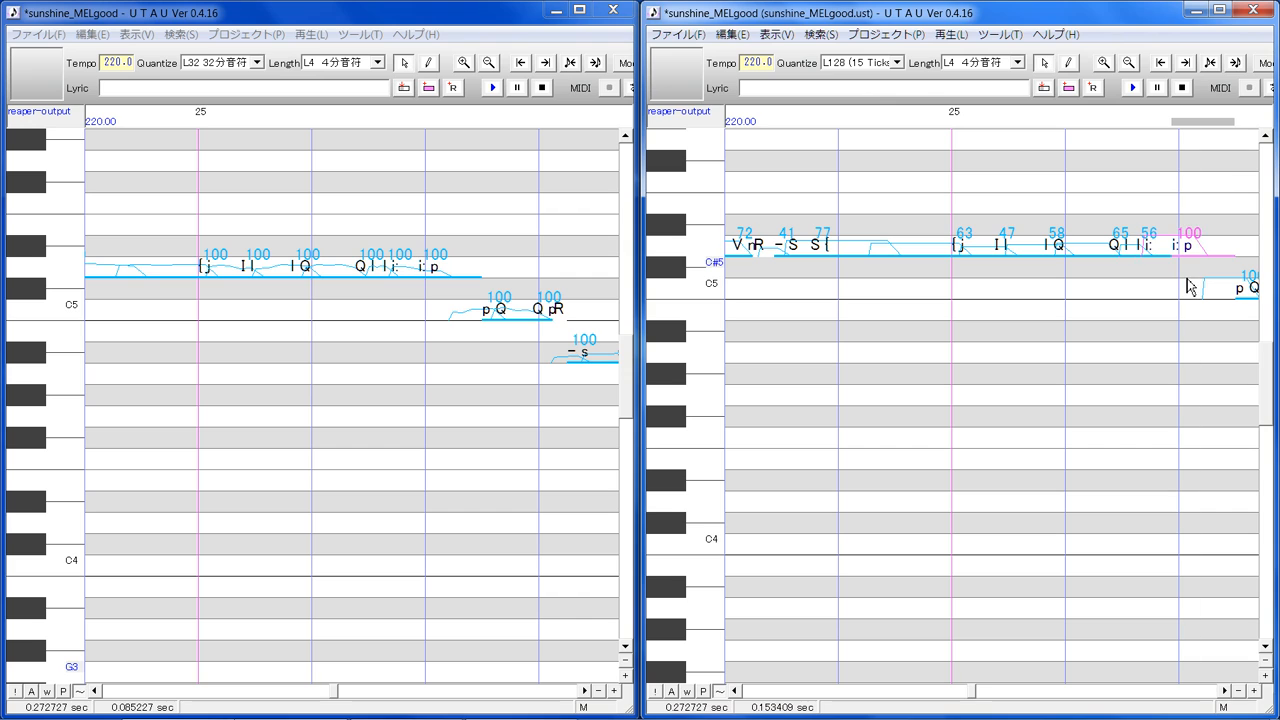
{"action": "left_click_drag", "start_coordinate": [1200, 239], "coordinate": [1198, 265]}
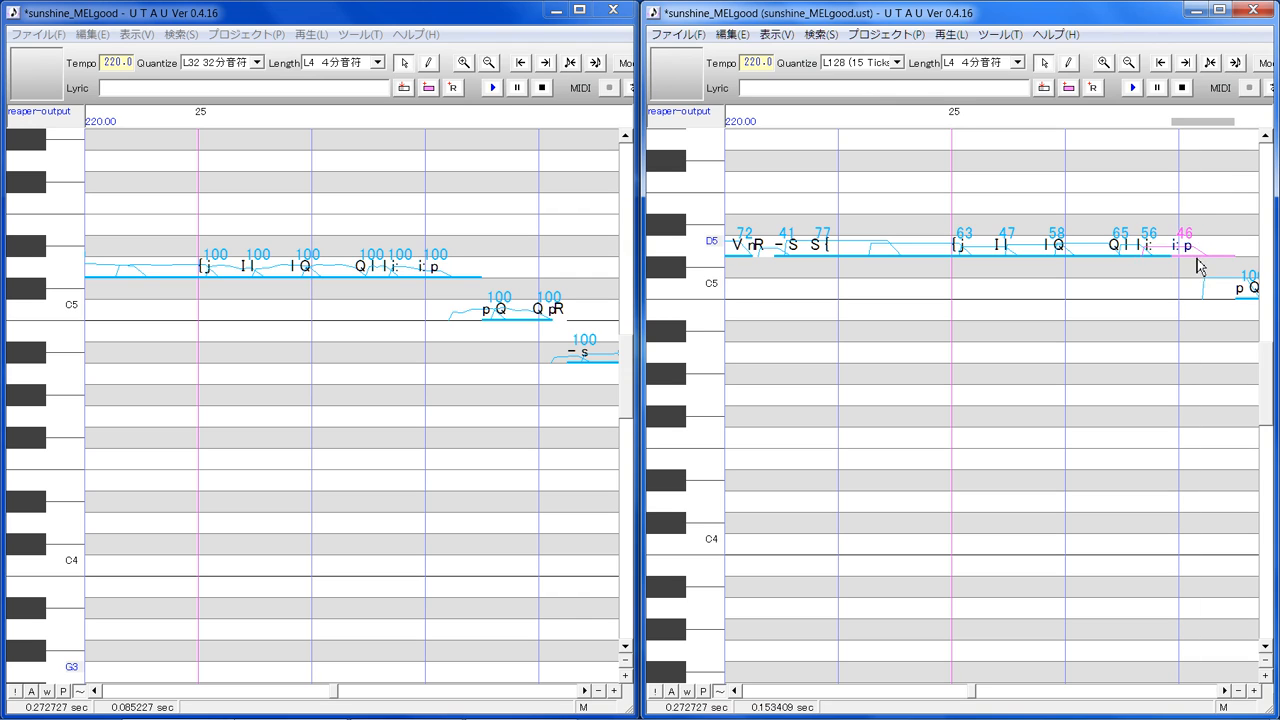
Lower the volumes of the "p Q" and "Q p" notes in measure 25 to 63 and 59
{"action": "left_click", "coordinate": [1225, 691]}
{"action": "left_click", "coordinate": [1225, 691]}
{"action": "left_click", "coordinate": [1225, 691]}
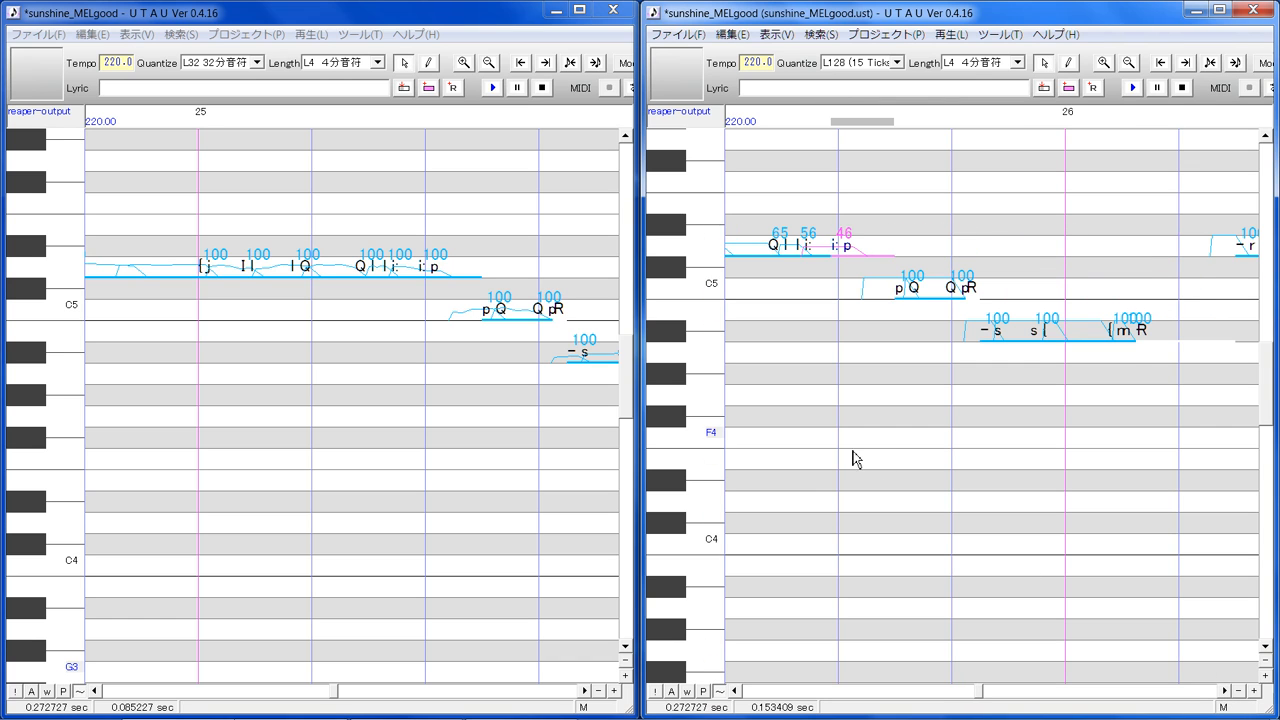
{"action": "left_click", "coordinate": [903, 341]}
{"action": "mouse_move", "coordinate": [913, 307]}
{"action": "left_mouse_down"}
{"action": "mouse_move", "coordinate": [906, 293]}
{"action": "mouse_move", "coordinate": [905, 318]}
{"action": "left_mouse_up"}
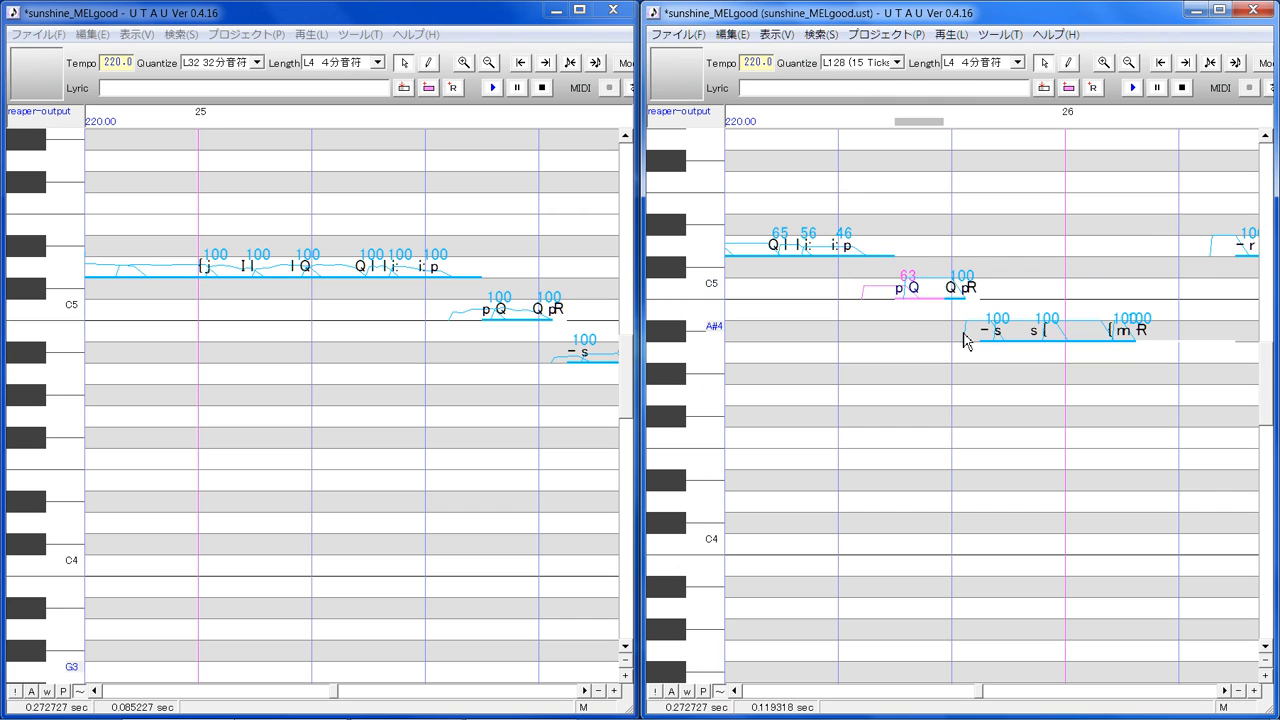
{"action": "left_click", "coordinate": [953, 288]}
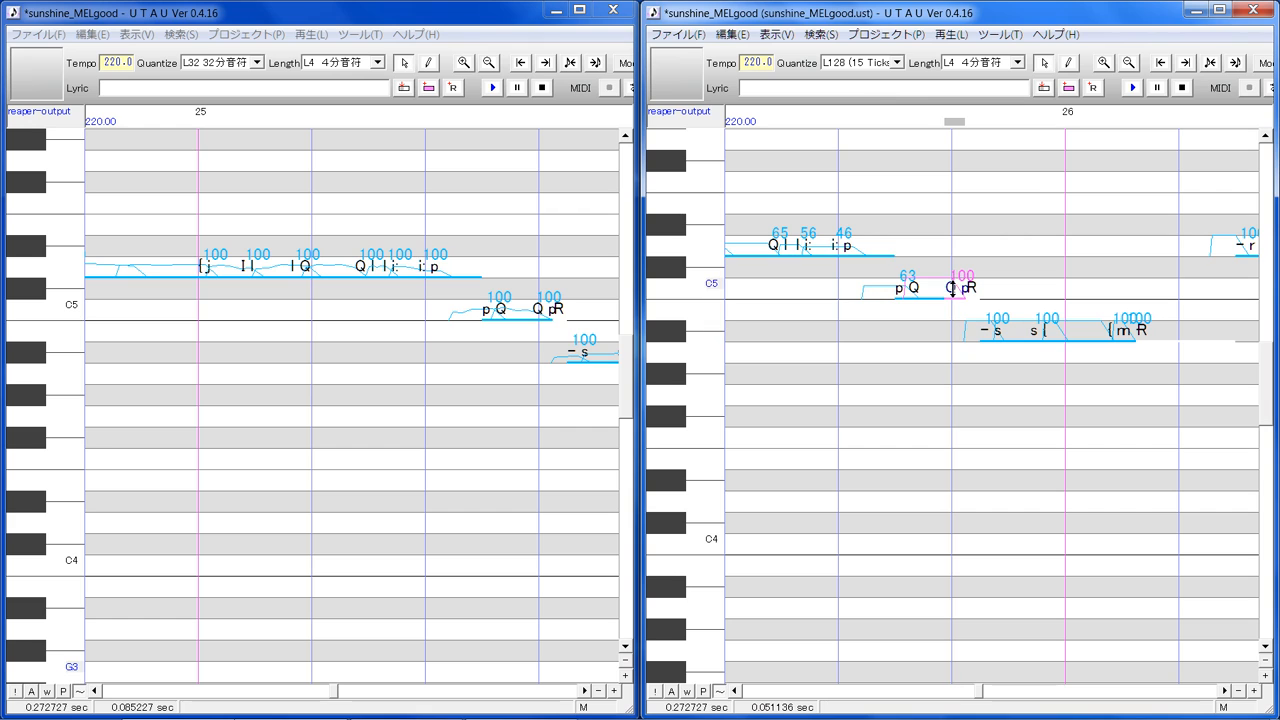
{"action": "mouse_move", "coordinate": [953, 288]}
{"action": "left_mouse_down"}
{"action": "mouse_move", "coordinate": [954, 310]}
{"action": "mouse_move", "coordinate": [960, 289]}
{"action": "left_mouse_up"}
Set the volumes of the "- s" and "s {" notes just before measure 26 to 34 and 64
{"action": "left_click_drag", "start_coordinate": [1002, 369], "coordinate": [1016, 428]}
{"action": "left_click", "coordinate": [584, 691]}
{"action": "left_click", "coordinate": [584, 691]}
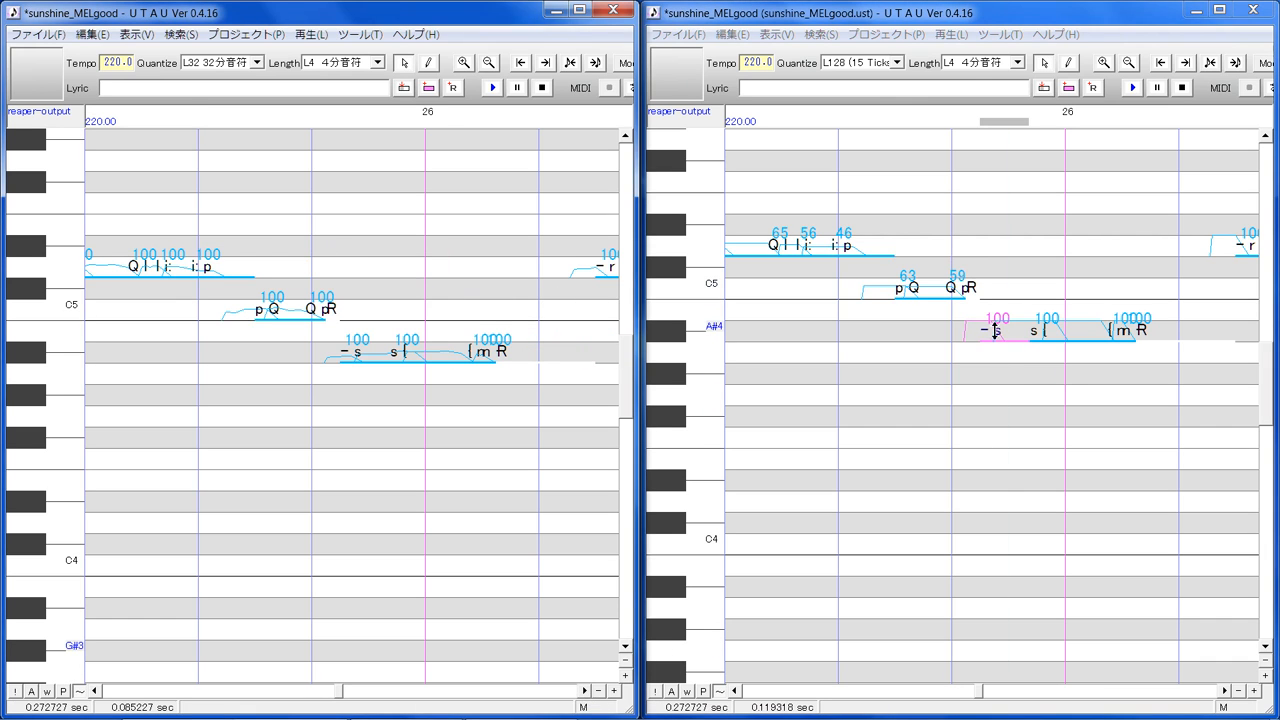
{"action": "left_click_drag", "start_coordinate": [994, 331], "coordinate": [1053, 334]}
{"action": "left_click", "coordinate": [1050, 330]}
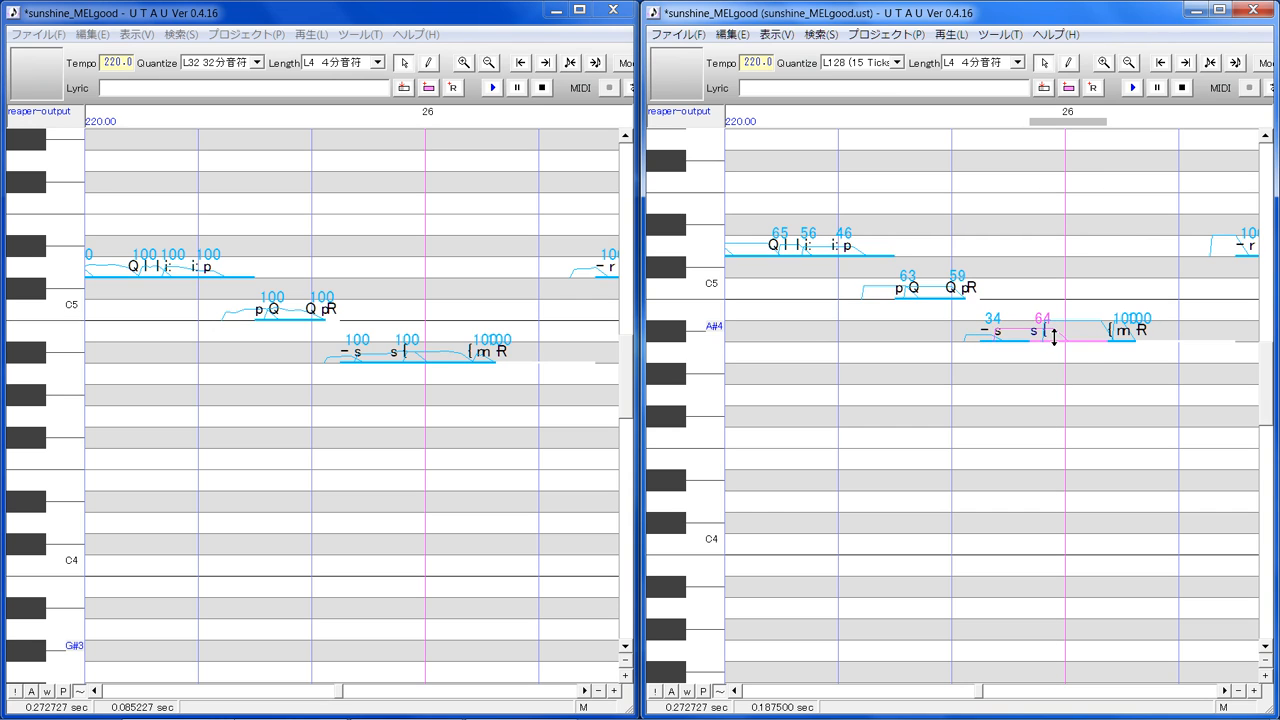
{"action": "left_click", "coordinate": [1128, 340]}
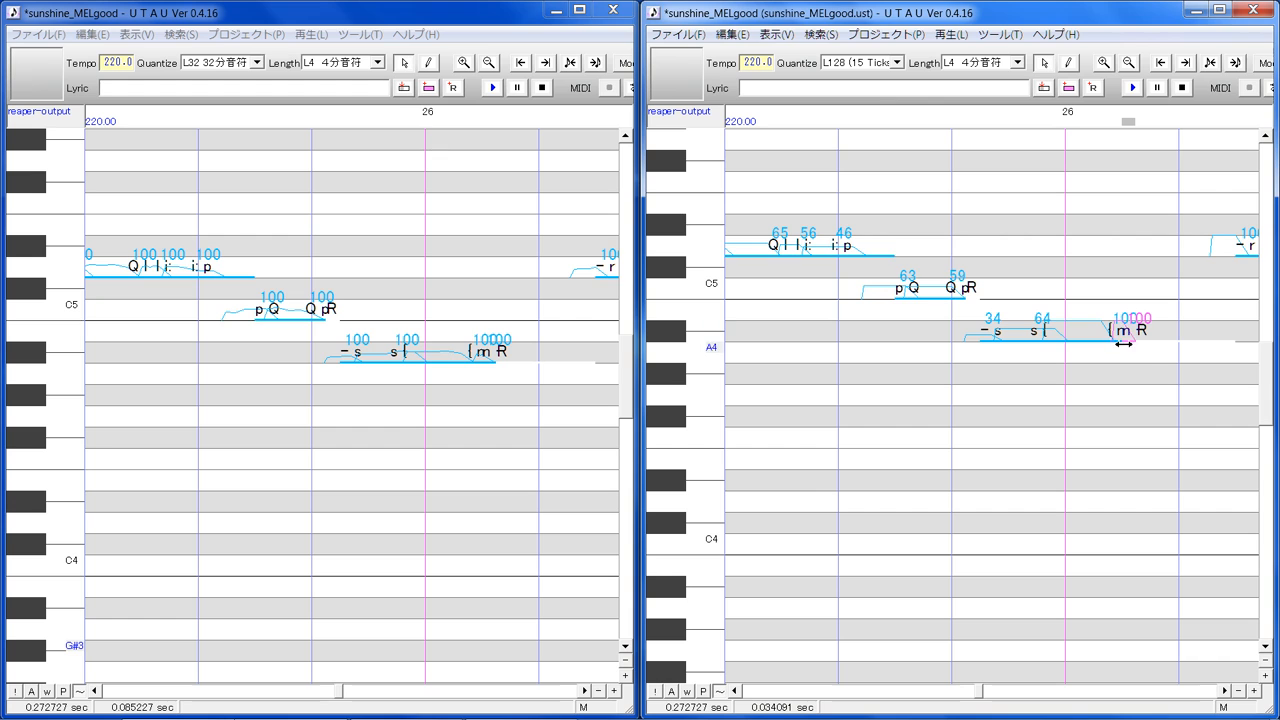
{"action": "right_click", "coordinate": [1131, 337]}
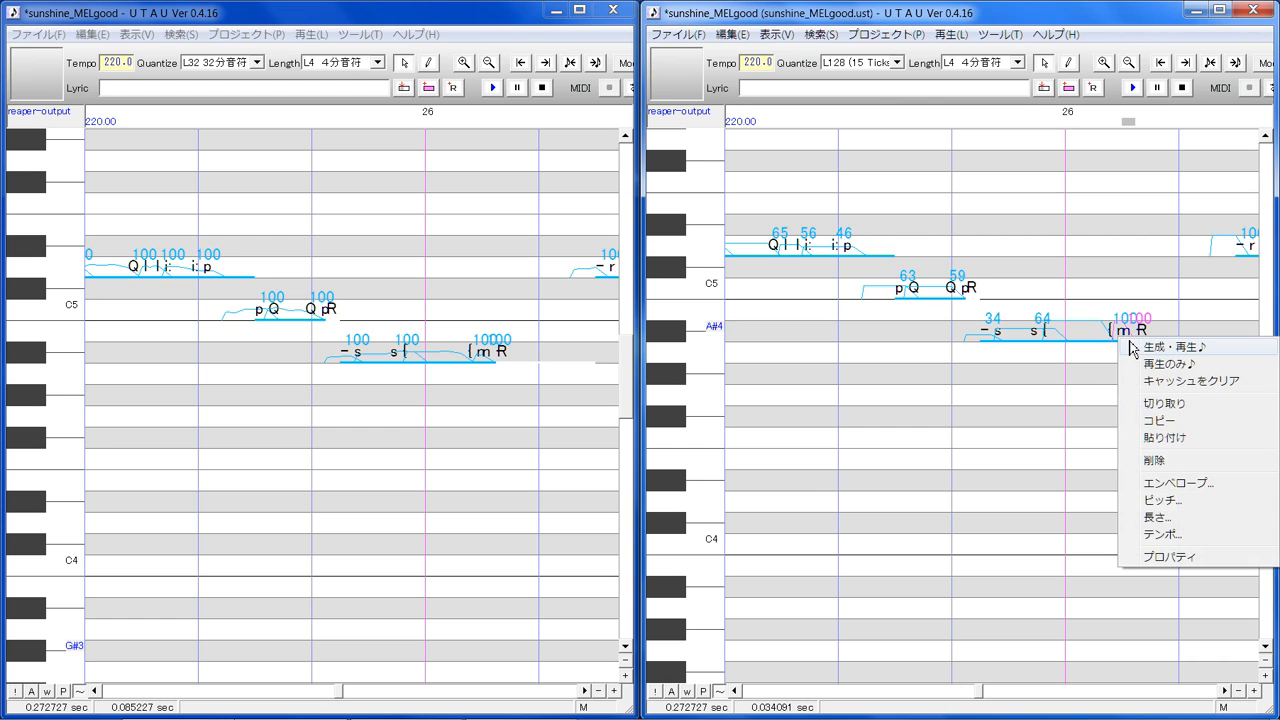
{"action": "double_click", "coordinate": [1129, 331]}
{"action": "left_click", "coordinate": [1128, 357]}
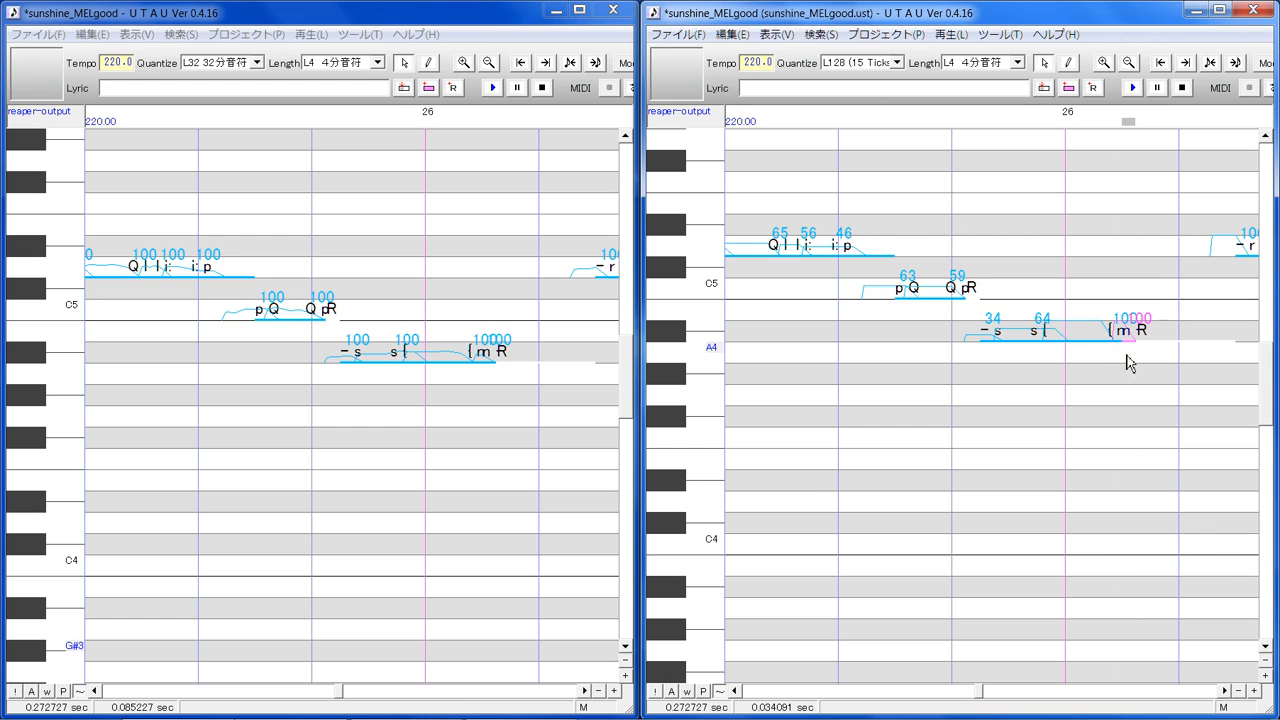
{"action": "left_click", "coordinate": [1121, 342]}
{"action": "left_click", "coordinate": [1095, 339]}
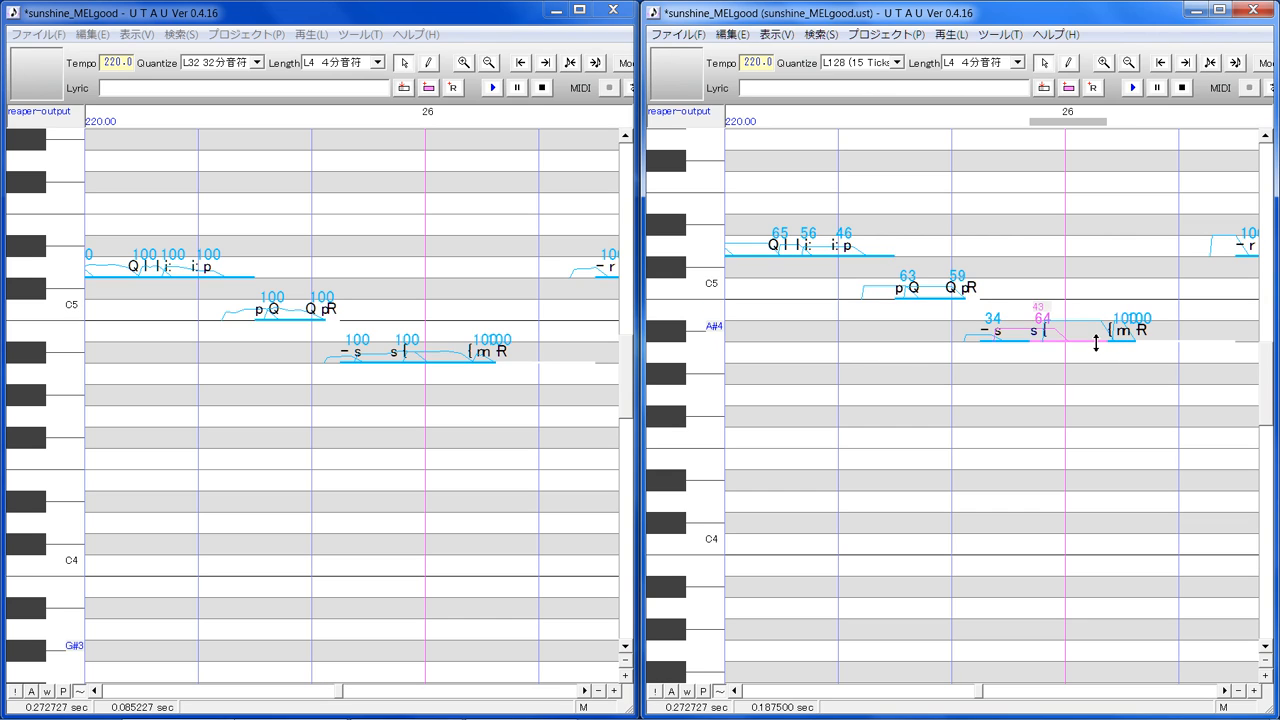
{"action": "left_click_drag", "start_coordinate": [1095, 342], "coordinate": [1097, 349]}
{"action": "left_click_drag", "start_coordinate": [1104, 342], "coordinate": [1102, 325]}
Lower the volumes of the "{ m" and "m -" notes early in measure 26 to 63 and 42
{"action": "left_click", "coordinate": [1113, 330]}
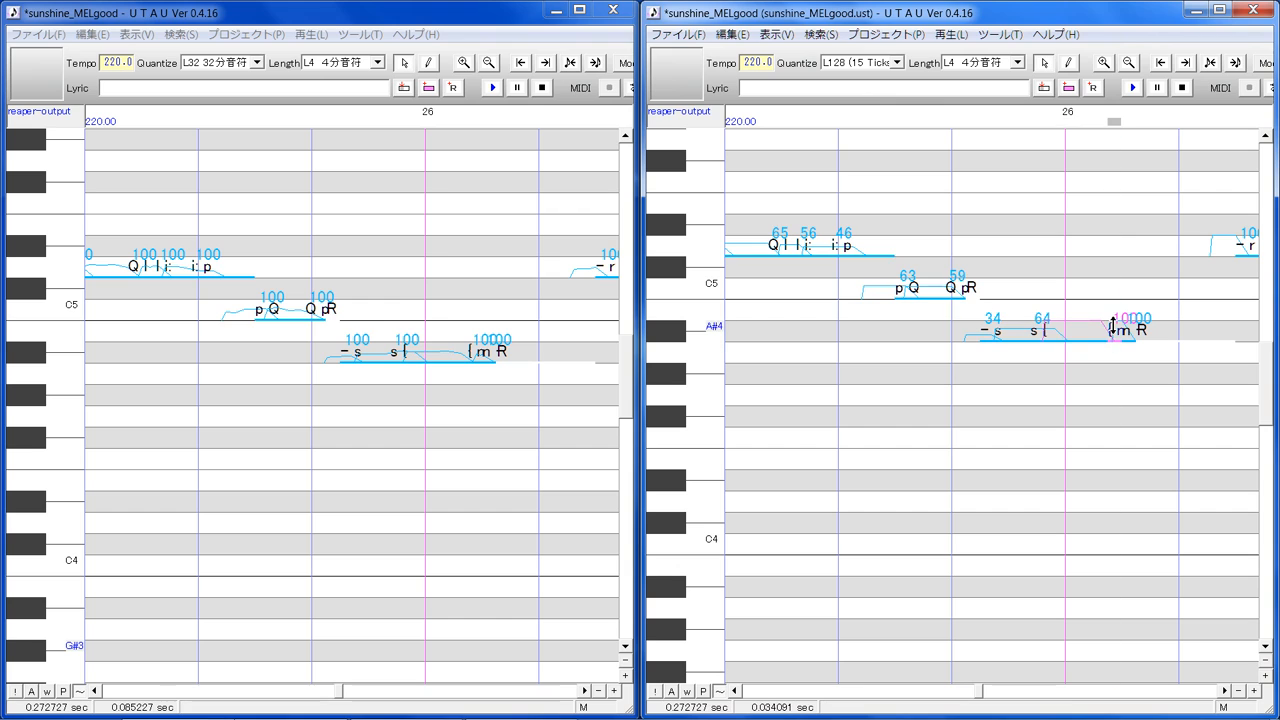
{"action": "left_click_drag", "start_coordinate": [1115, 335], "coordinate": [1120, 357]}
{"action": "left_click", "coordinate": [1130, 336]}
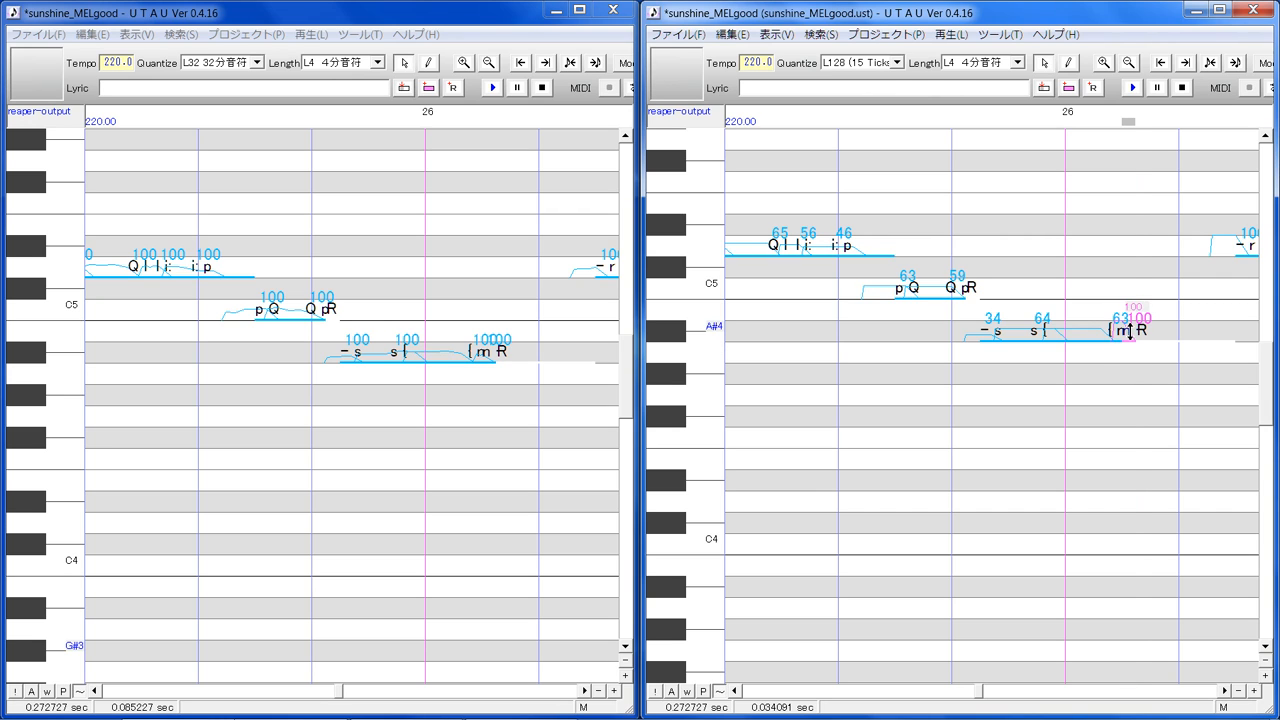
{"action": "left_click_drag", "start_coordinate": [1134, 378], "coordinate": [1134, 378]}
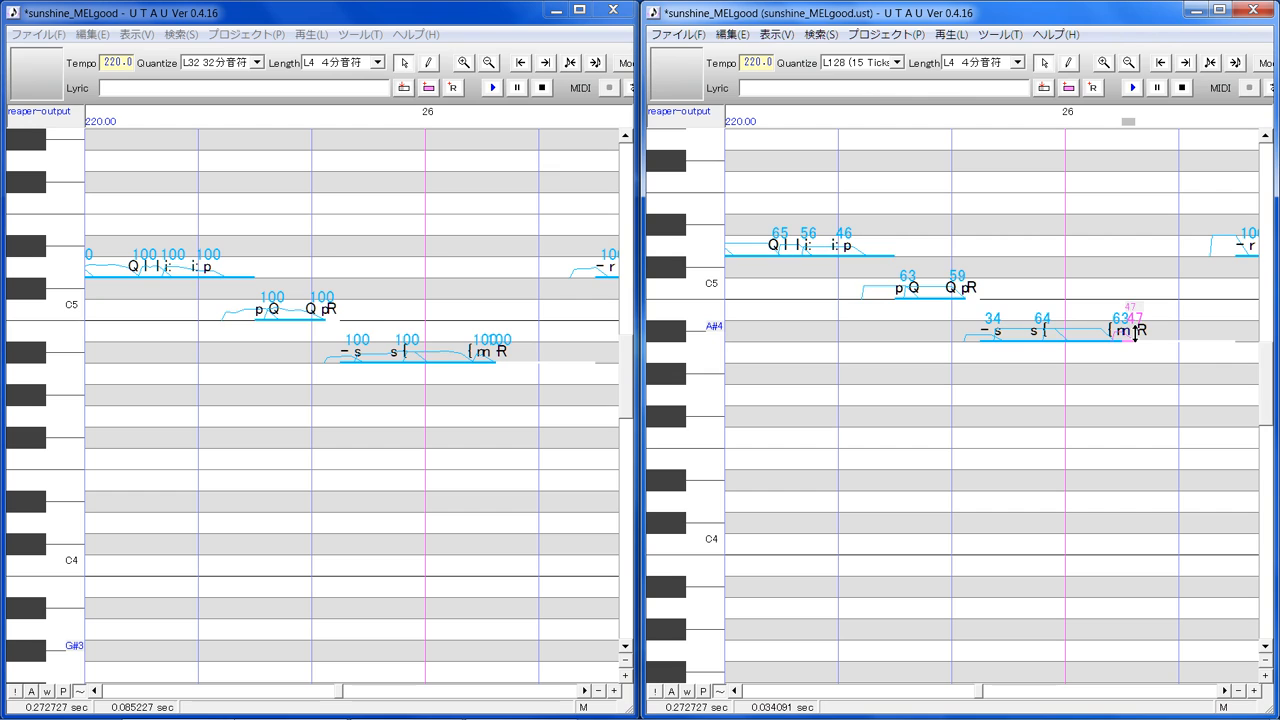
{"action": "left_click", "coordinate": [1228, 690]}
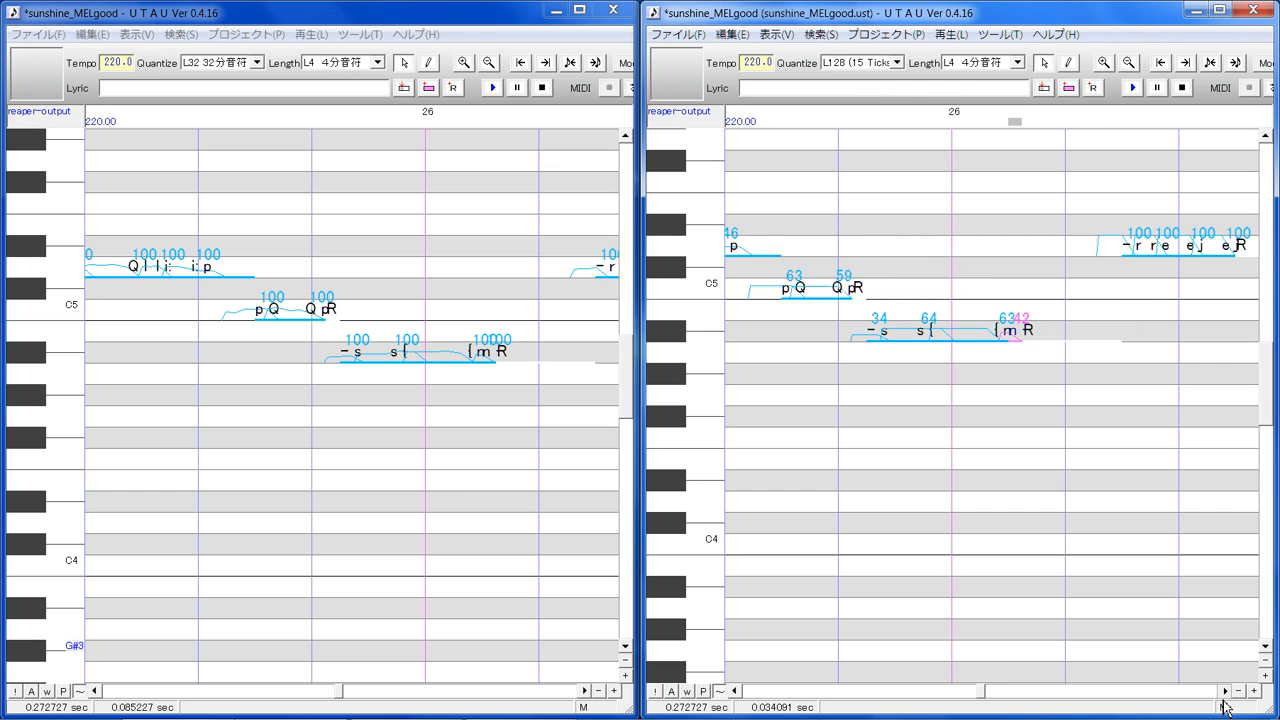
Set the volumes of the four consecutive notes in the middle of measure 26 to 50, 75, 63 and 59
{"action": "left_click", "coordinate": [585, 690]}
{"action": "left_click", "coordinate": [585, 690]}
{"action": "left_click", "coordinate": [585, 690]}
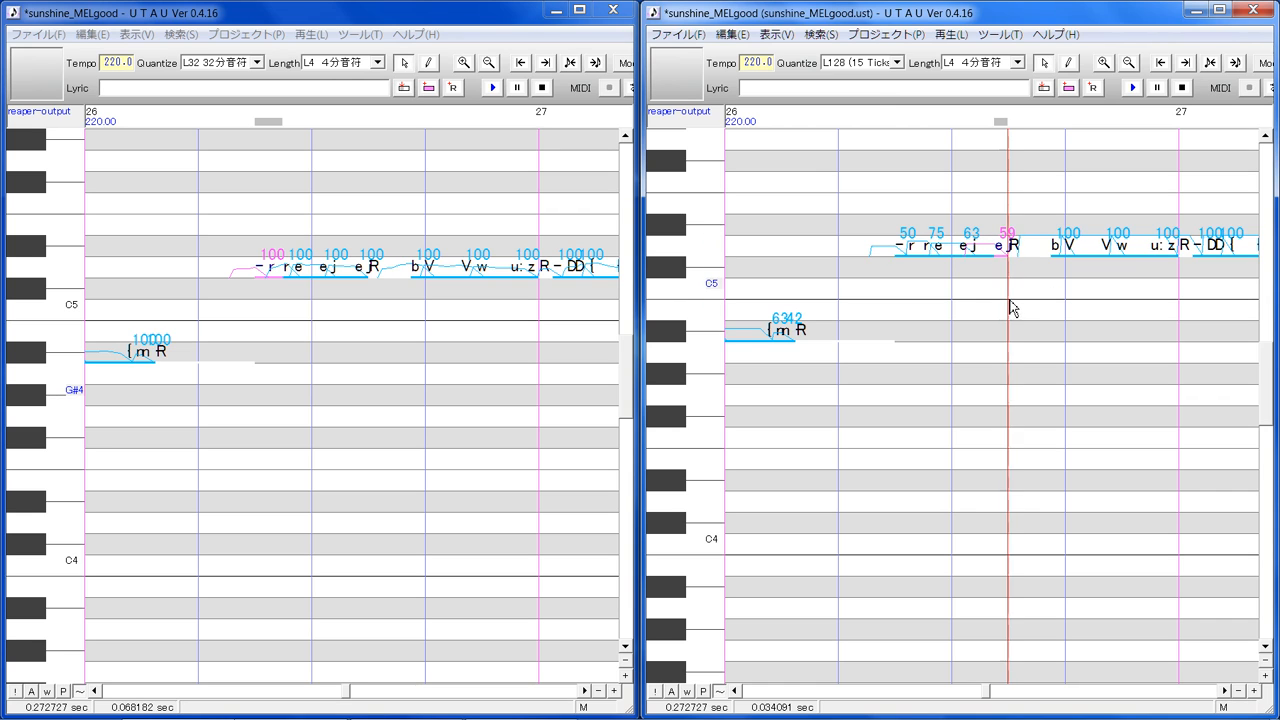
Select all notes from the track's start through the middle of measure 26, and show their Mode2 pitch curves in a widened editor window
{"action": "left_click_drag", "start_coordinate": [1009, 299], "coordinate": [1120, 418]}
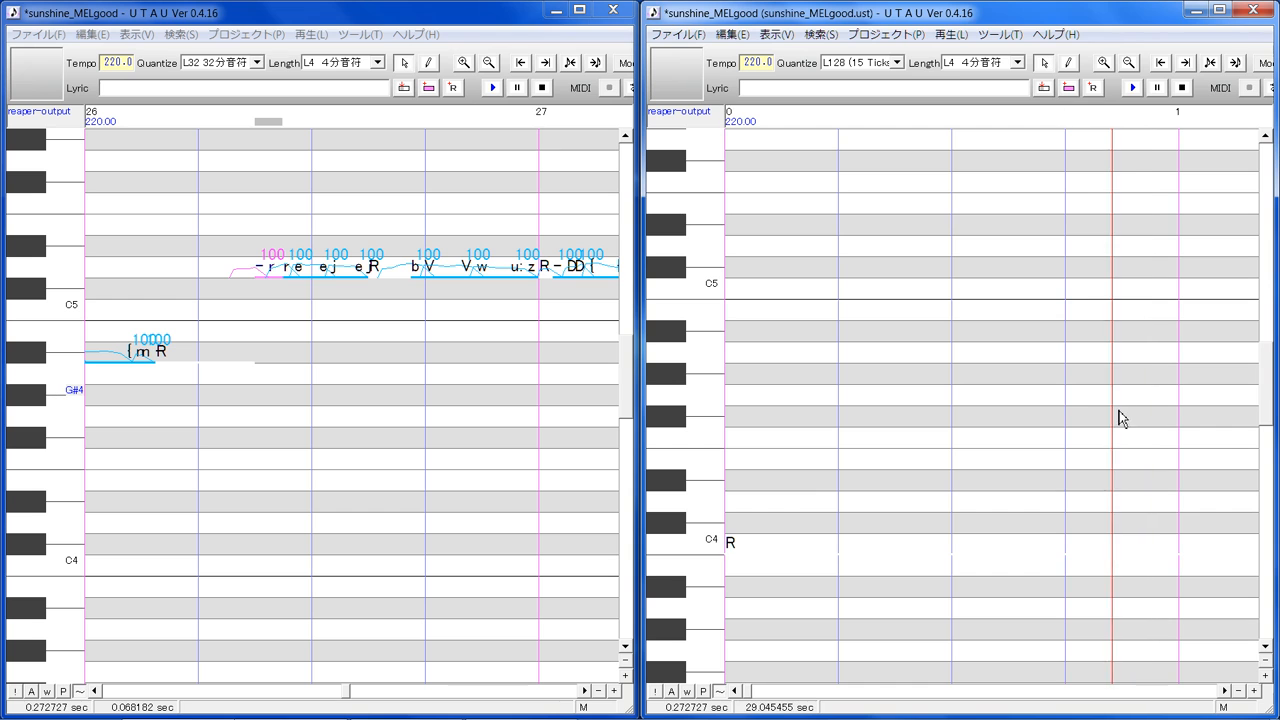
{"action": "left_click_drag", "start_coordinate": [1134, 490], "coordinate": [1141, 527]}
{"action": "left_click_drag", "start_coordinate": [750, 700], "coordinate": [990, 693]}
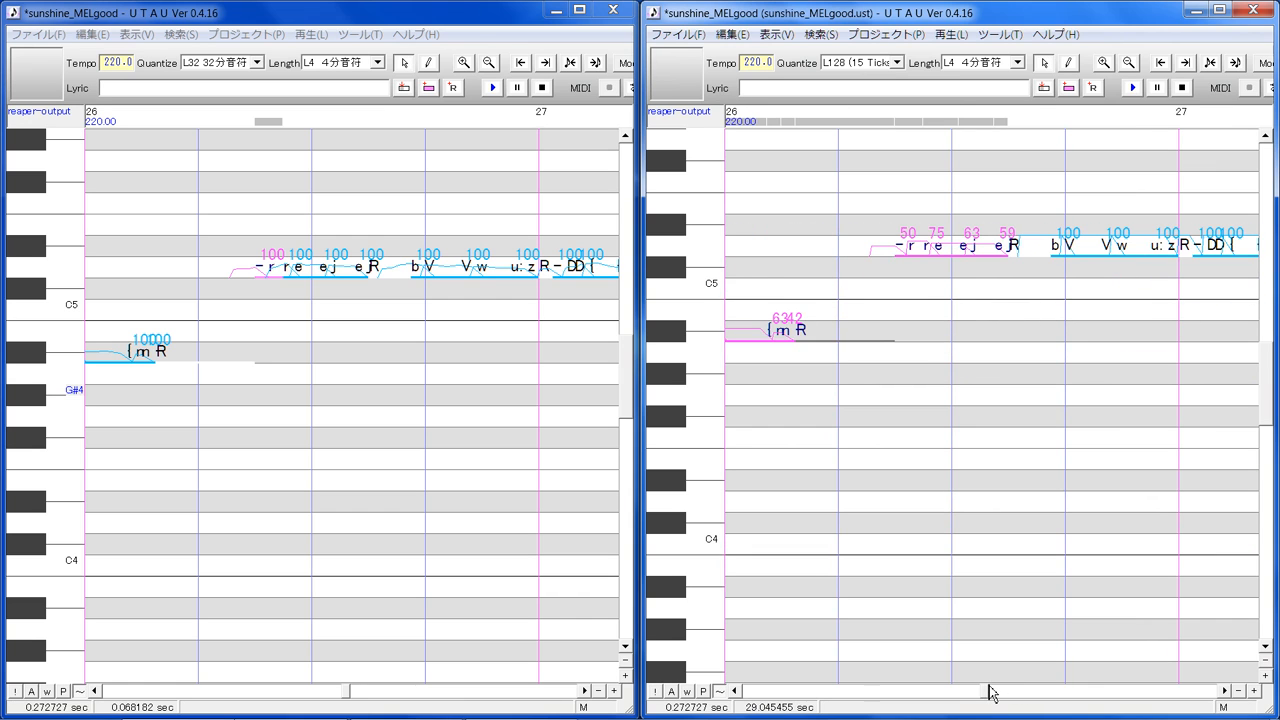
{"action": "left_click", "coordinate": [1265, 65]}
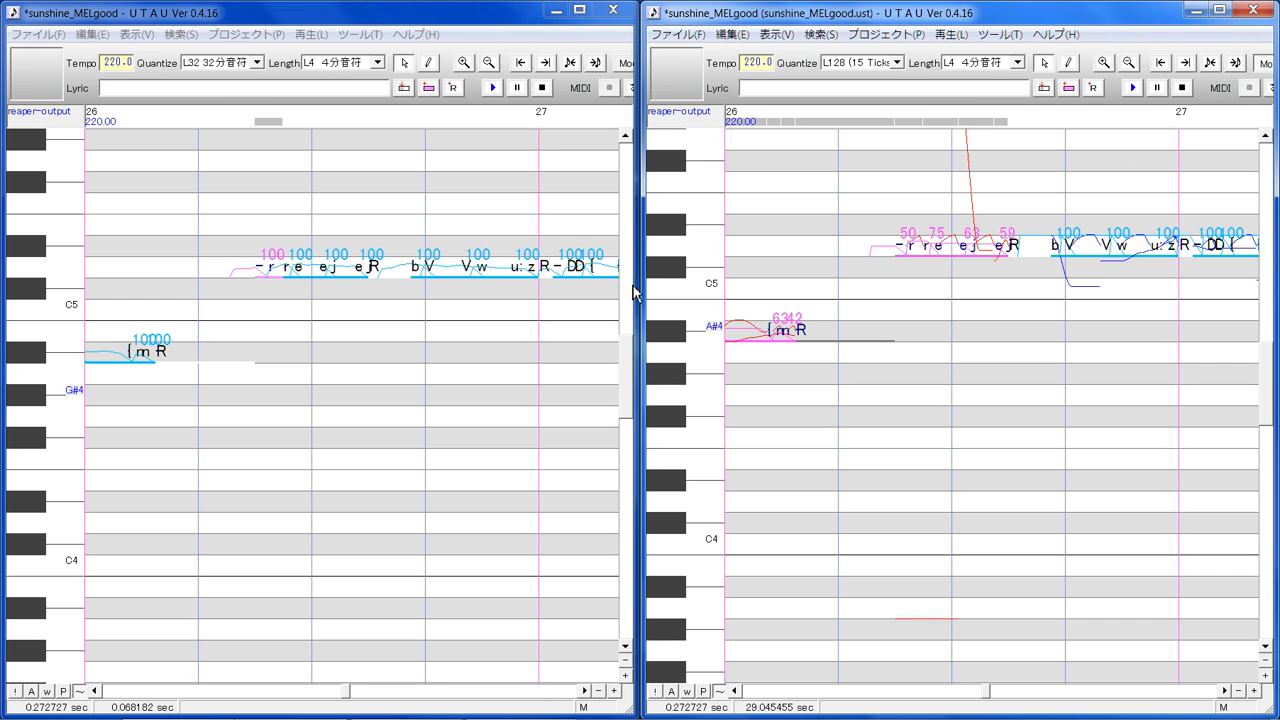
{"action": "left_click_drag", "start_coordinate": [645, 260], "coordinate": [467, 260]}
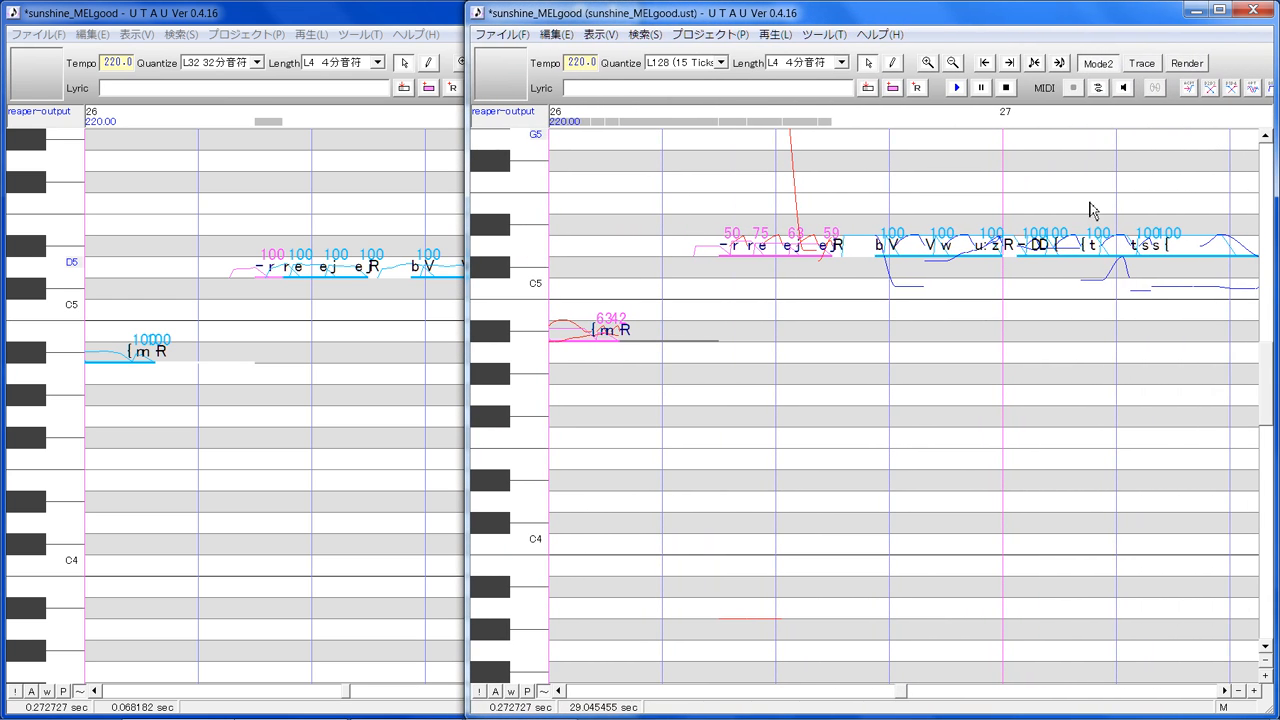
Render and play the selected notes, muting Mic/Aux in OBS for the playback and unmuting it once playback ends
{"action": "left_click", "coordinate": [957, 89]}
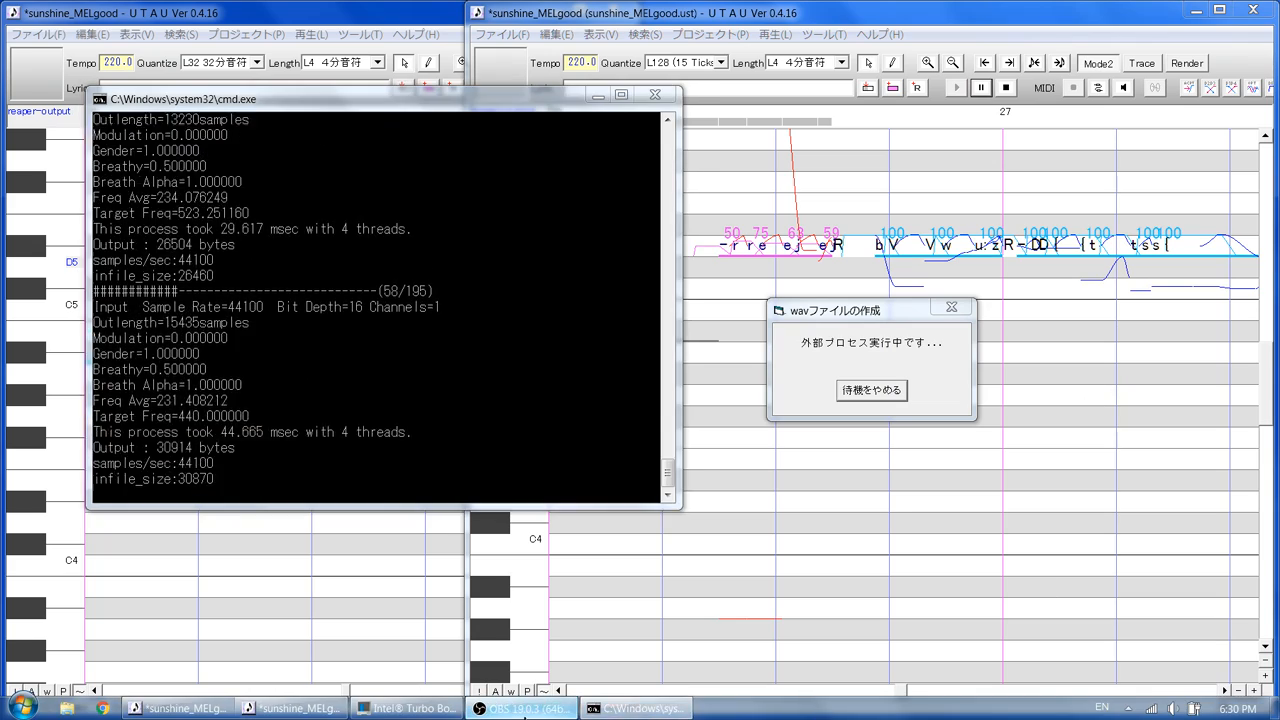
{"action": "left_click", "coordinate": [520, 708]}
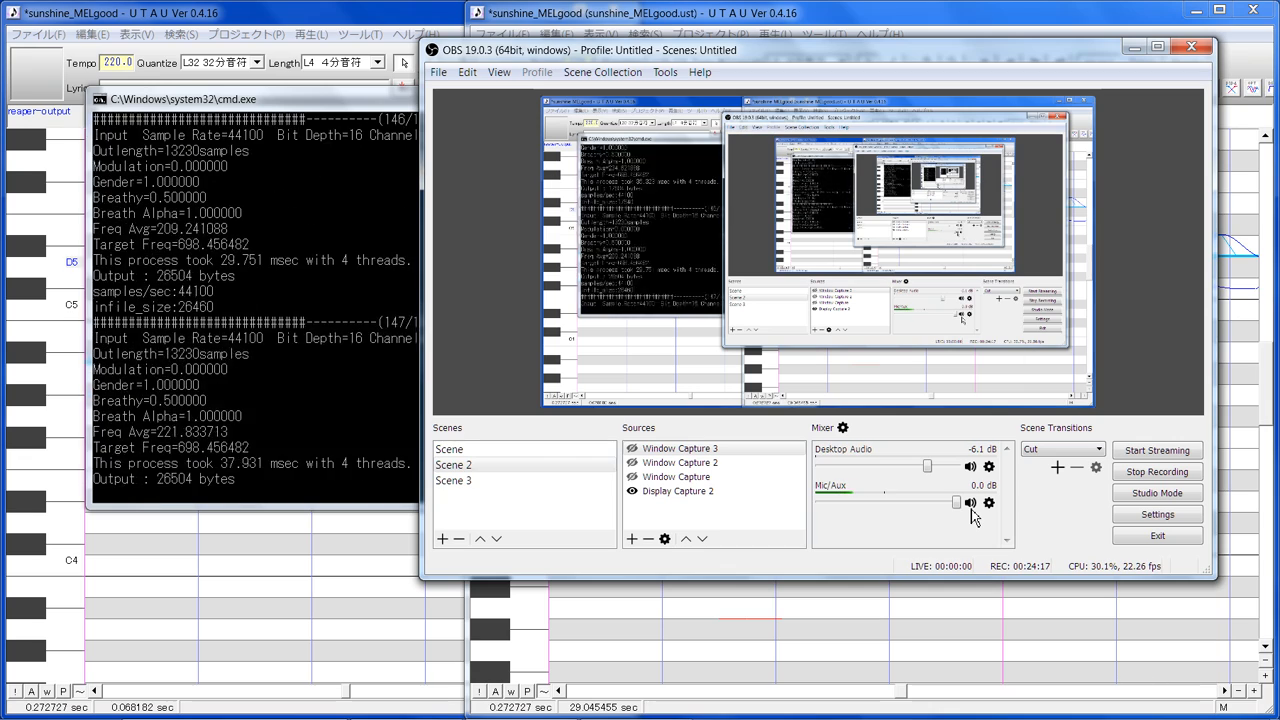
{"action": "left_click", "coordinate": [970, 506]}
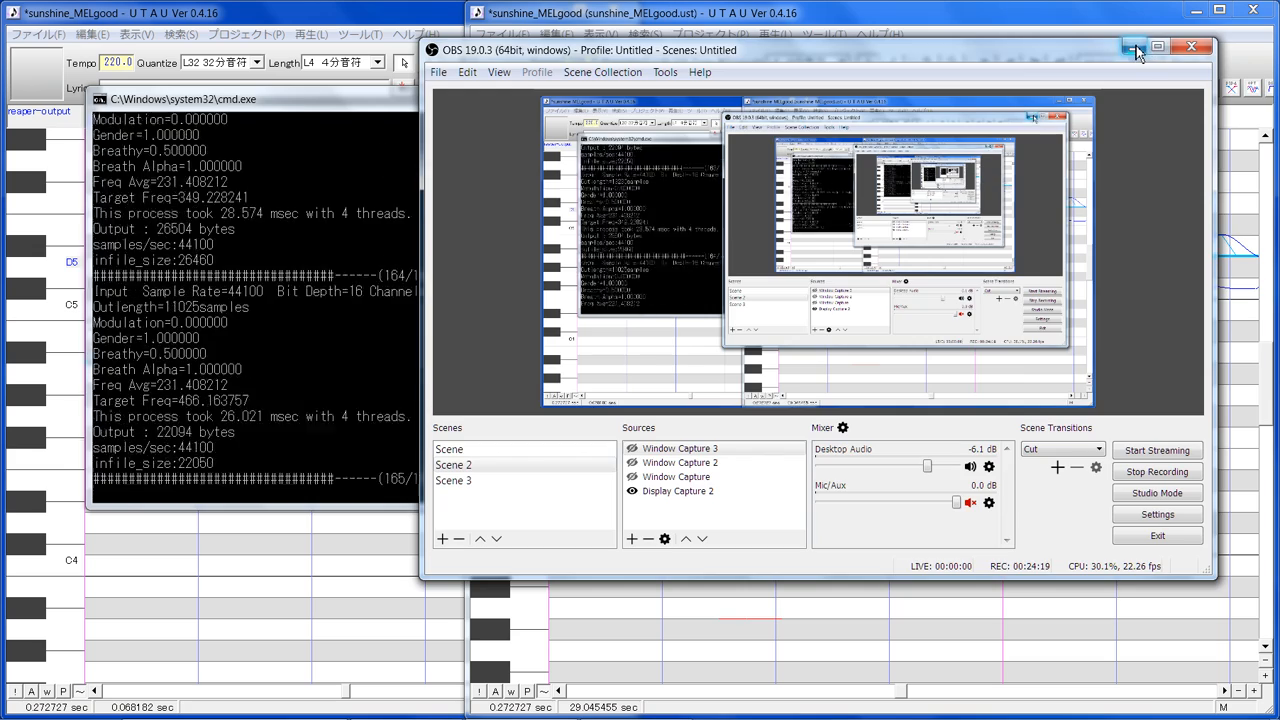
{"action": "left_click", "coordinate": [1135, 48]}
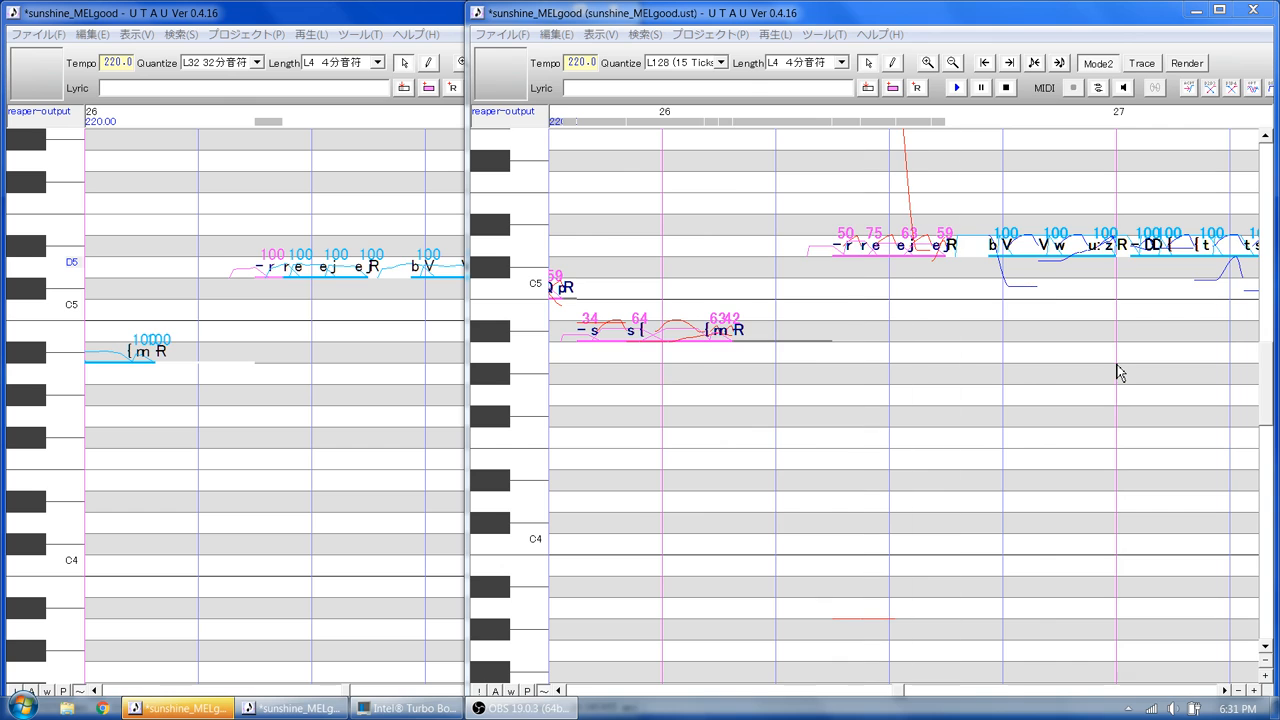
{"action": "left_click", "coordinate": [572, 714]}
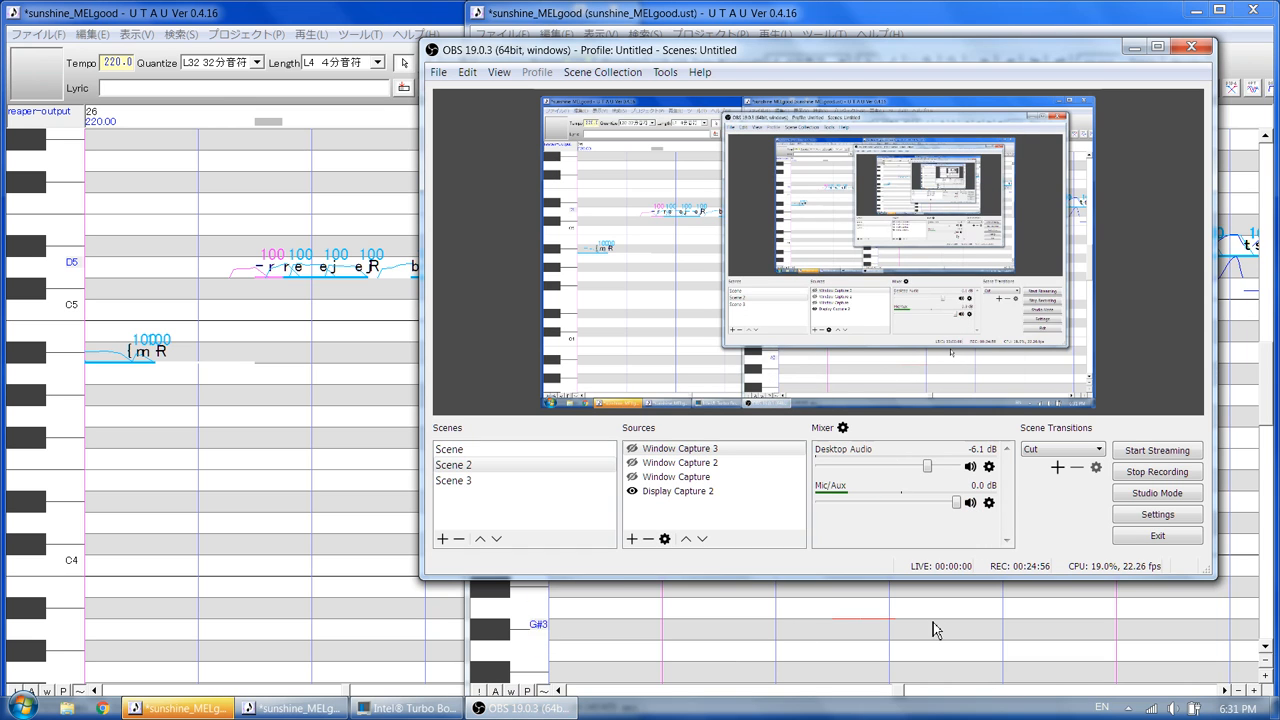
{"action": "left_click", "coordinate": [978, 24]}
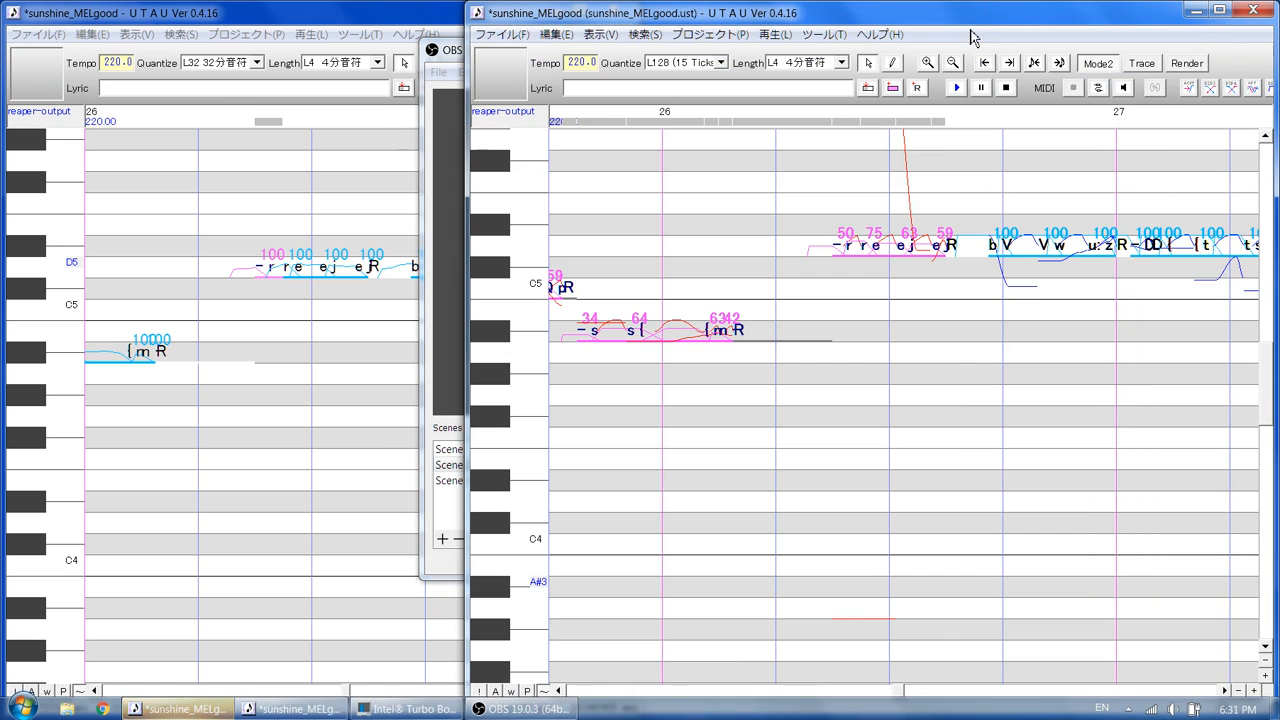
Apply portamento with the preset 中央 - 100ms to all the selected notes
{"action": "left_click_drag", "start_coordinate": [899, 700], "coordinate": [622, 700]}
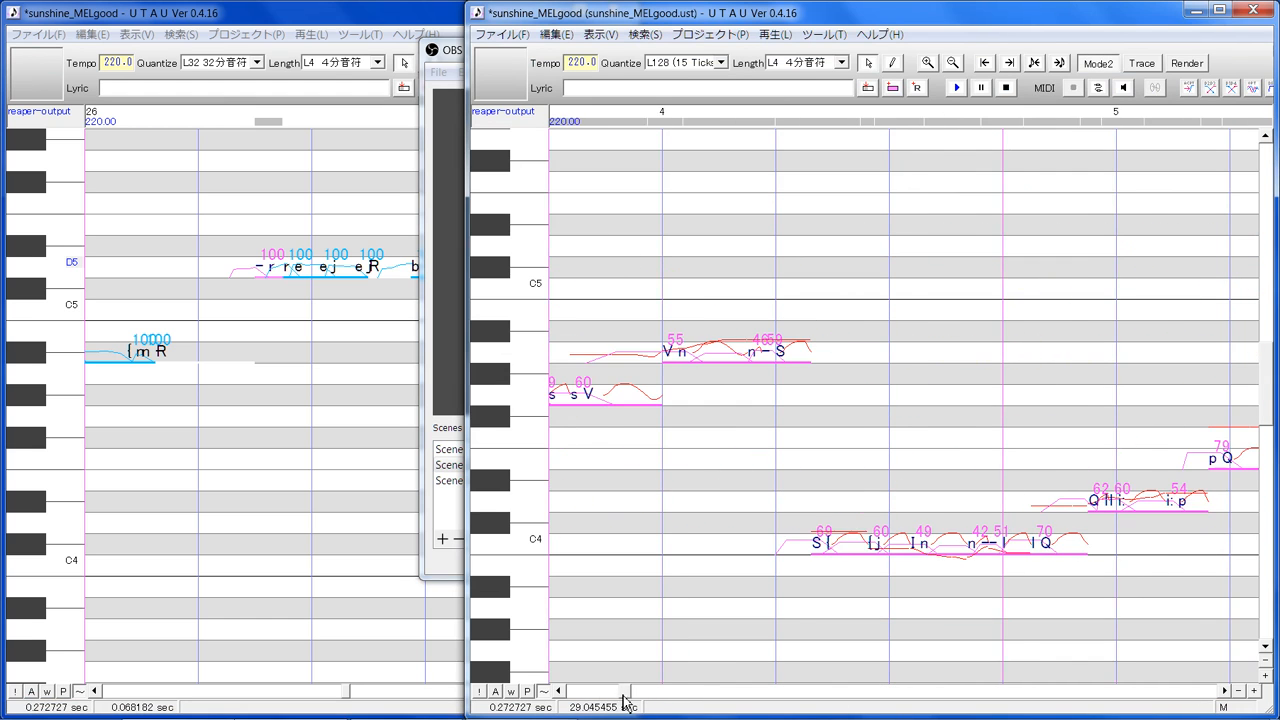
{"action": "right_click", "coordinate": [872, 547]}
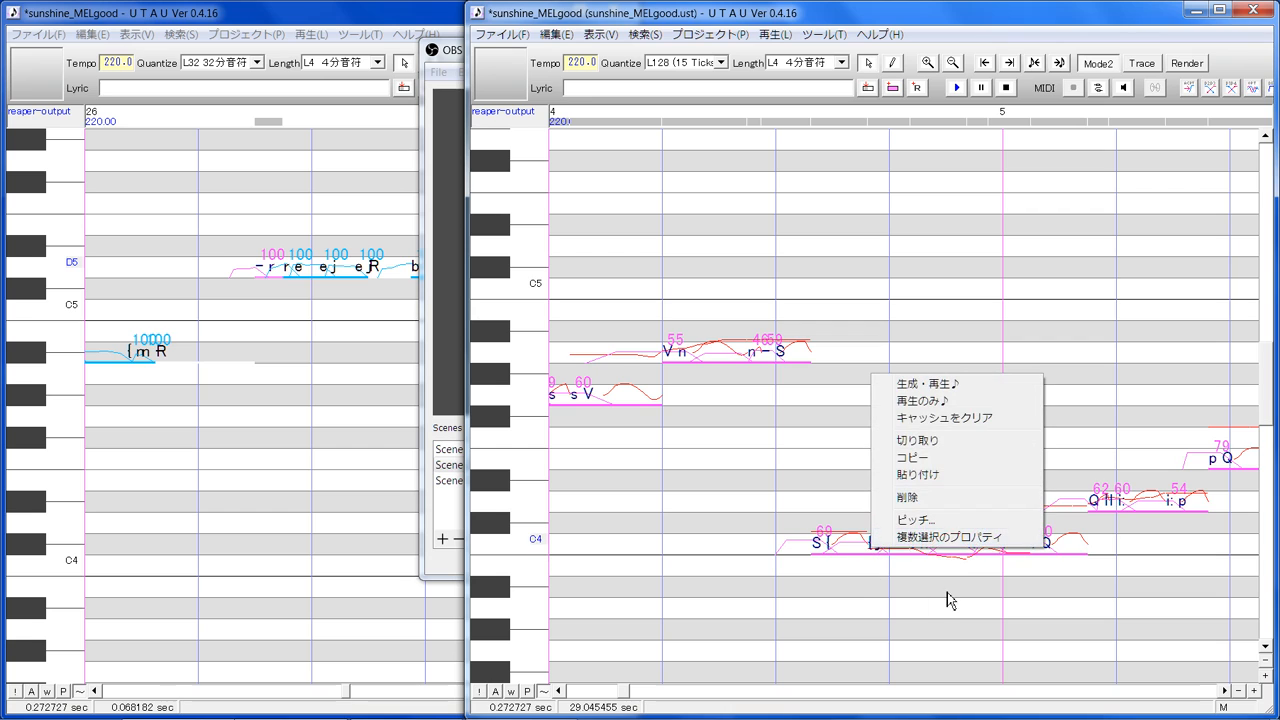
{"action": "left_click", "coordinate": [947, 524]}
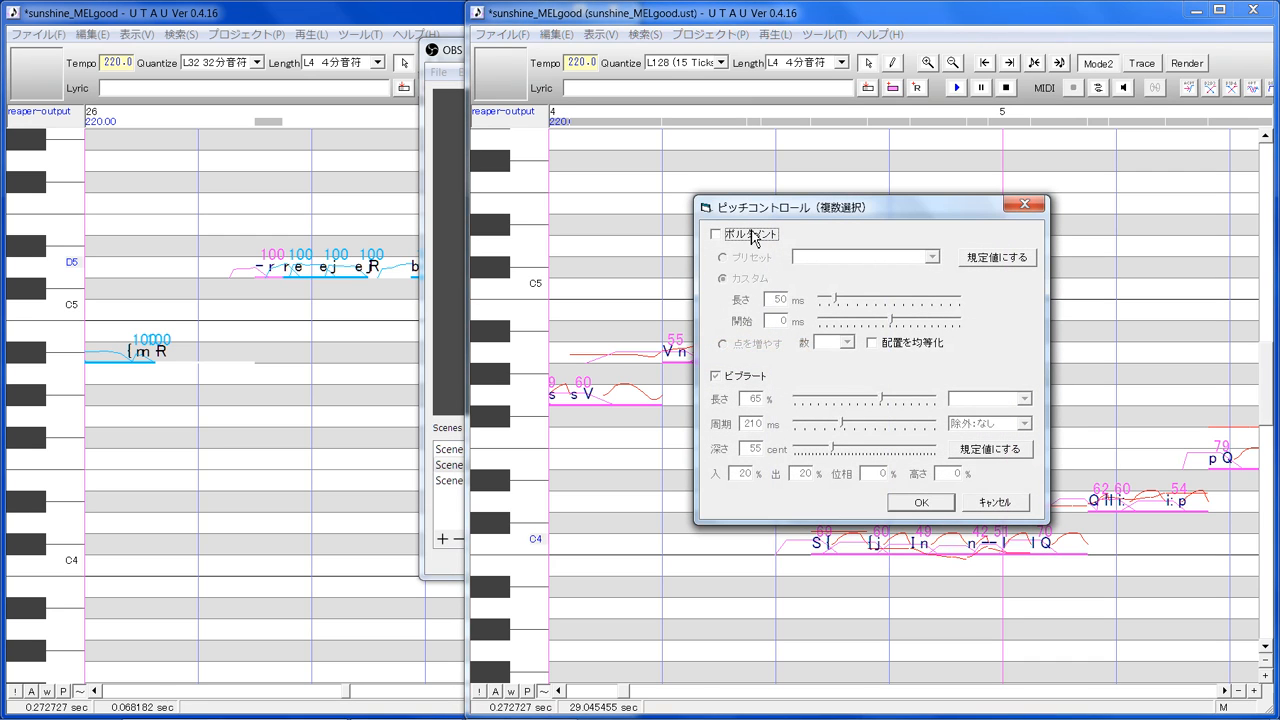
{"action": "left_click", "coordinate": [862, 257]}
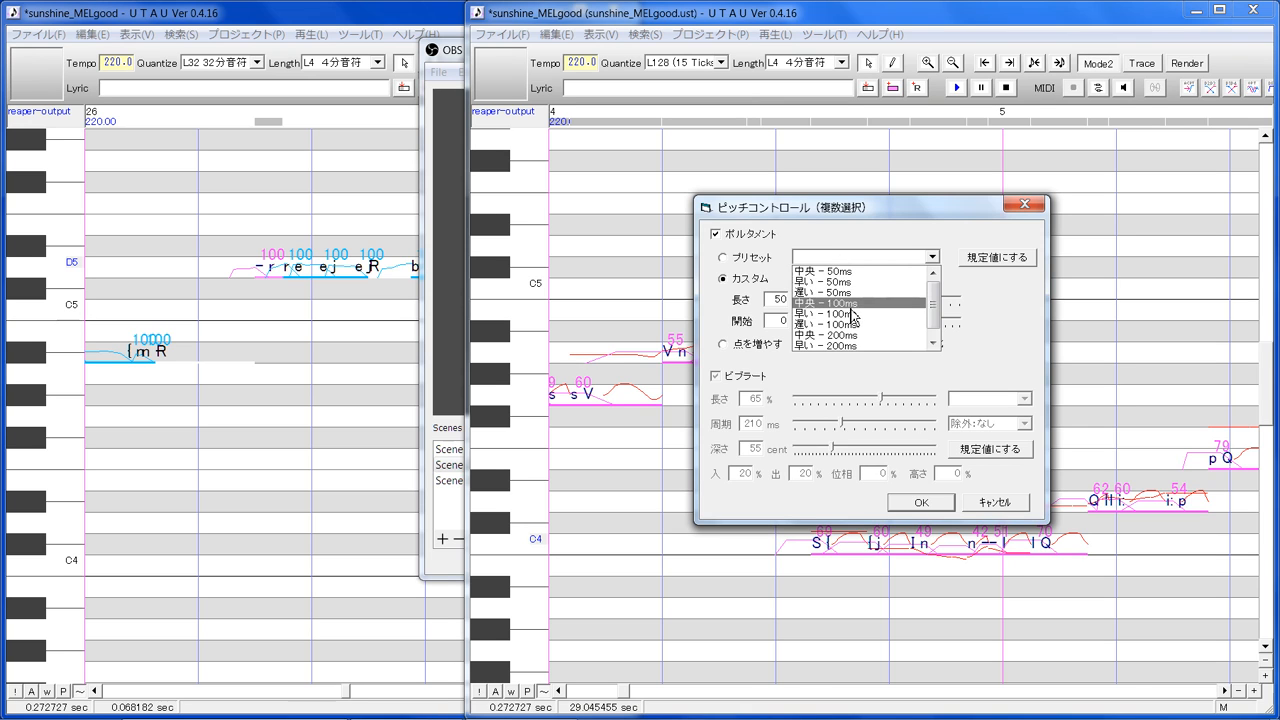
{"action": "left_click", "coordinate": [857, 303]}
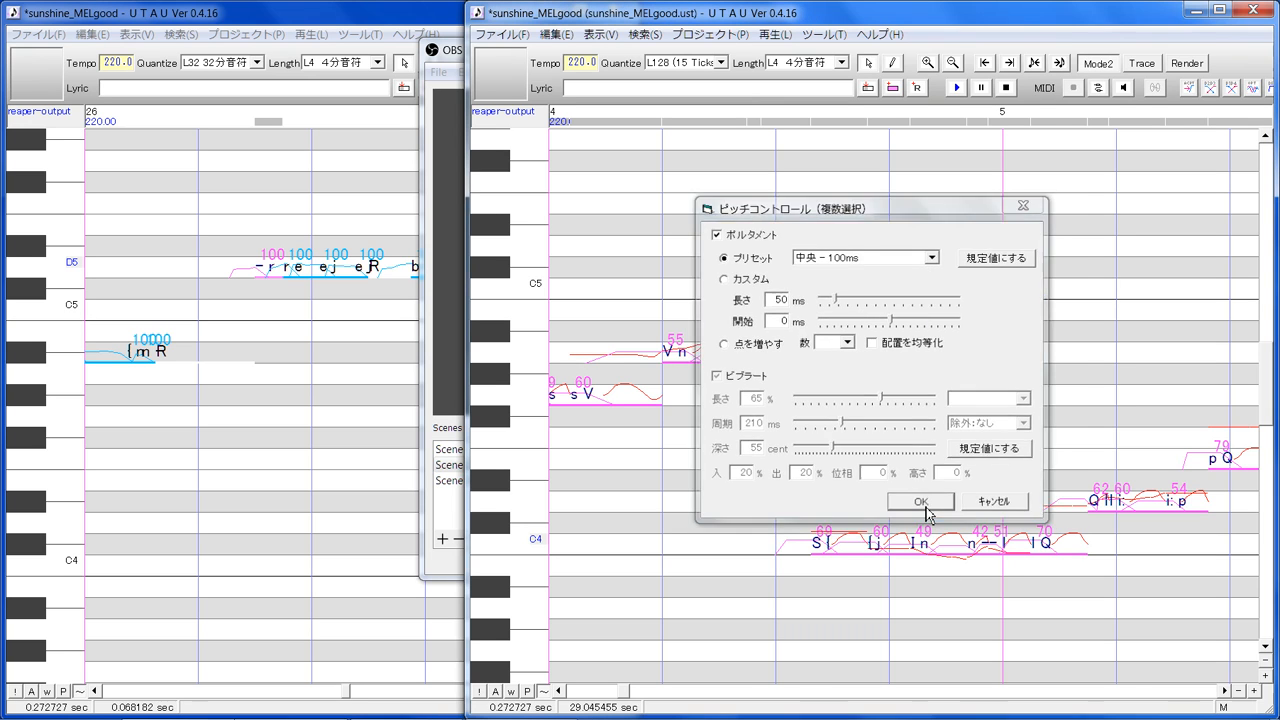
{"action": "left_click", "coordinate": [921, 502]}
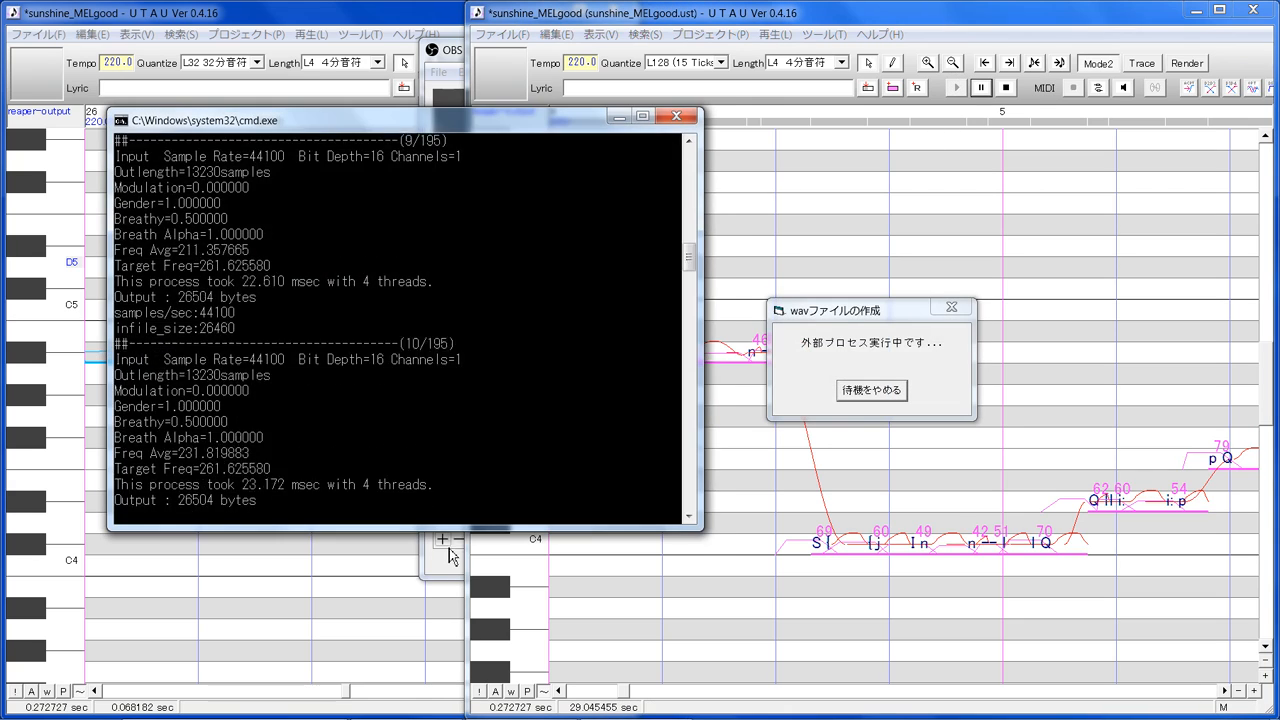
Play the newly rendered selection with Mic/Aux muted in OBS, and return to OBS once it ends
{"action": "left_click", "coordinate": [447, 571]}
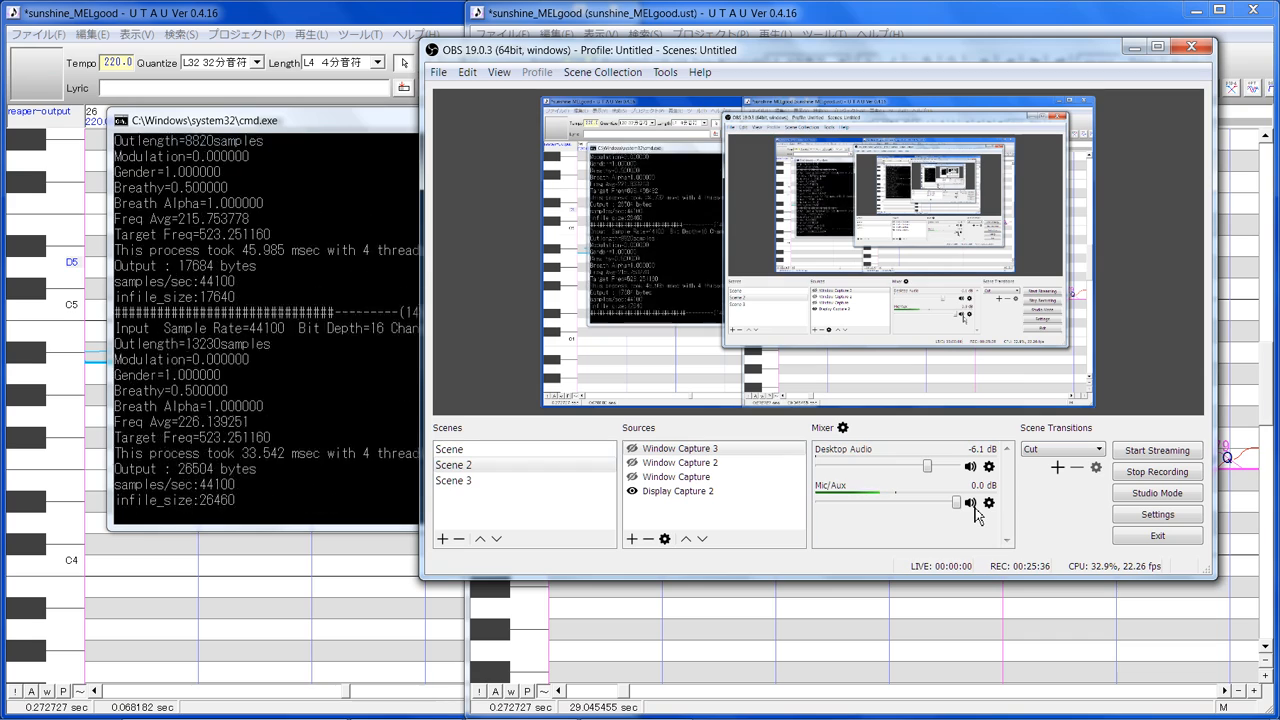
{"action": "left_click", "coordinate": [975, 508]}
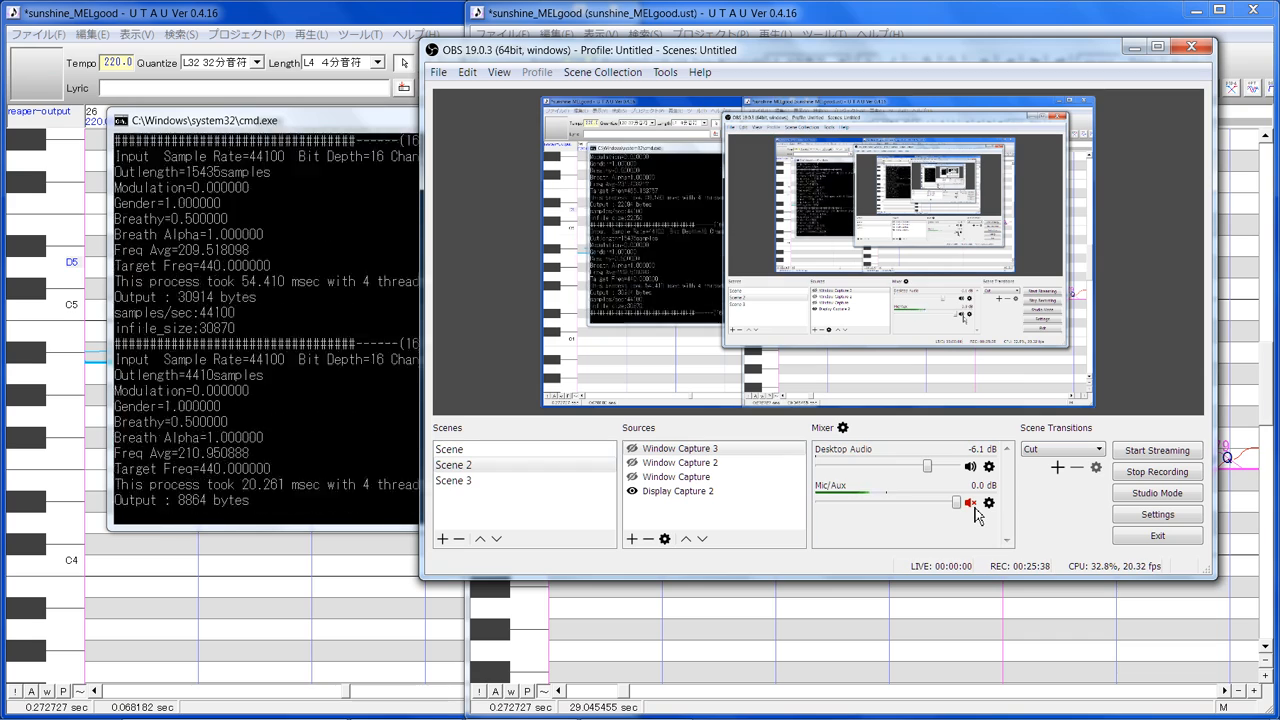
{"action": "left_click", "coordinate": [1018, 13]}
{"action": "key", "text": "space"}
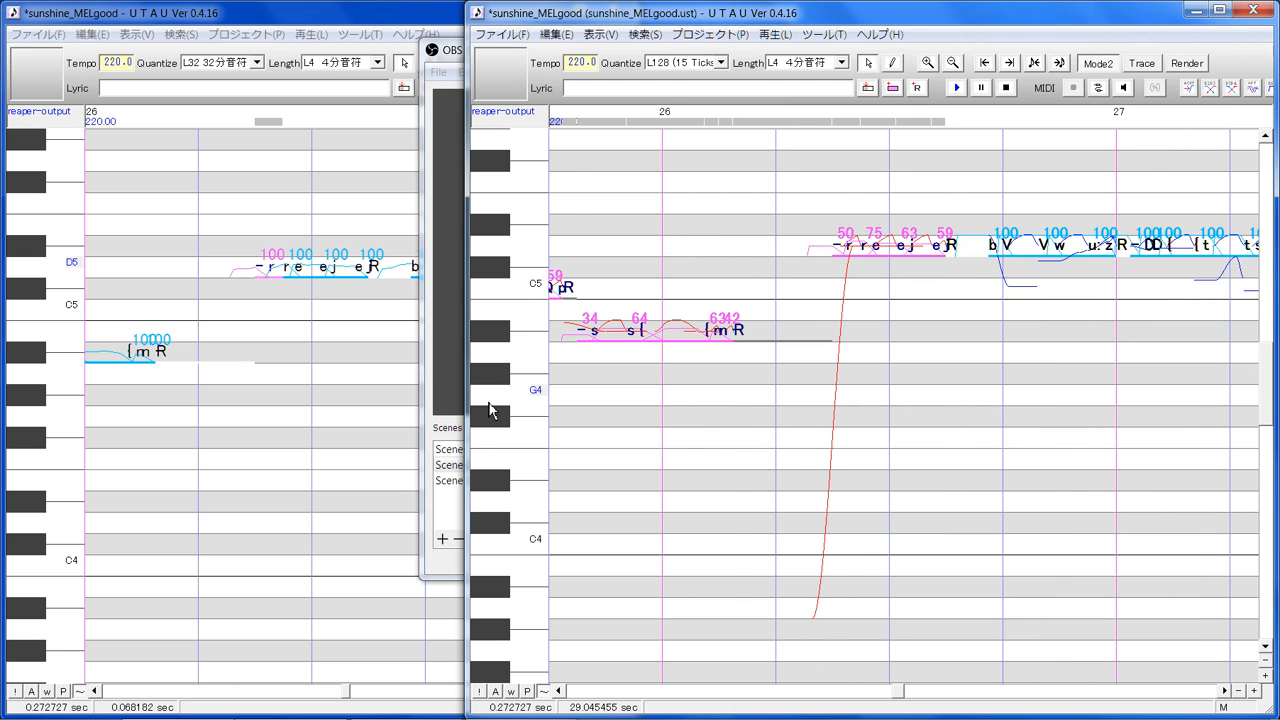
{"action": "left_click", "coordinate": [443, 381]}
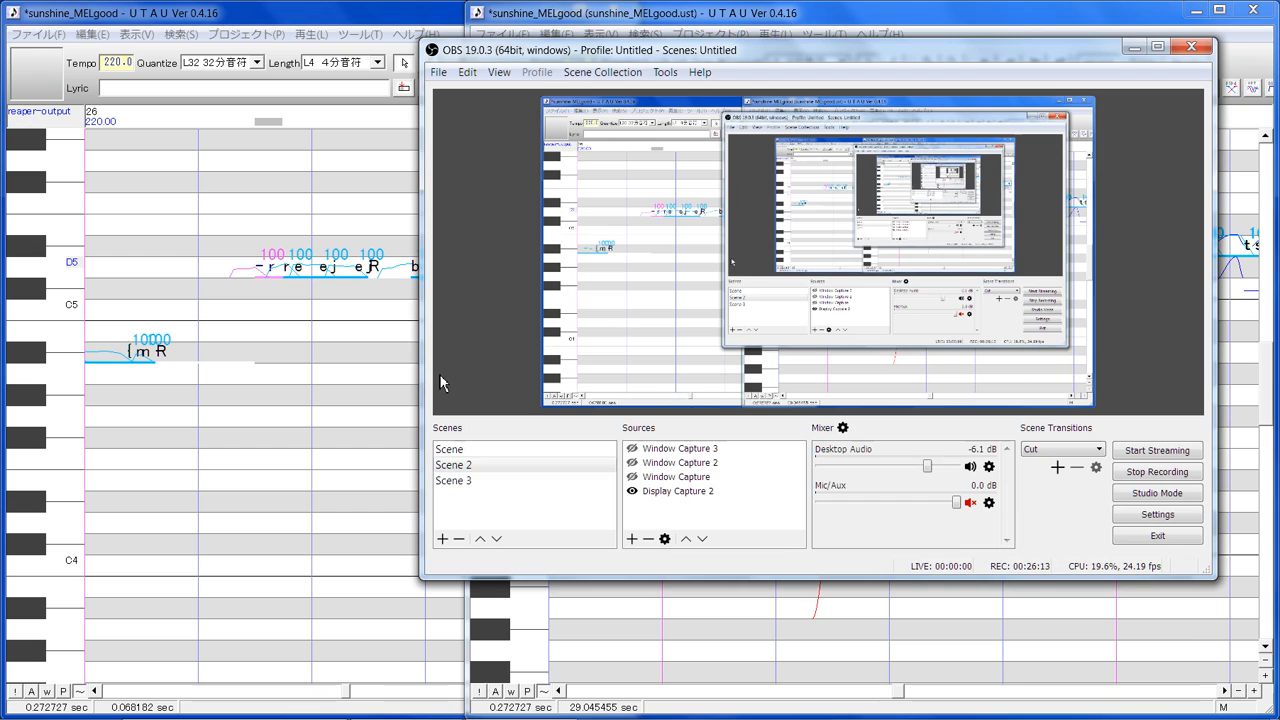